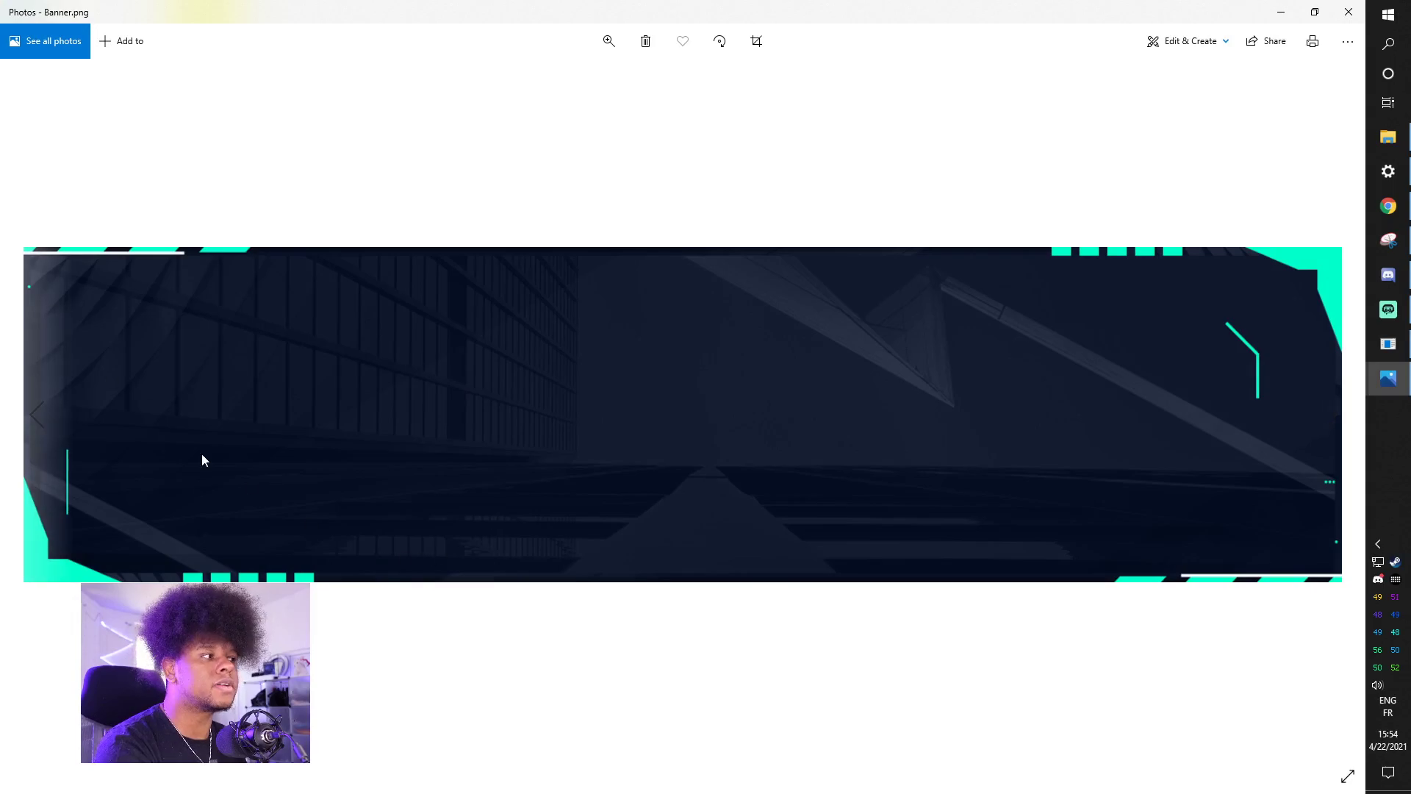
# Switch to Photopea and create a new 1920 x 1080 px project at 300 DPI with a white background
pyautogui.hotkey('alt', 'Tab')
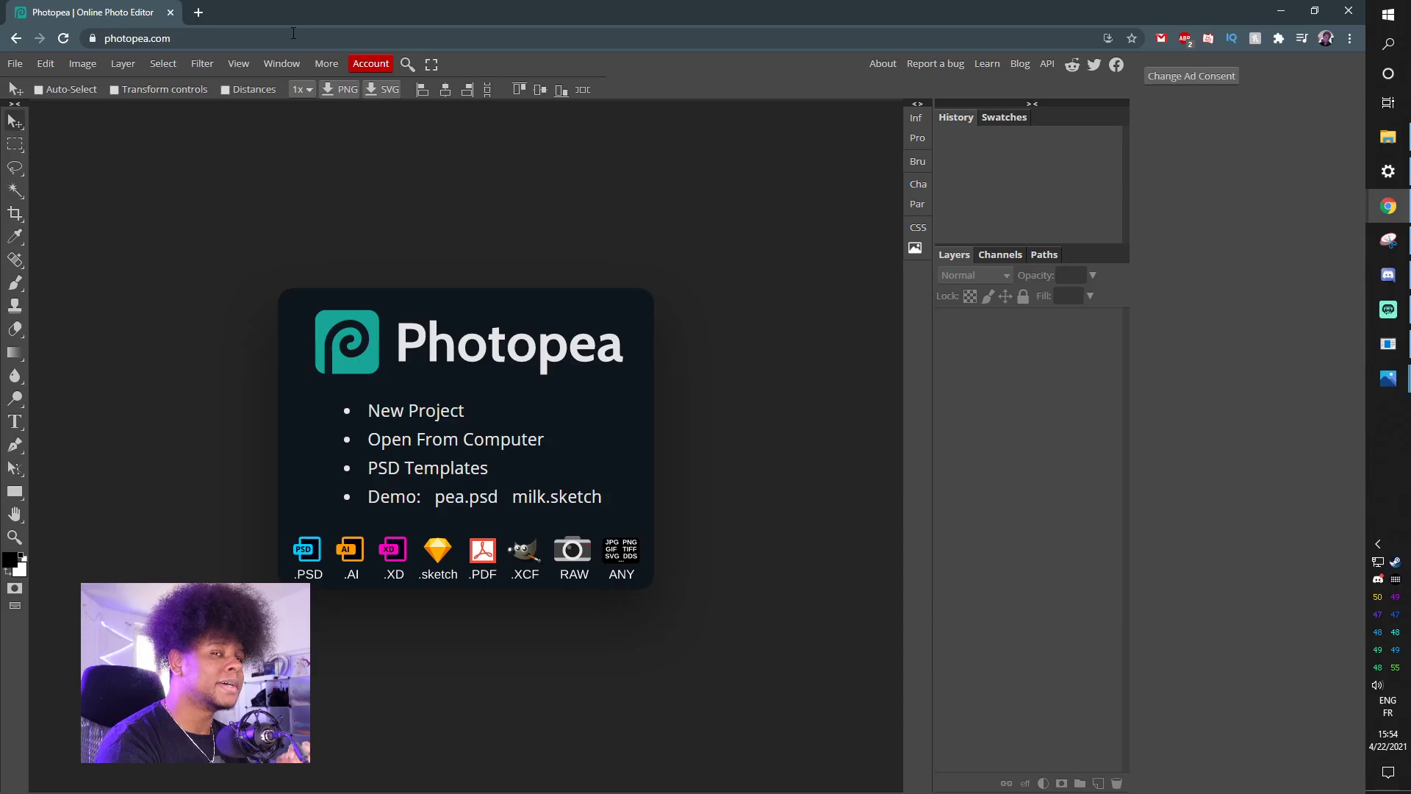
pyautogui.click(388, 409)
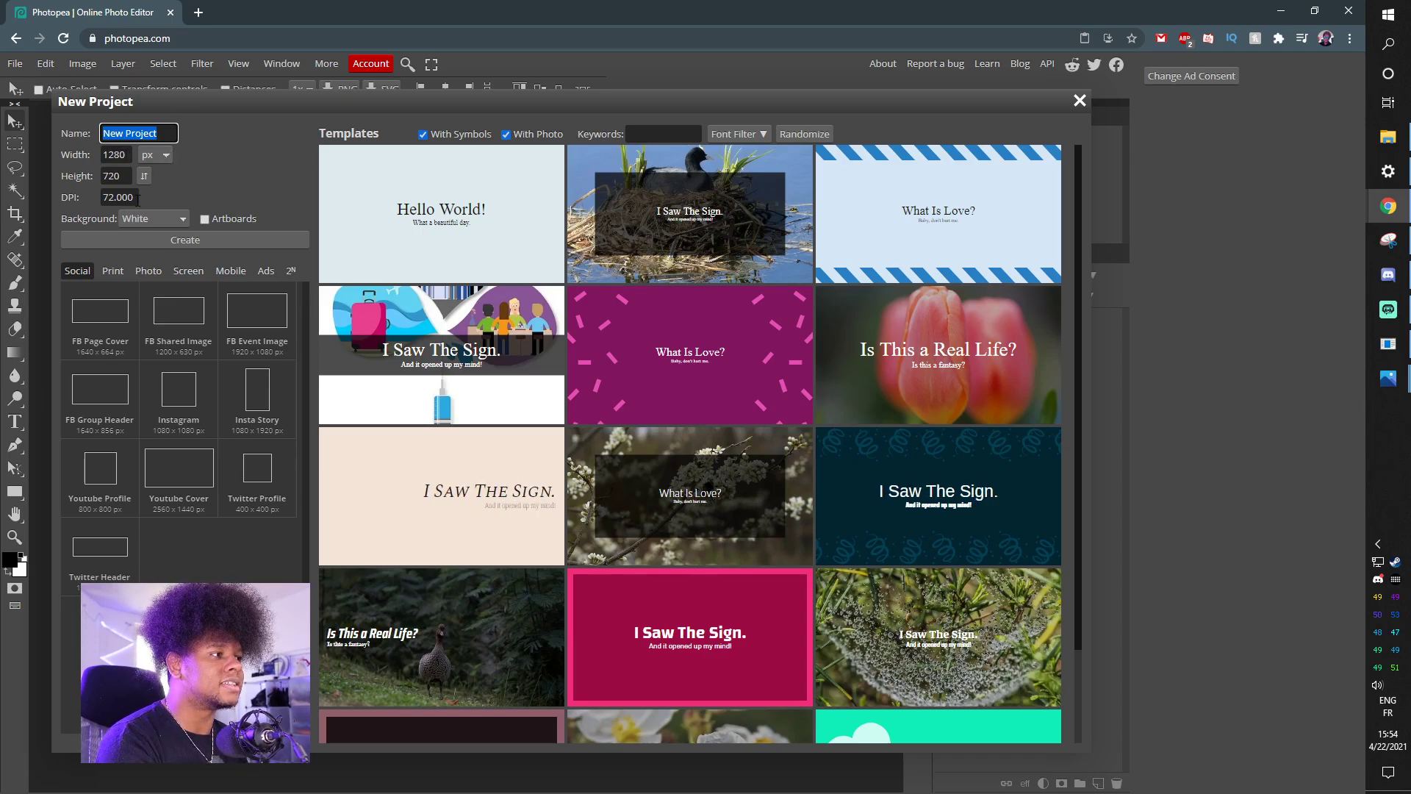
pyautogui.click(135, 198)
pyautogui.write('3')
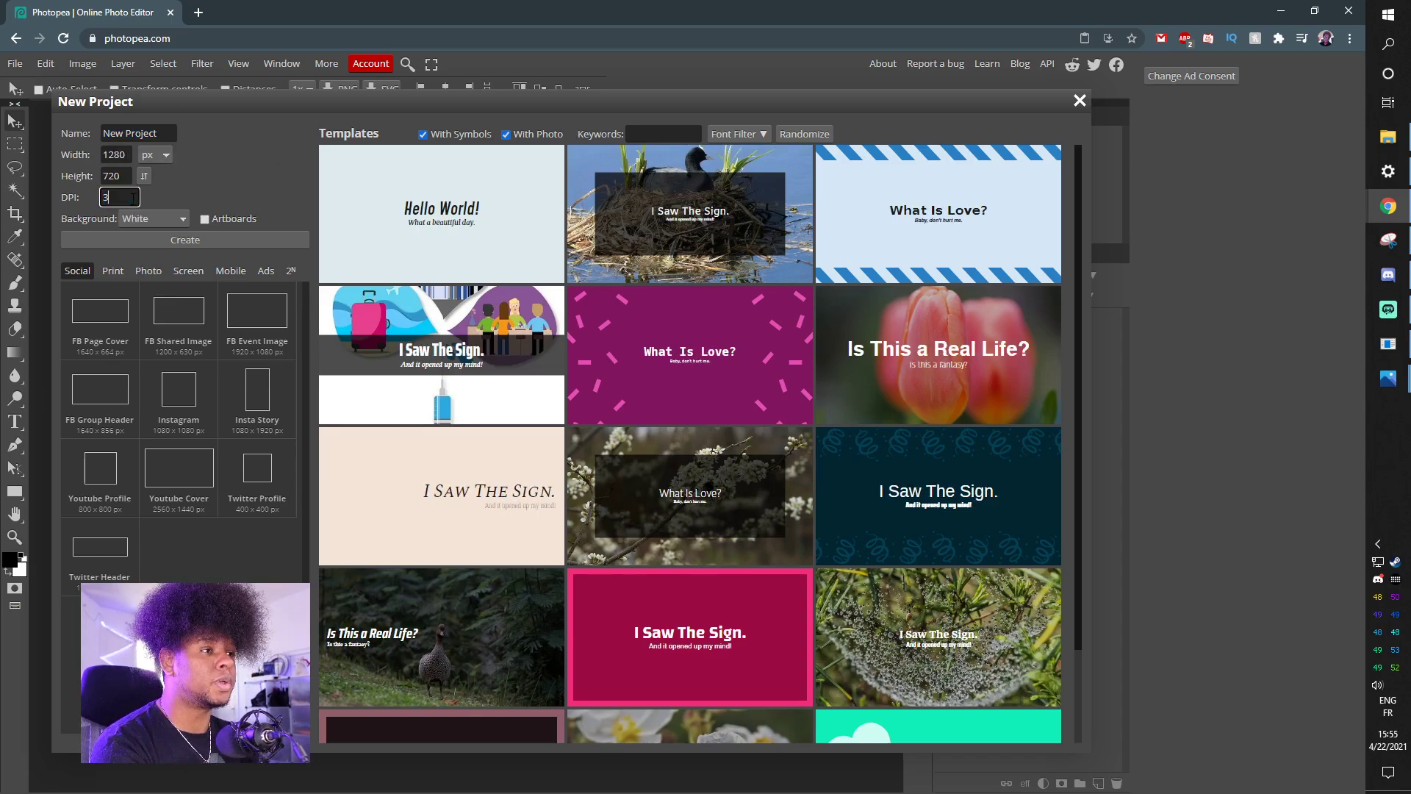
pyautogui.write('00')
pyautogui.click(204, 189)
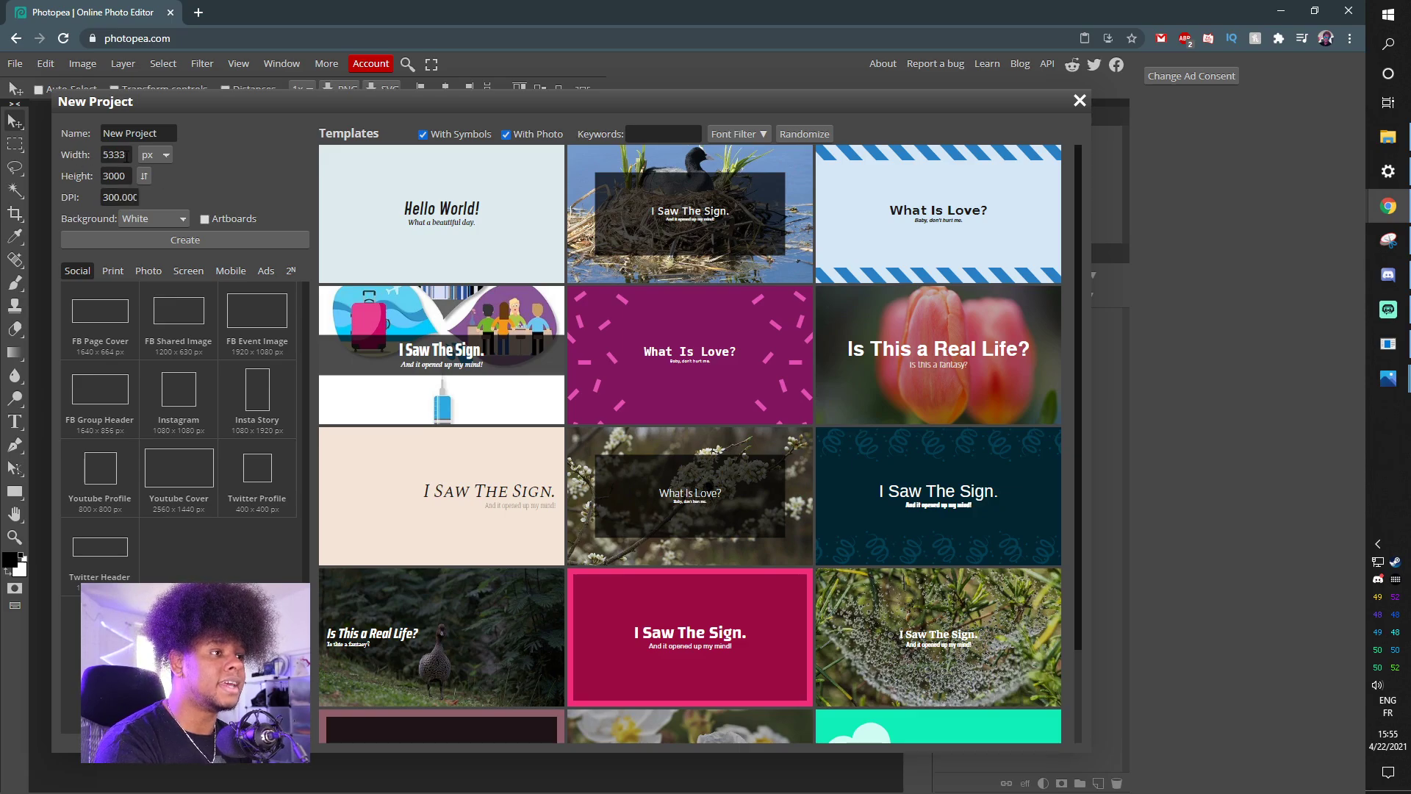
pyautogui.click(129, 155)
pyautogui.write('1920')
pyautogui.press('Tab')
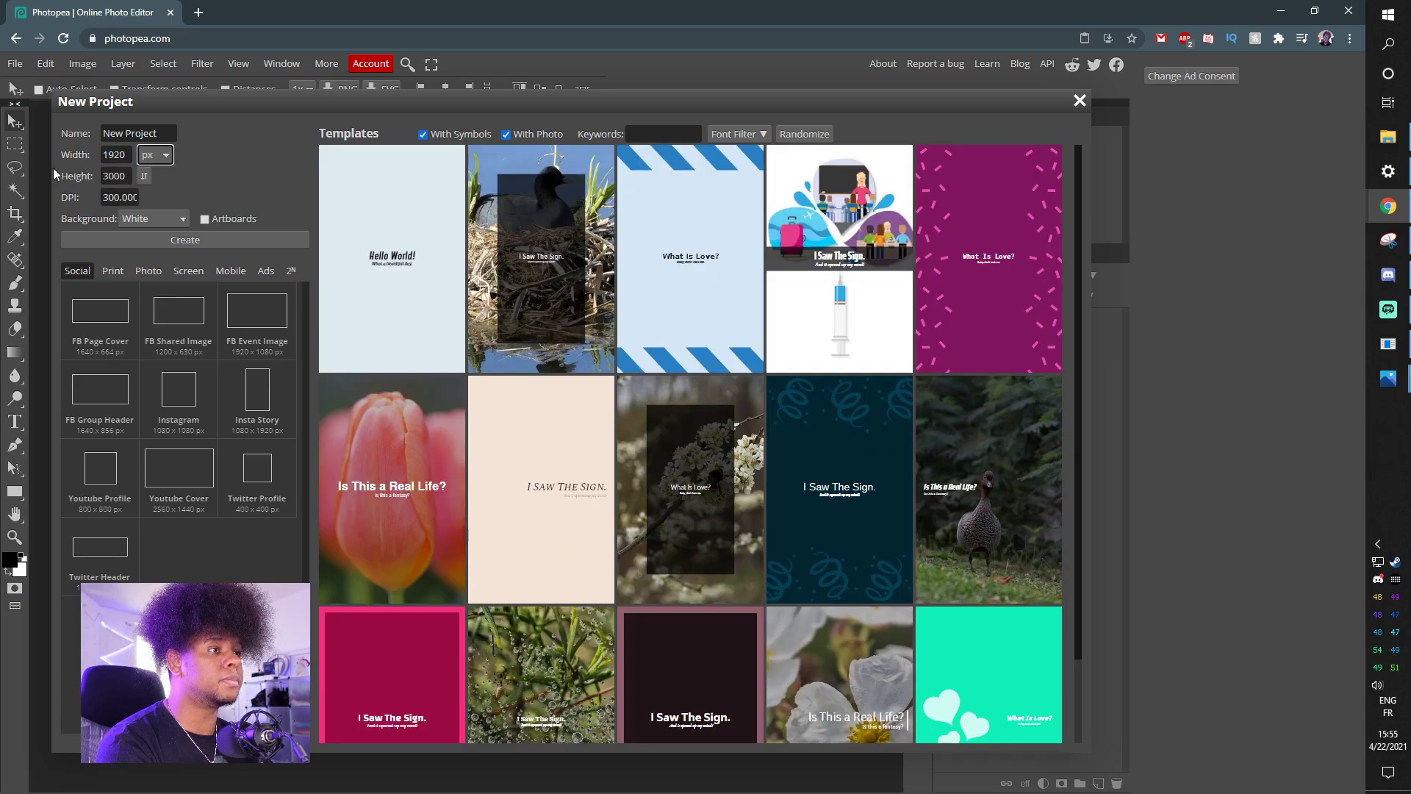
pyautogui.write('108')
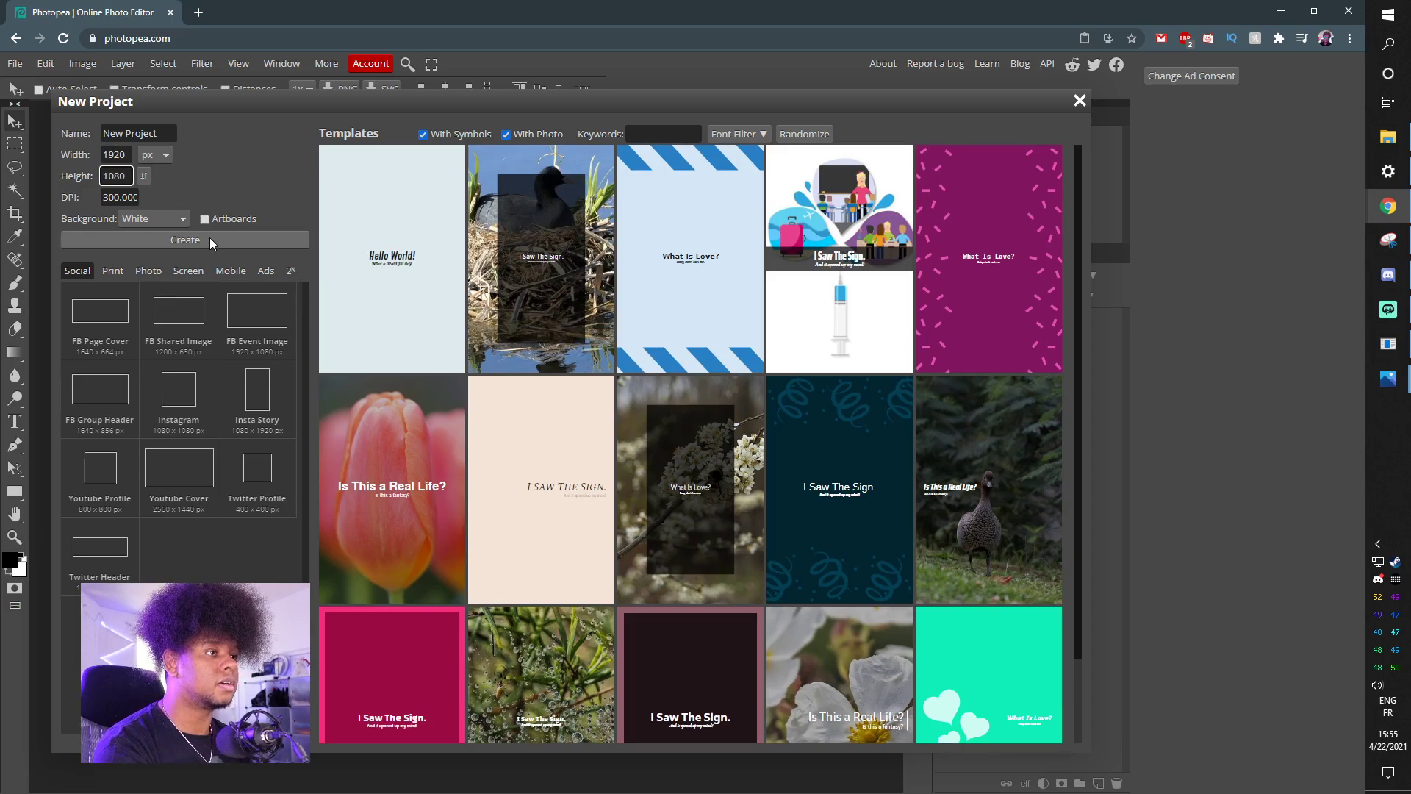
pyautogui.click(154, 240)
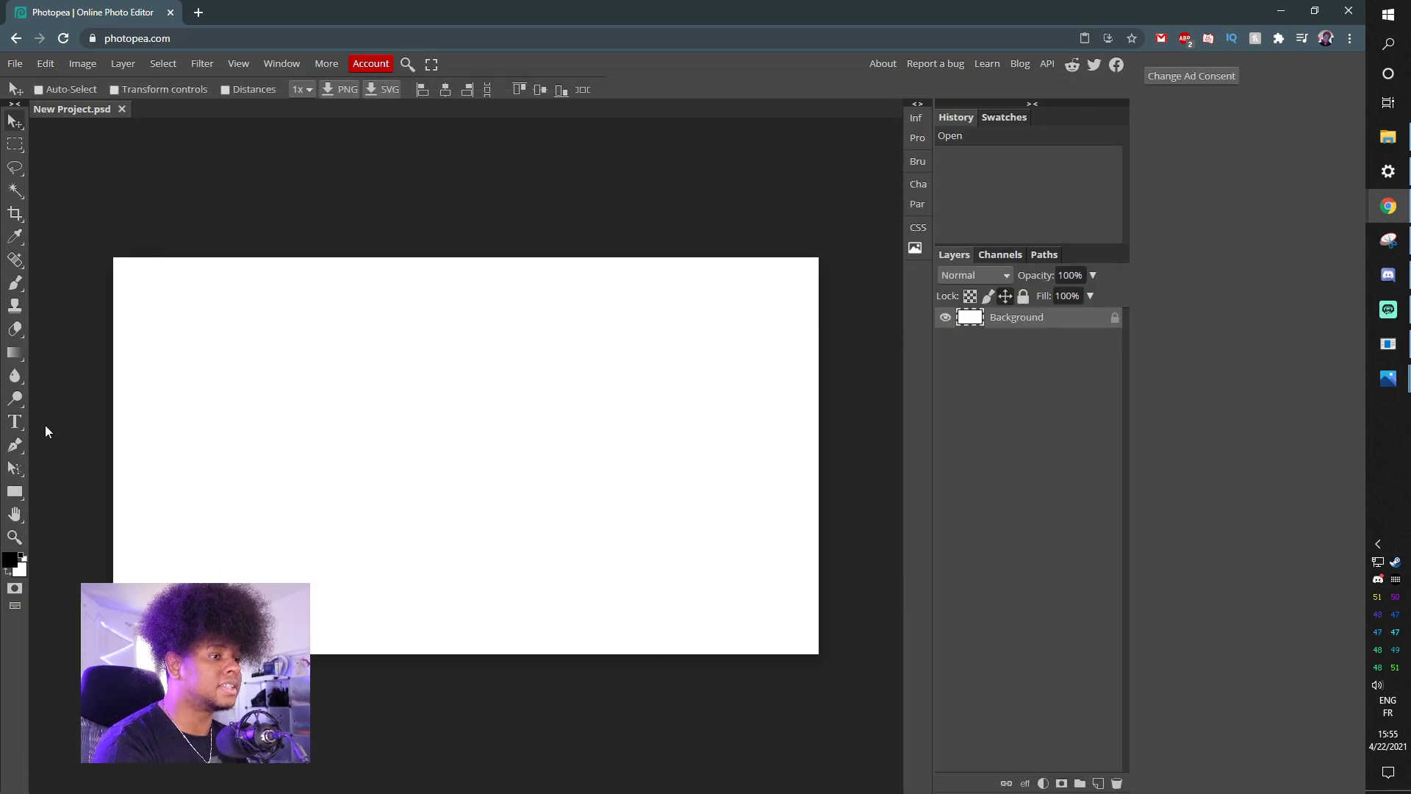
# Draw a wide rectangle across the middle of the canvas and fill it with dark grey, about 303030
pyautogui.click(14, 491)
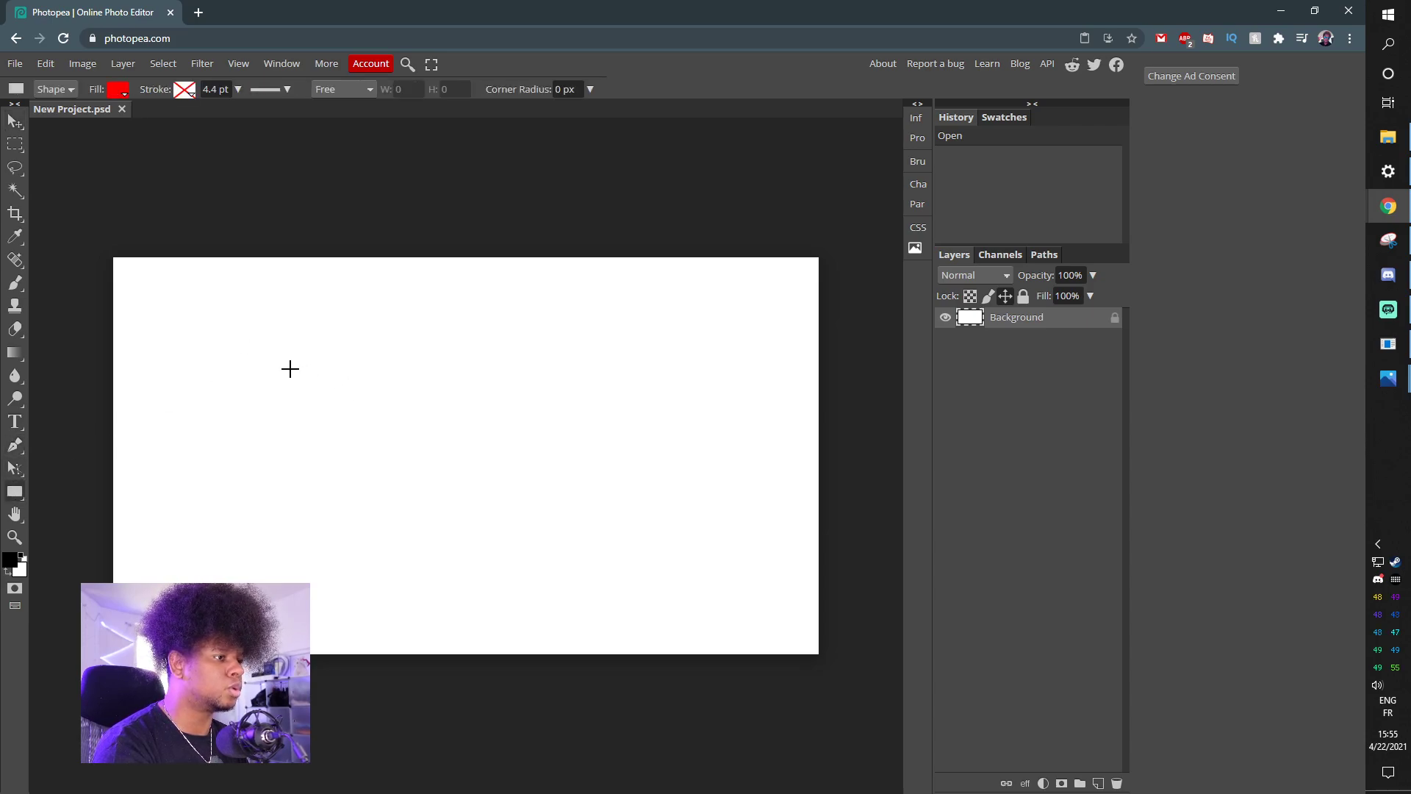
pyautogui.moveTo(290, 369); pyautogui.dragTo(597, 448)
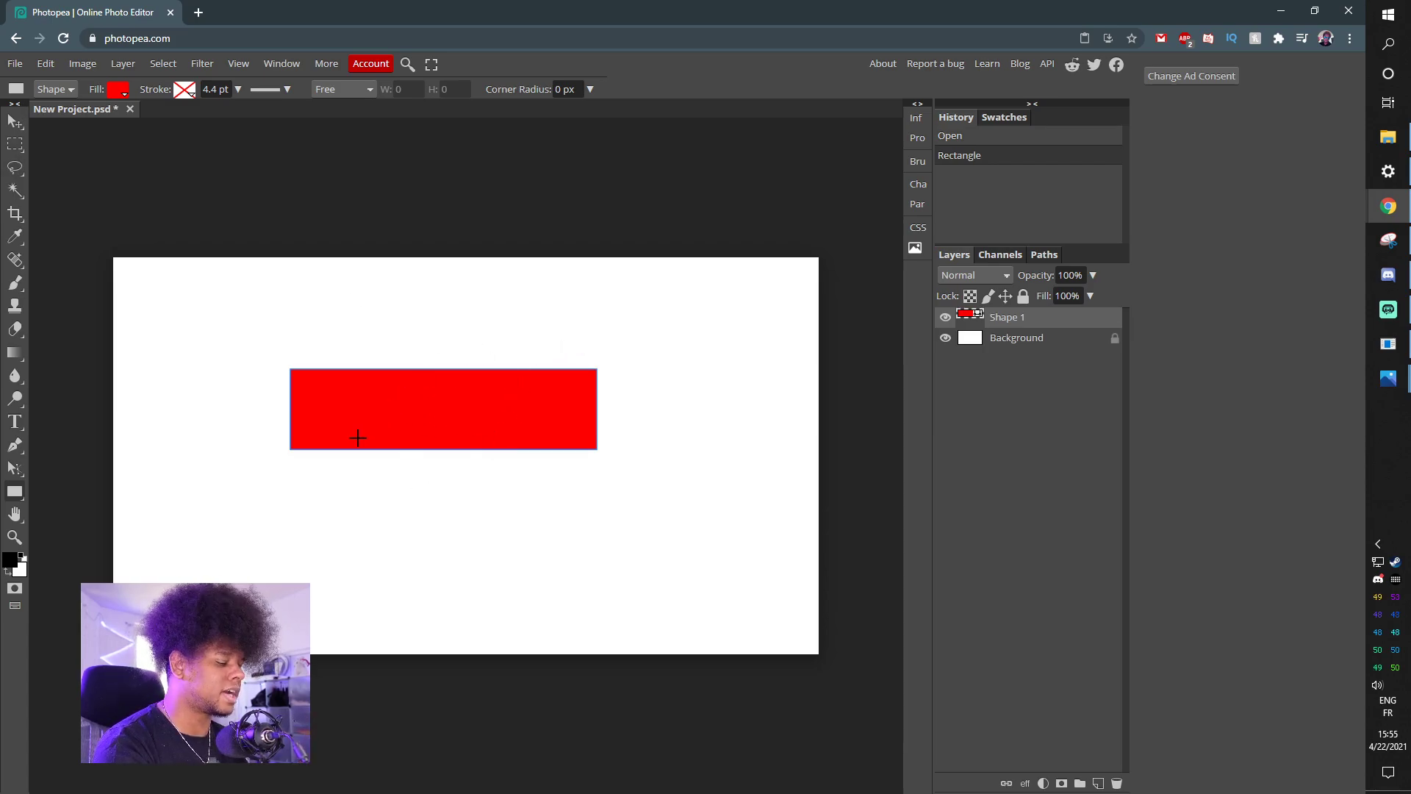
pyautogui.click(117, 90)
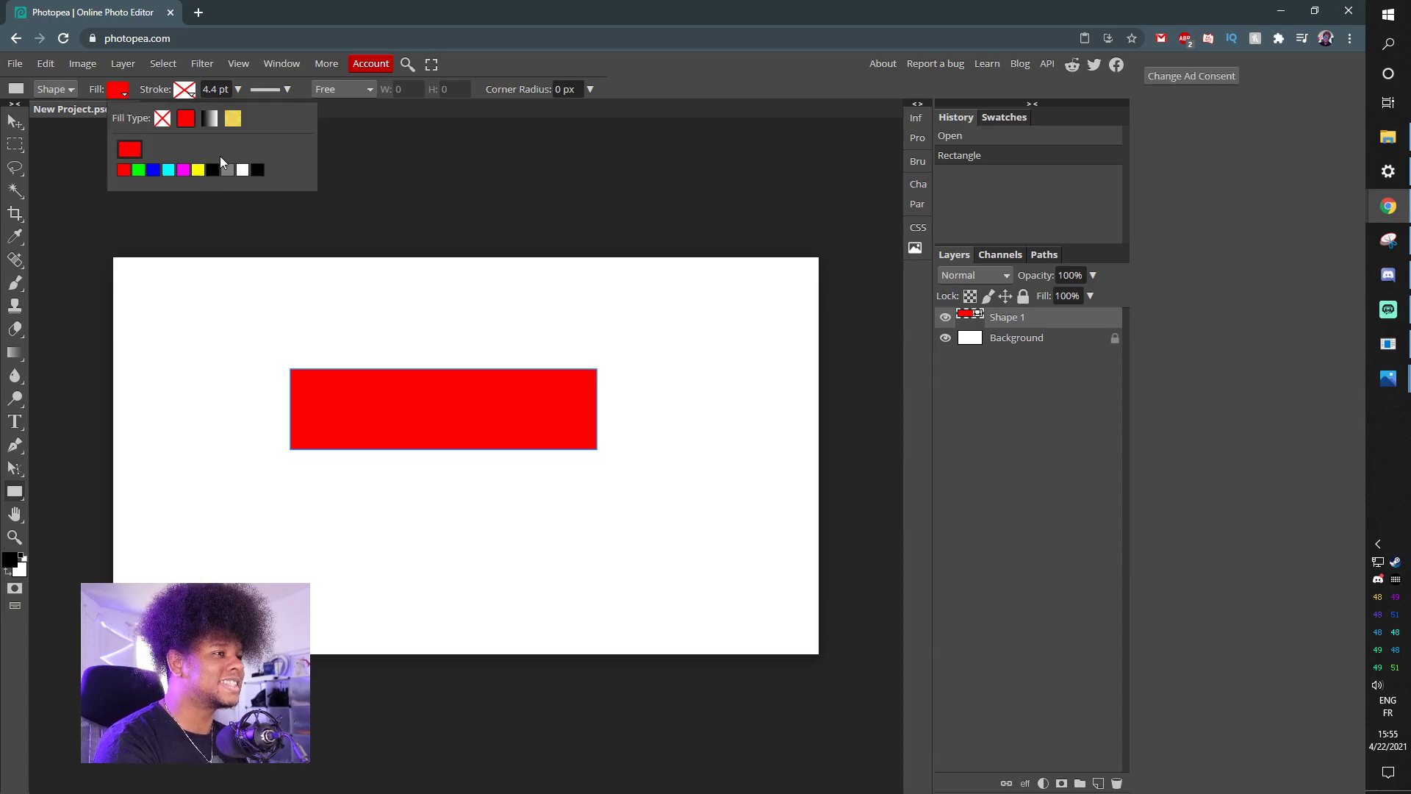
pyautogui.click(210, 117)
pyautogui.moveTo(266, 231); pyautogui.dragTo(112, 349)
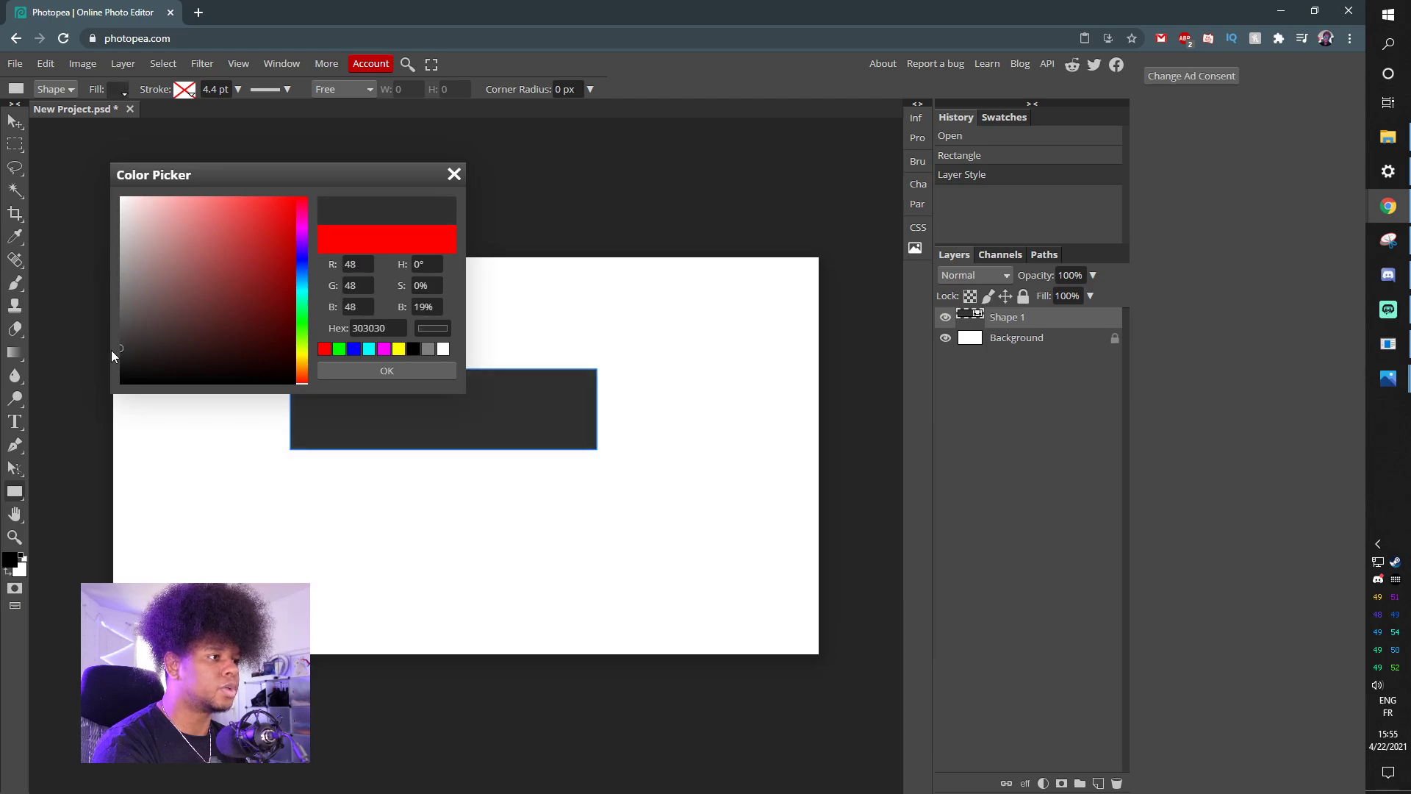
pyautogui.click(400, 372)
# Add a white "+" as 24 px text and place it in the upper-left corner of the dark rectangle
pyautogui.press('t')
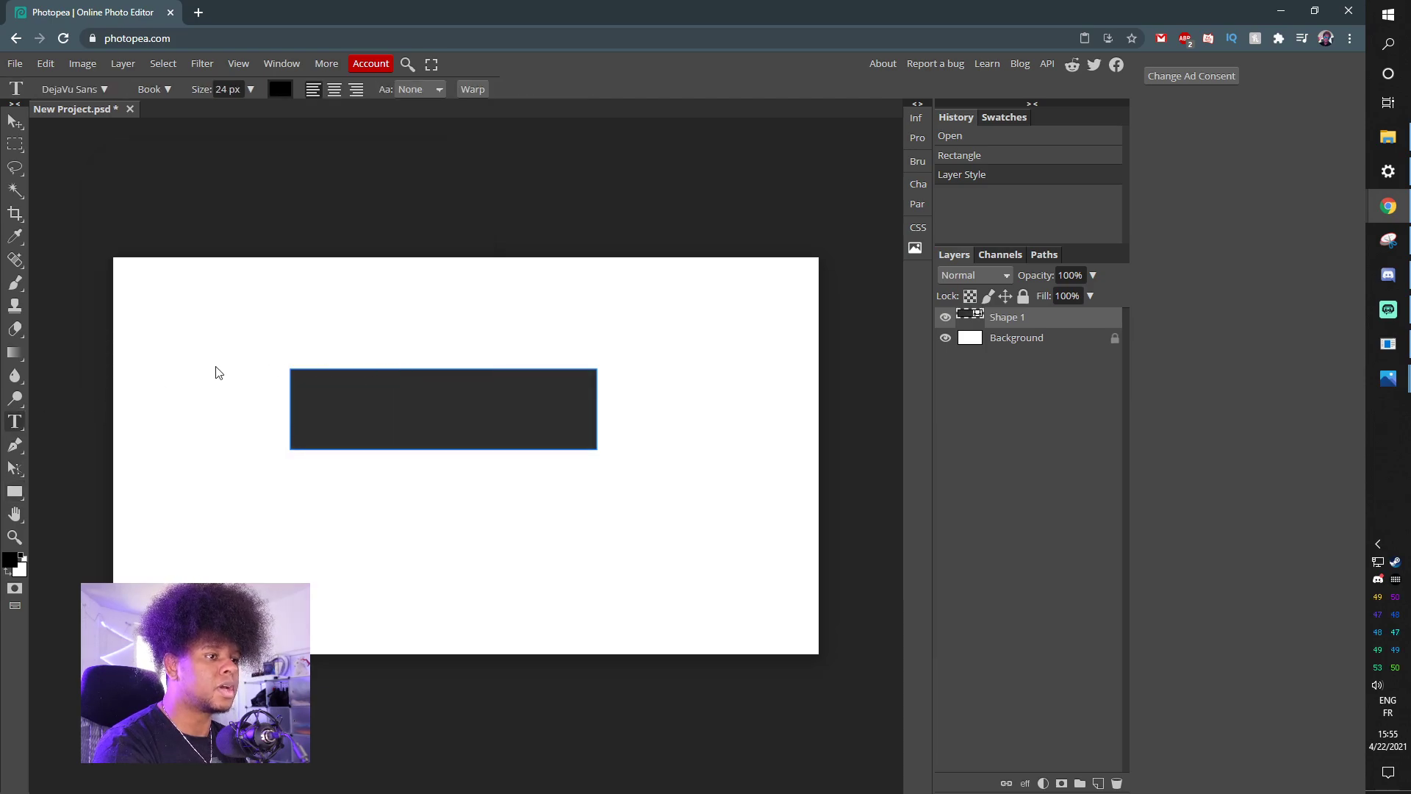
pyautogui.click(236, 333)
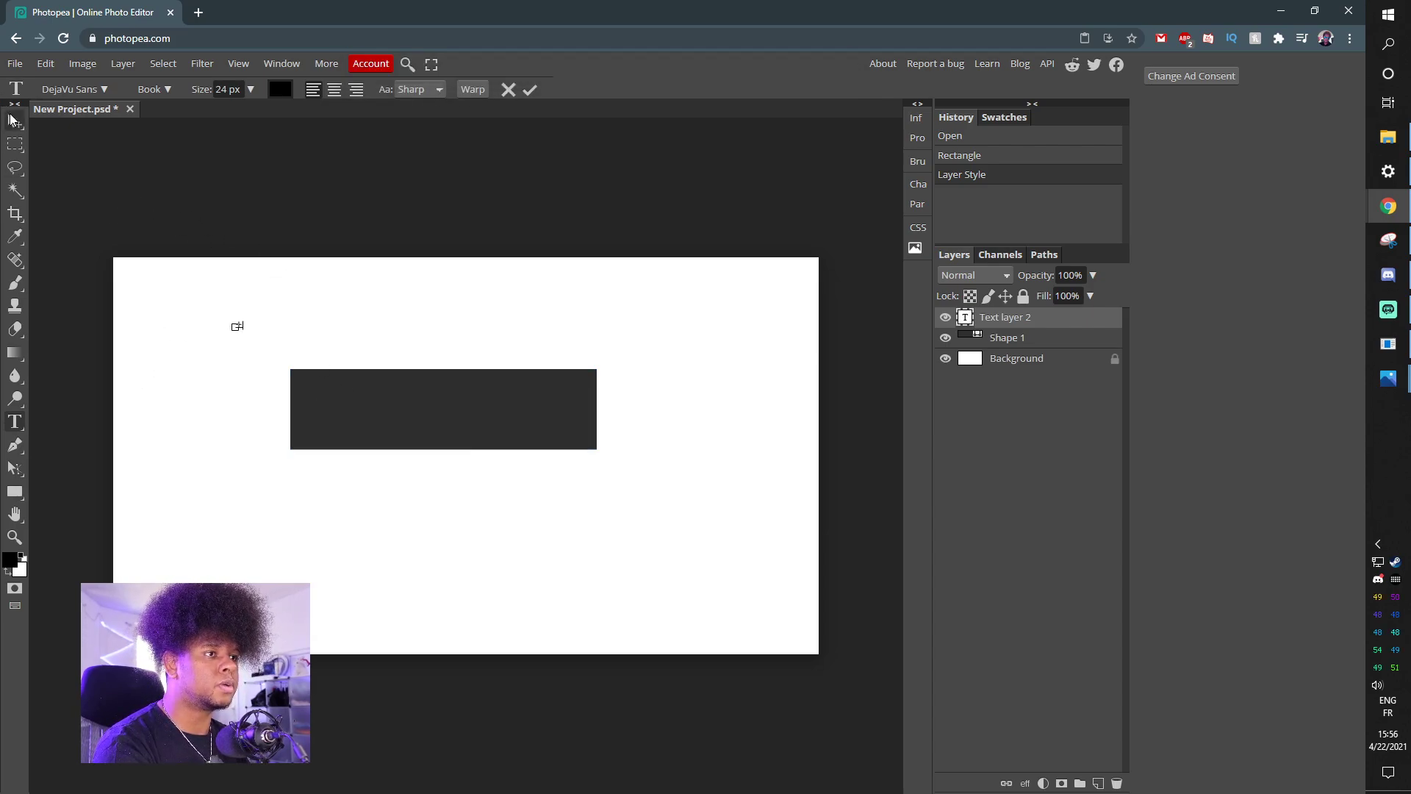
pyautogui.hotkey('ctrl', '+')
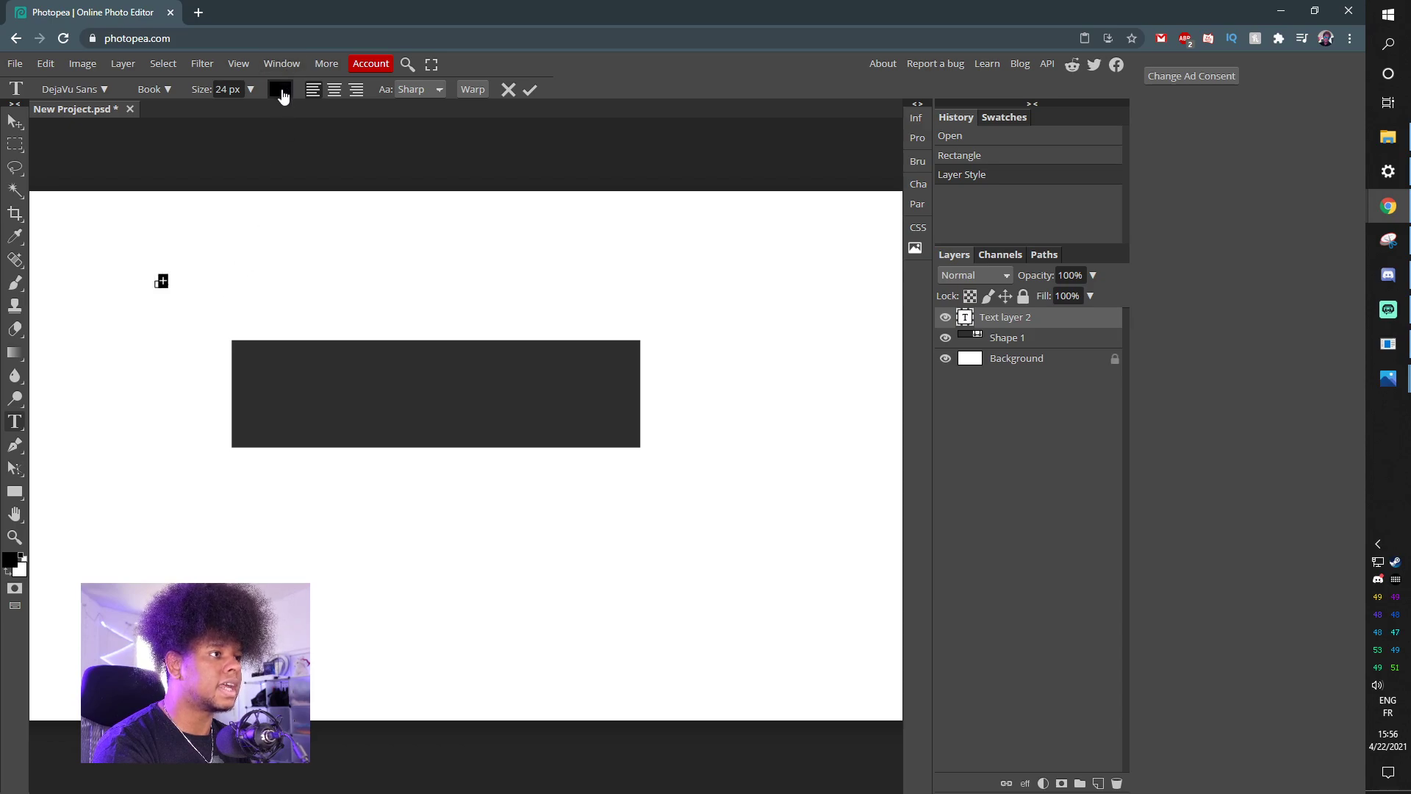
pyautogui.click(280, 91)
pyautogui.moveTo(163, 262); pyautogui.dragTo(92, 166)
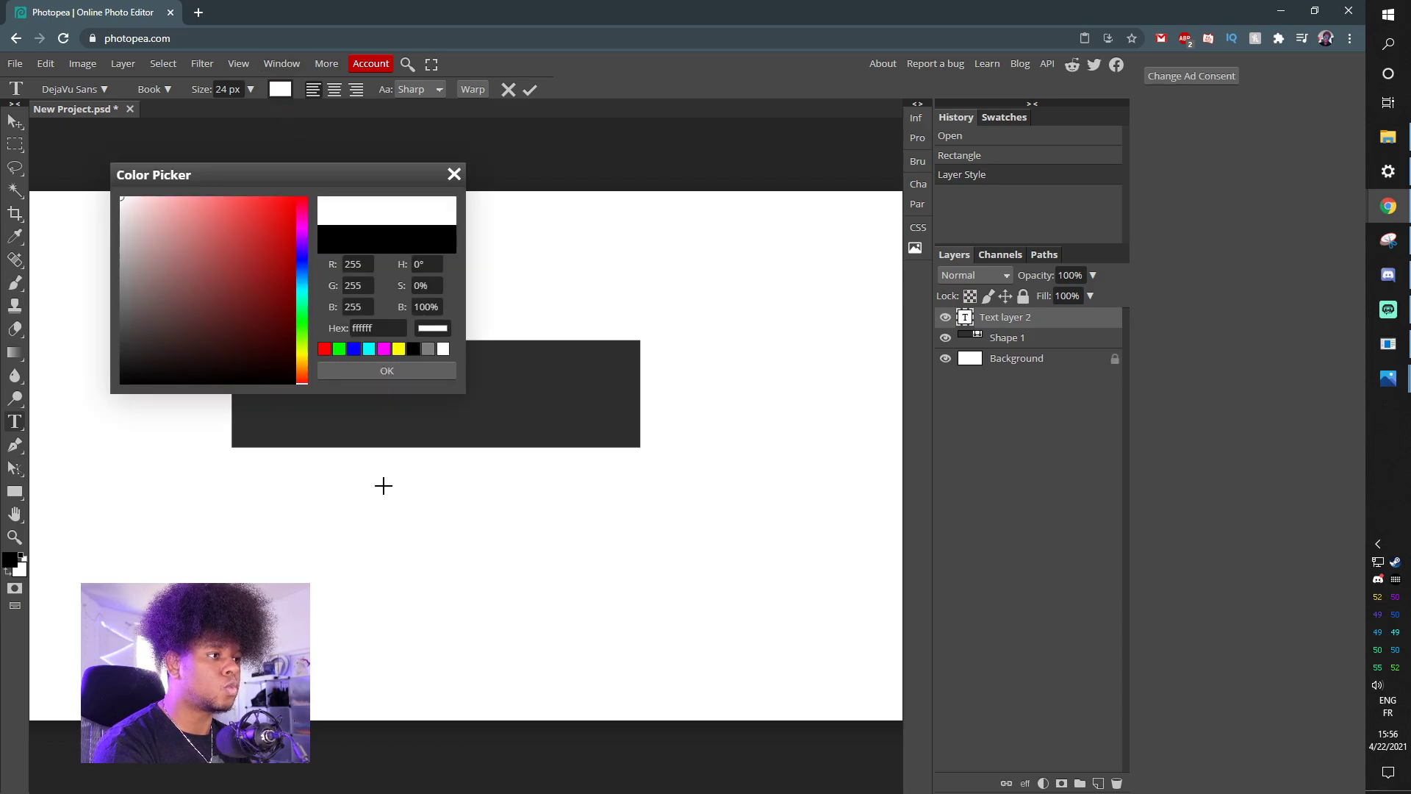
pyautogui.click(356, 372)
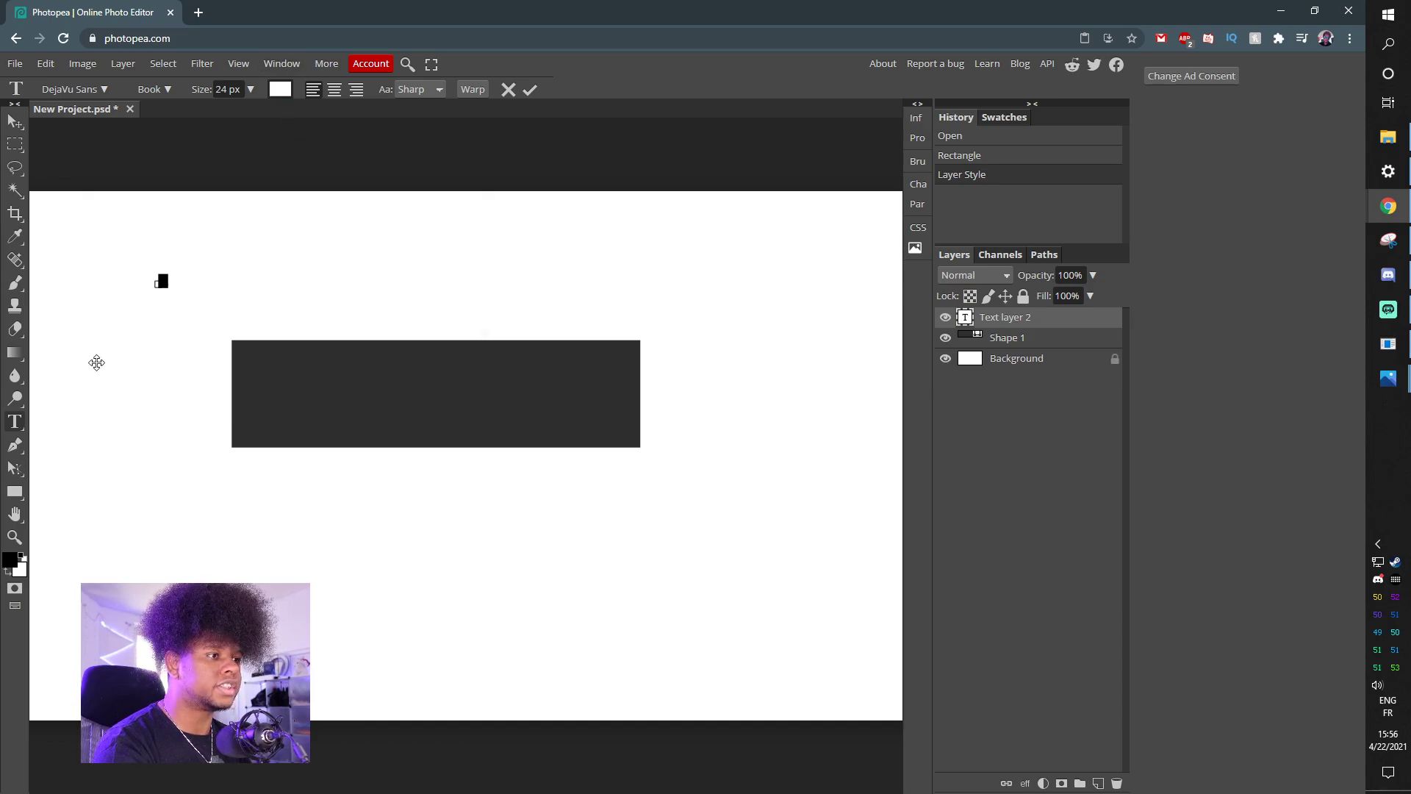
pyautogui.click(15, 121)
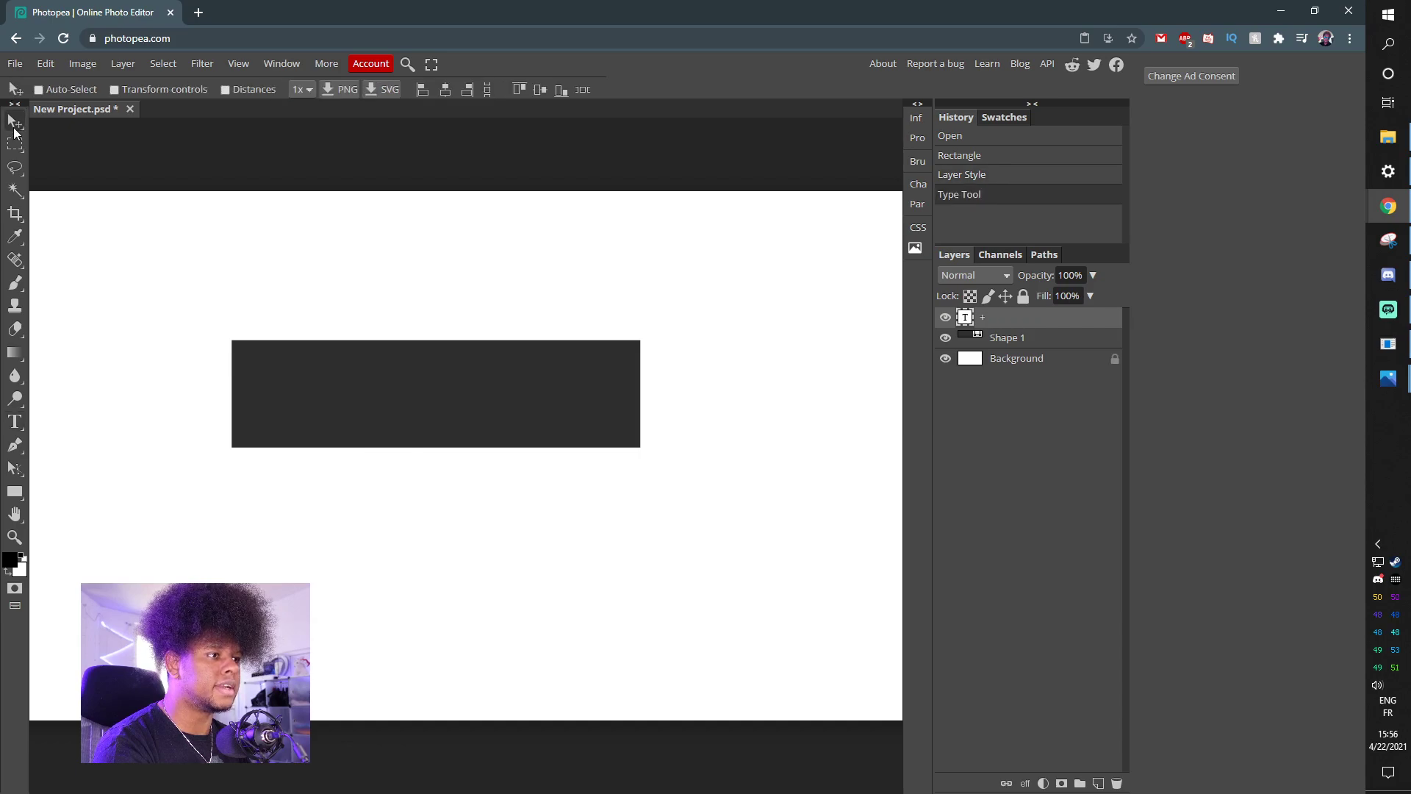
pyautogui.doubleClick(244, 354)
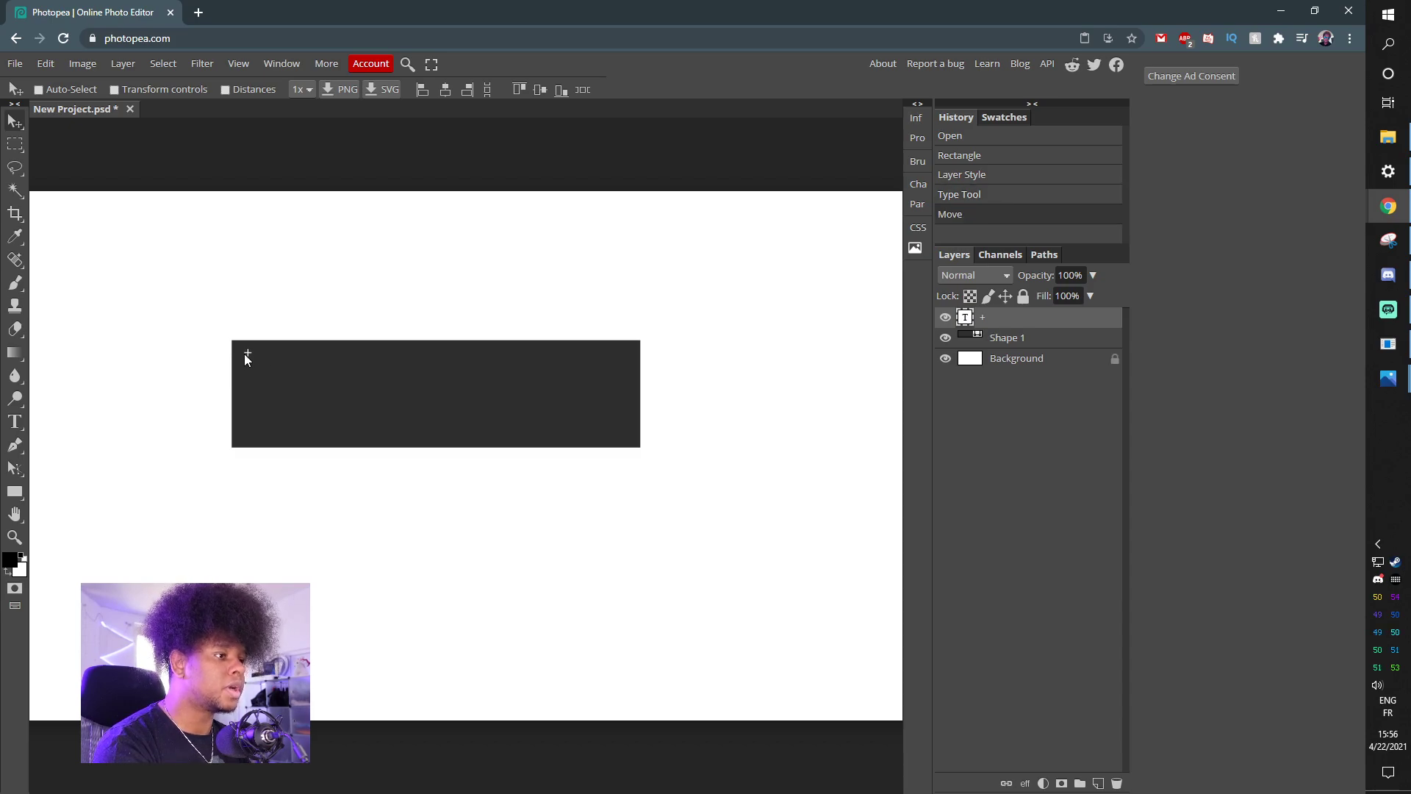
# Scatter seven copies of the plus sign at irregular spots across the dark rectangle
pyautogui.click(14, 128)
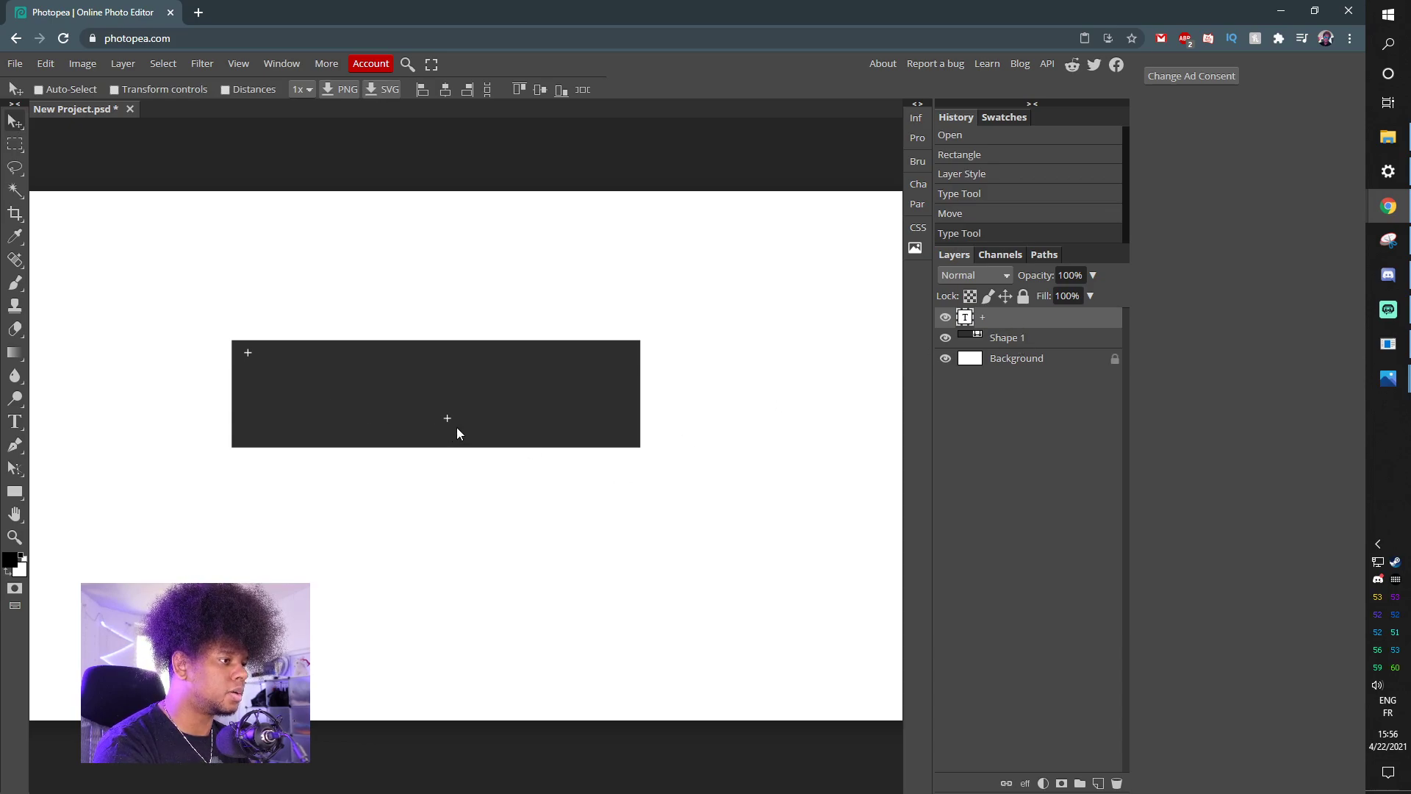
pyautogui.moveTo(458, 433); pyautogui.dragTo(558, 384)
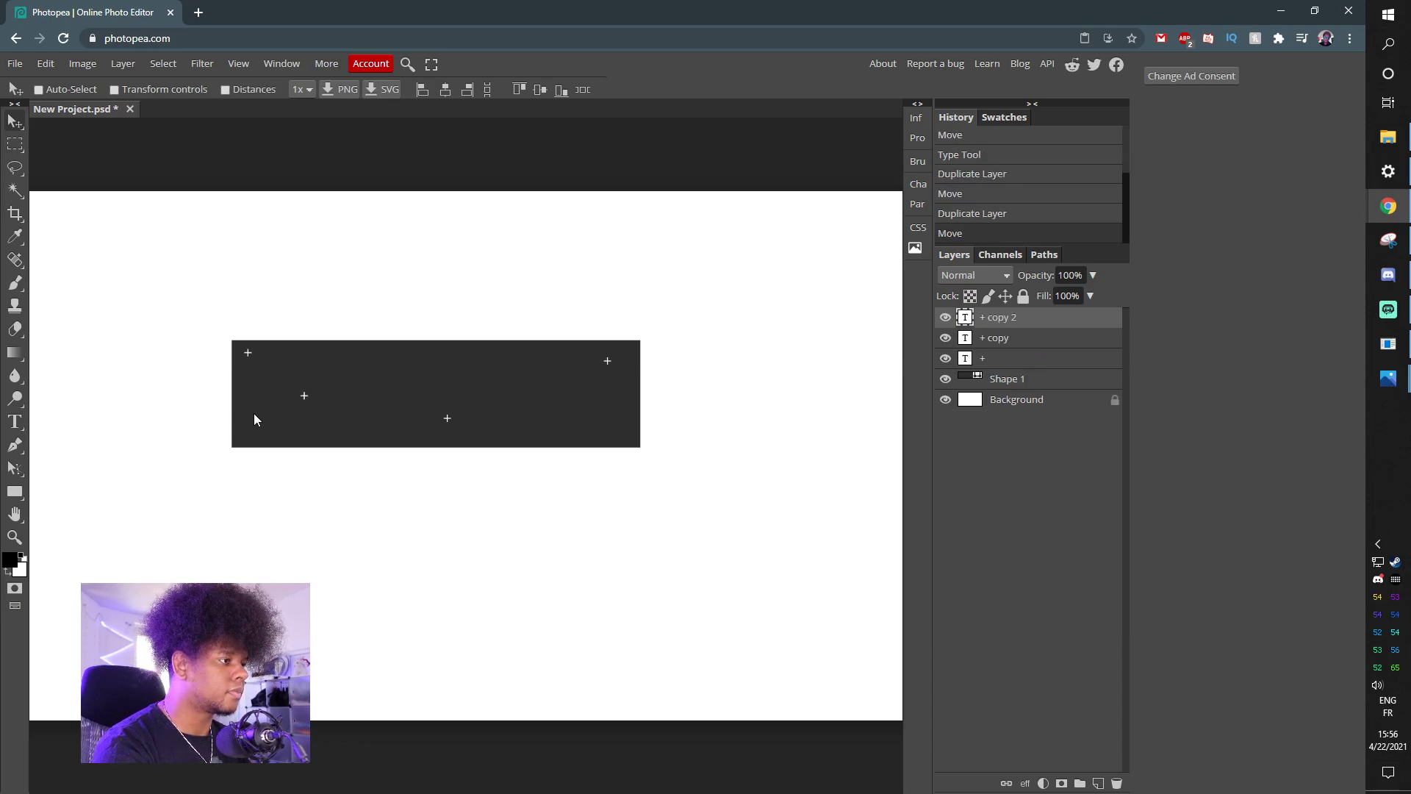
pyautogui.moveTo(254, 413); pyautogui.dragTo(517, 386)
pyautogui.moveTo(588, 417); pyautogui.dragTo(596, 429)
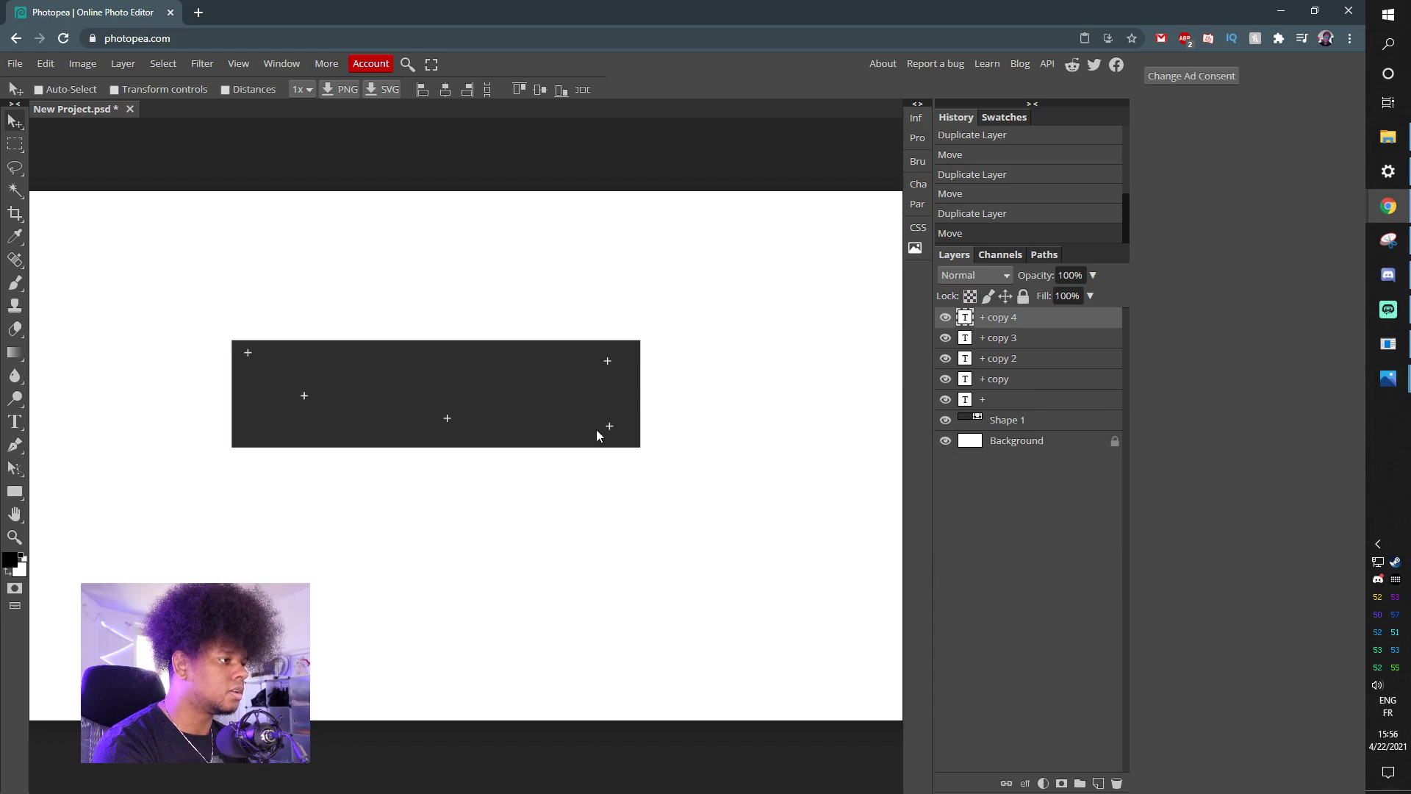
pyautogui.keyDown('alt'); pyautogui.click(382, 351); pyautogui.keyUp('alt')
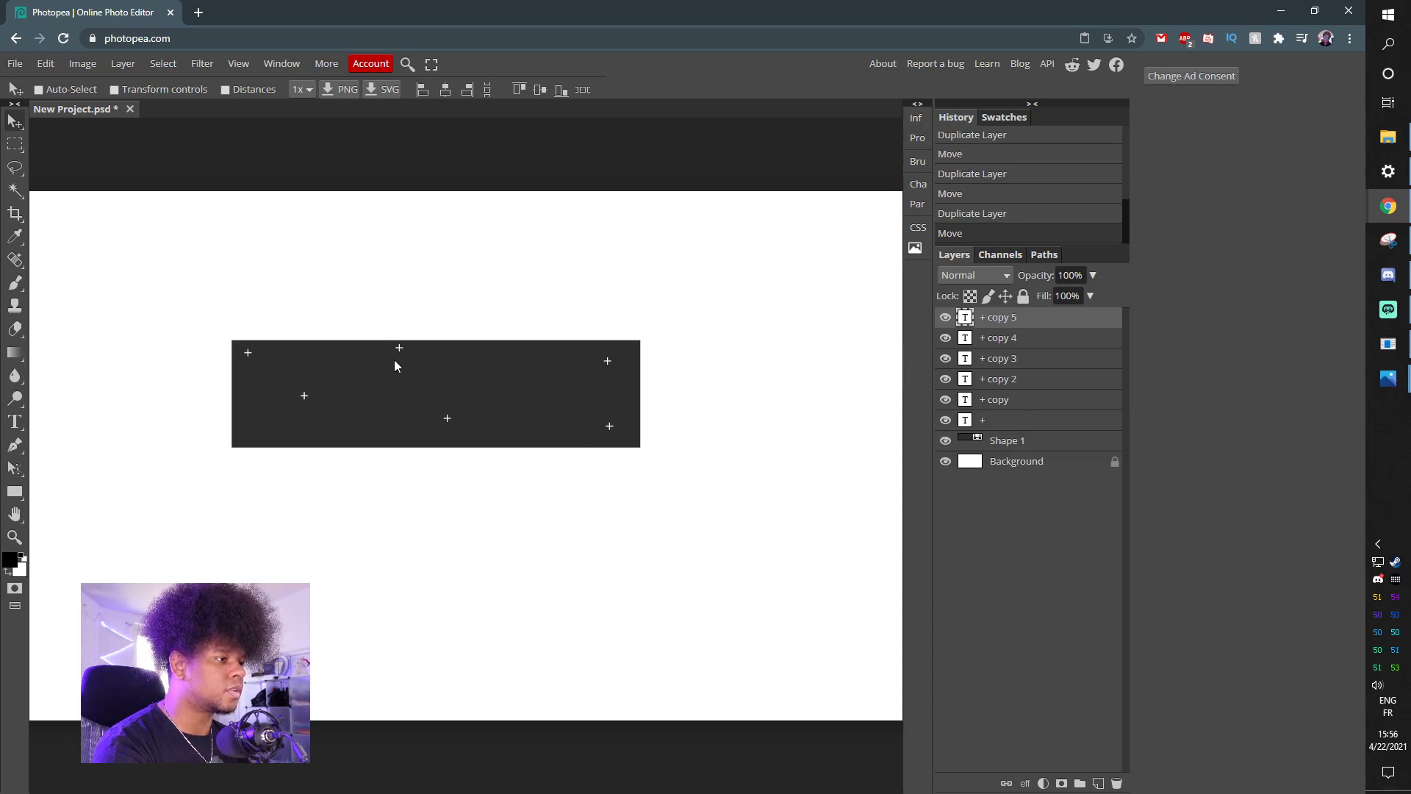
pyautogui.keyDown('alt'); pyautogui.click(245, 447); pyautogui.keyUp('alt')
pyautogui.moveTo(556, 389); pyautogui.dragTo(560, 389)
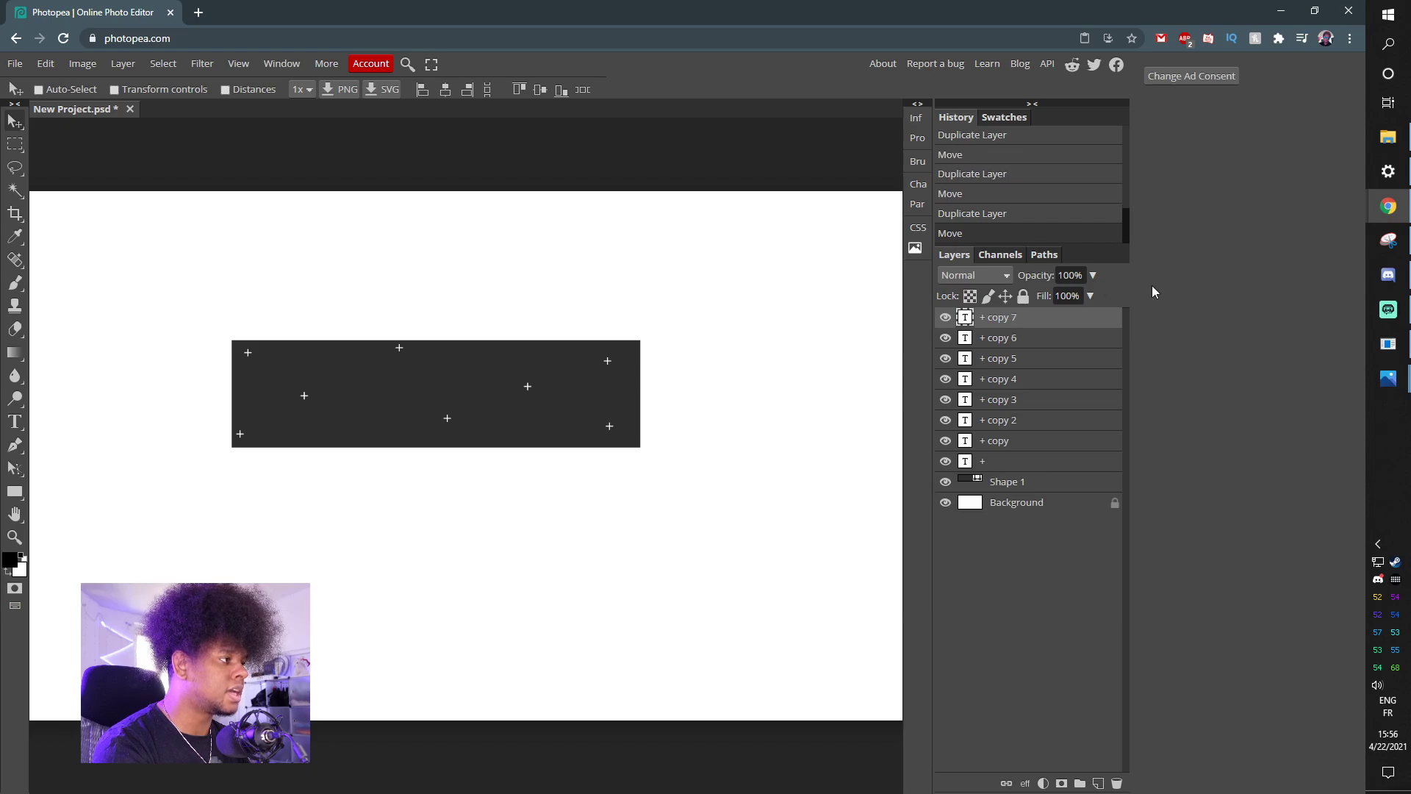
# Duplicate all eight plus-sign layers together and enlarge the copies with Free Transform
pyautogui.keyDown('shift'); pyautogui.click(996, 462); pyautogui.keyUp('shift')
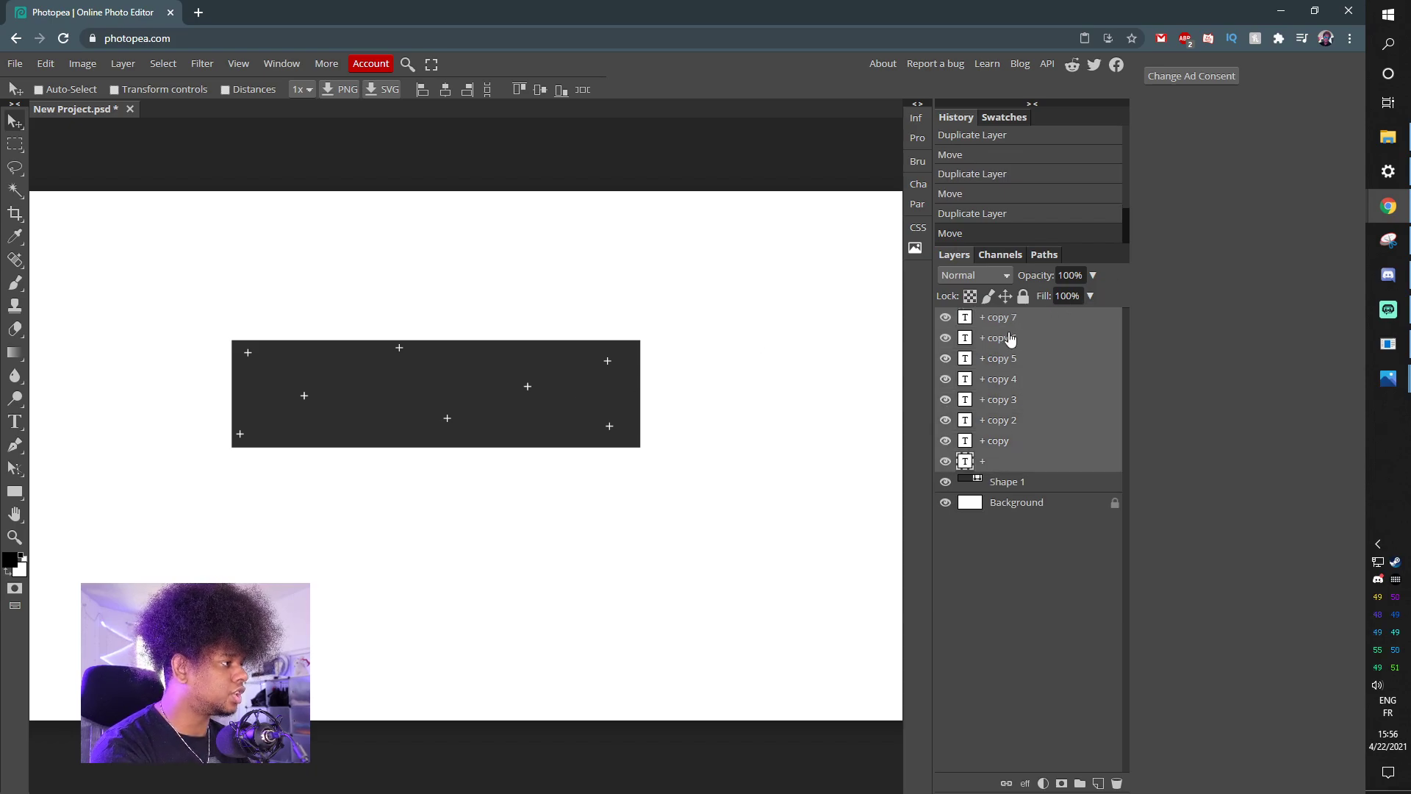
pyautogui.hotkey('ctrl', 'j')
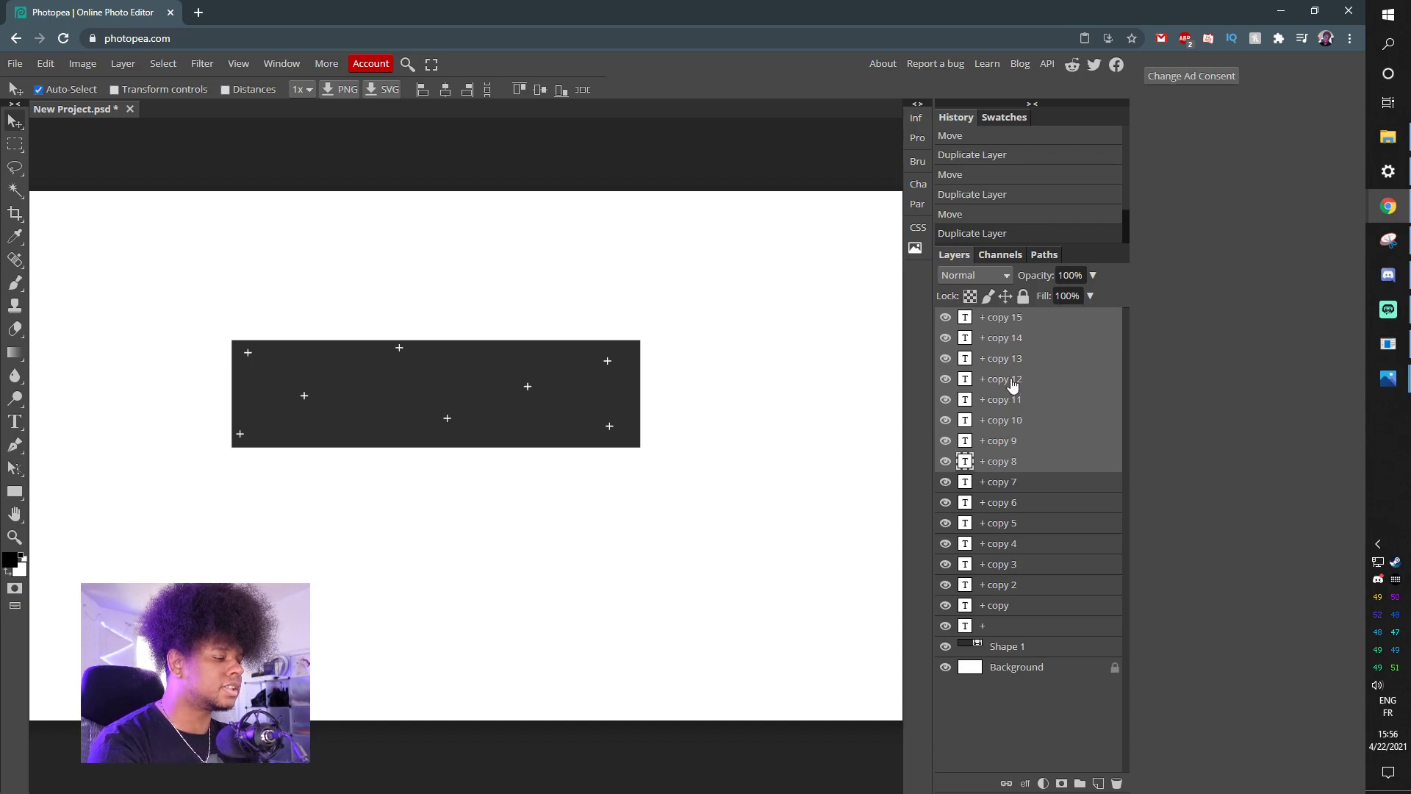
pyautogui.hotkey('ctrl', 't')
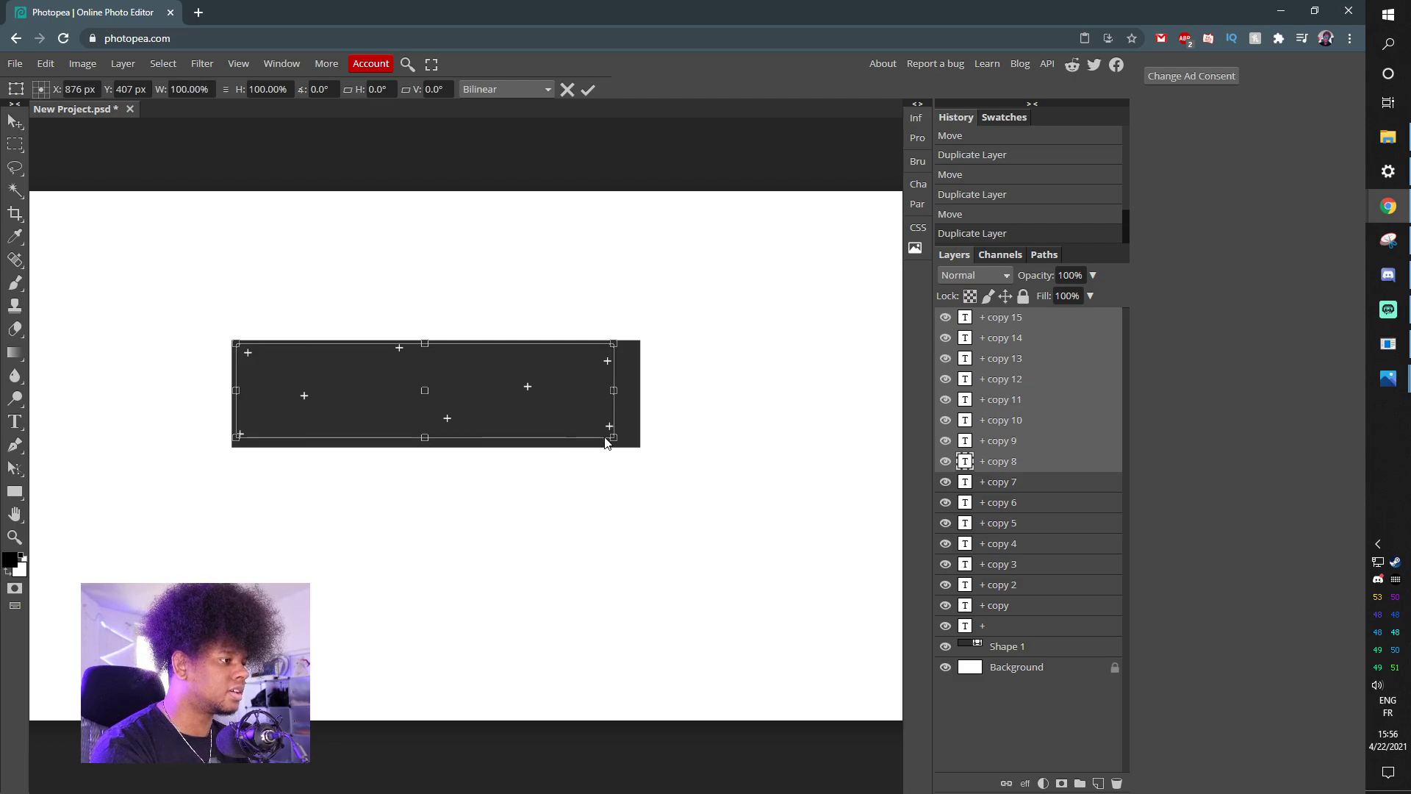
pyautogui.moveTo(616, 438); pyautogui.dragTo(678, 479)
pyautogui.press('Return')
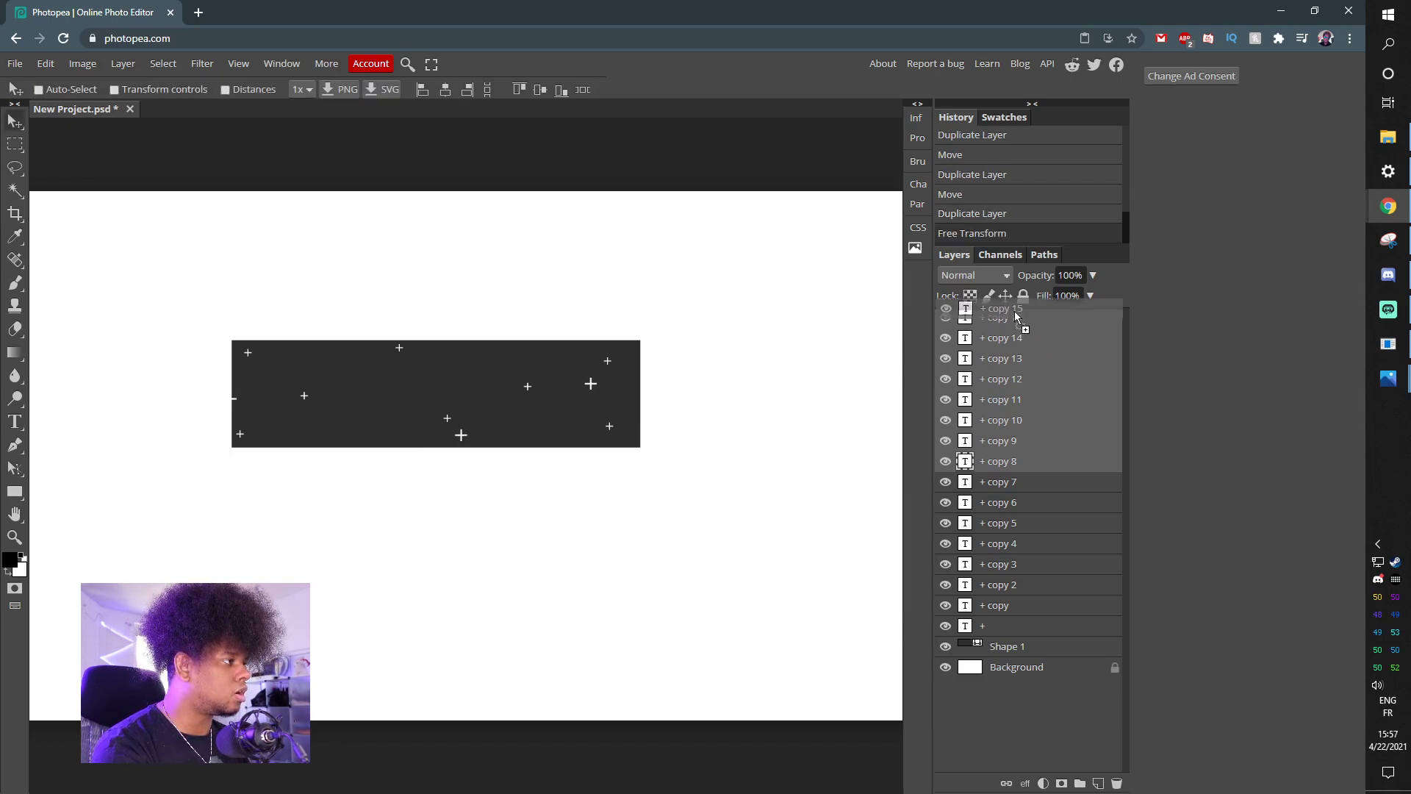
# Duplicate the enlarged plus signs, flipping the copies horizontally and vertically and repositioning them over the rectangle
pyautogui.hotkey('ctrl', 'j')
pyautogui.moveTo(361, 409); pyautogui.dragTo(421, 377)
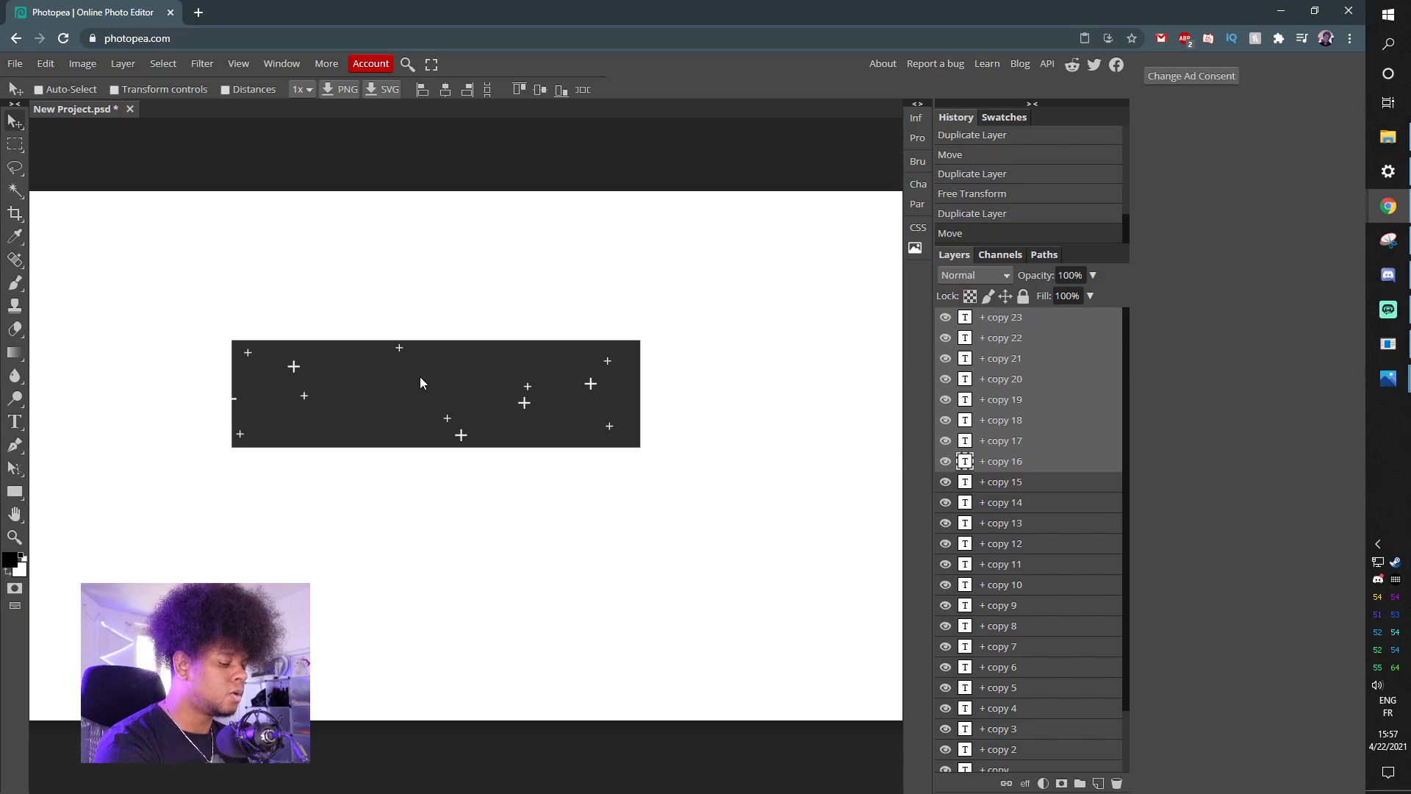
pyautogui.hotkey('ctrl', 't')
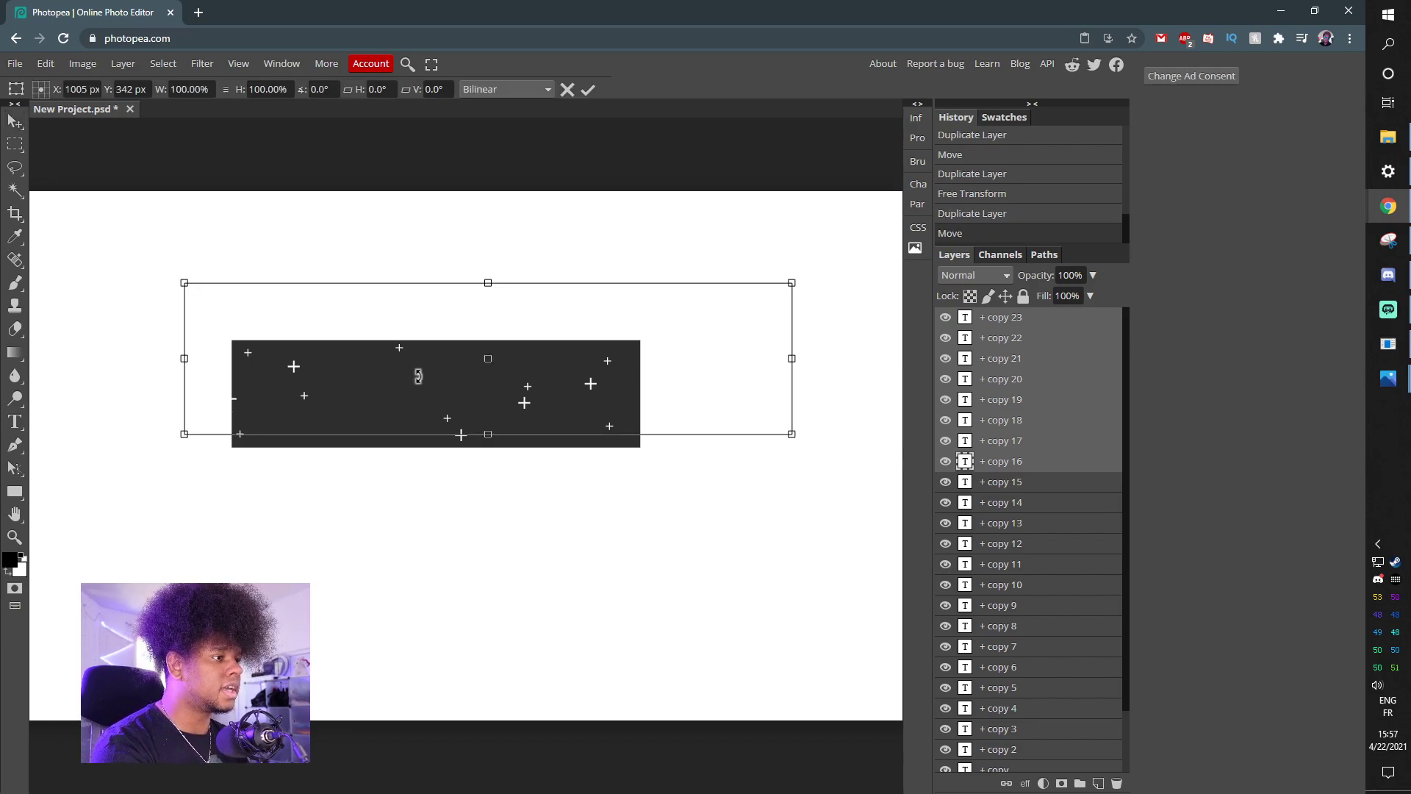
pyautogui.rightClick(416, 379)
pyautogui.click(432, 603)
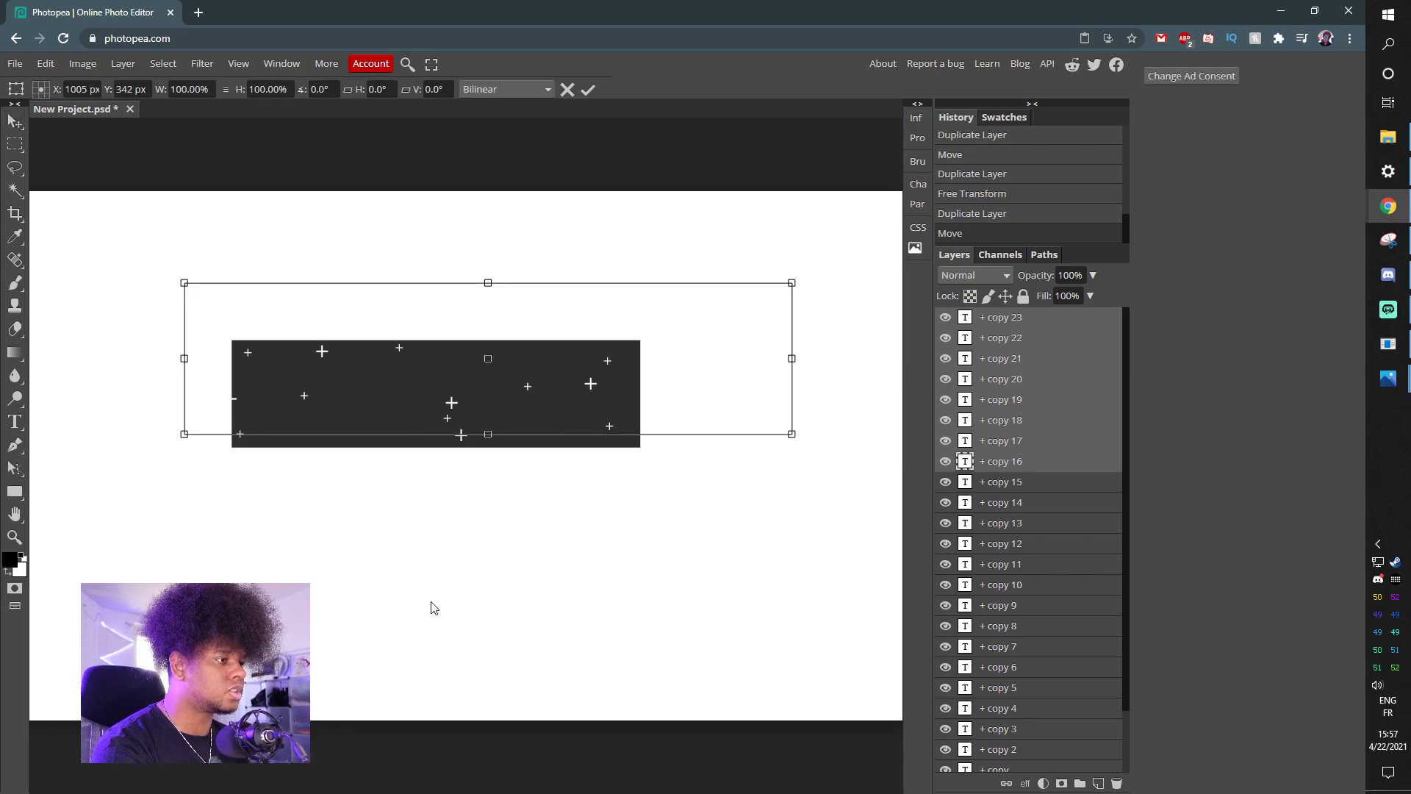
pyautogui.moveTo(483, 349); pyautogui.dragTo(549, 382)
pyautogui.rightClick(460, 377)
pyautogui.click(515, 629)
pyautogui.press('Return')
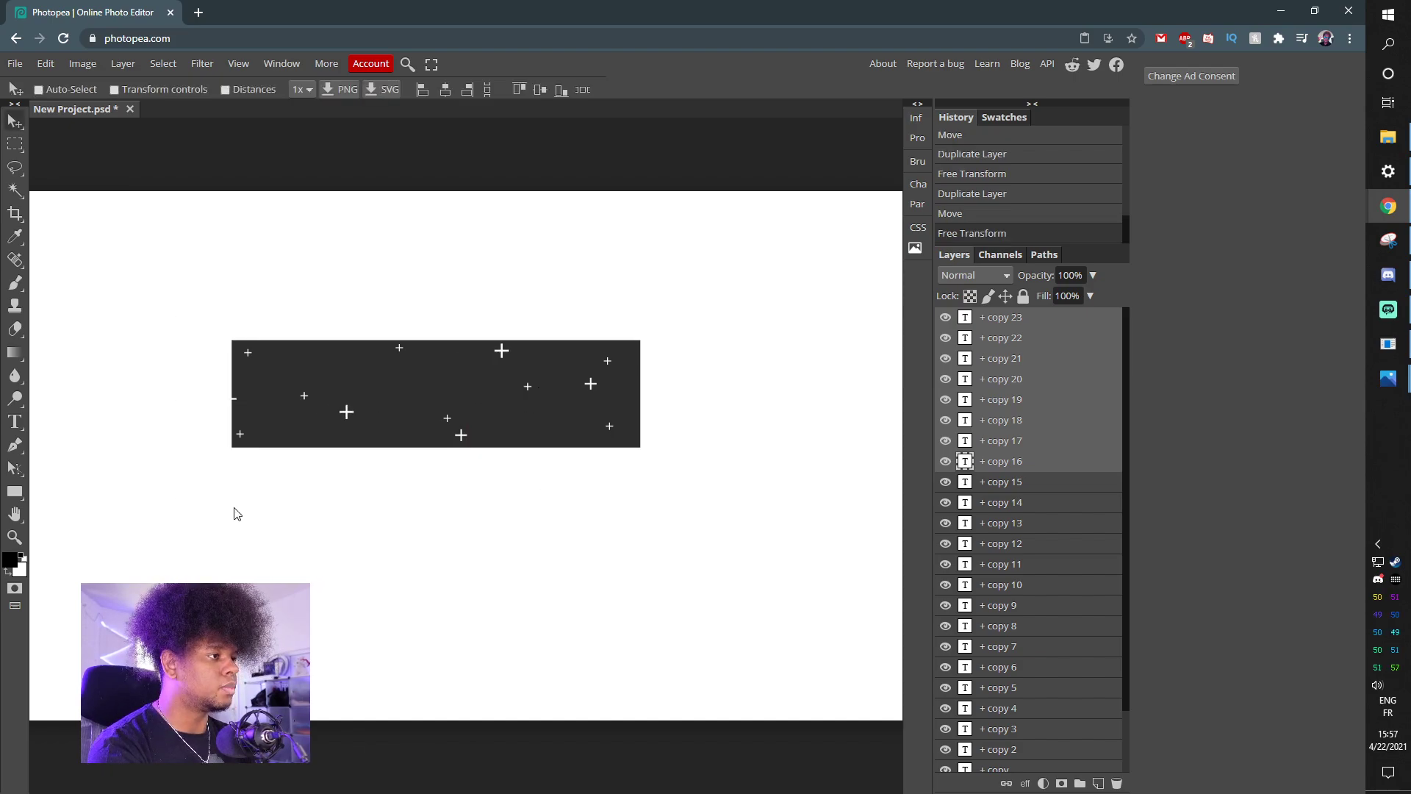
# Merge all the plus-sign text layers above the rectangle's shape layer into a single layer
pyautogui.click(1009, 319)
pyautogui.scroll(-2, 995, 435)
pyautogui.keyDown('shift'); pyautogui.click(987, 725); pyautogui.keyUp('shift')
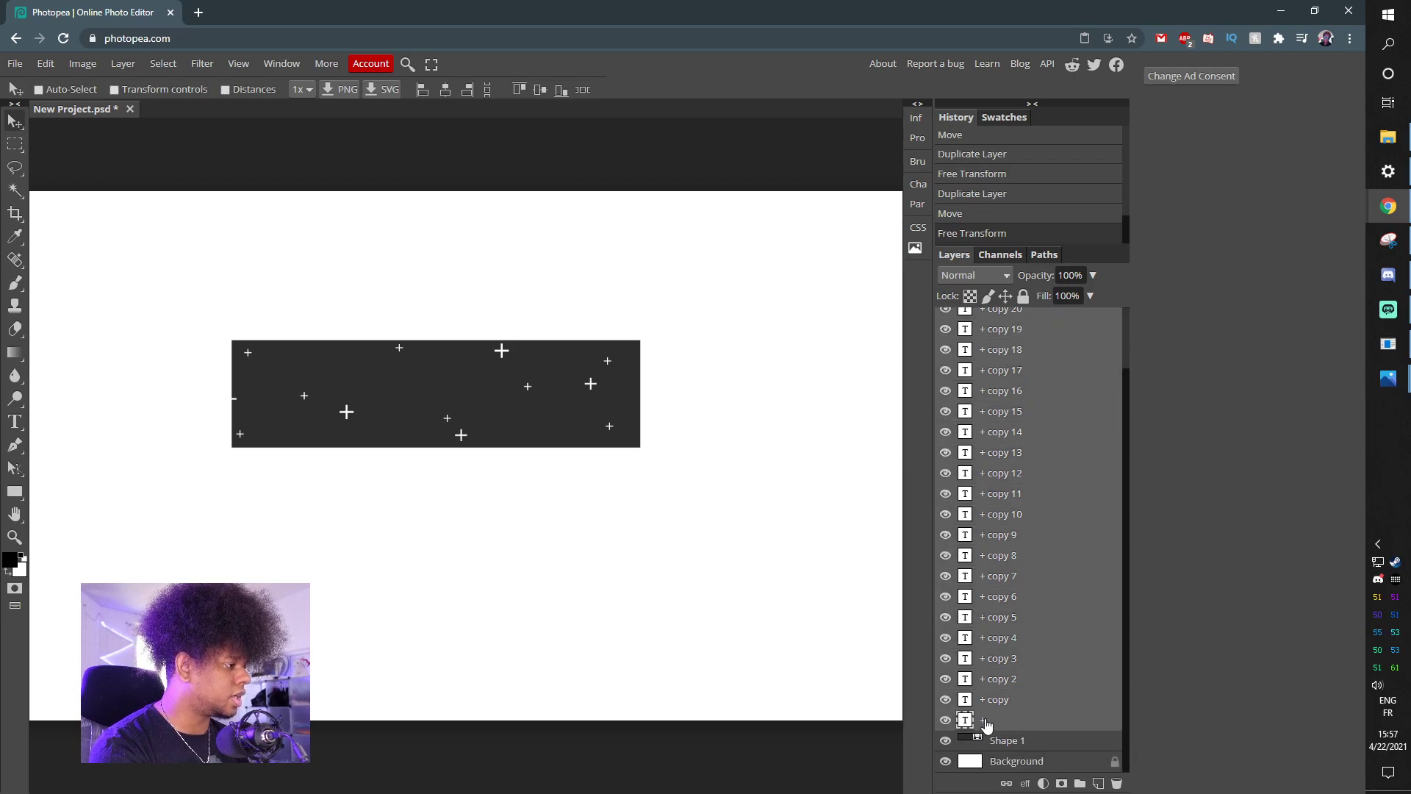
pyautogui.rightClick(987, 725)
pyautogui.click(1029, 655)
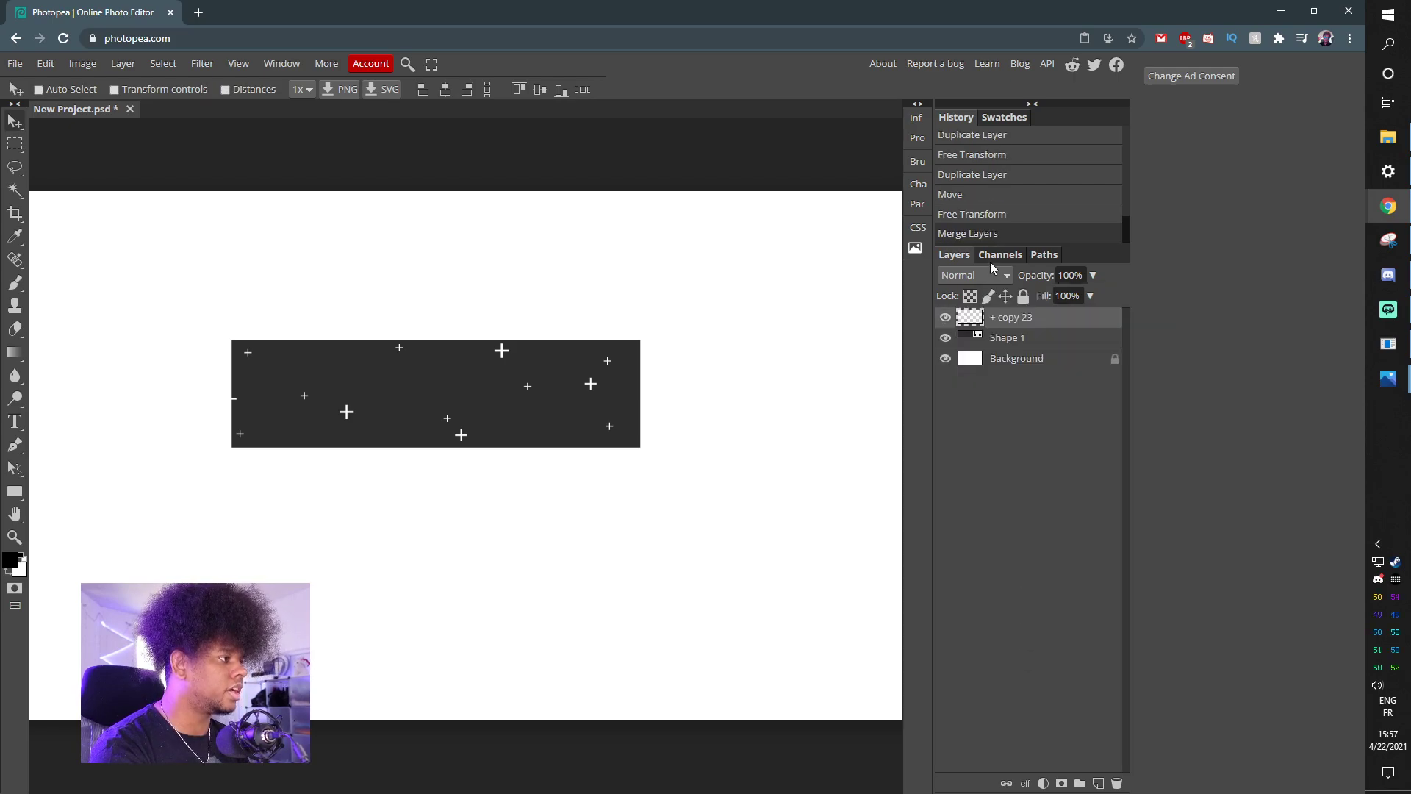
# Toggle the merged plus-sign layer's visibility several times to check what it contains
pyautogui.click(946, 320)
pyautogui.click(946, 321)
pyautogui.click(945, 320)
pyautogui.click(946, 321)
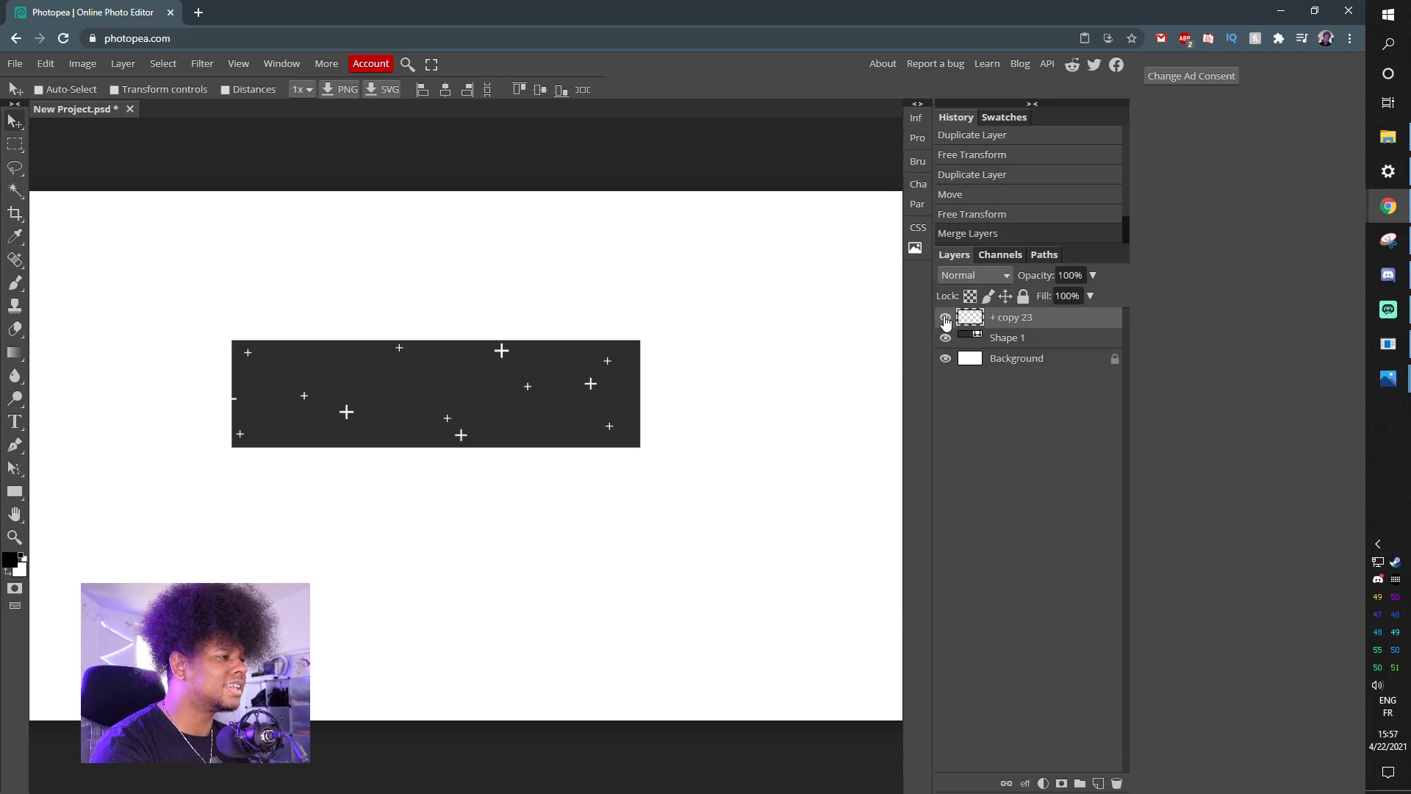
pyautogui.click(946, 321)
pyautogui.click(946, 320)
# Lower the merged plus-sign layer's opacity to 32%
pyautogui.click(1093, 275)
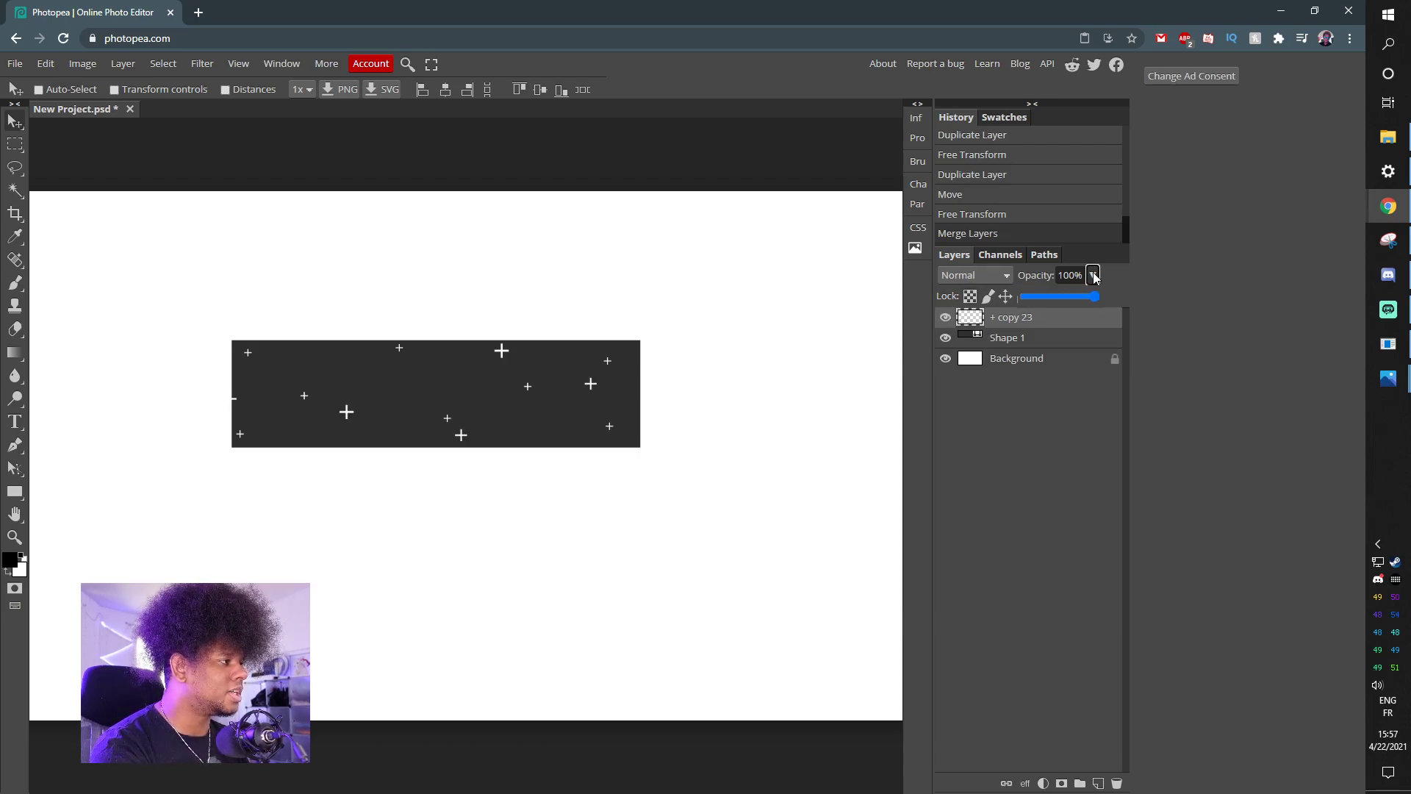
pyautogui.moveTo(1098, 296); pyautogui.dragTo(1048, 301)
# Duplicate the dark rectangle's shape layer and place the copy above the plus-sign layer
pyautogui.click(1049, 339)
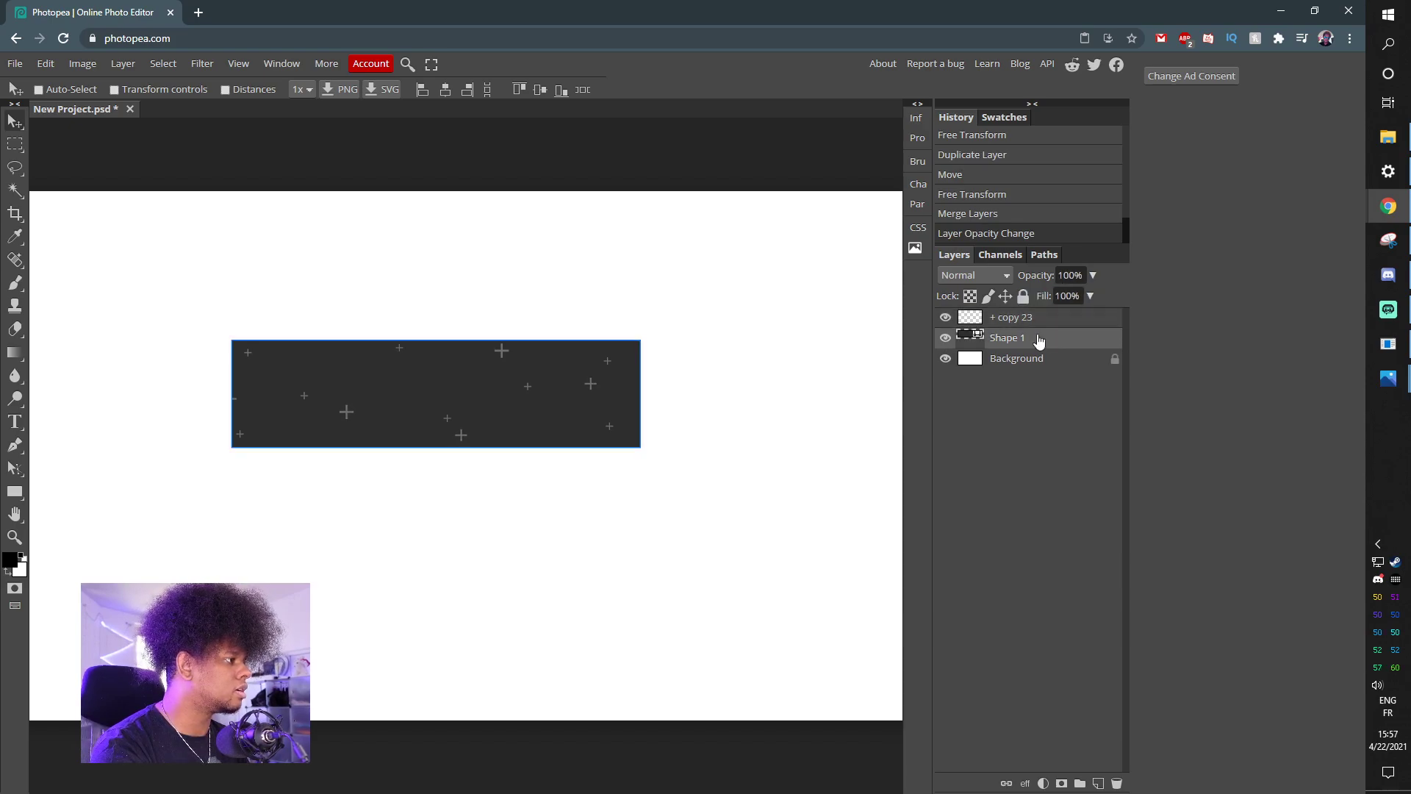
pyautogui.click(1019, 323)
pyautogui.click(1016, 340)
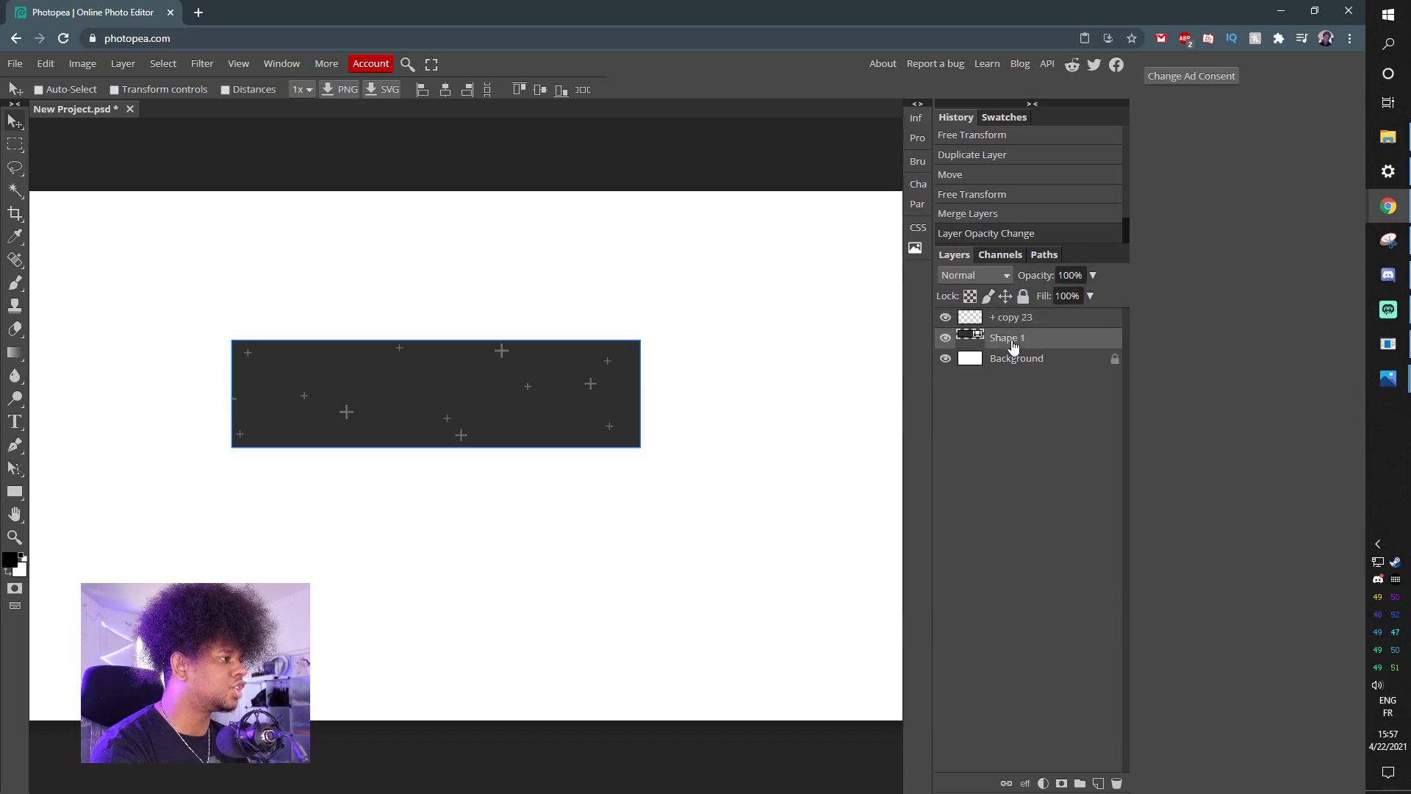
pyautogui.moveTo(1017, 344); pyautogui.dragTo(1019, 316)
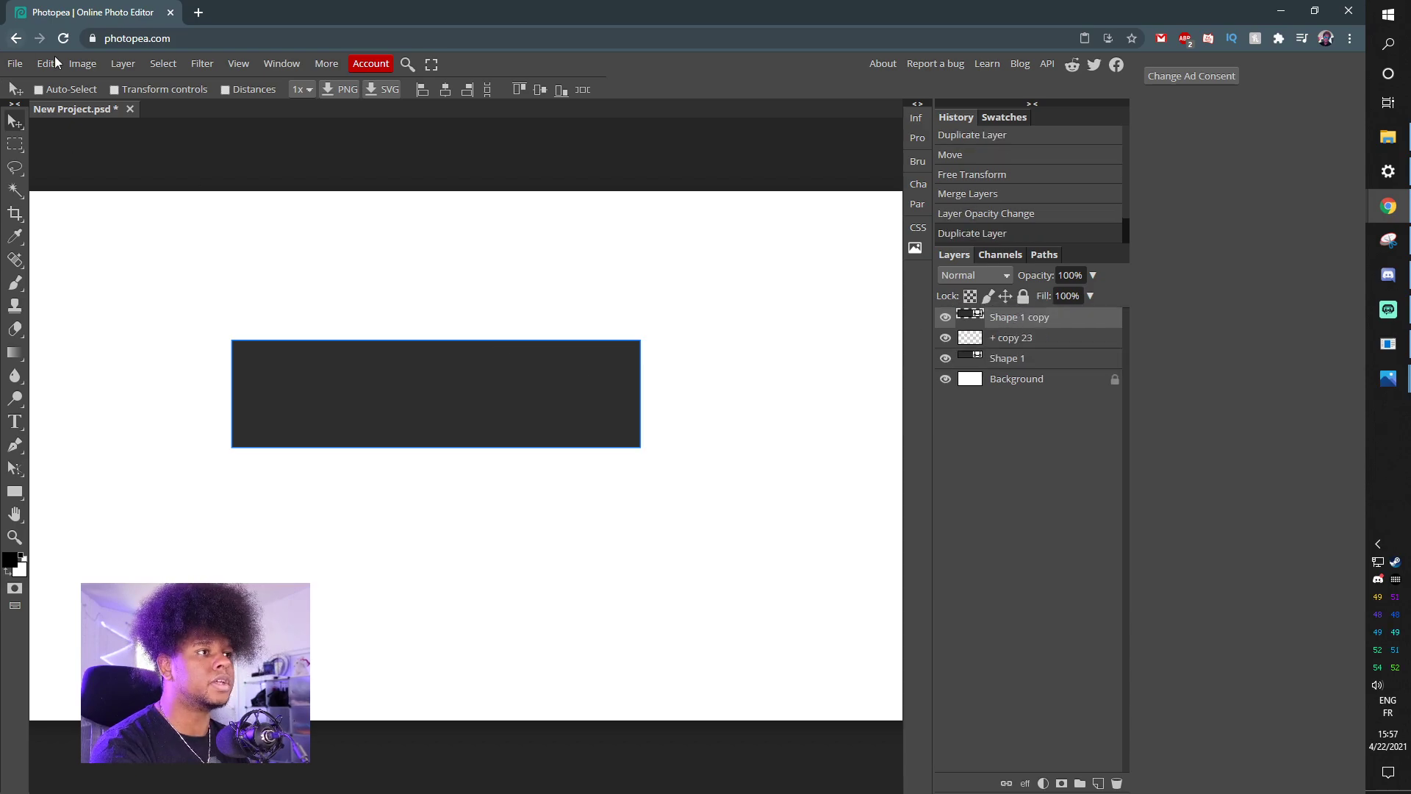
# Remove the duplicated rectangle's fill and give it a solid blue stroke in 00a1ff
pyautogui.press('u')
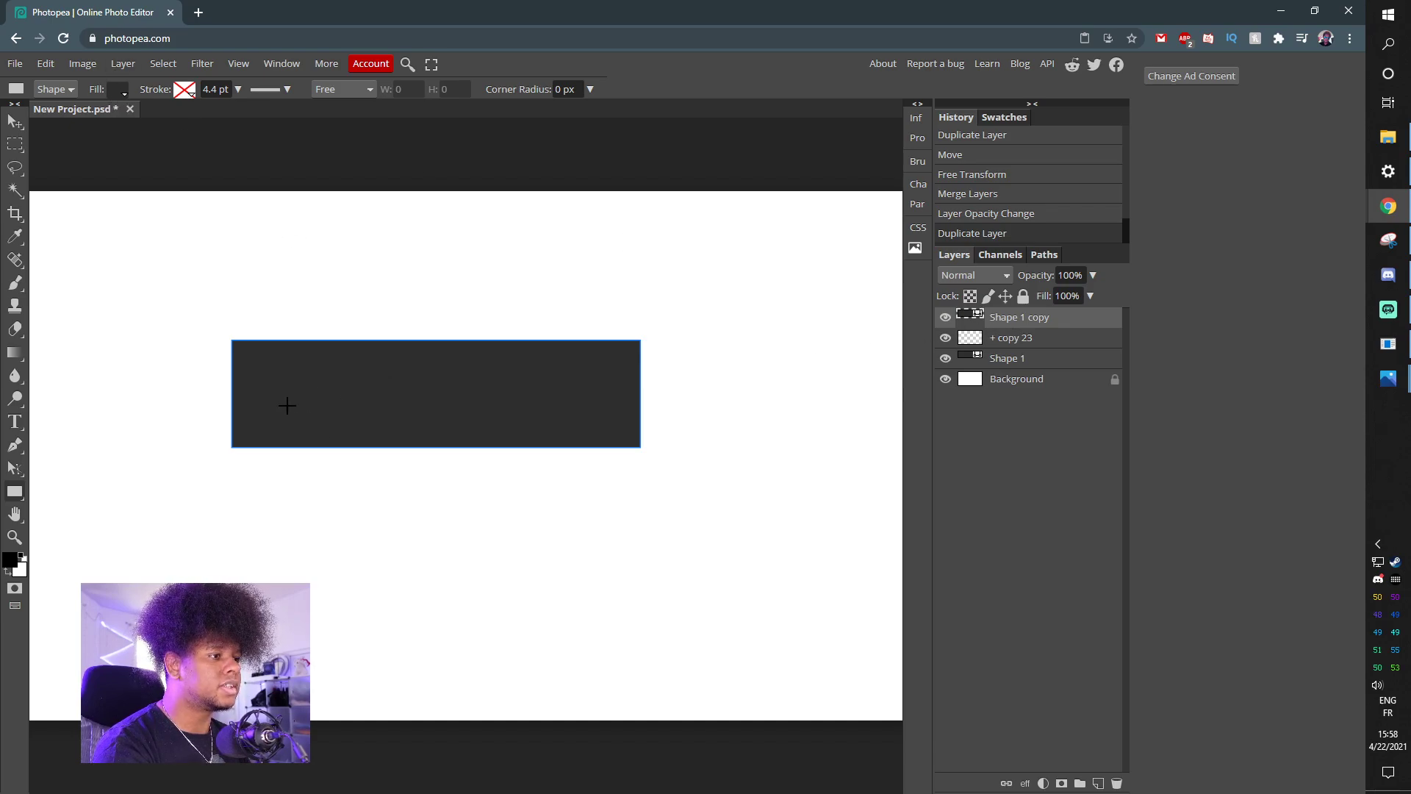
pyautogui.click(120, 91)
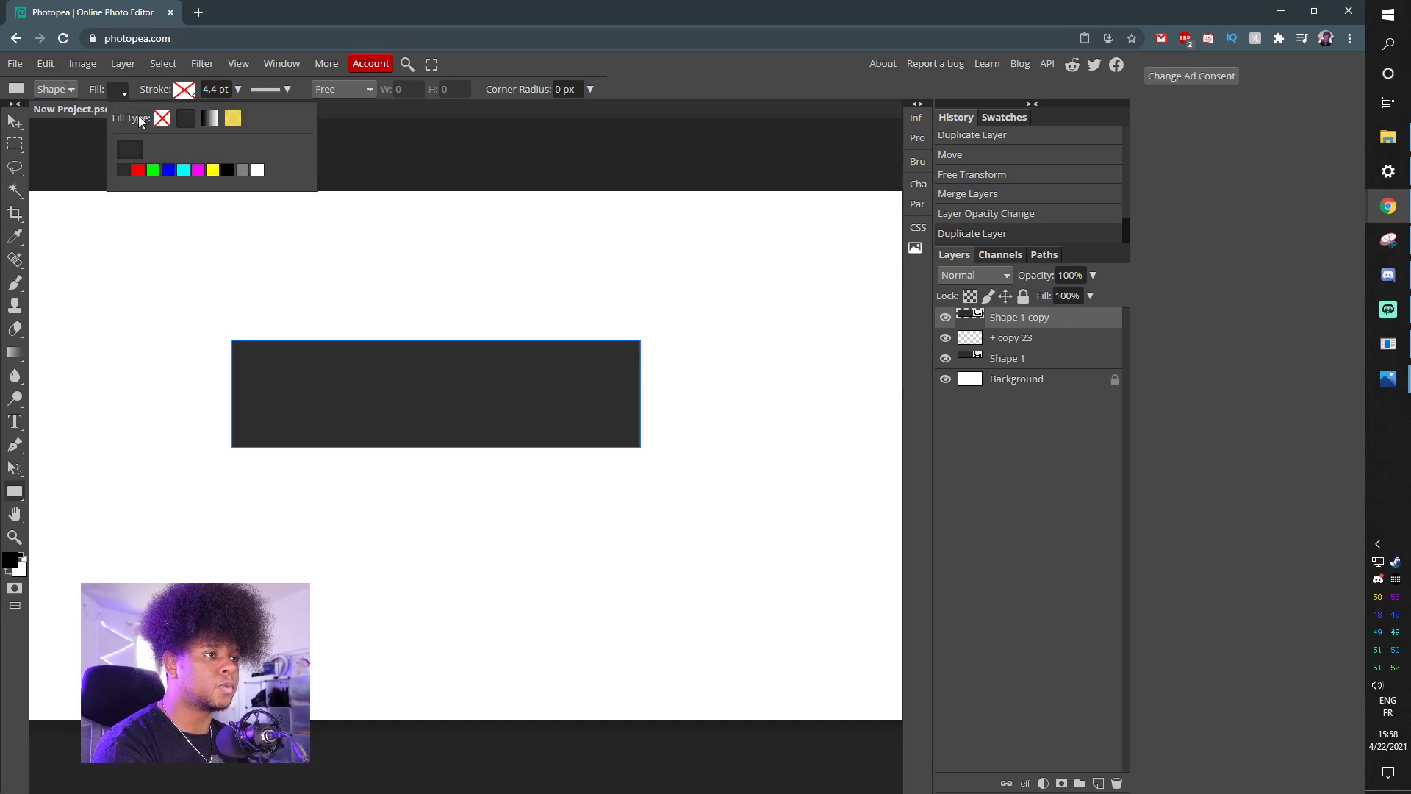
pyautogui.click(162, 118)
pyautogui.click(185, 90)
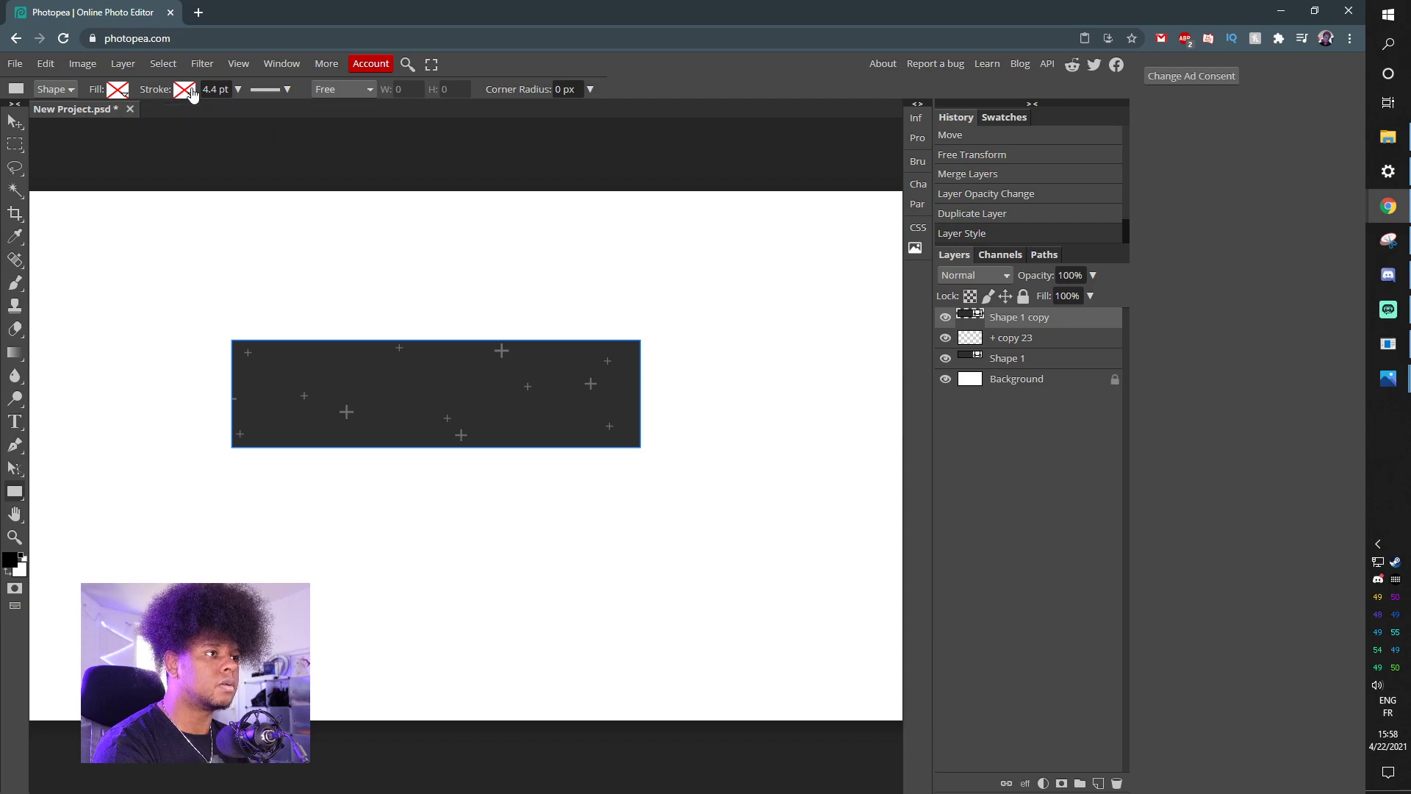
pyautogui.click(185, 89)
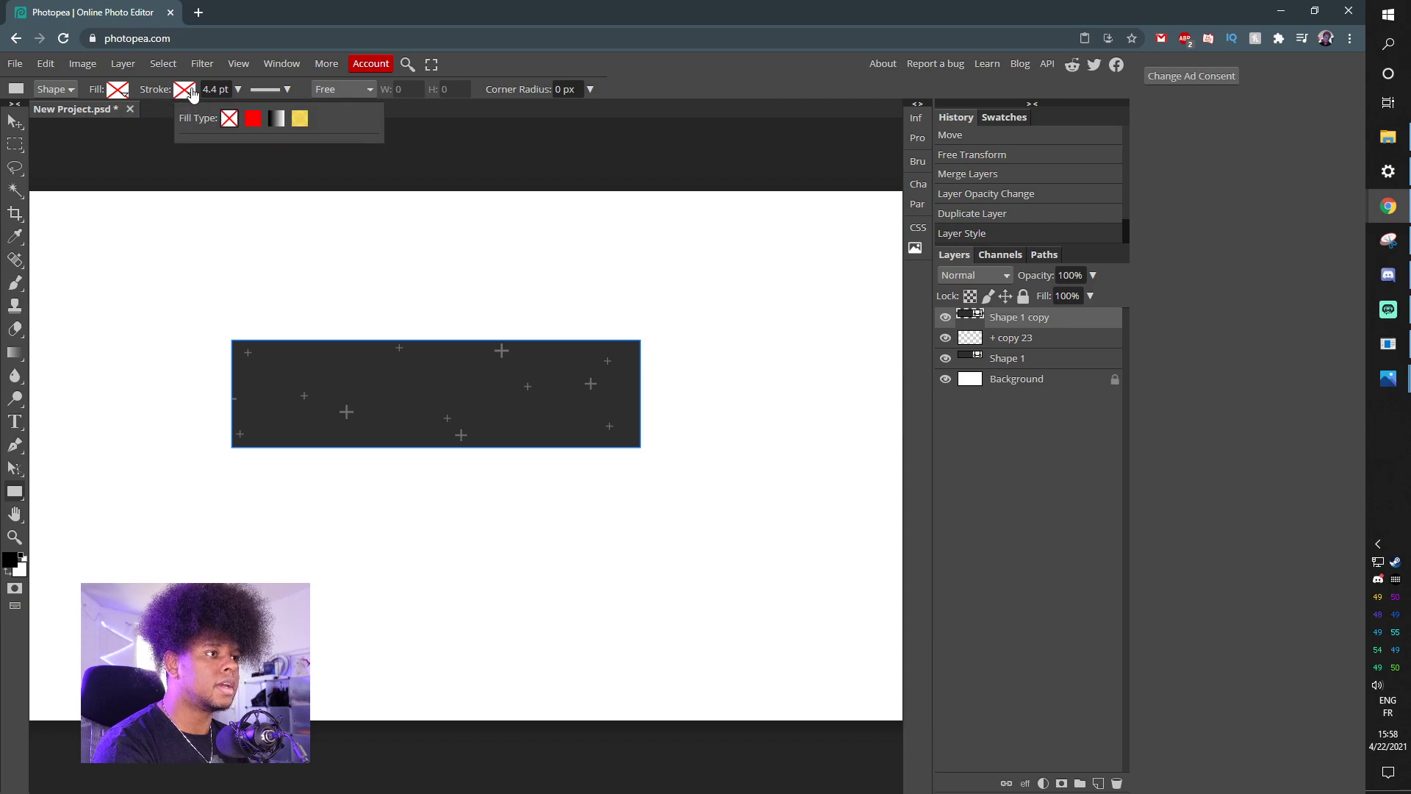
pyautogui.click(252, 118)
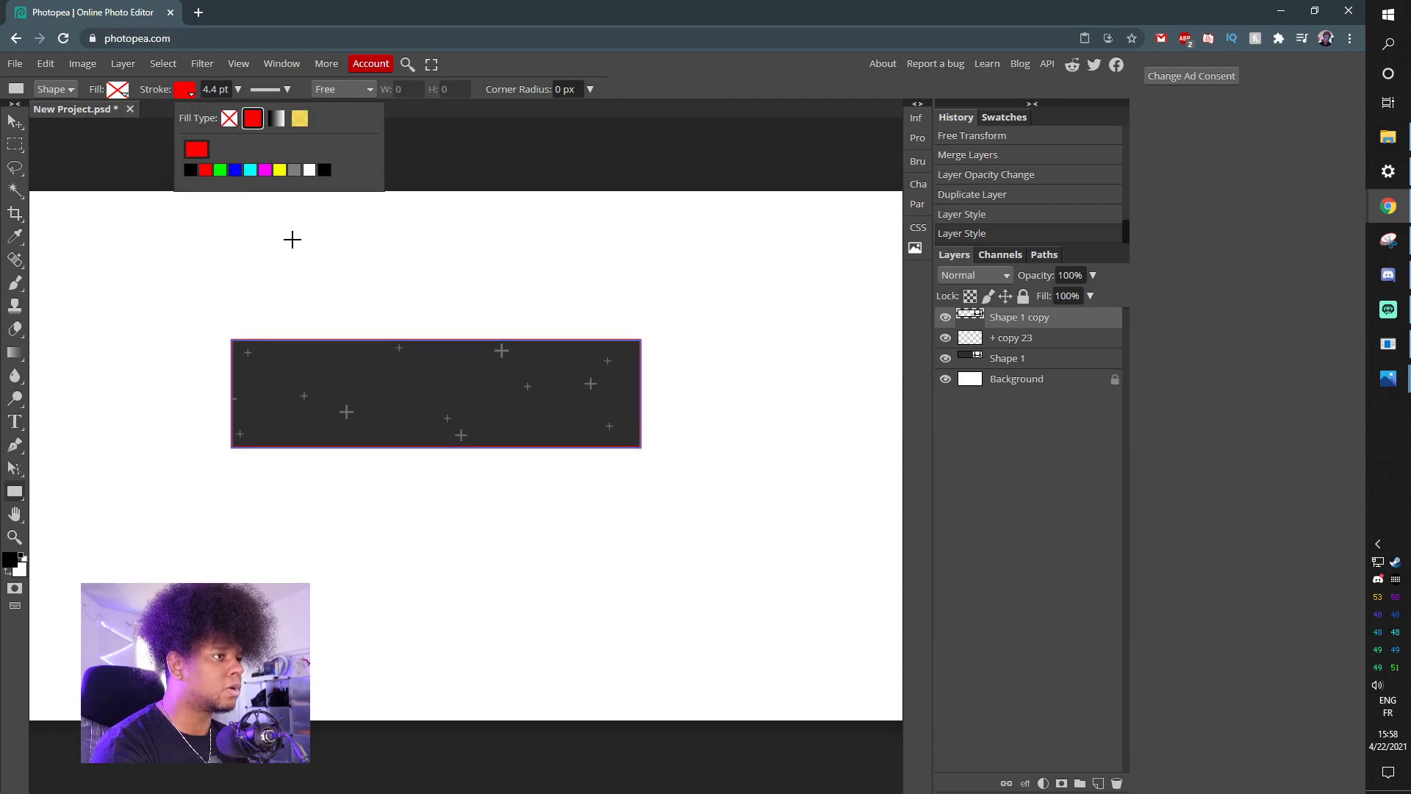
pyautogui.click(195, 149)
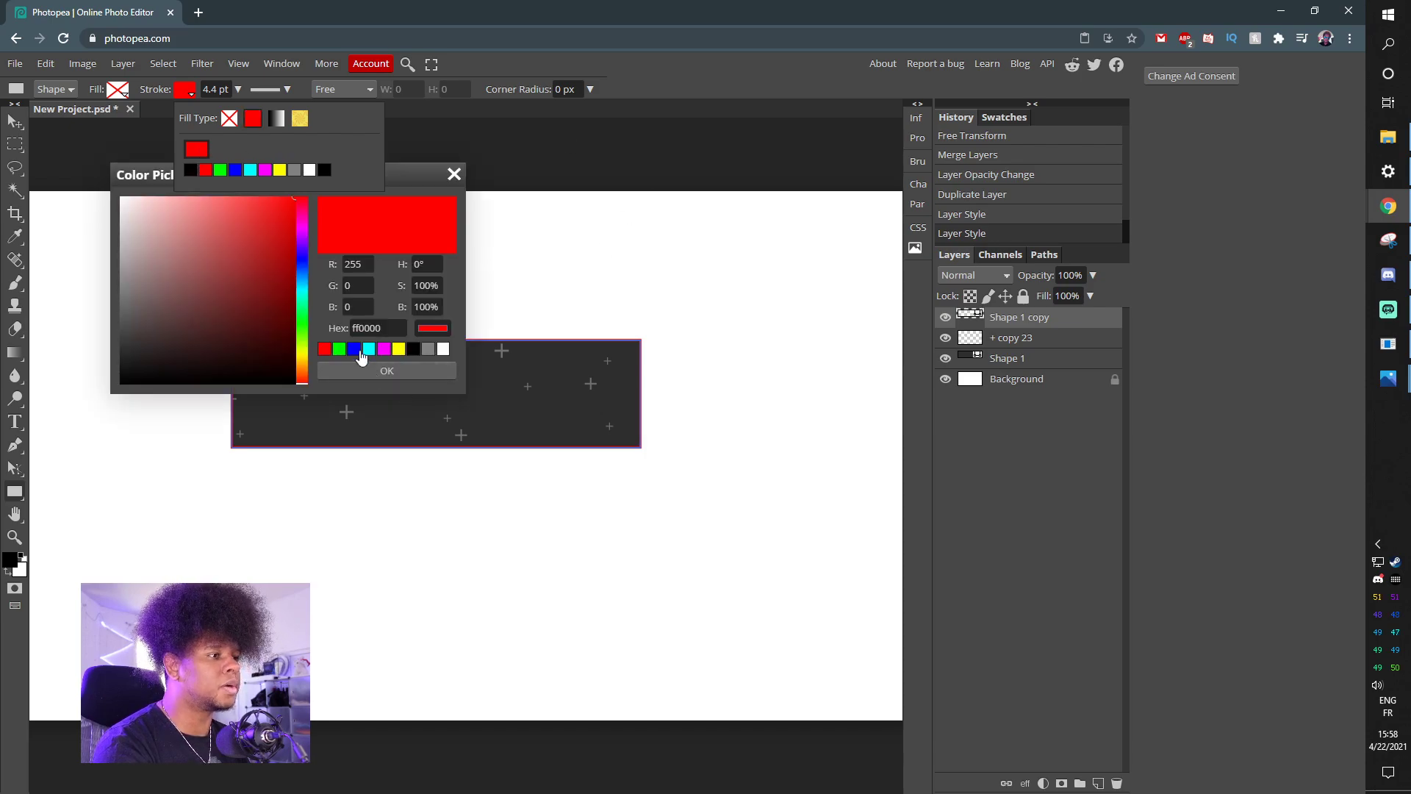
pyautogui.click(300, 245)
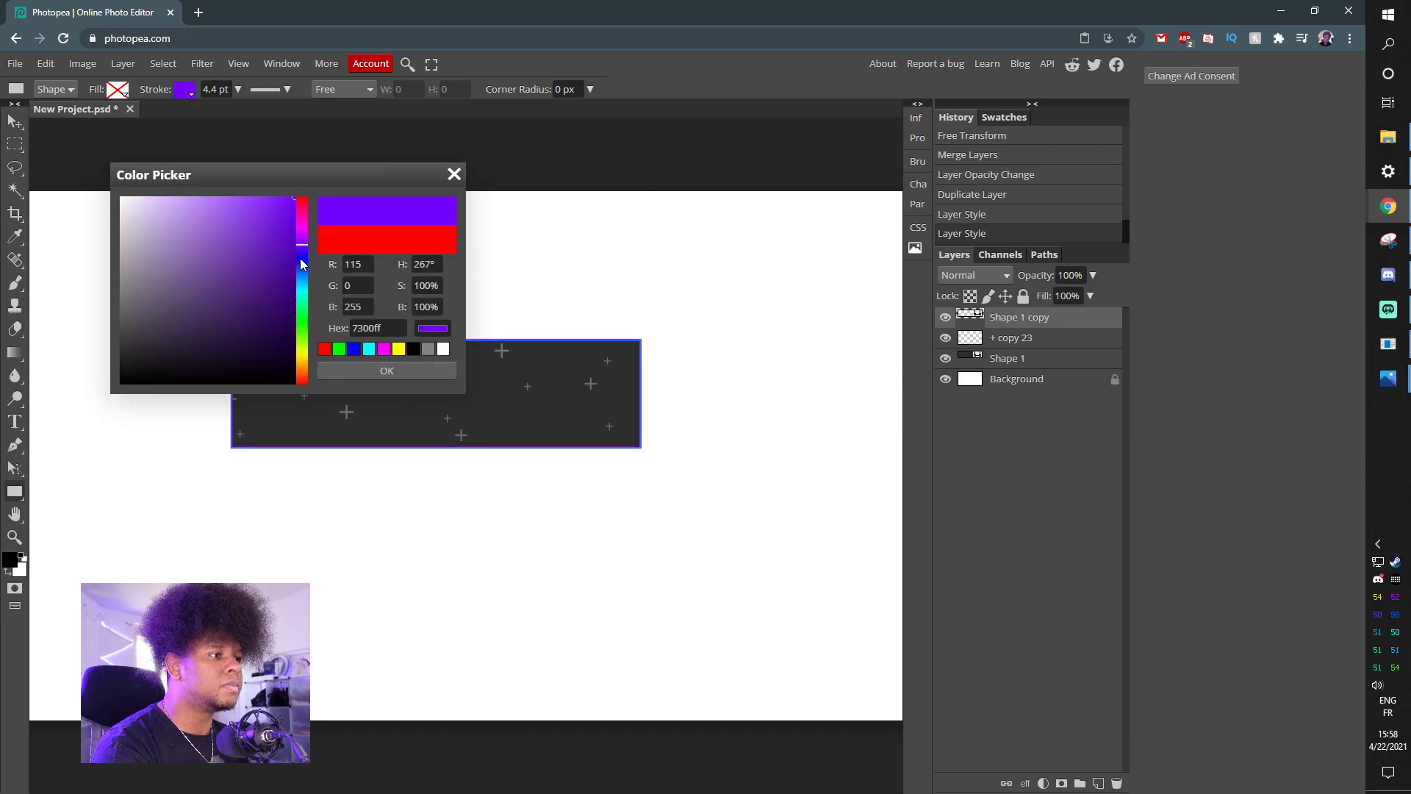
pyautogui.click(300, 269)
pyautogui.moveTo(300, 274); pyautogui.dragTo(300, 279)
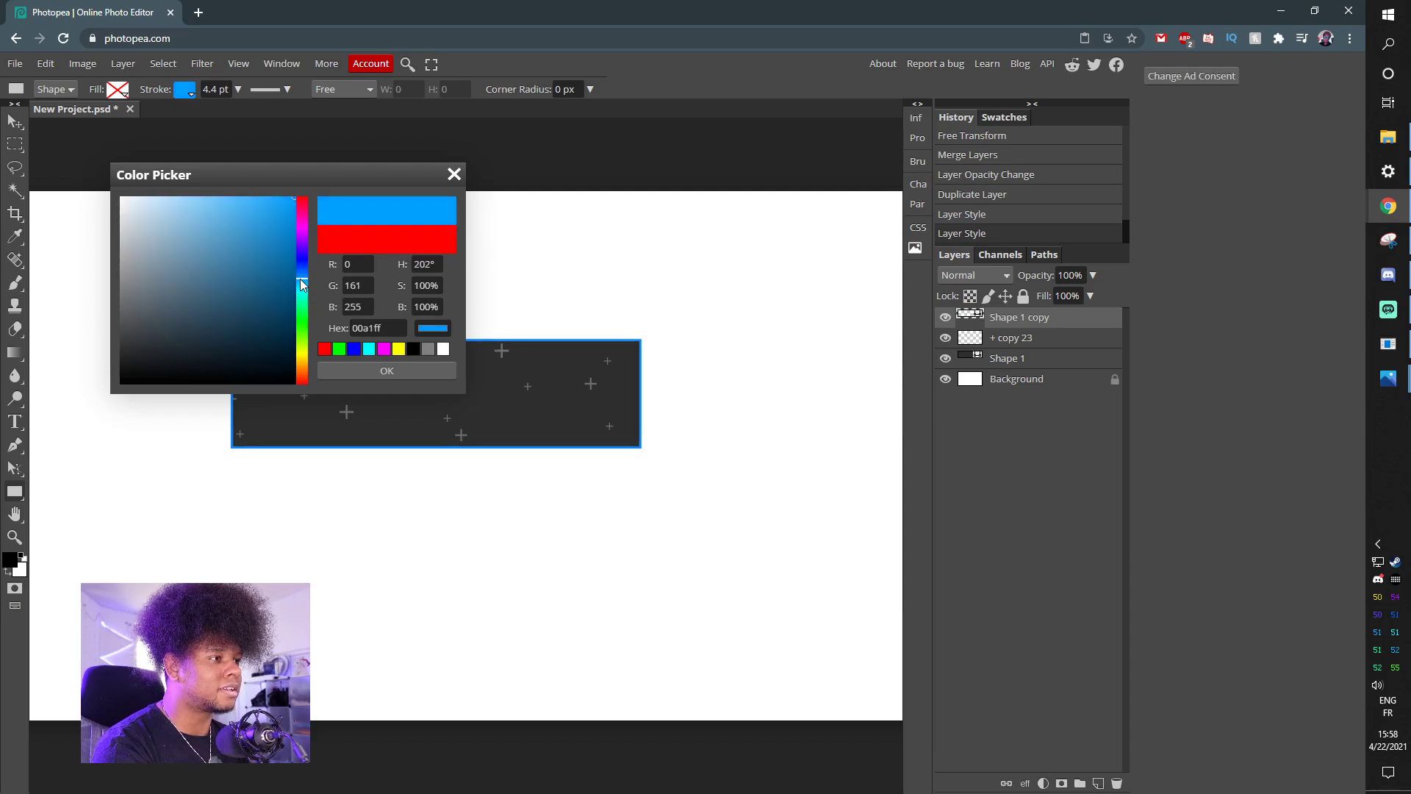
pyautogui.click(385, 370)
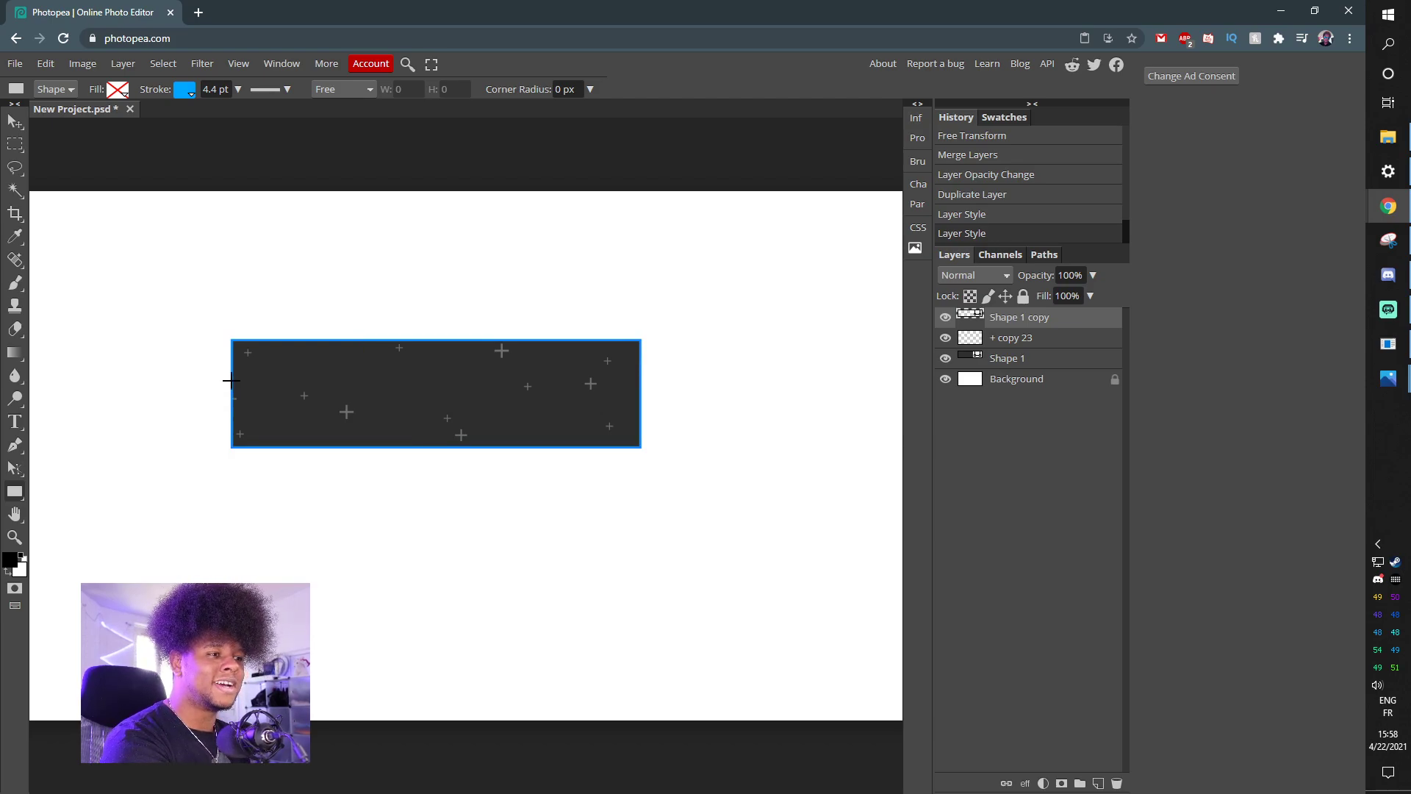
# Draw a small, thin rectangle above the banner with no stroke and a solid 00a7ff blue fill
pyautogui.moveTo(239, 274); pyautogui.dragTo(392, 294)
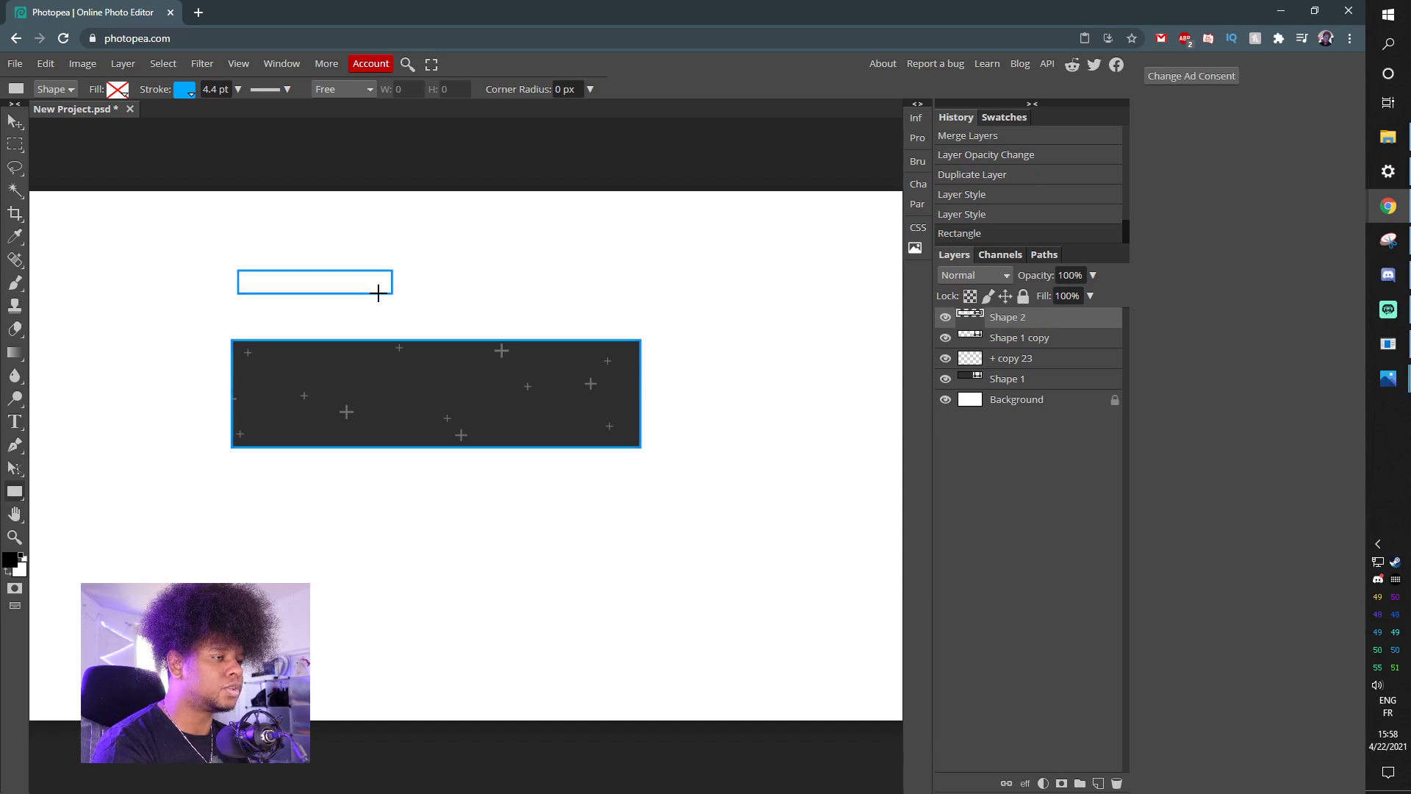
pyautogui.click(185, 90)
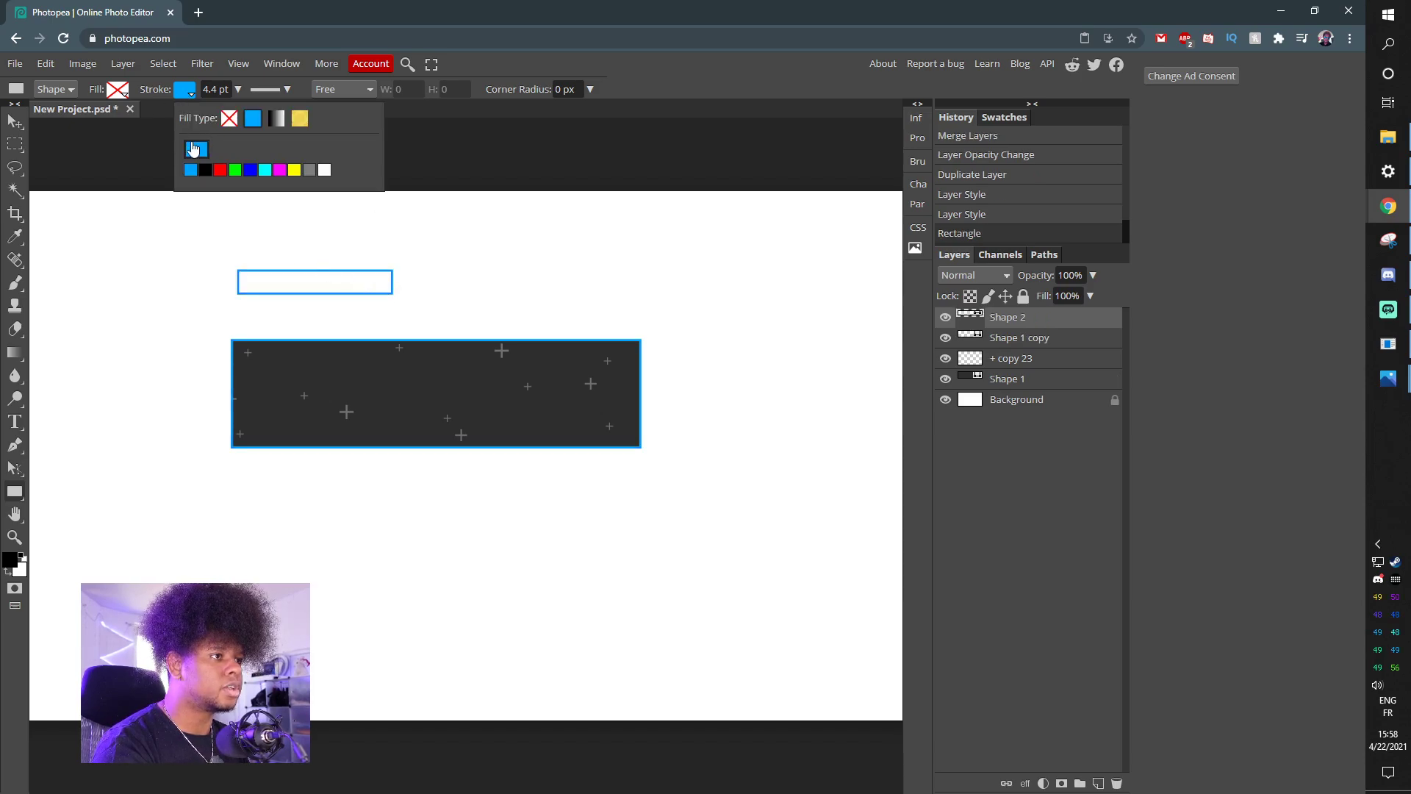
pyautogui.click(229, 119)
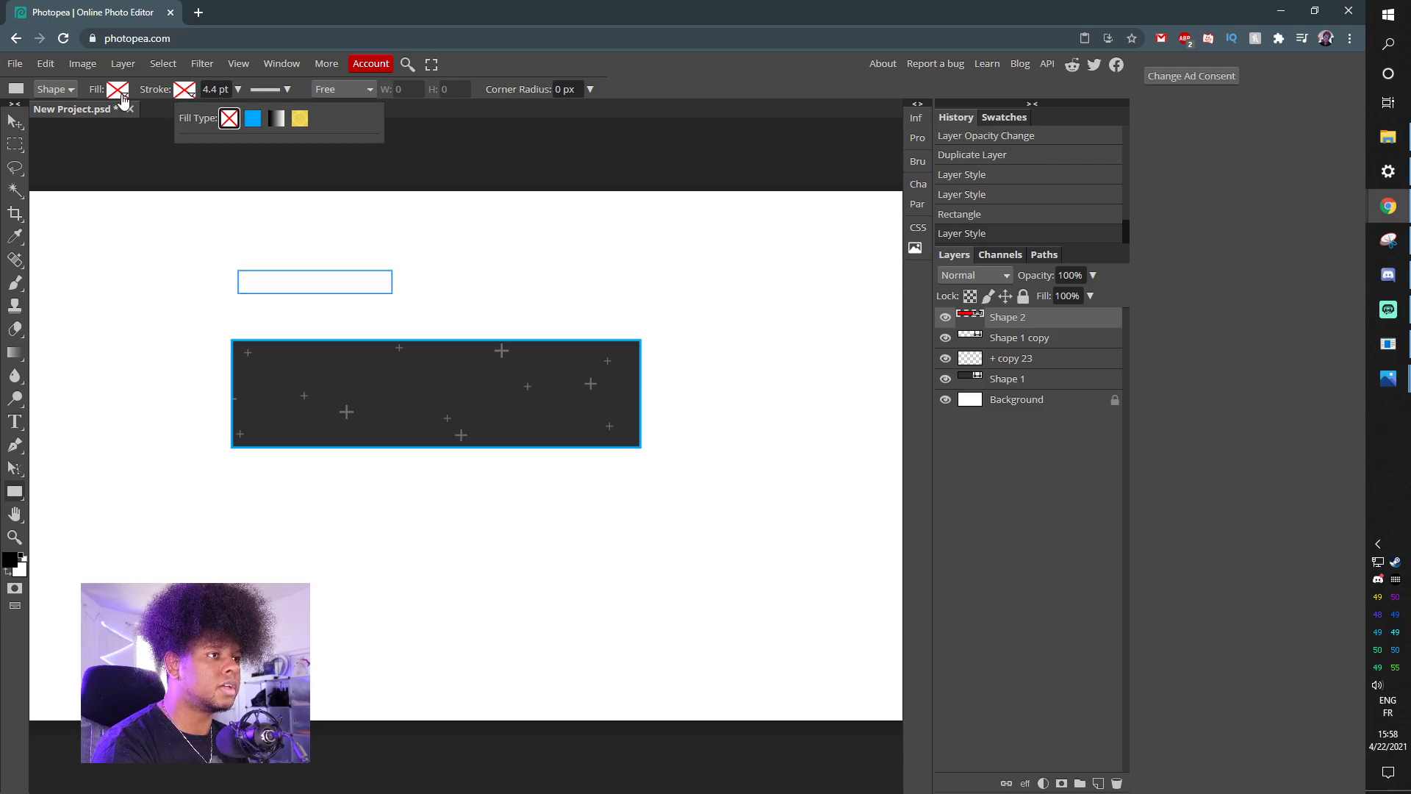
pyautogui.click(121, 96)
pyautogui.click(186, 119)
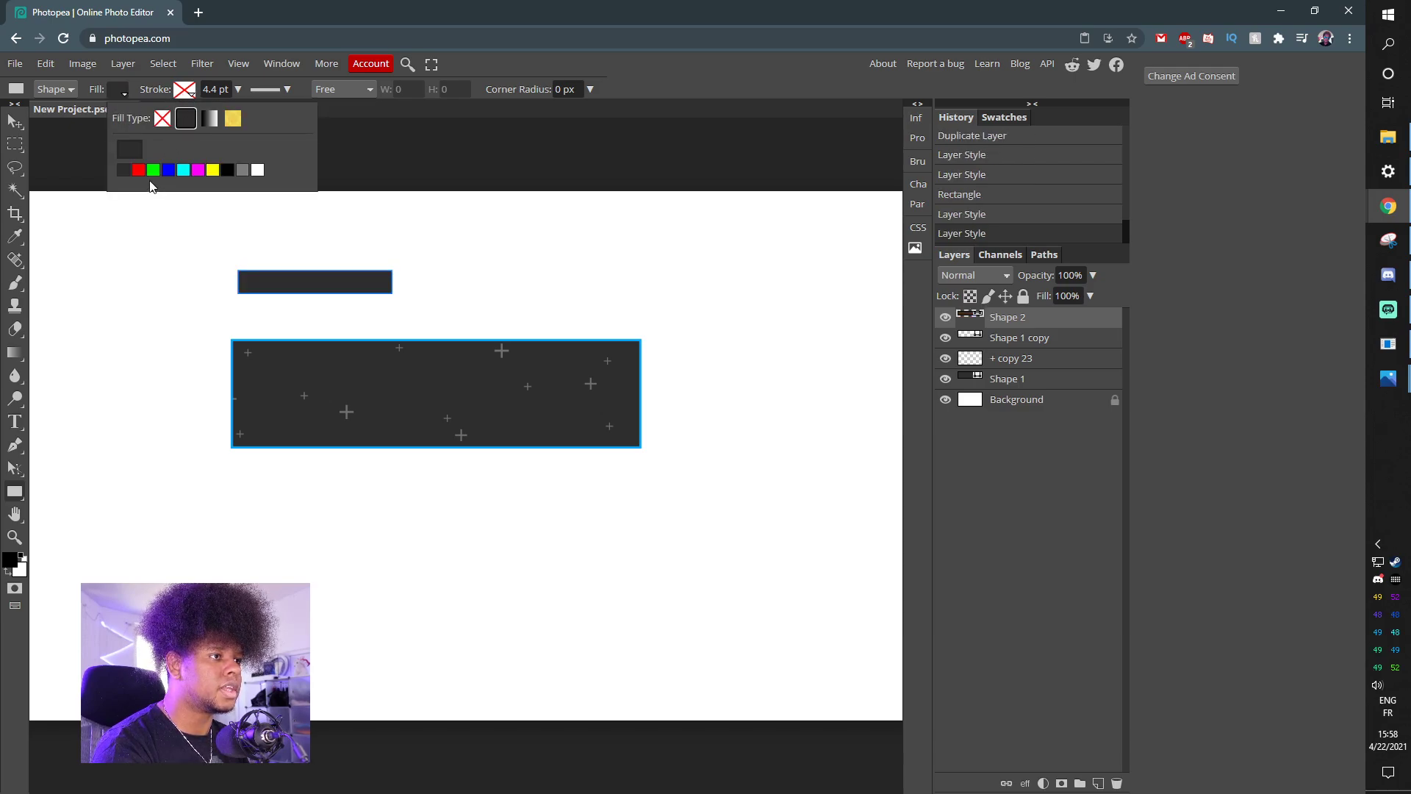
pyautogui.click(130, 149)
pyautogui.click(294, 199)
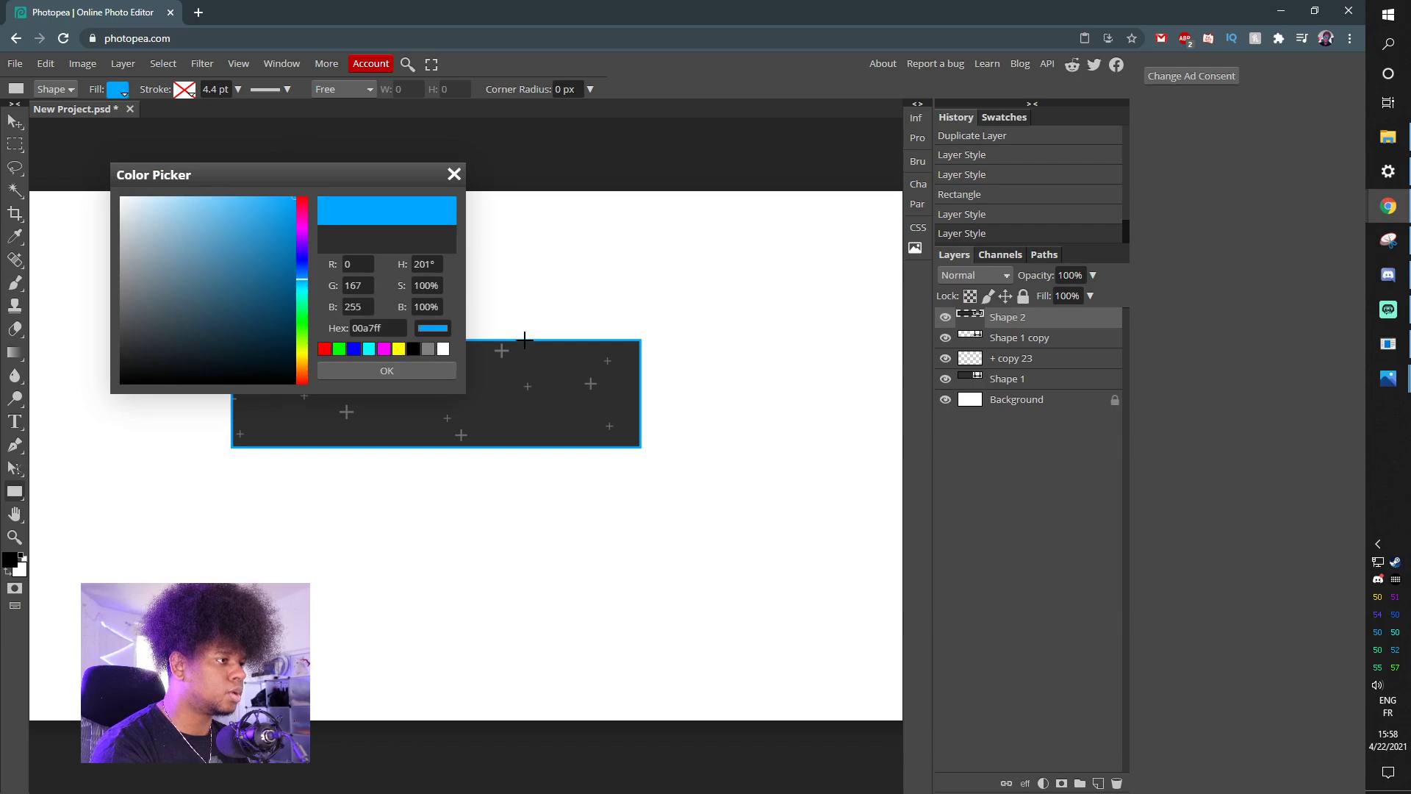
pyautogui.click(387, 371)
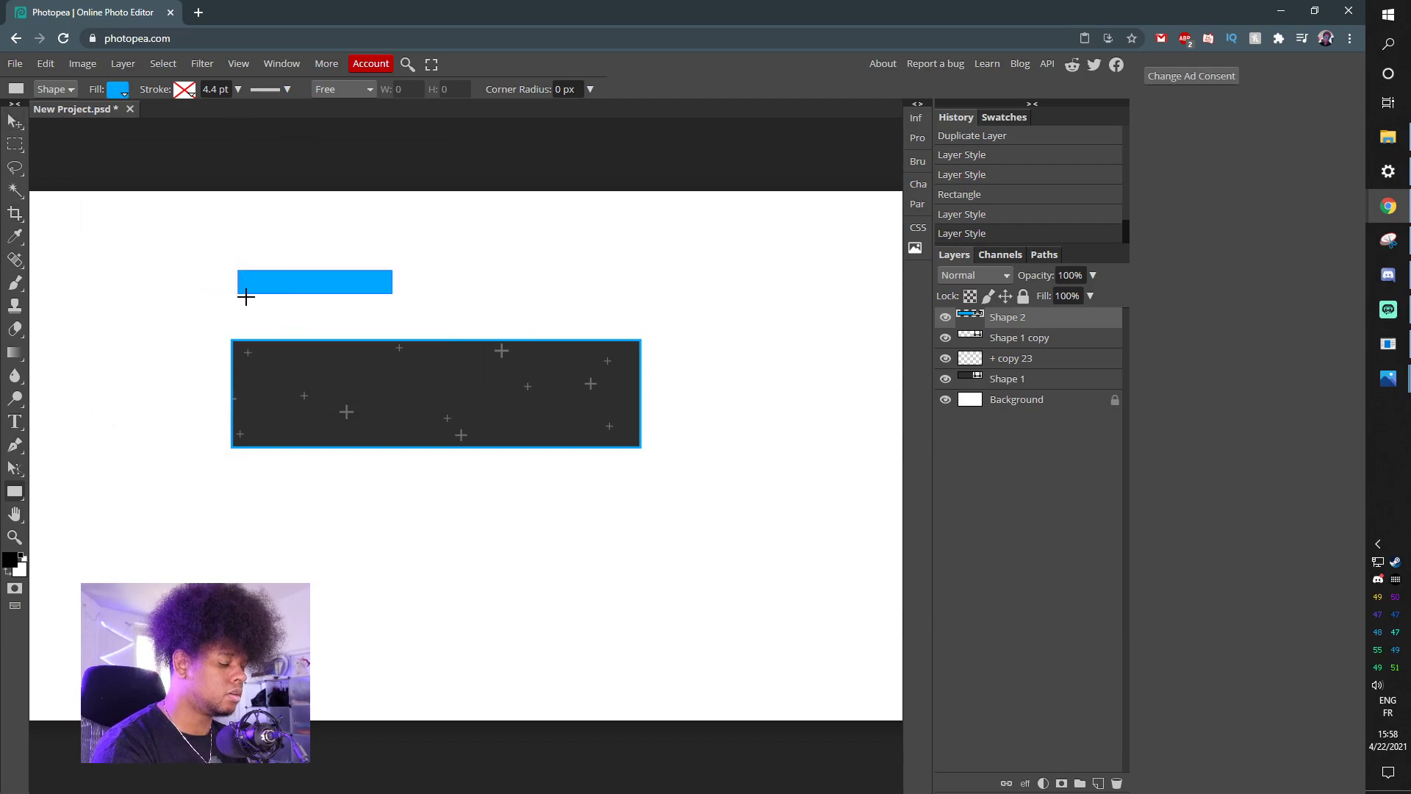
# Reshape the small blue bar with Free Transform into a thin strip with a slanted right end, set in the banner's lower-left corner
pyautogui.hotkey('ctrl', 't')
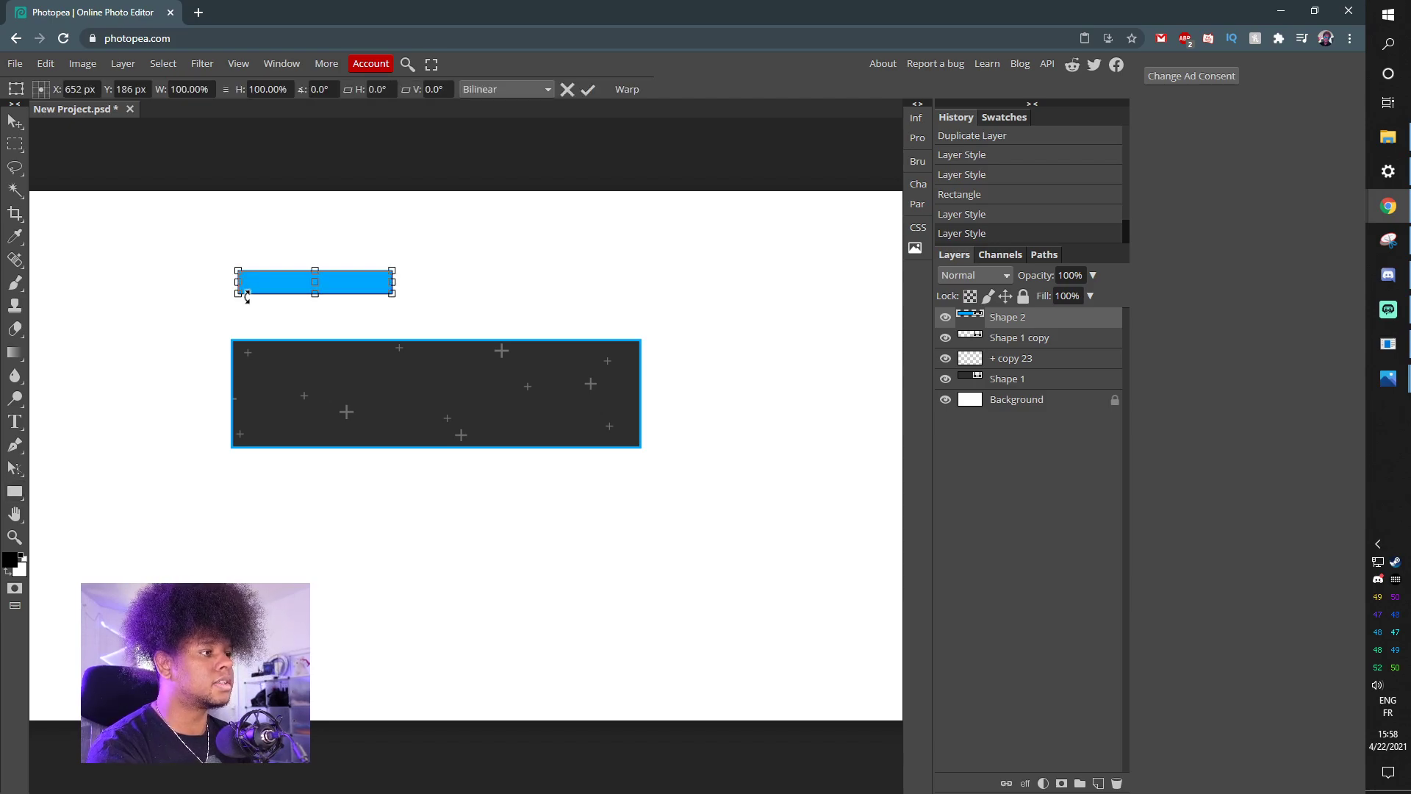
pyautogui.moveTo(392, 293); pyautogui.dragTo(477, 301)
pyautogui.moveTo(315, 270); pyautogui.dragTo(272, 288)
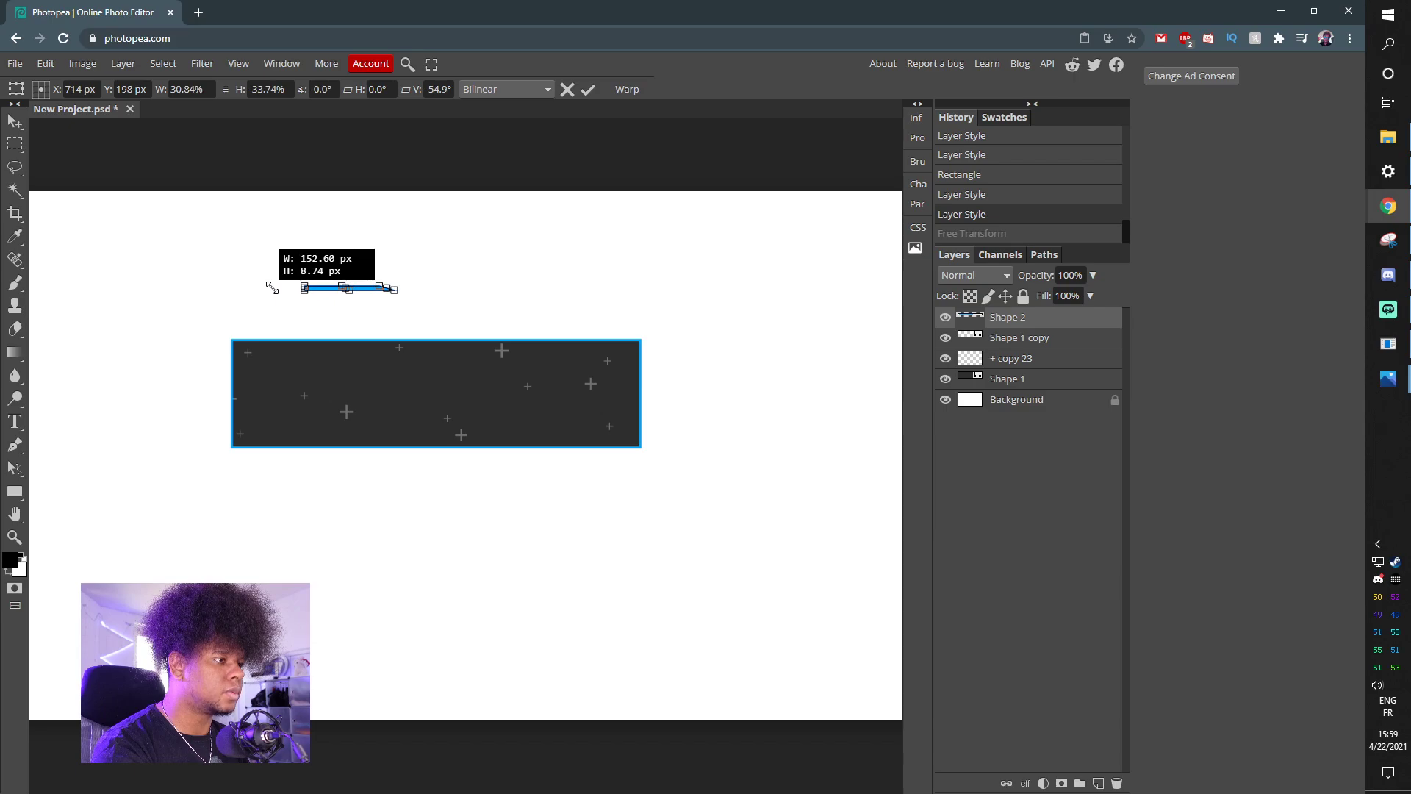
pyautogui.moveTo(272, 287); pyautogui.dragTo(272, 443)
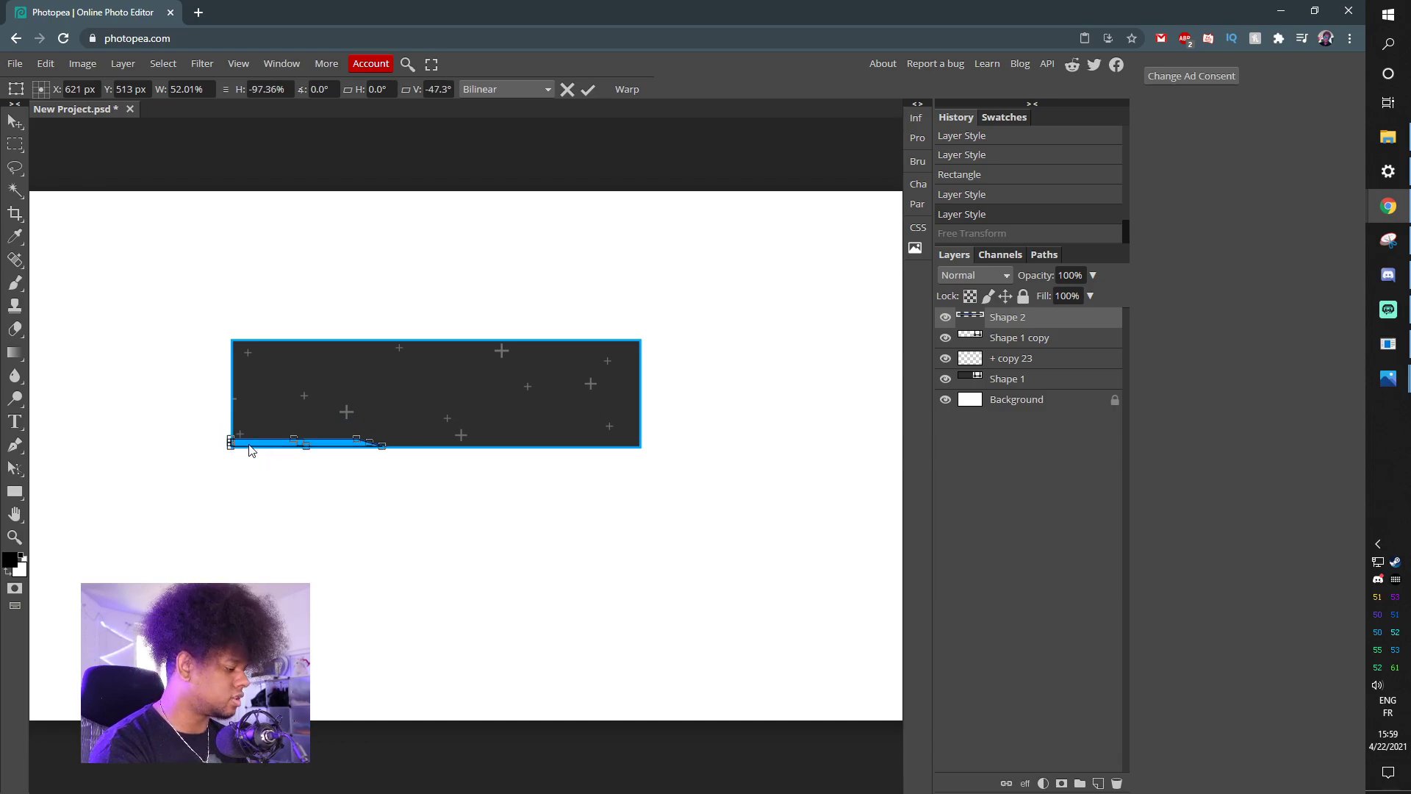
pyautogui.press('Return')
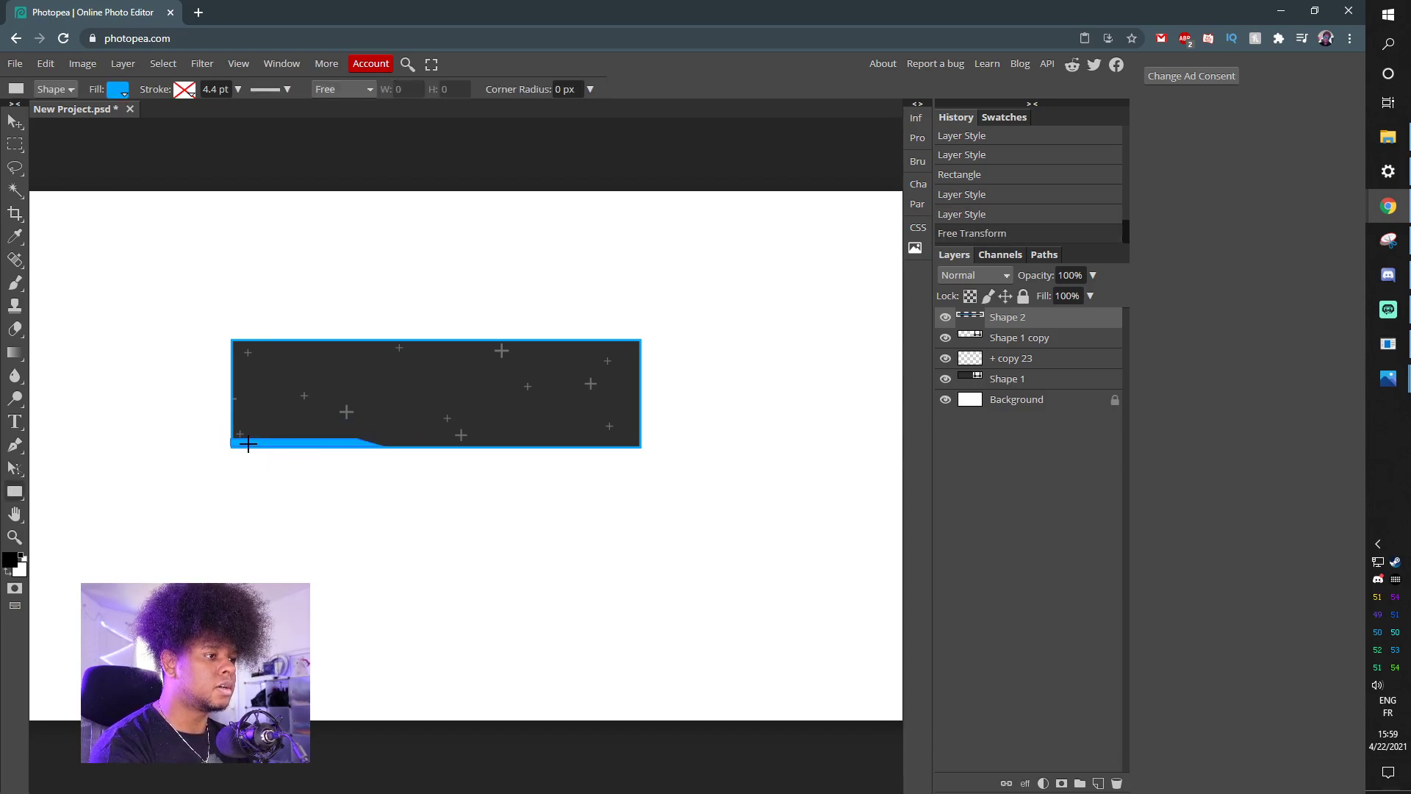
pyautogui.press('v')
pyautogui.click(292, 402)
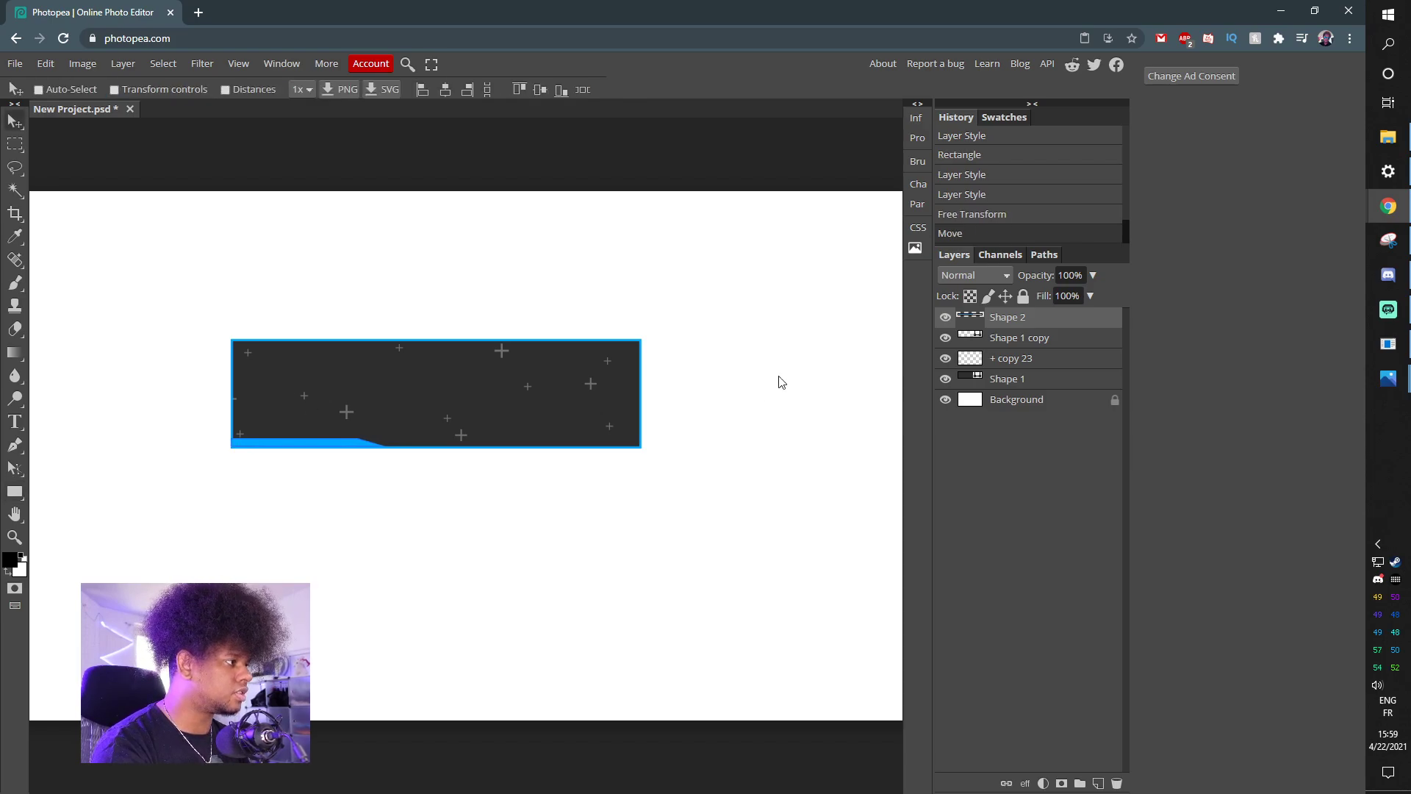
# Duplicate the slanted blue strip and place the copy in the upper middle of the banner
pyautogui.click(1025, 379)
pyautogui.click(1003, 351)
pyautogui.hotkey('ctrl', '+')
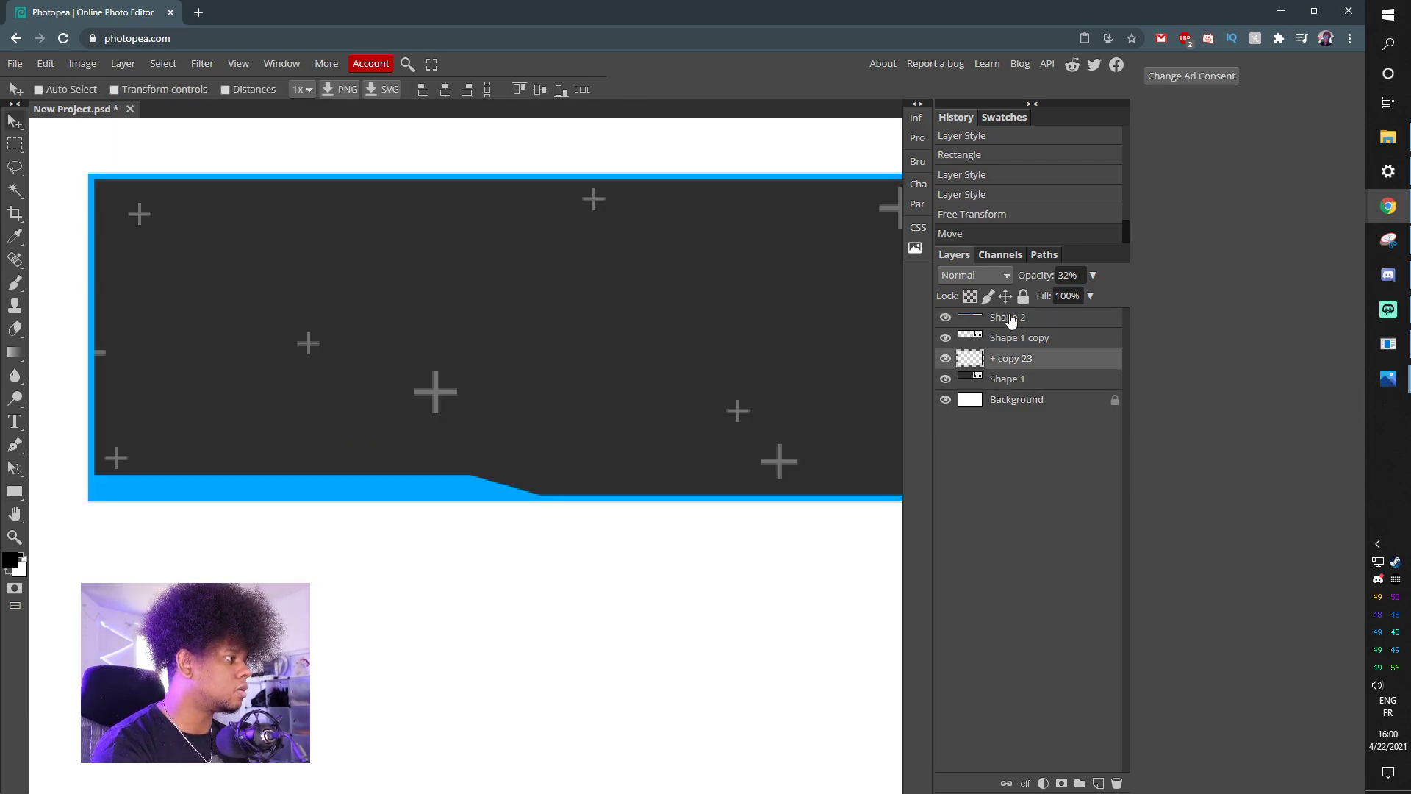
pyautogui.click(1003, 318)
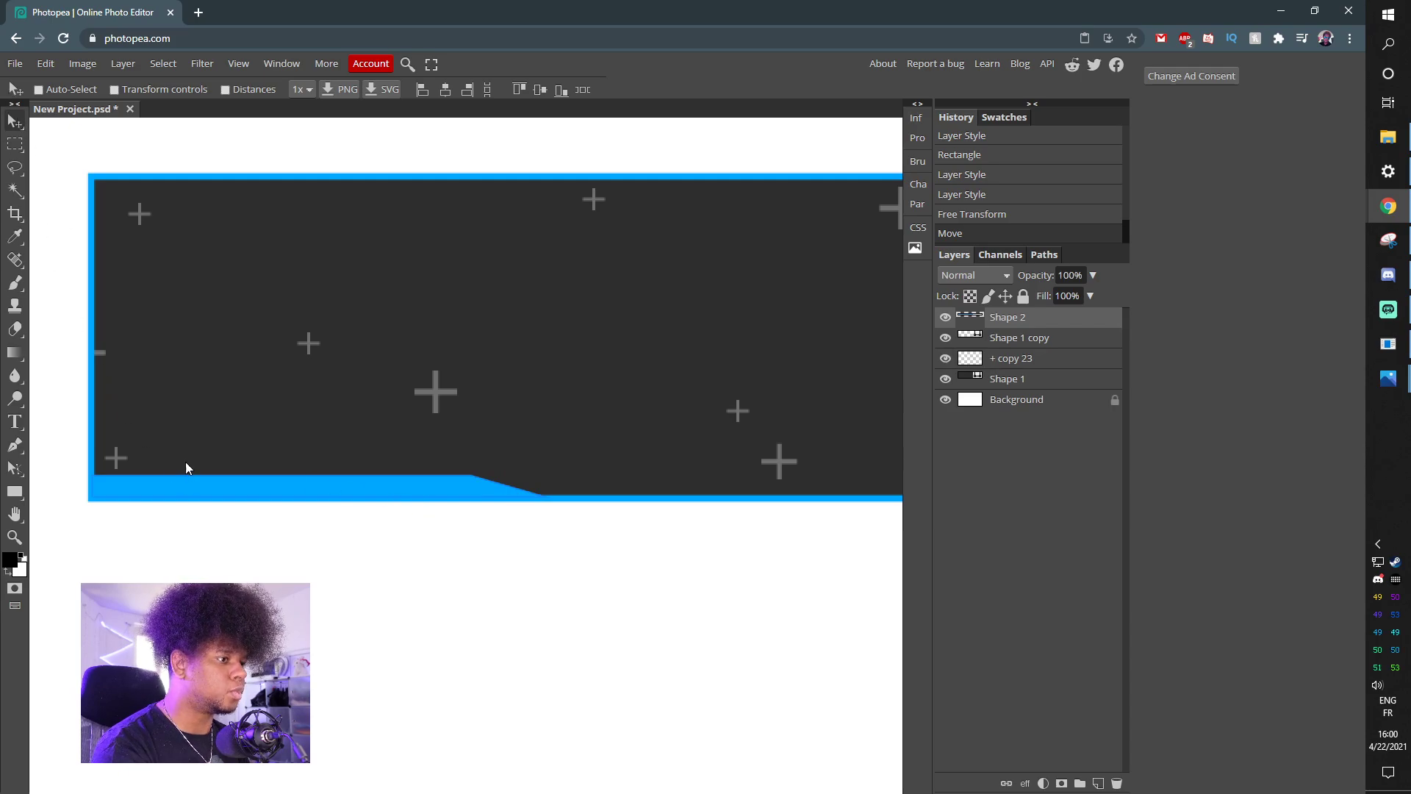
pyautogui.moveTo(182, 492); pyautogui.dragTo(530, 292)
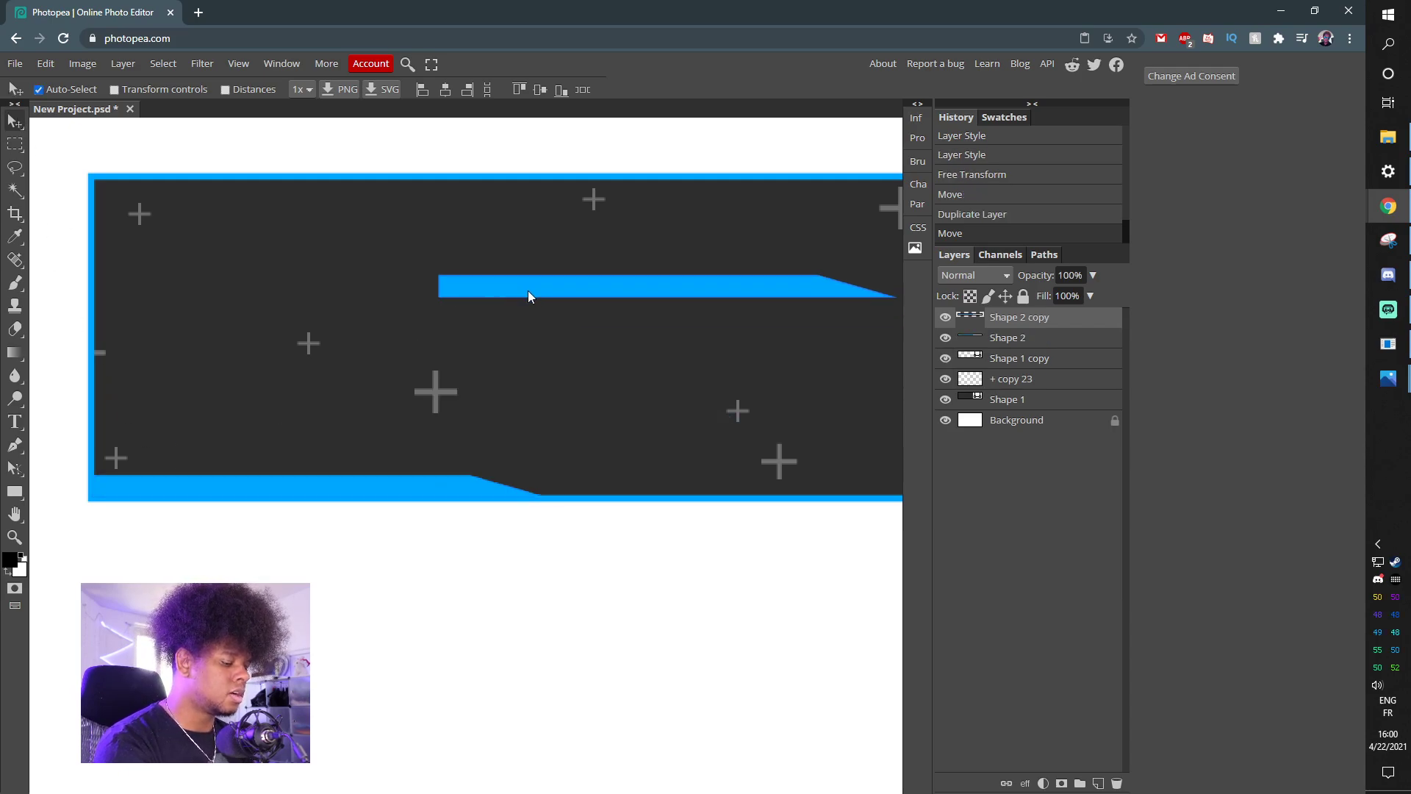
# Flip the copied blue strip vertically and horizontally and fit it into the banner's upper-right corner
pyautogui.hotkey('ctrl', 't')
pyautogui.rightClick(528, 291)
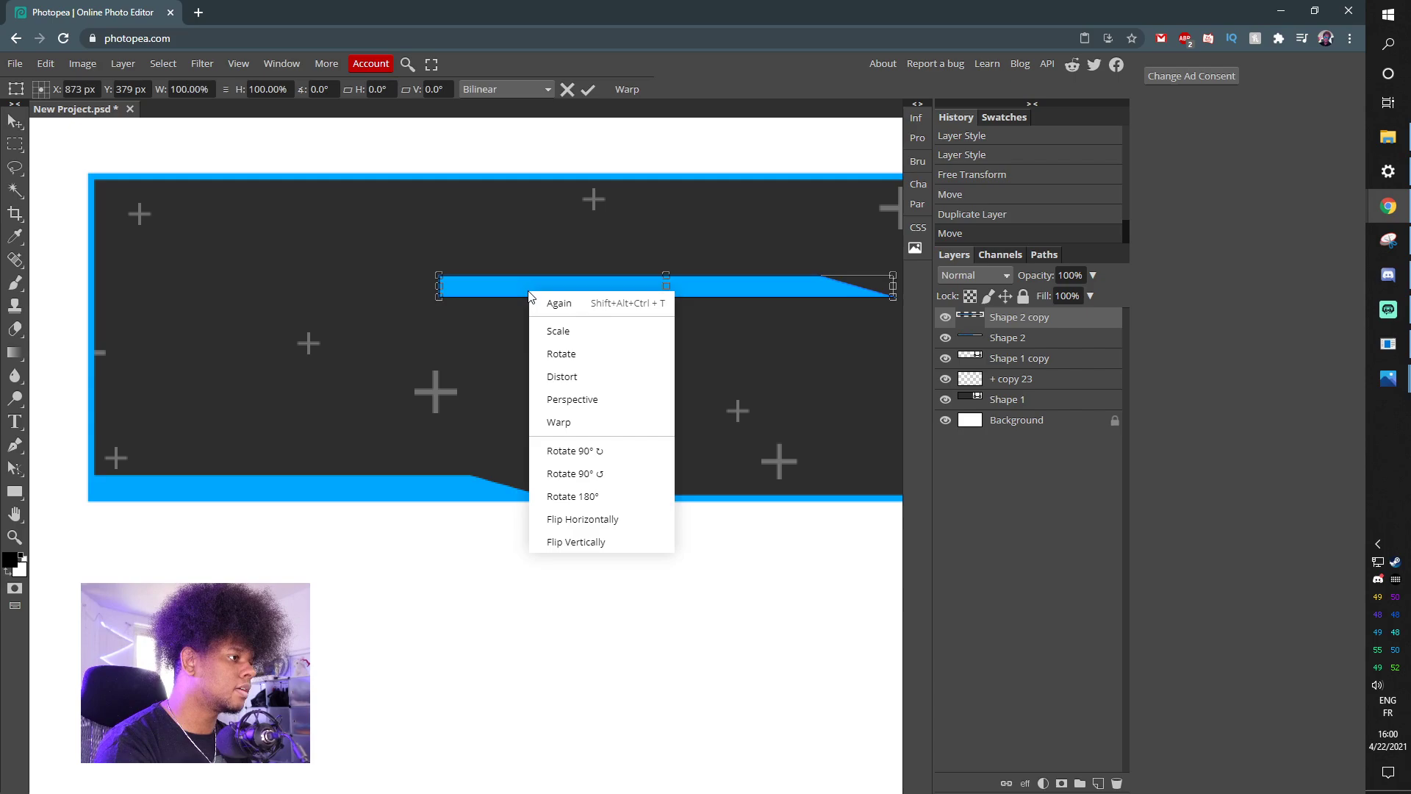
pyautogui.click(579, 544)
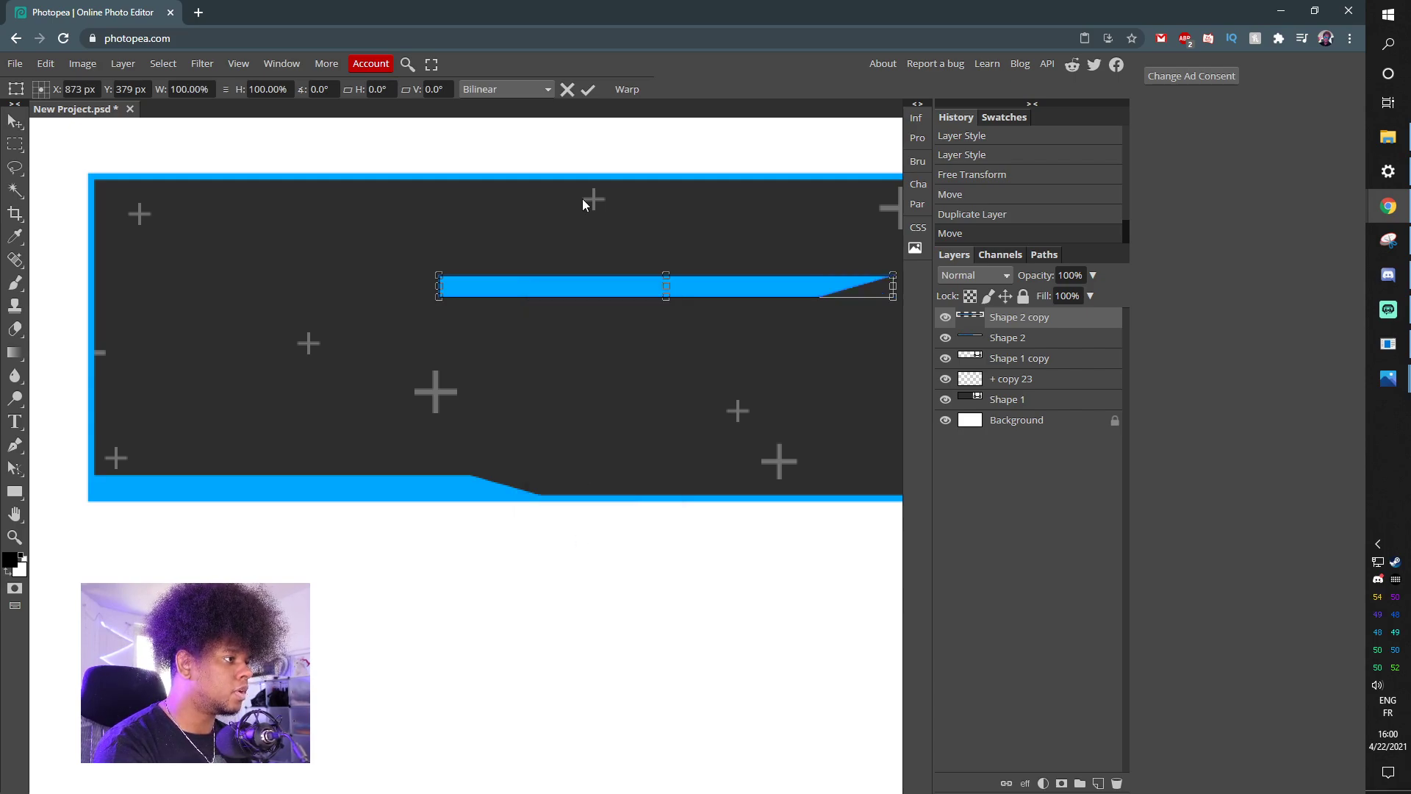
pyautogui.rightClick(548, 292)
pyautogui.click(588, 516)
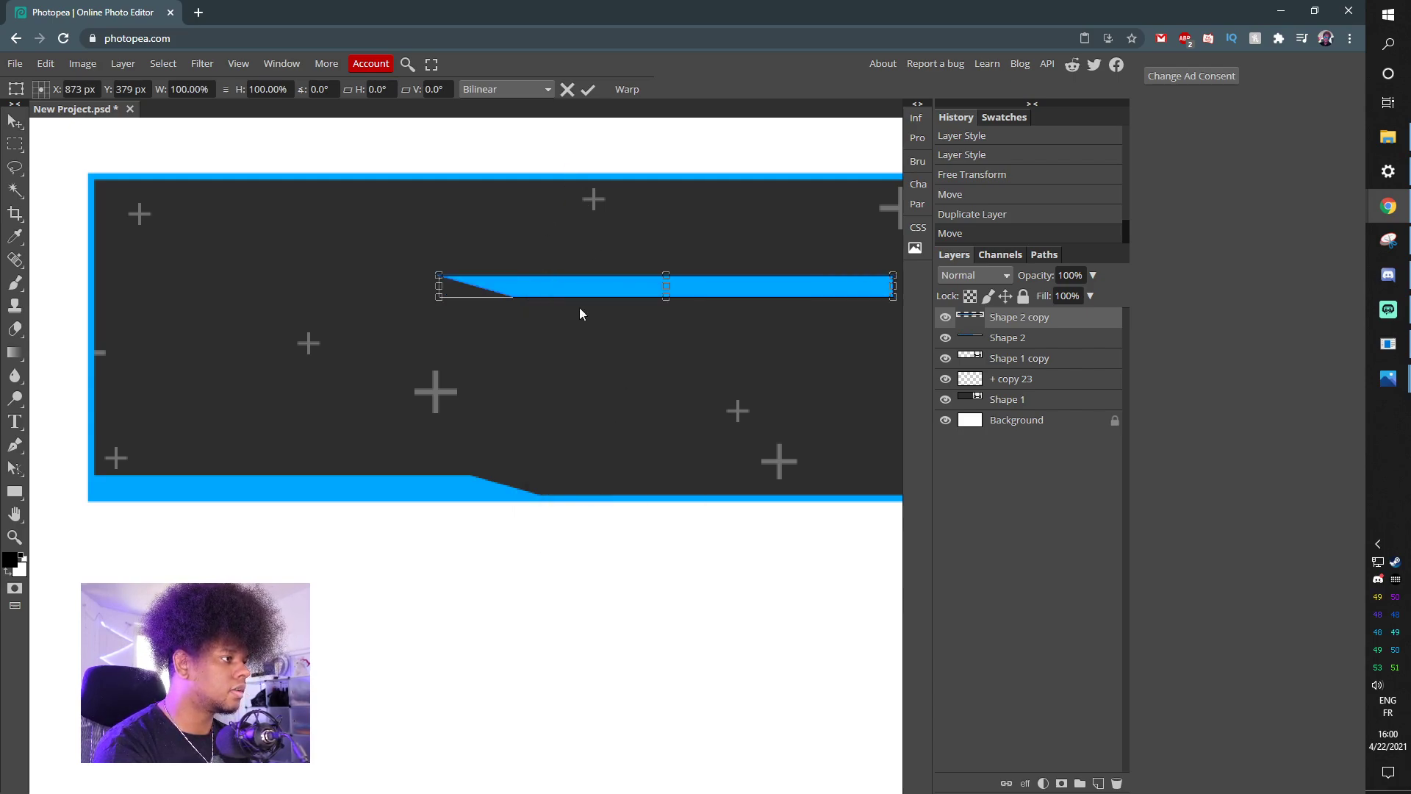
pyautogui.scroll(1, 454, 671)
pyautogui.hscroll(4, 454, 671)
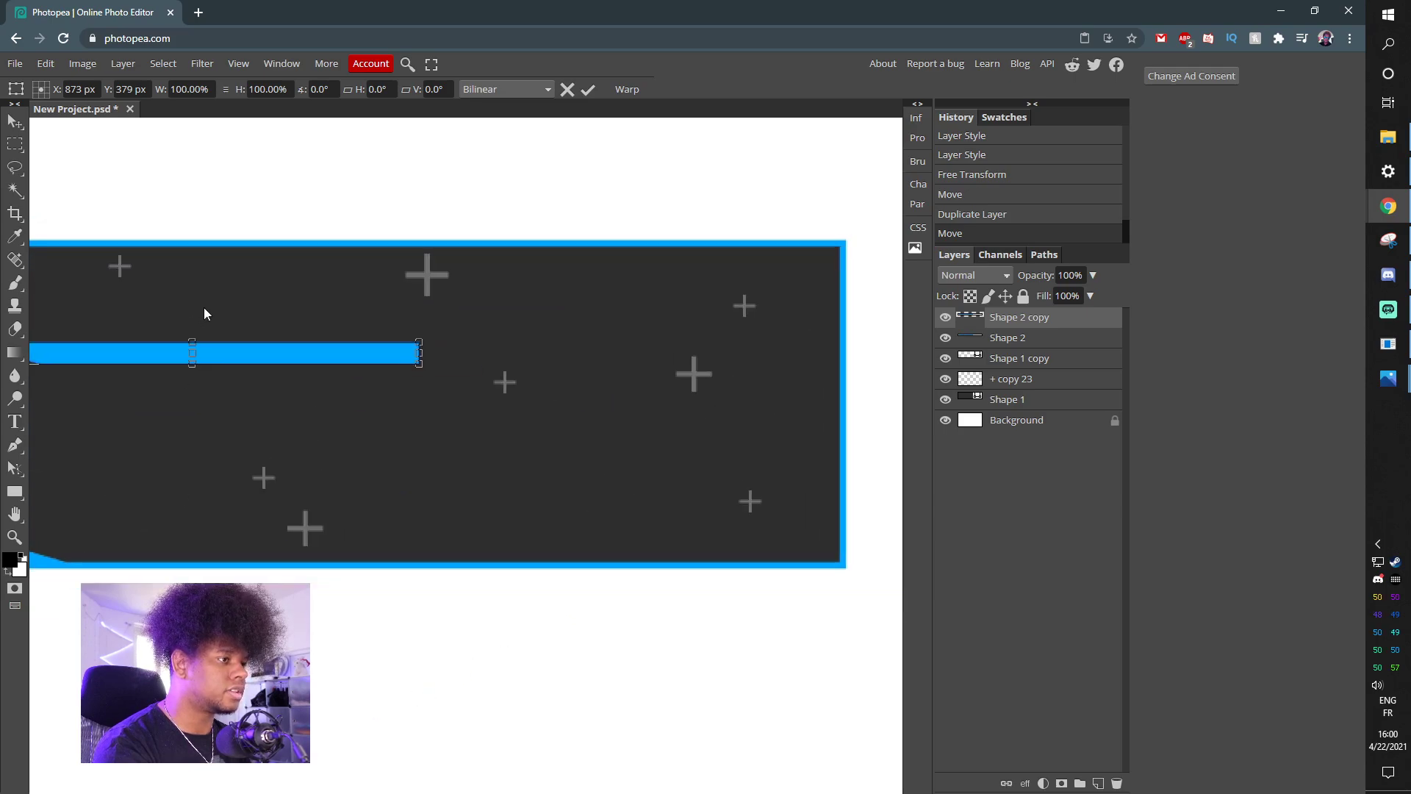
pyautogui.moveTo(271, 354); pyautogui.dragTo(655, 255)
pyautogui.click(1006, 378)
pyautogui.hotkey('ctrl', '-')
pyautogui.hotkey('ctrl', '-')
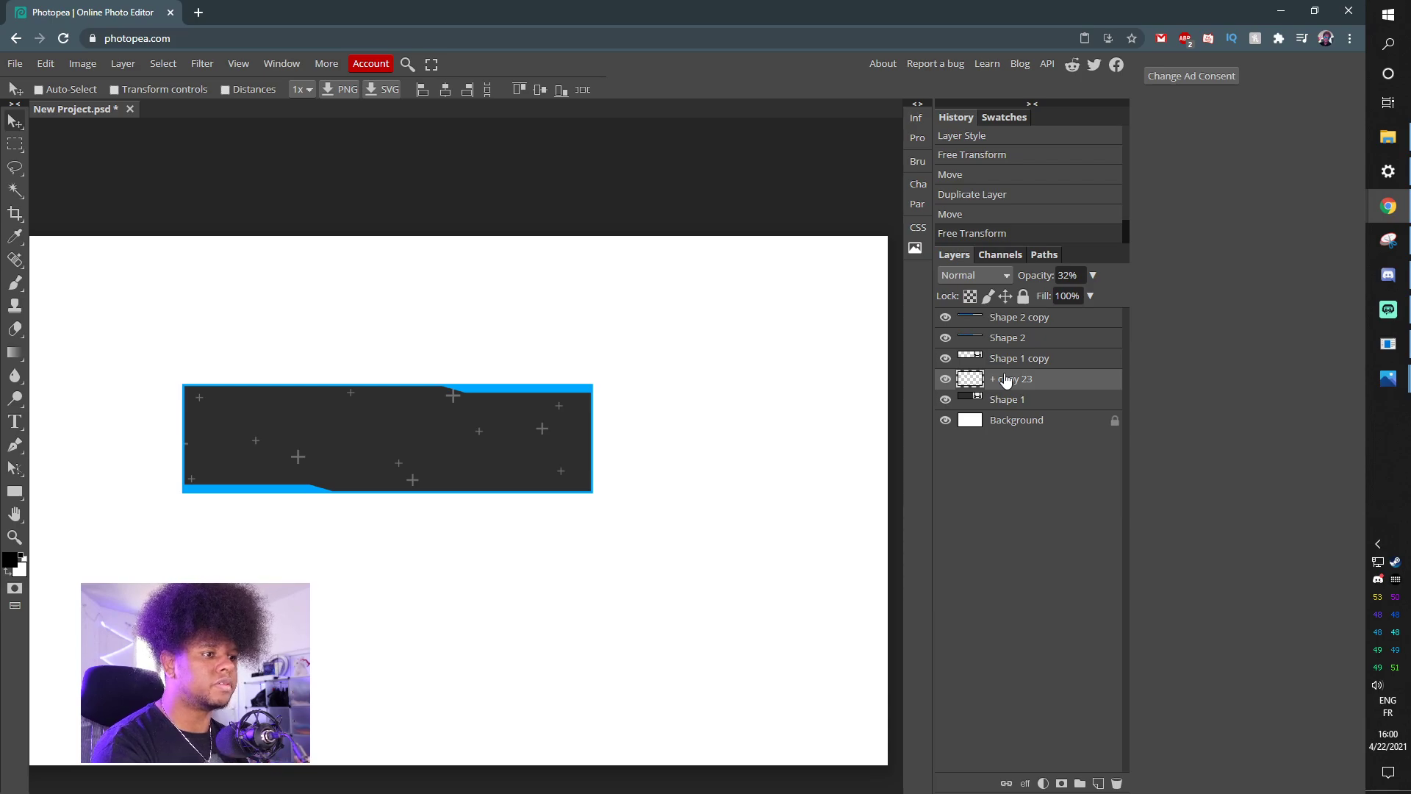
# Draw a closed, jagged lightning-like blue shape with the Pen tool above the banner's left end, on a layer above the plus signs
pyautogui.click(15, 445)
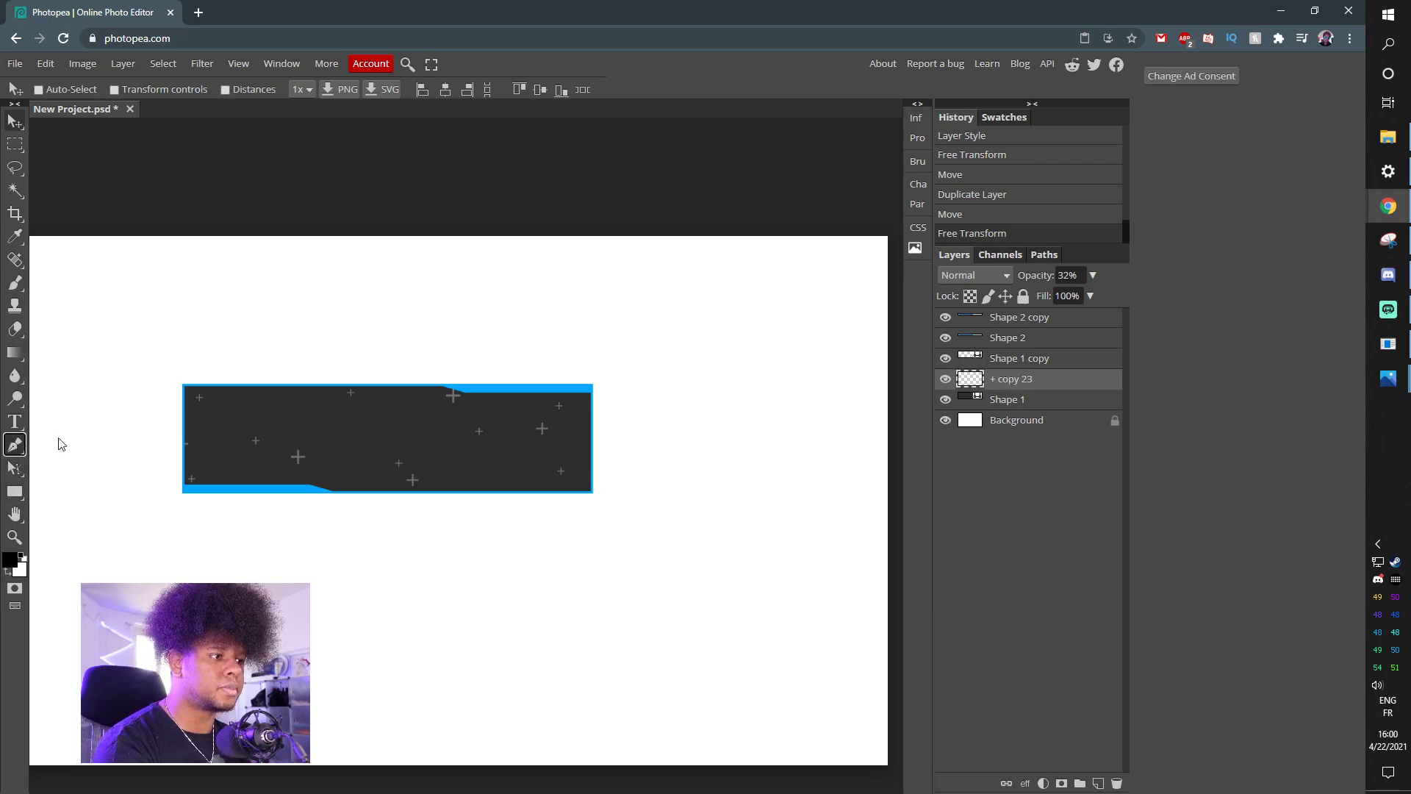
pyautogui.click(997, 425)
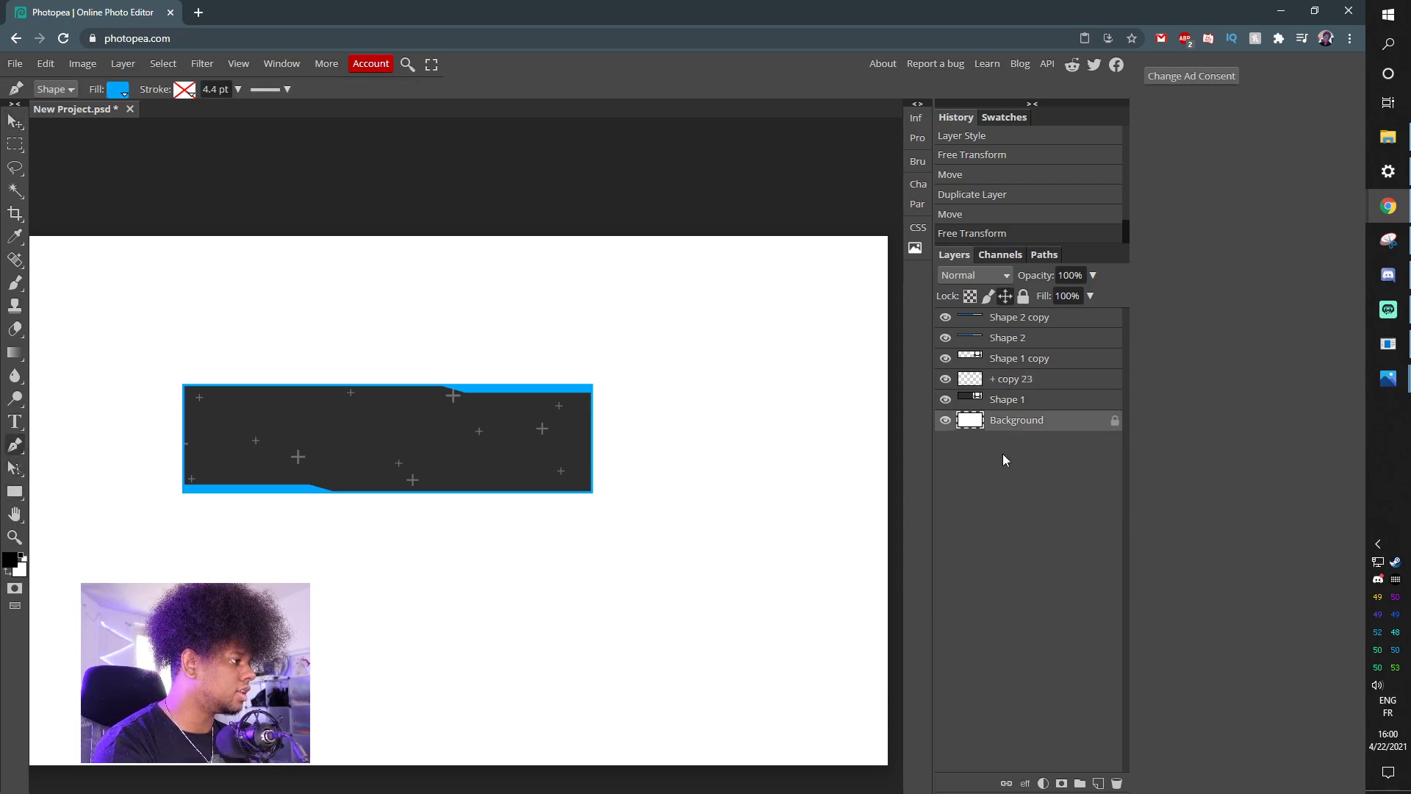
pyautogui.click(1006, 322)
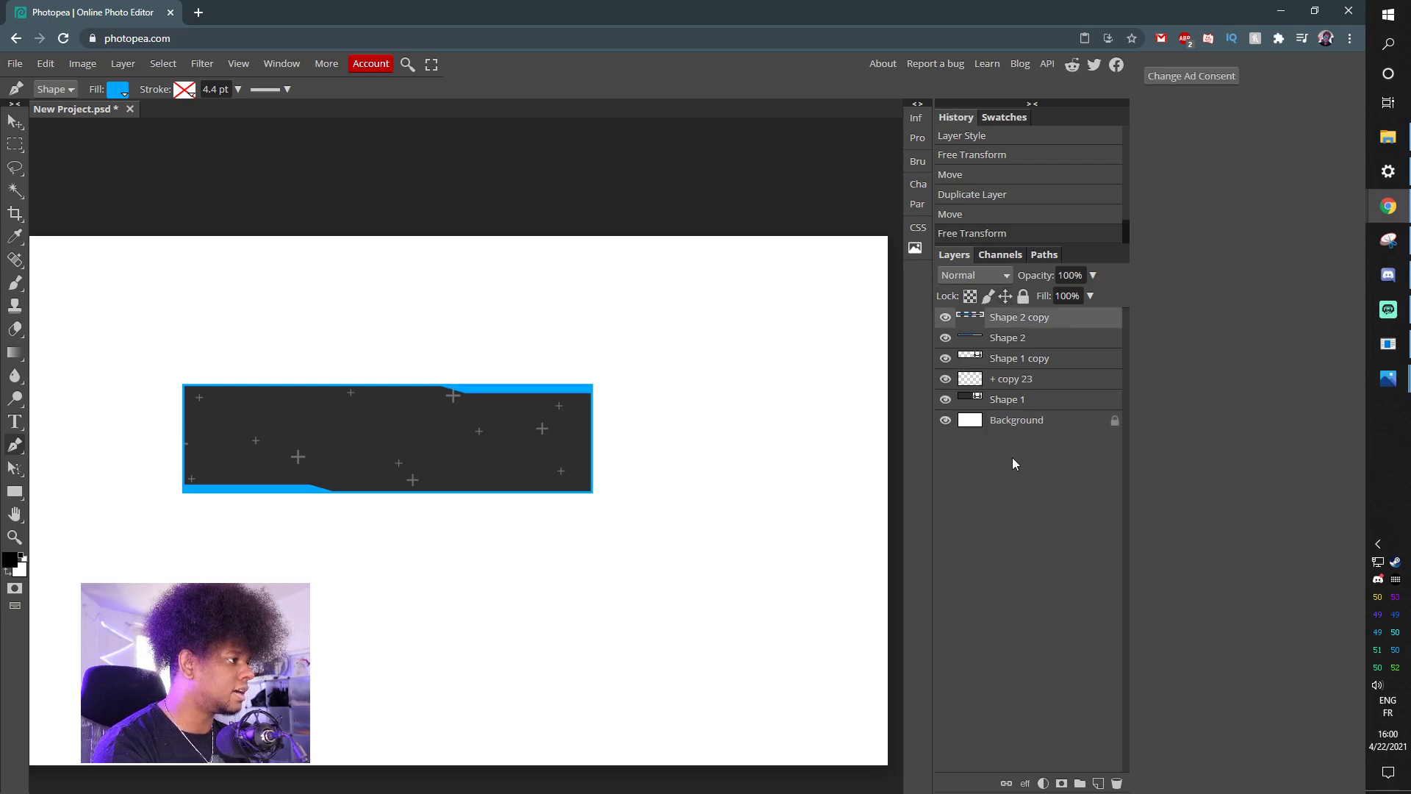
pyautogui.hotkey('ctrl', 'd')
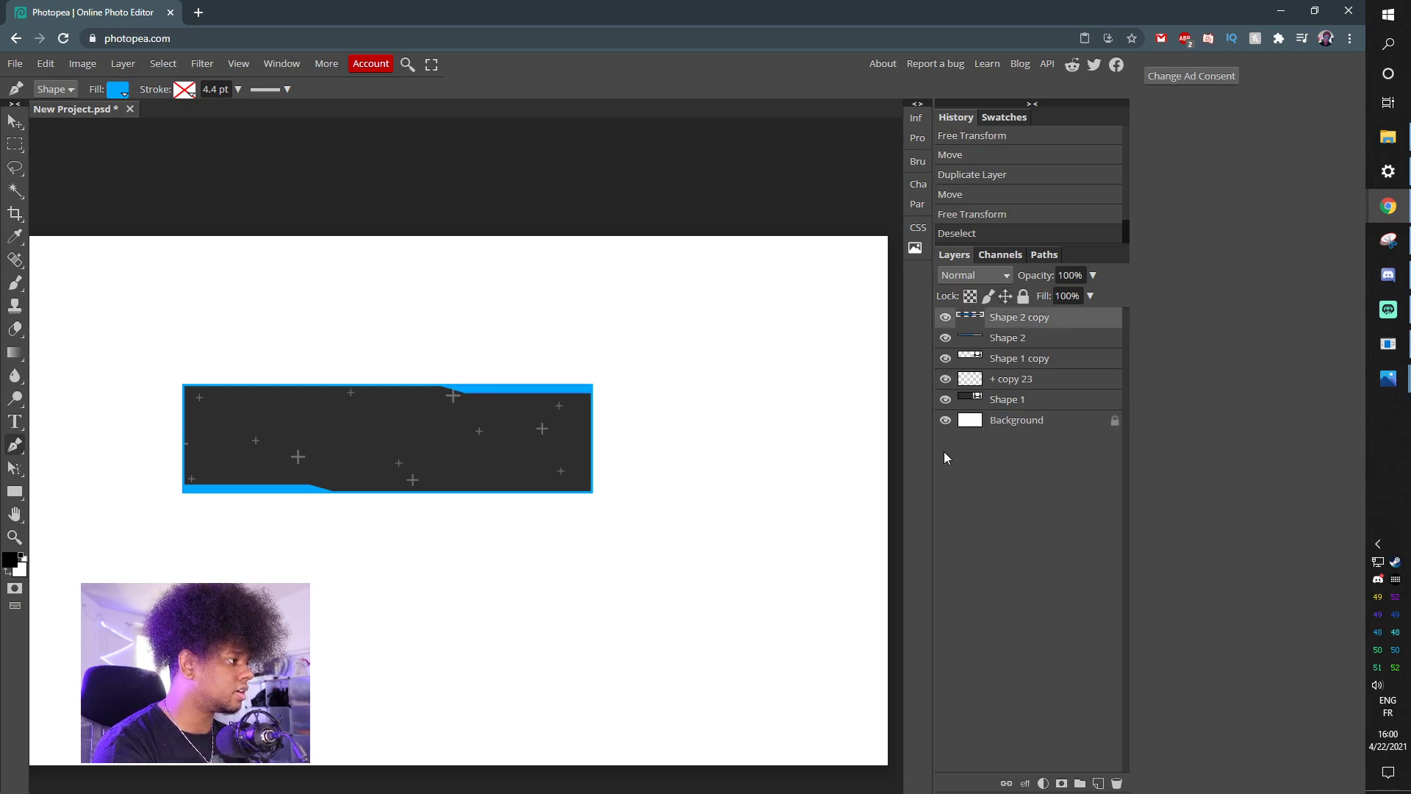
pyautogui.click(1017, 380)
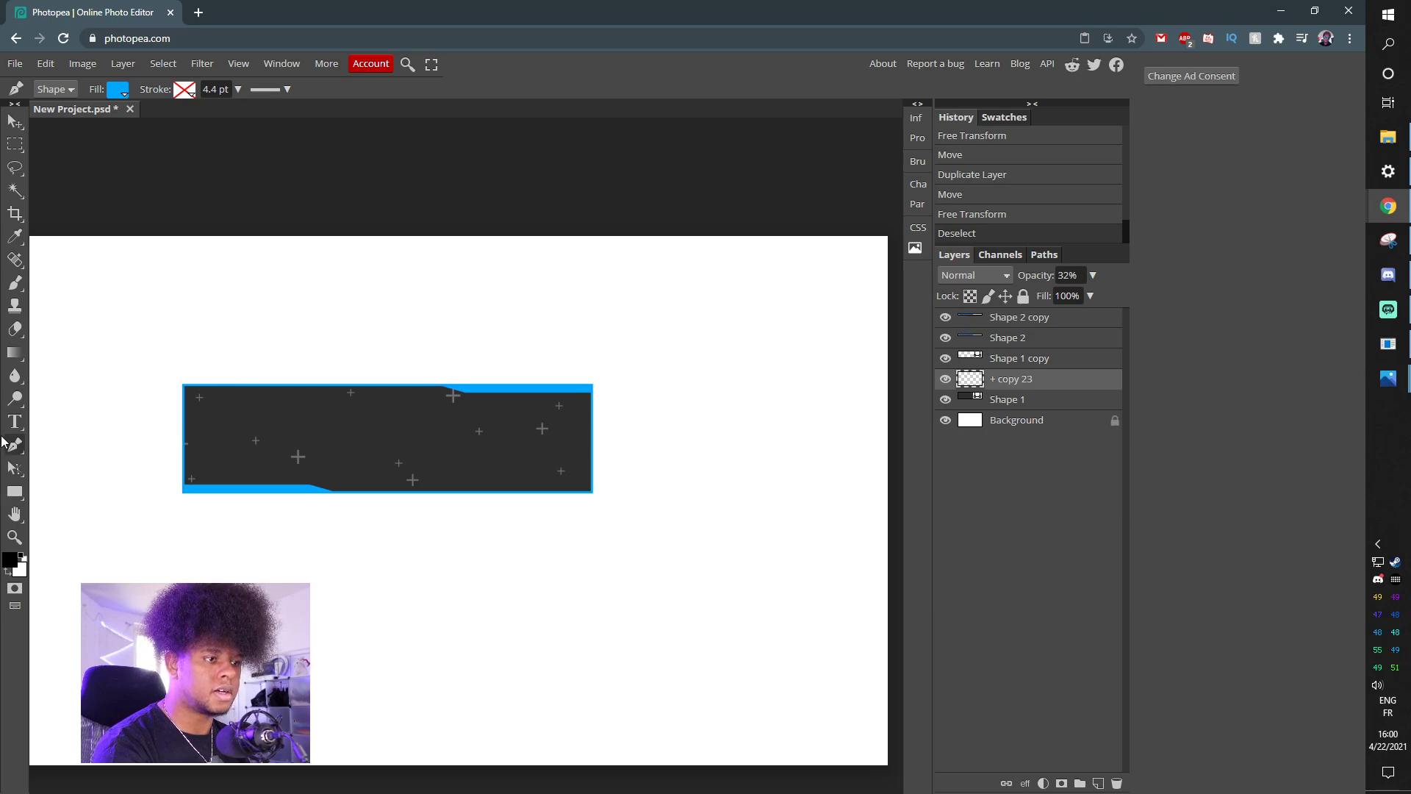
pyautogui.click(139, 298)
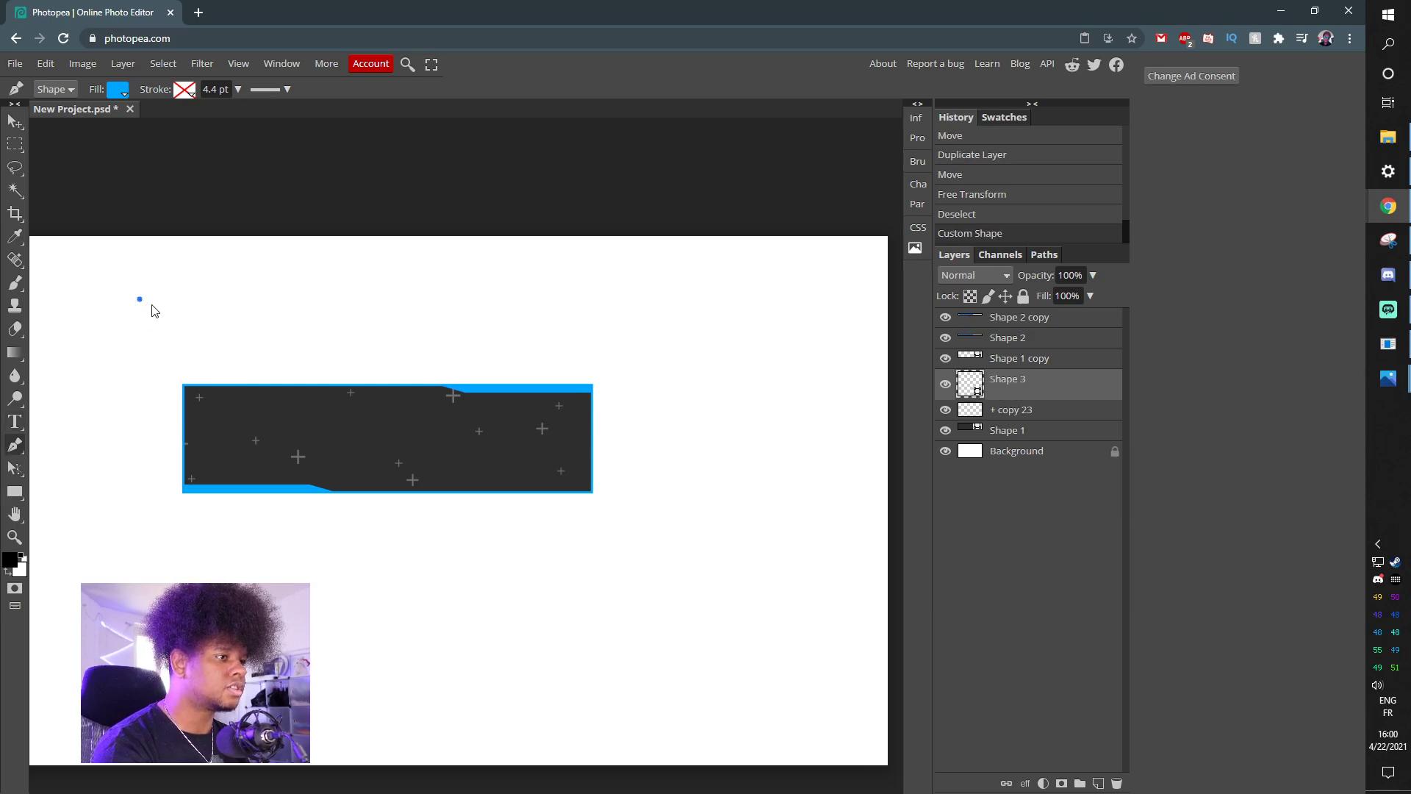
pyautogui.click(249, 359)
pyautogui.click(202, 308)
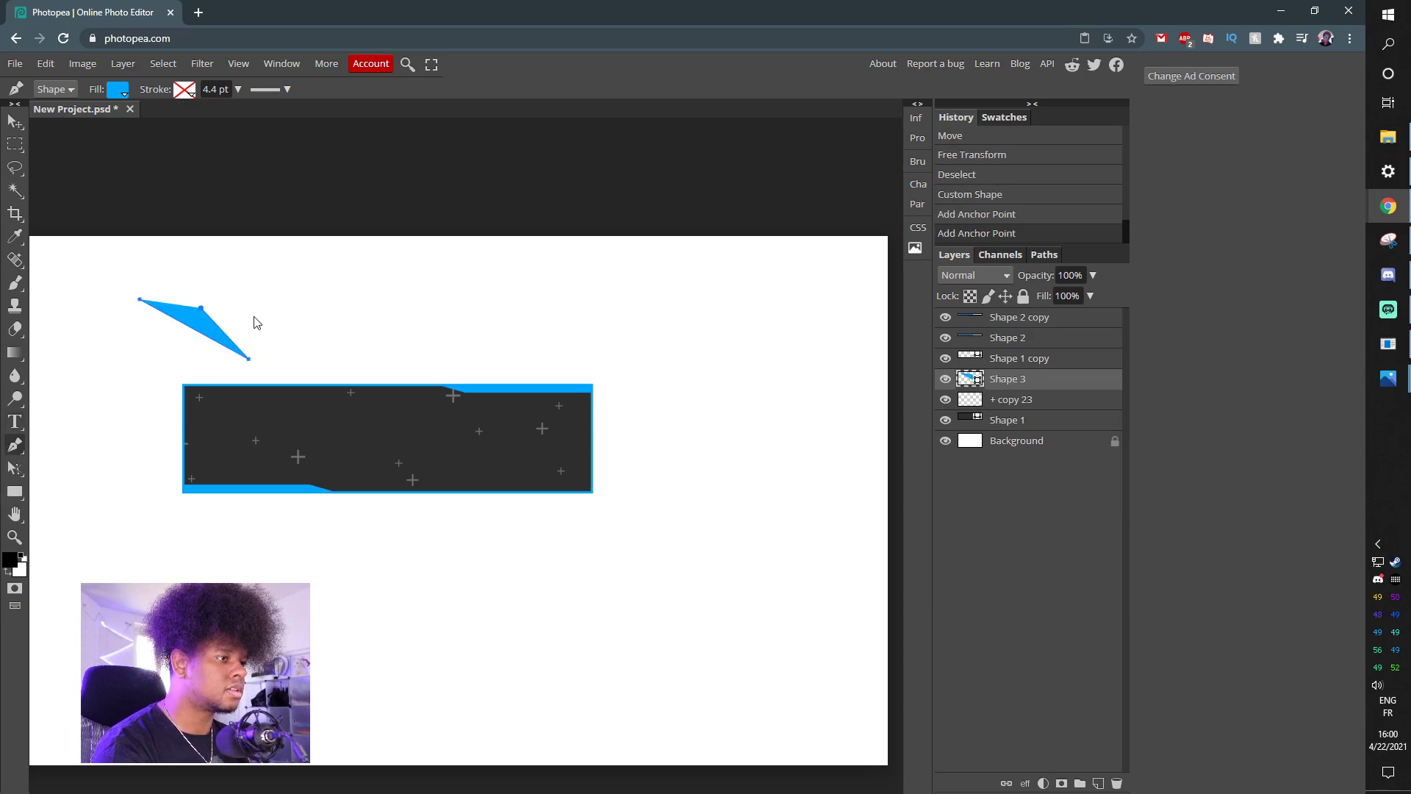
pyautogui.moveTo(253, 316); pyautogui.dragTo(246, 316)
pyautogui.hotkey('ctrl', 'z')
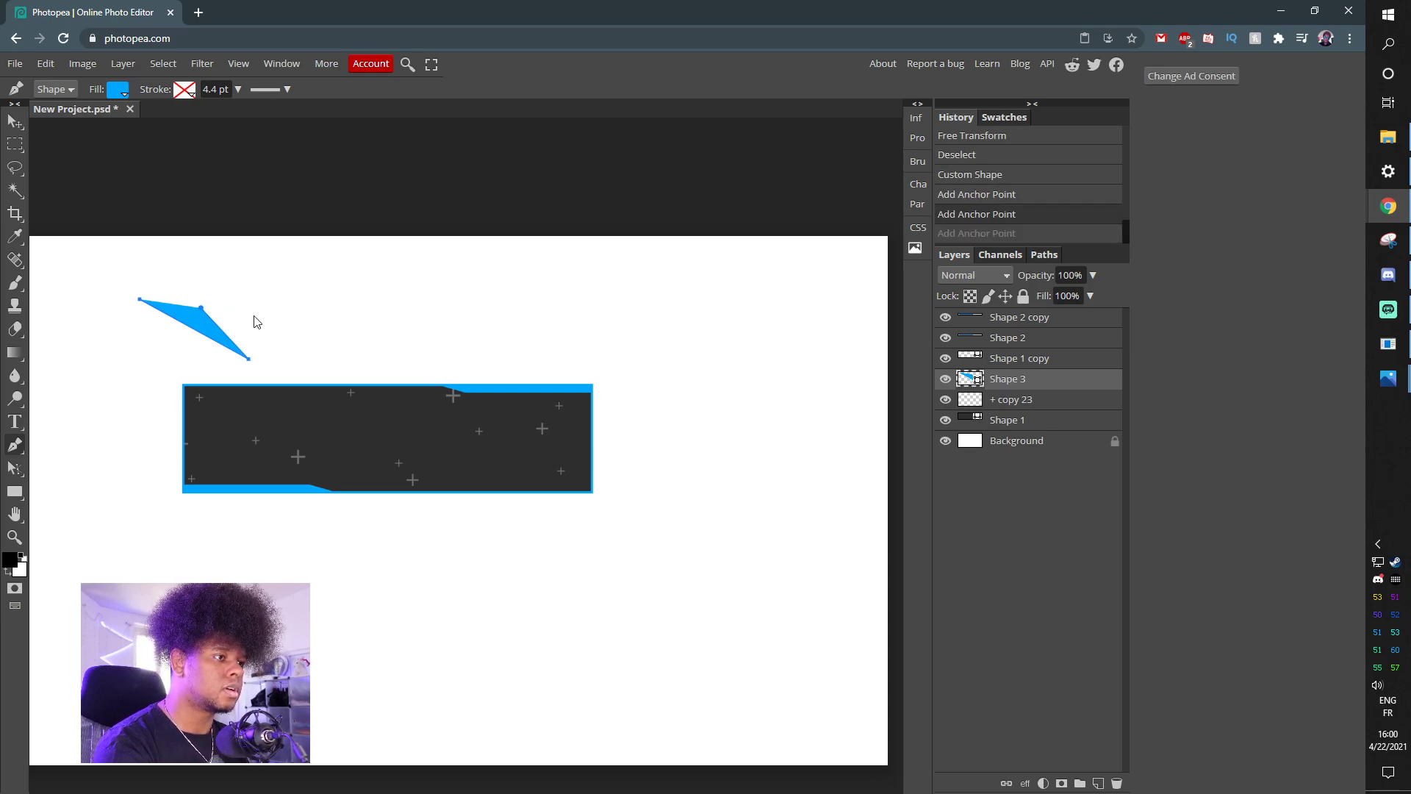
pyautogui.click(237, 310)
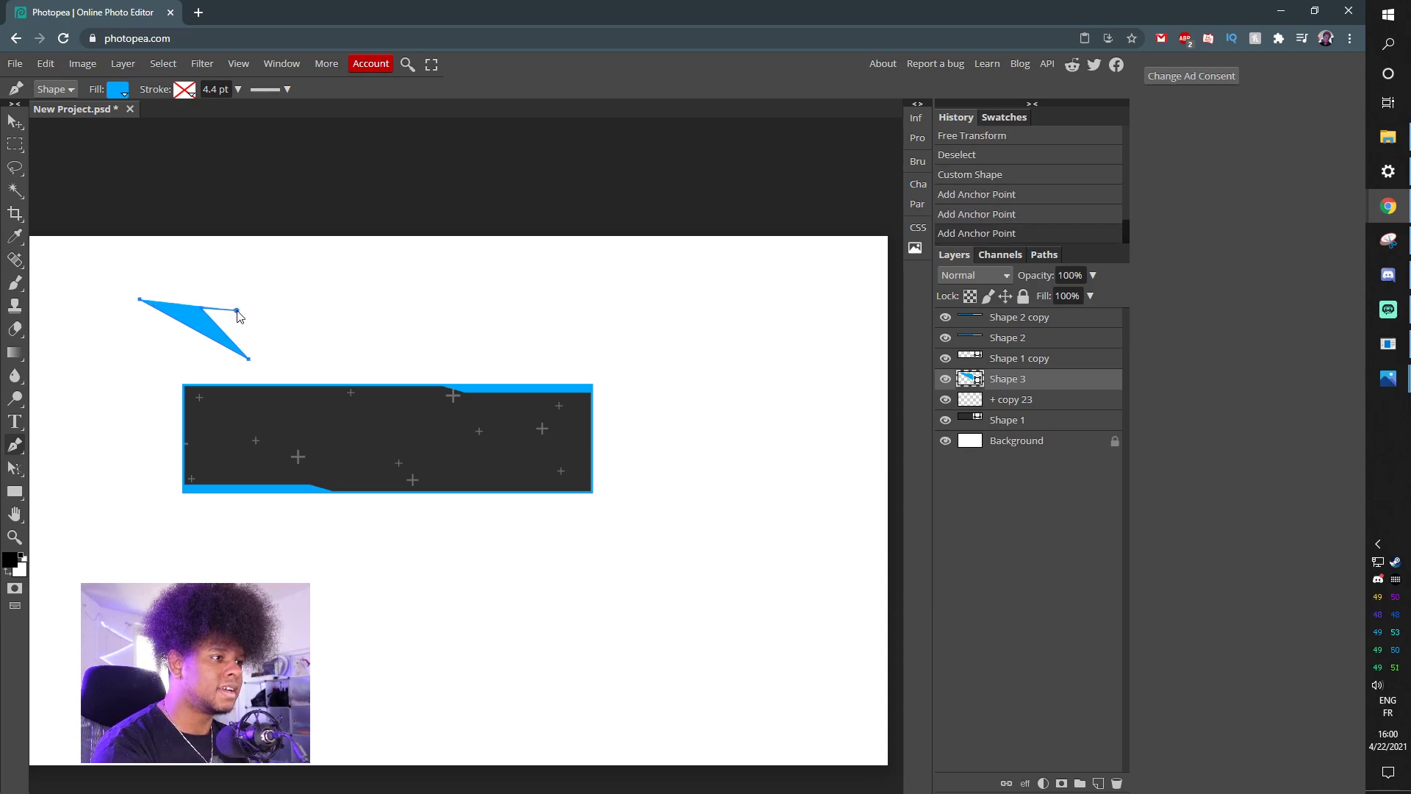
pyautogui.click(189, 281)
pyautogui.moveTo(199, 280); pyautogui.dragTo(210, 277)
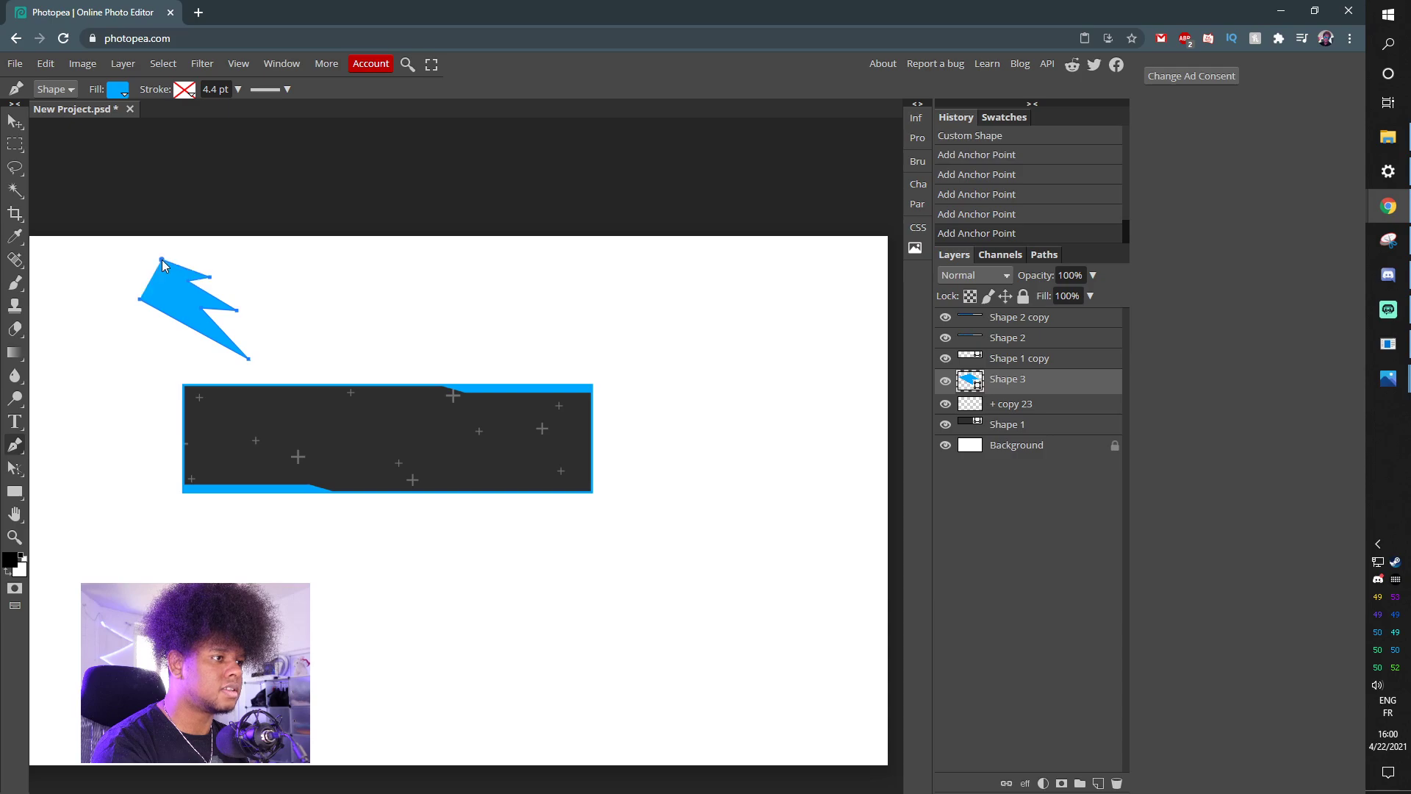
pyautogui.click(162, 258)
pyautogui.click(140, 300)
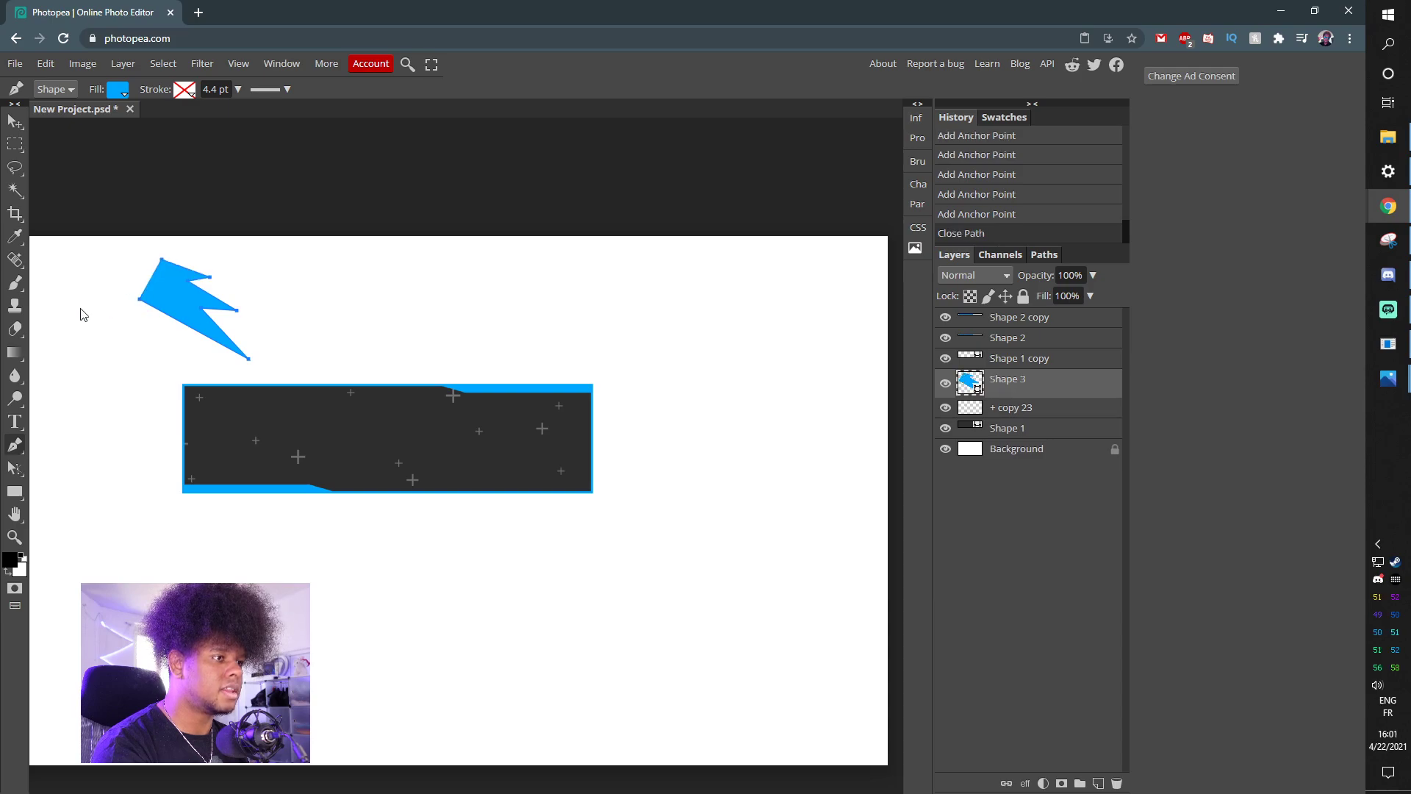
# Enlarge the jagged blue shape proportionally to about 219% with Free Transform and place it over the banner's left end
pyautogui.click(16, 122)
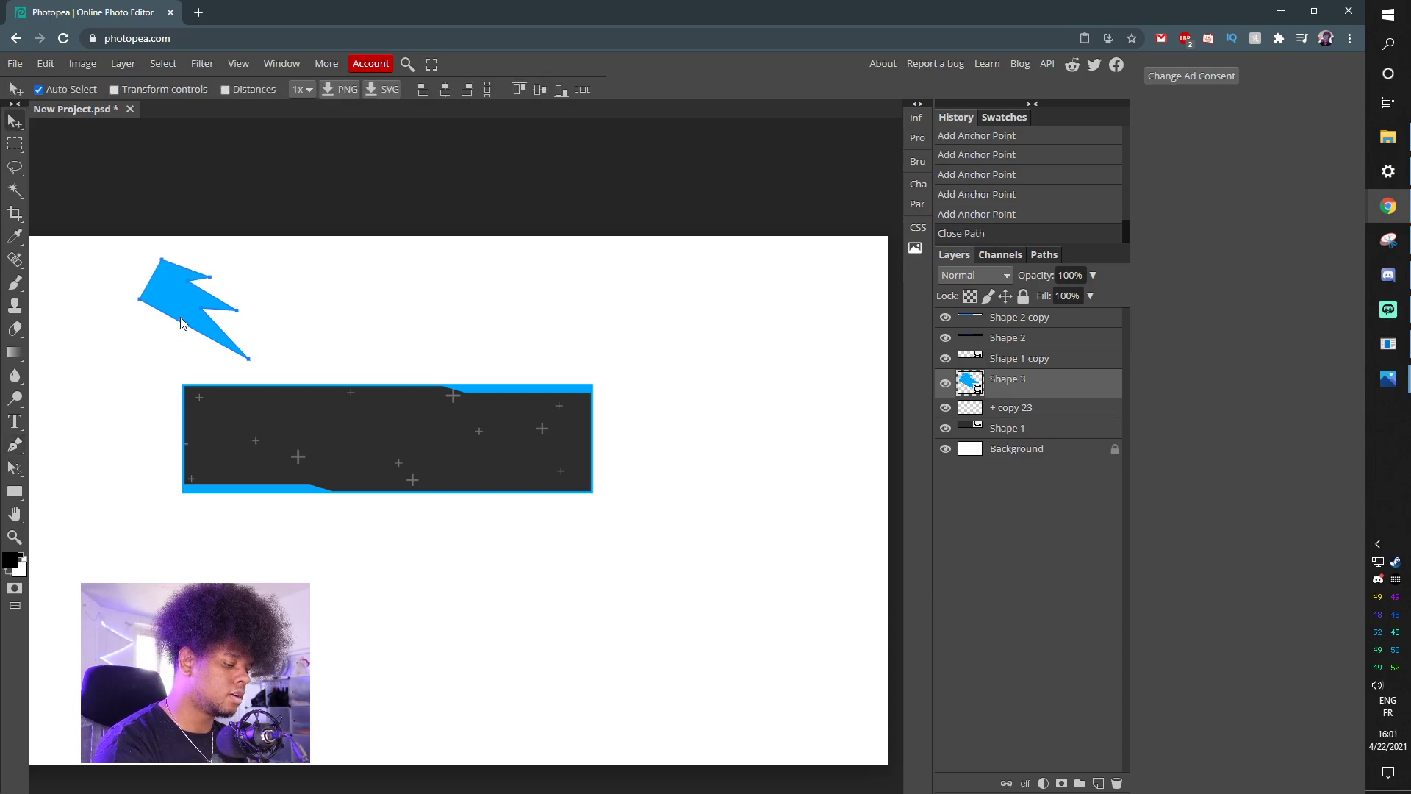
pyautogui.hotkey('ctrl', 't')
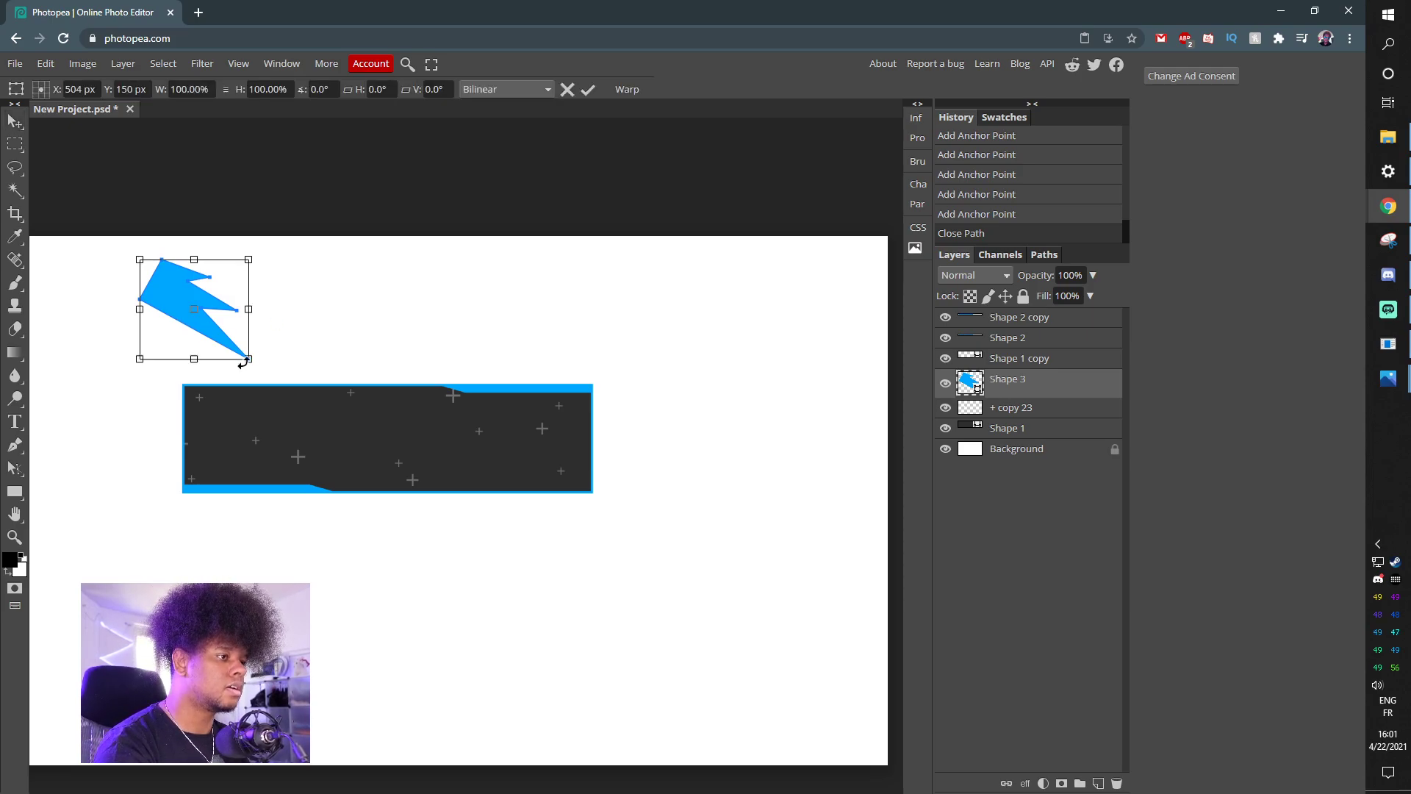
pyautogui.moveTo(248, 359); pyautogui.dragTo(254, 469)
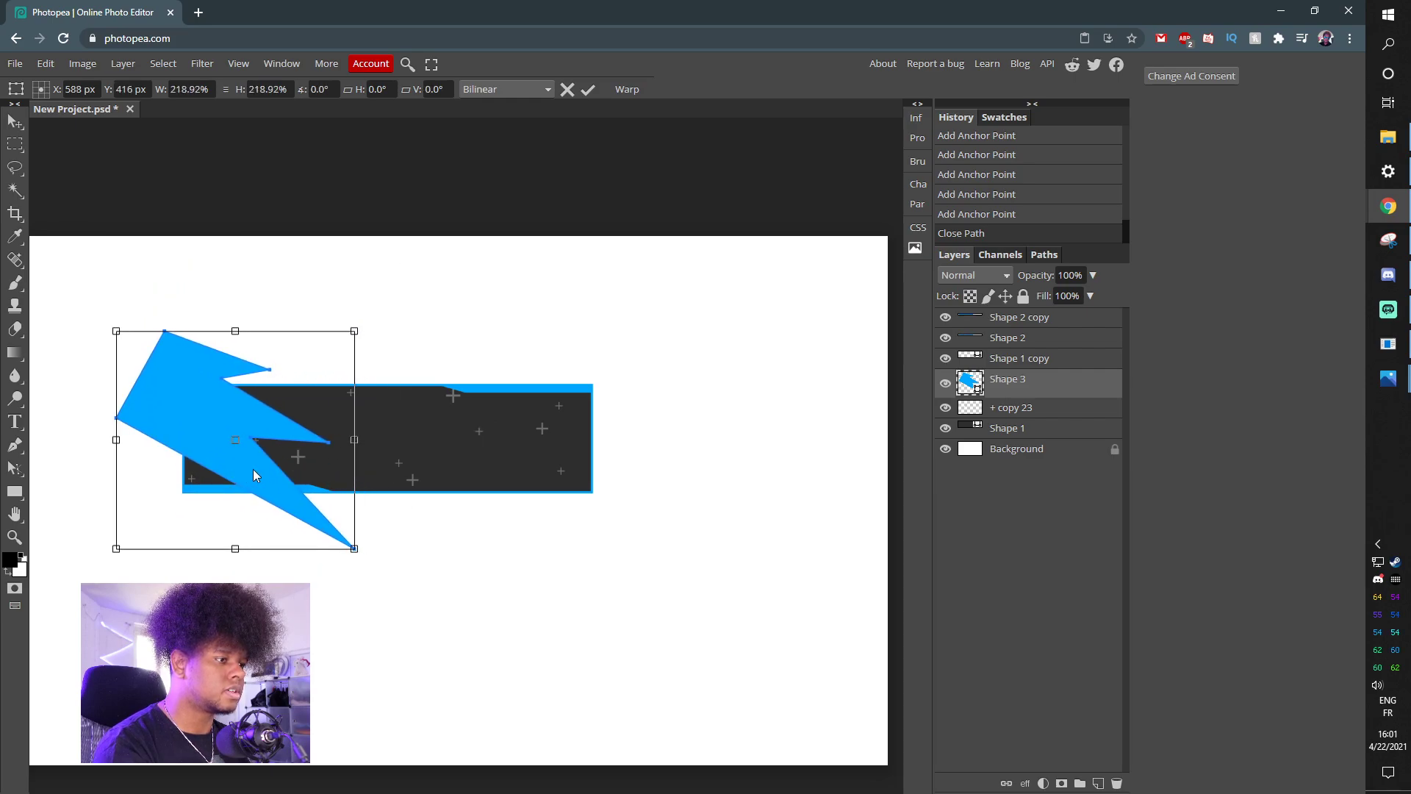
pyautogui.press('Return')
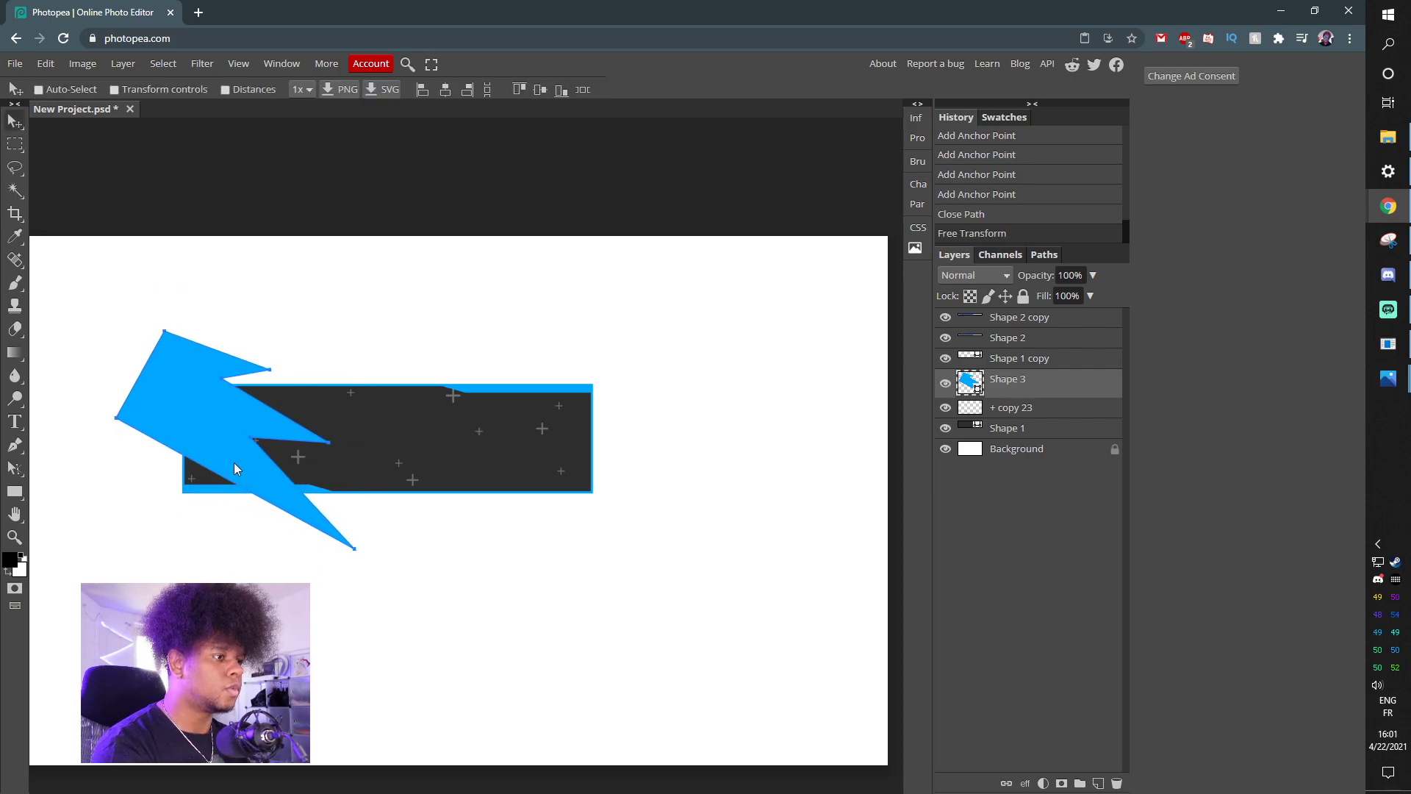
# Duplicate the jagged shape, flip the copy horizontally and vertically, and place it over the banner's right end
pyautogui.moveTo(214, 454); pyautogui.dragTo(529, 483)
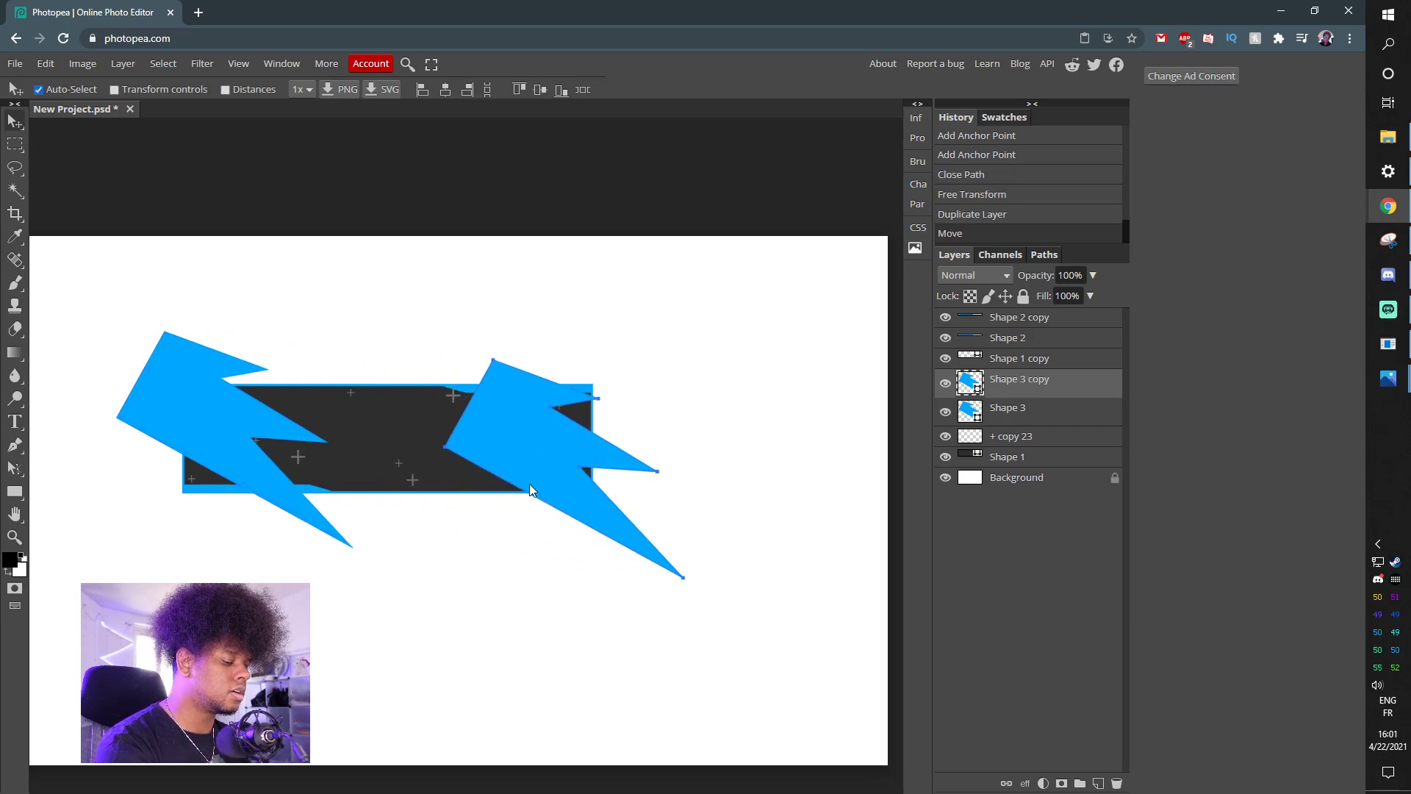
pyautogui.hotkey('ctrl', 't')
pyautogui.rightClick(529, 484)
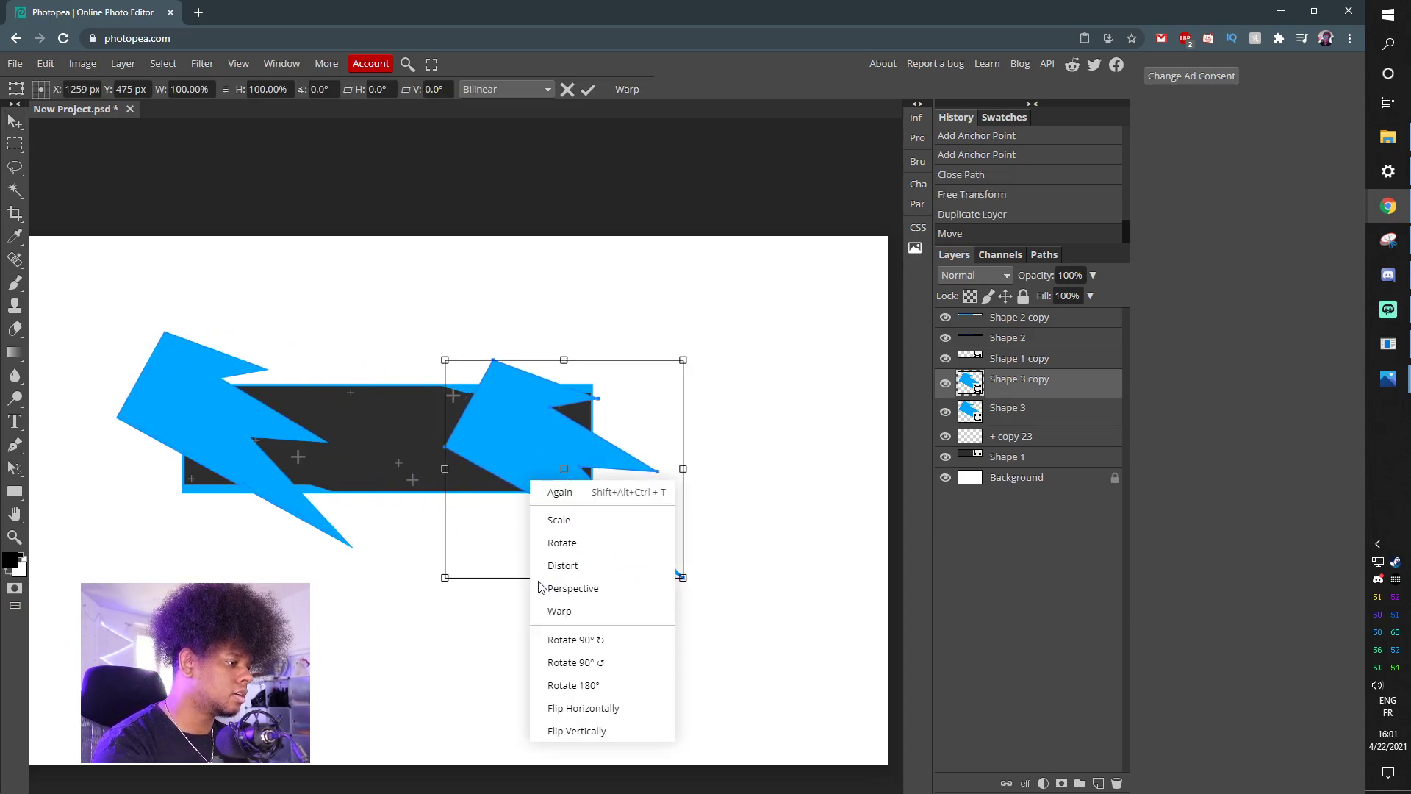
pyautogui.click(590, 730)
pyautogui.rightClick(598, 457)
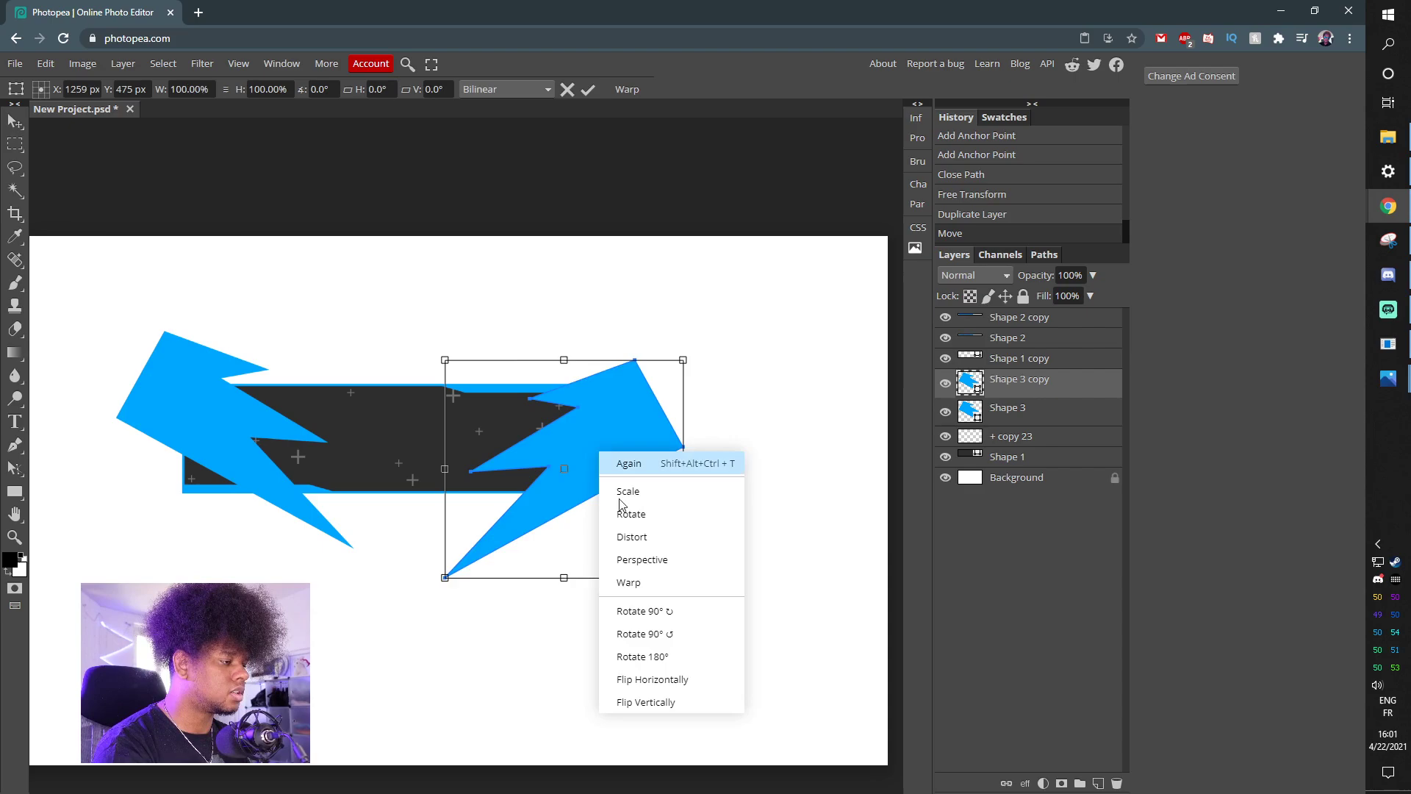
pyautogui.click(615, 702)
pyautogui.moveTo(614, 494); pyautogui.dragTo(593, 456)
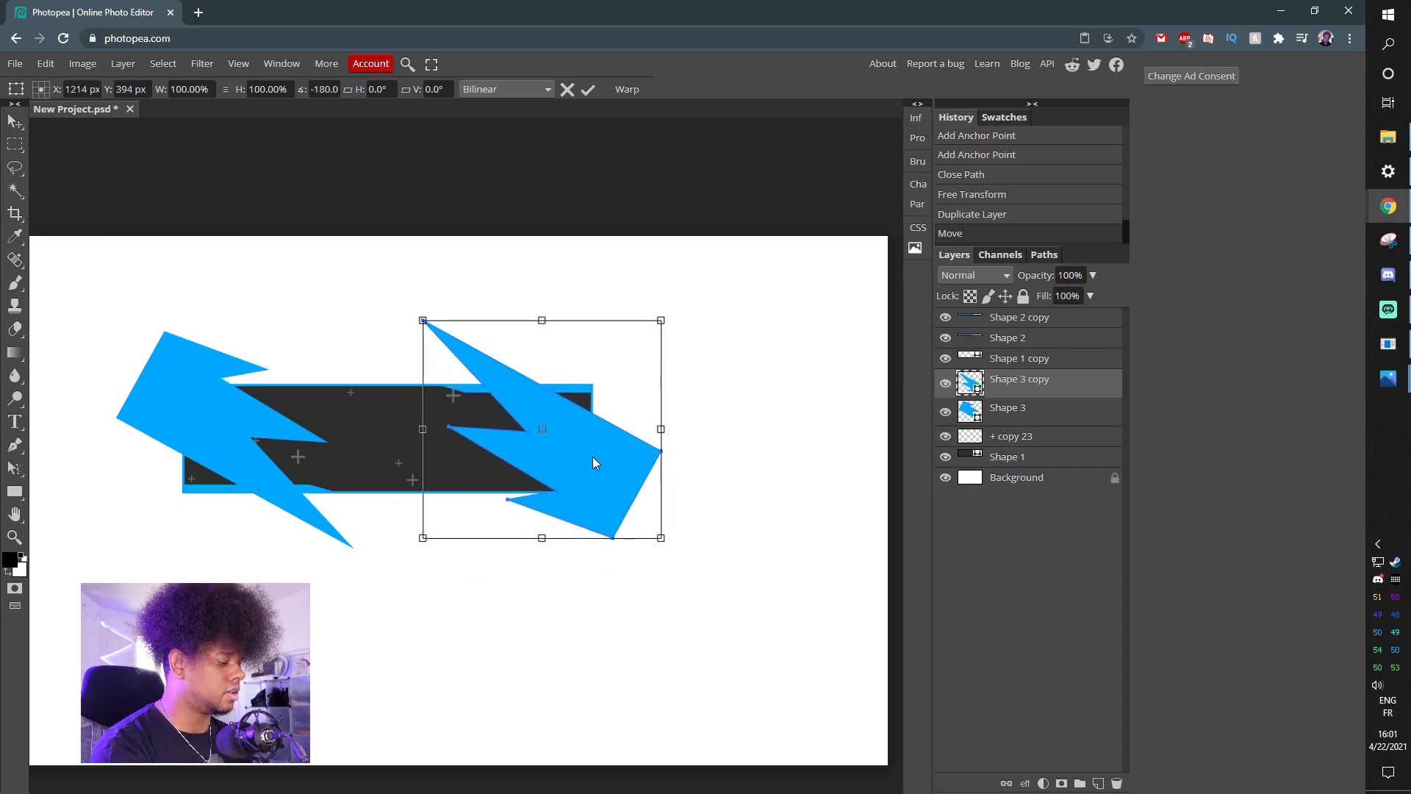
pyautogui.press('Return')
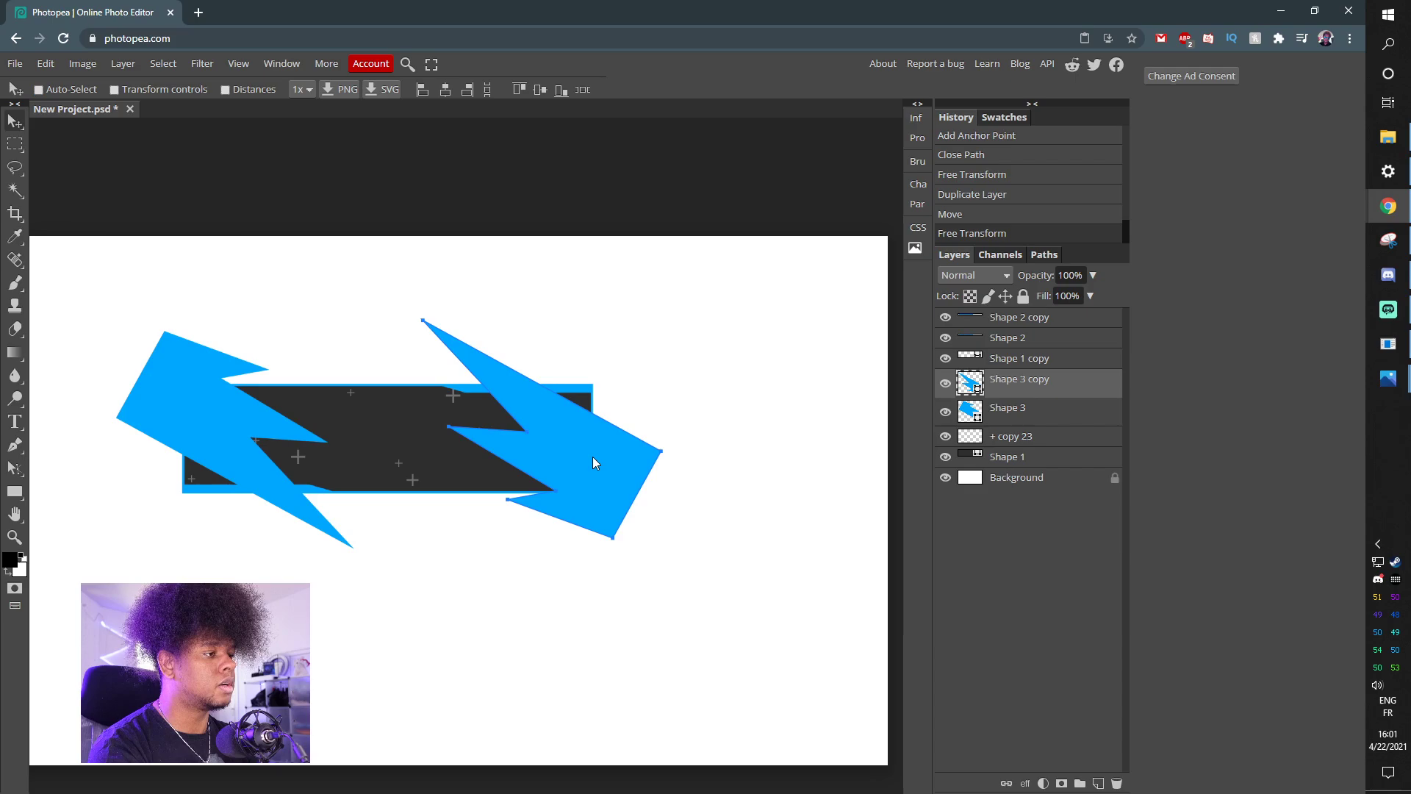
# Move both jagged shape layers below the plus-sign layer and clip them to the dark rectangle
pyautogui.keyDown('shift'); pyautogui.click(1026, 416); pyautogui.keyUp('shift')
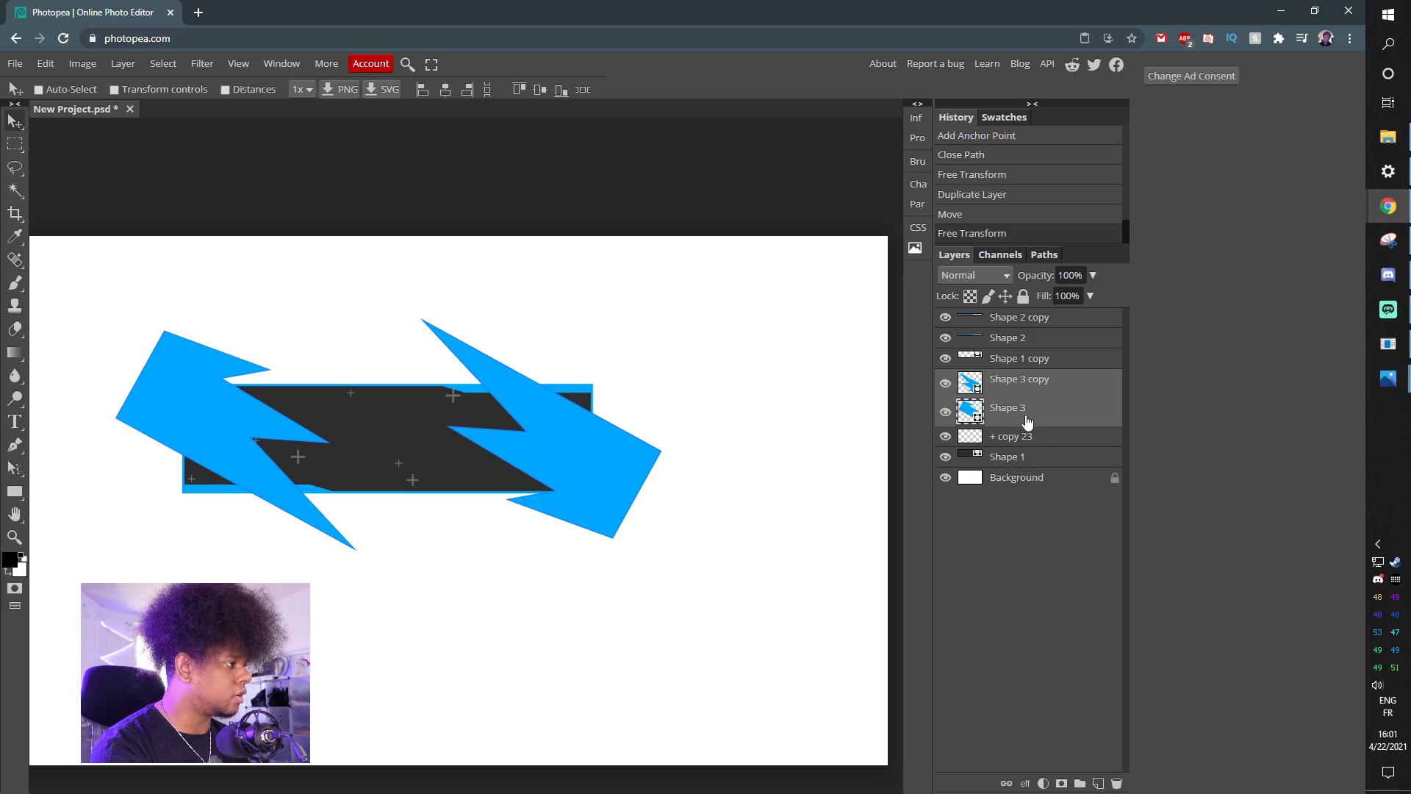
pyautogui.moveTo(1025, 419); pyautogui.dragTo(1029, 449)
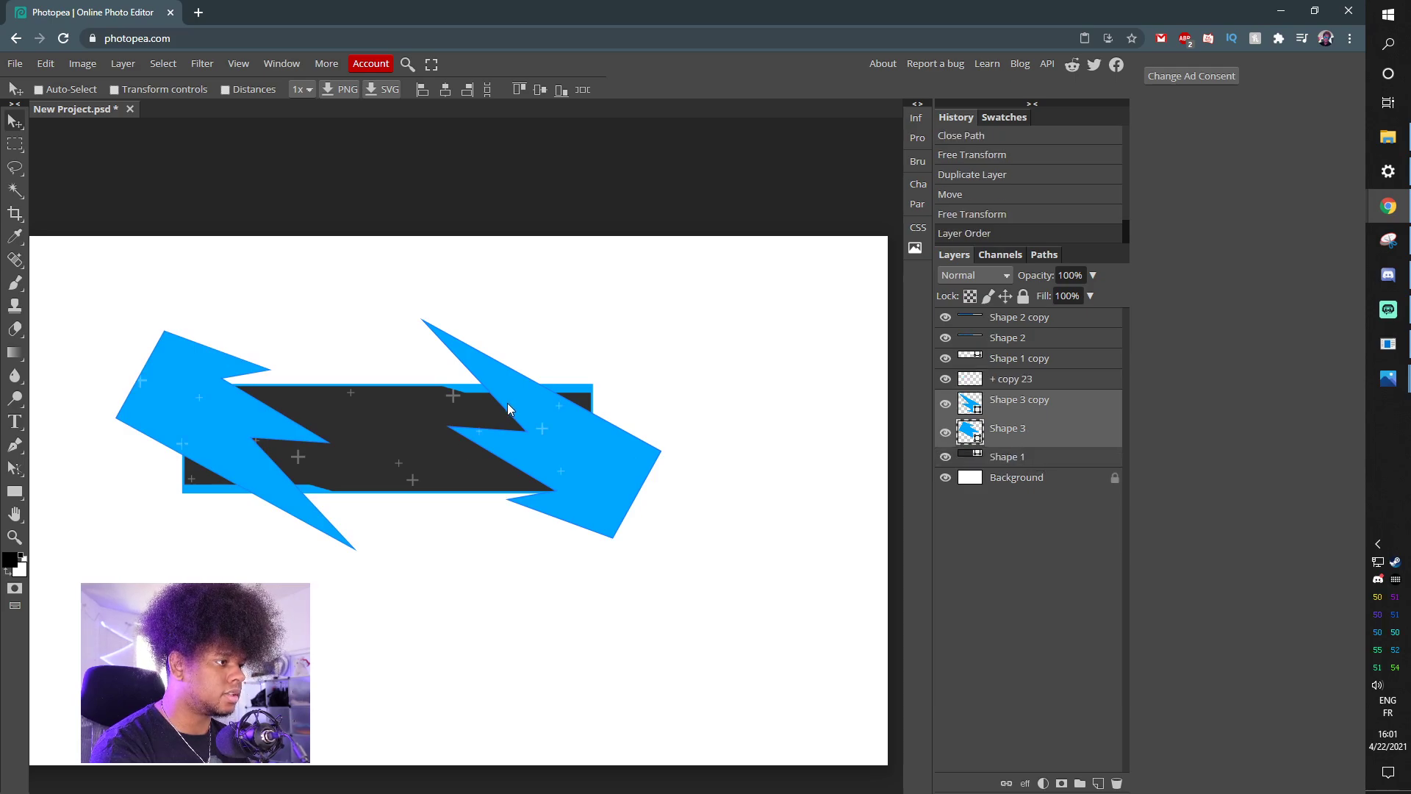
pyautogui.keyDown('alt'); pyautogui.click(1019, 450); pyautogui.keyUp('alt')
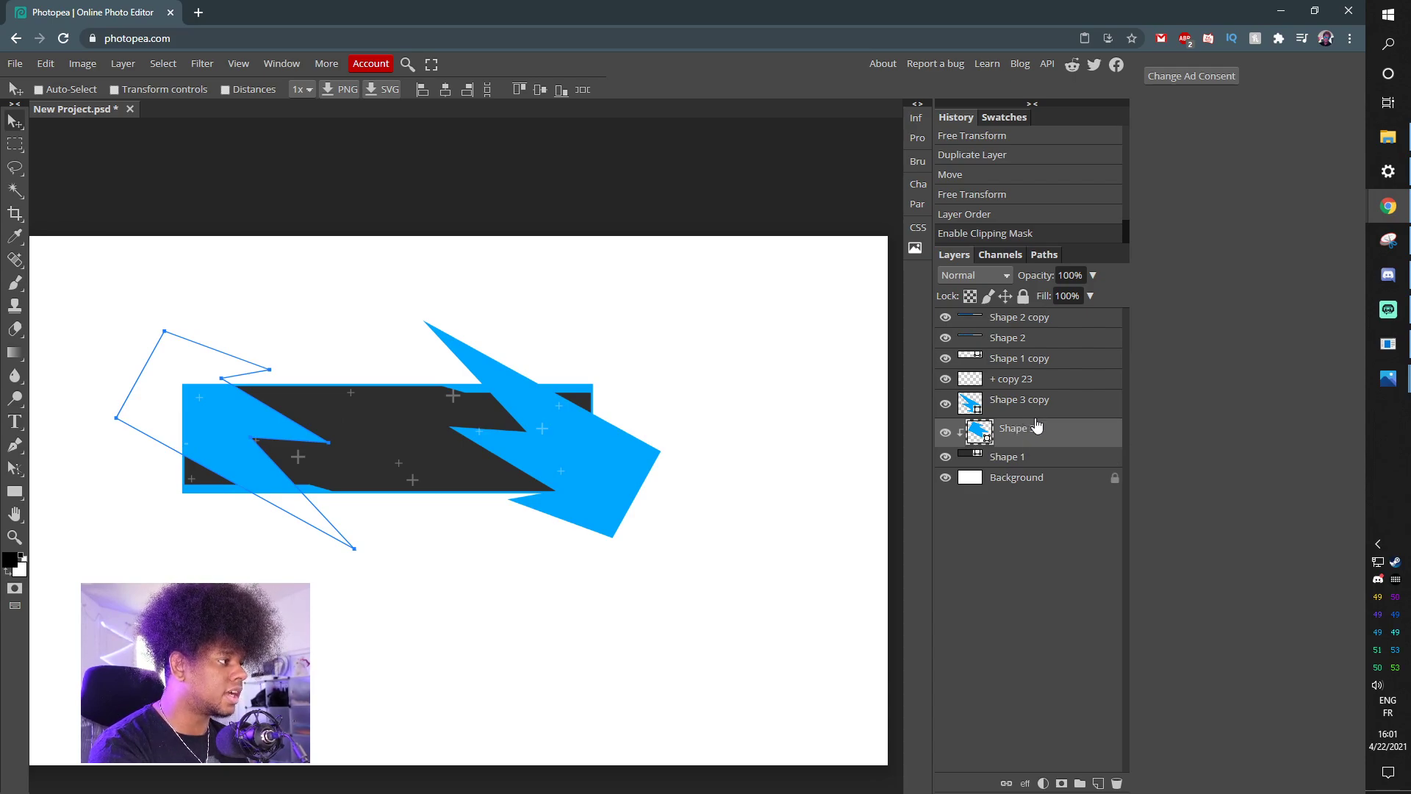
pyautogui.hotkey('ctrl', 'alt', 'g')
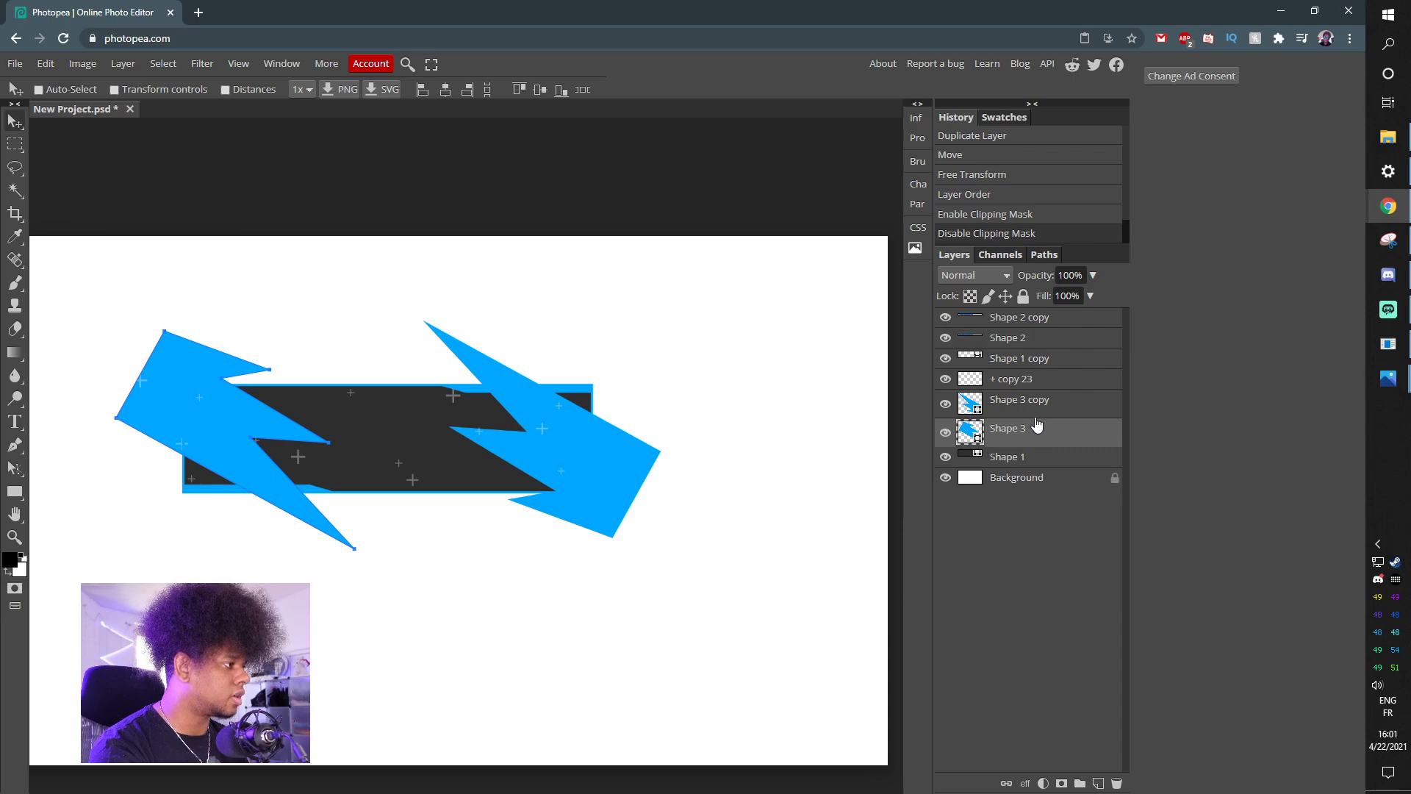
pyautogui.keyDown('alt'); pyautogui.click(1036, 418); pyautogui.keyUp('alt')
pyautogui.keyDown('alt'); pyautogui.click(1030, 445); pyautogui.keyUp('alt')
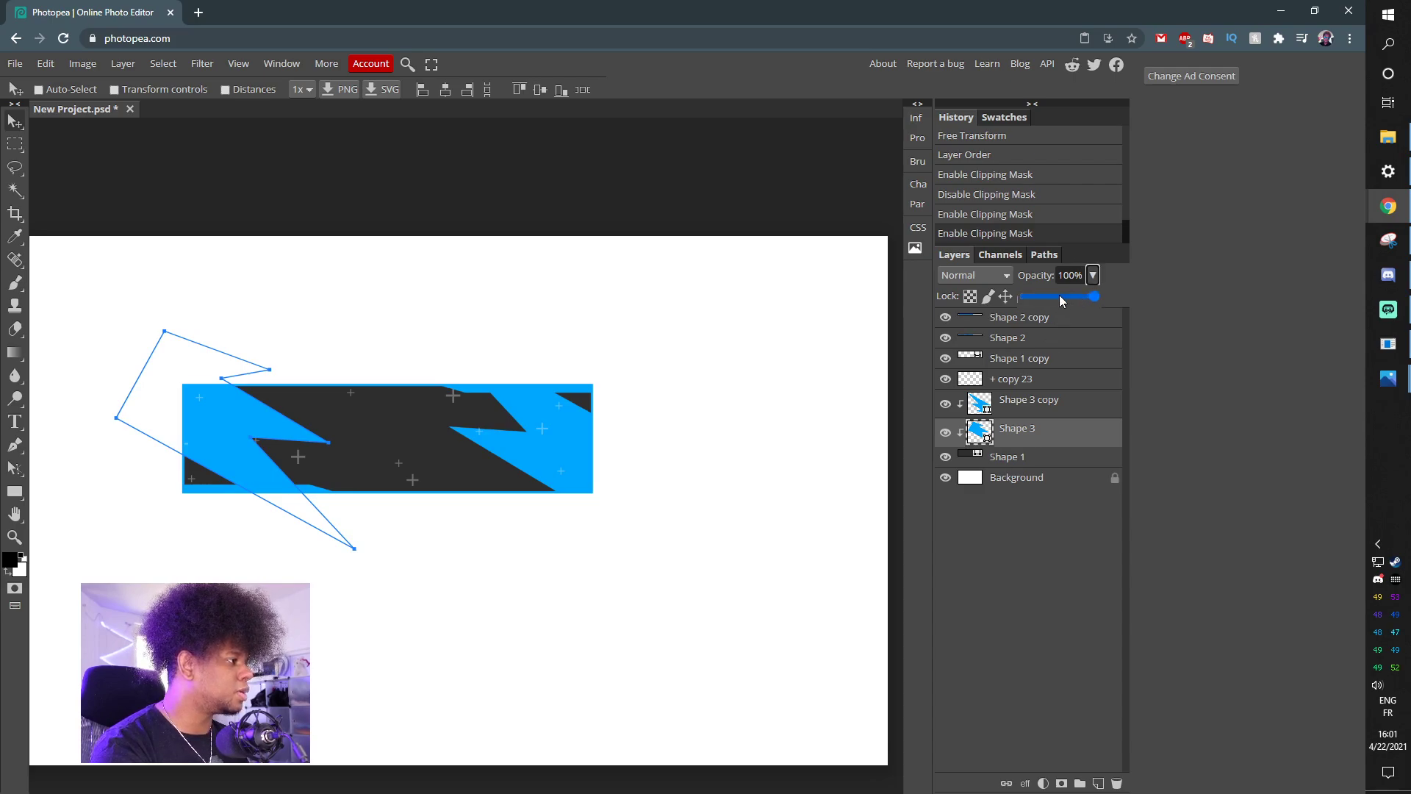
# Lower the opacity of both clipped jagged shapes, setting the right-hand copy to 21%
pyautogui.moveTo(1060, 294); pyautogui.dragTo(1043, 300)
pyautogui.click(1046, 411)
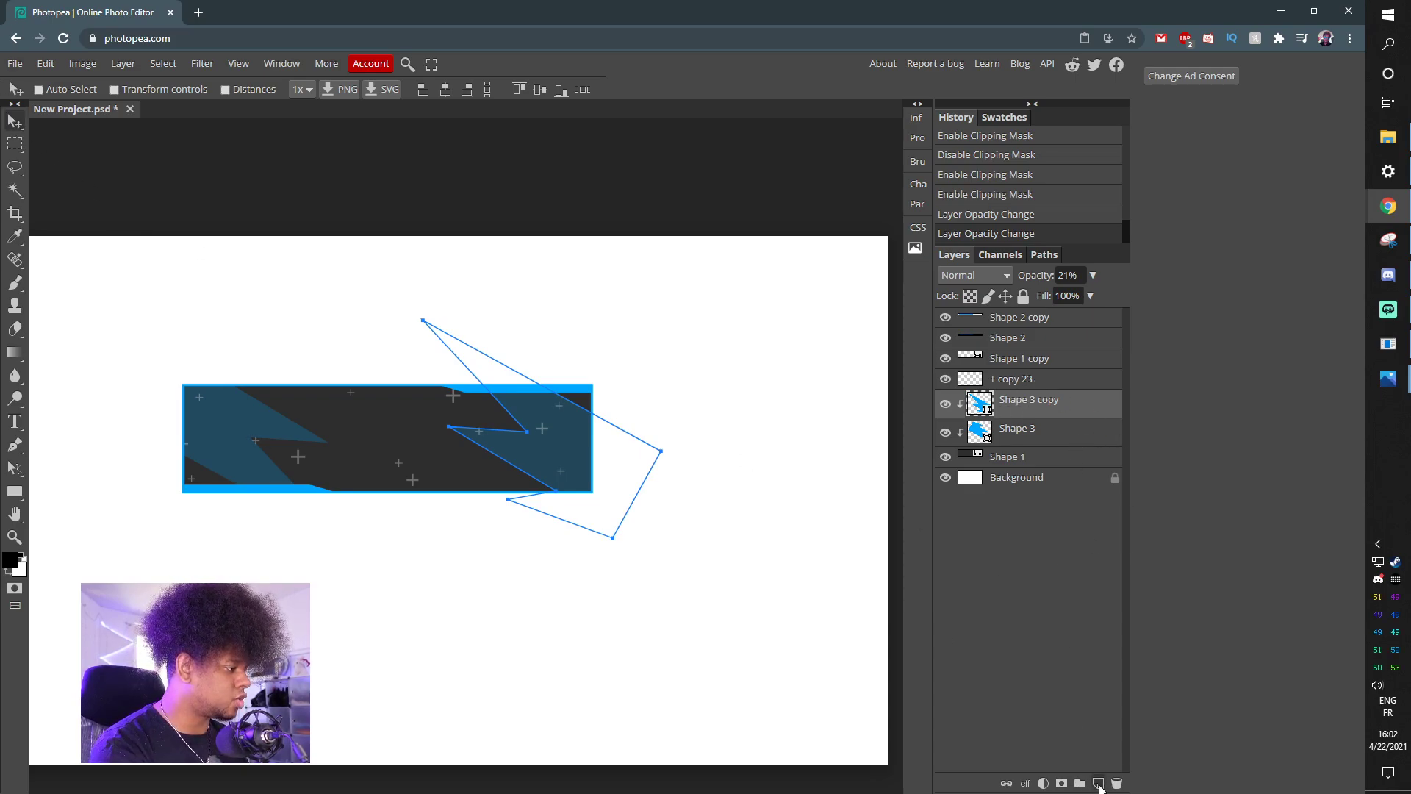
# Add a new layer above the clipped shapes and set the brush to 291 px and 0% hardness, undoing the test dab
pyautogui.click(1099, 784)
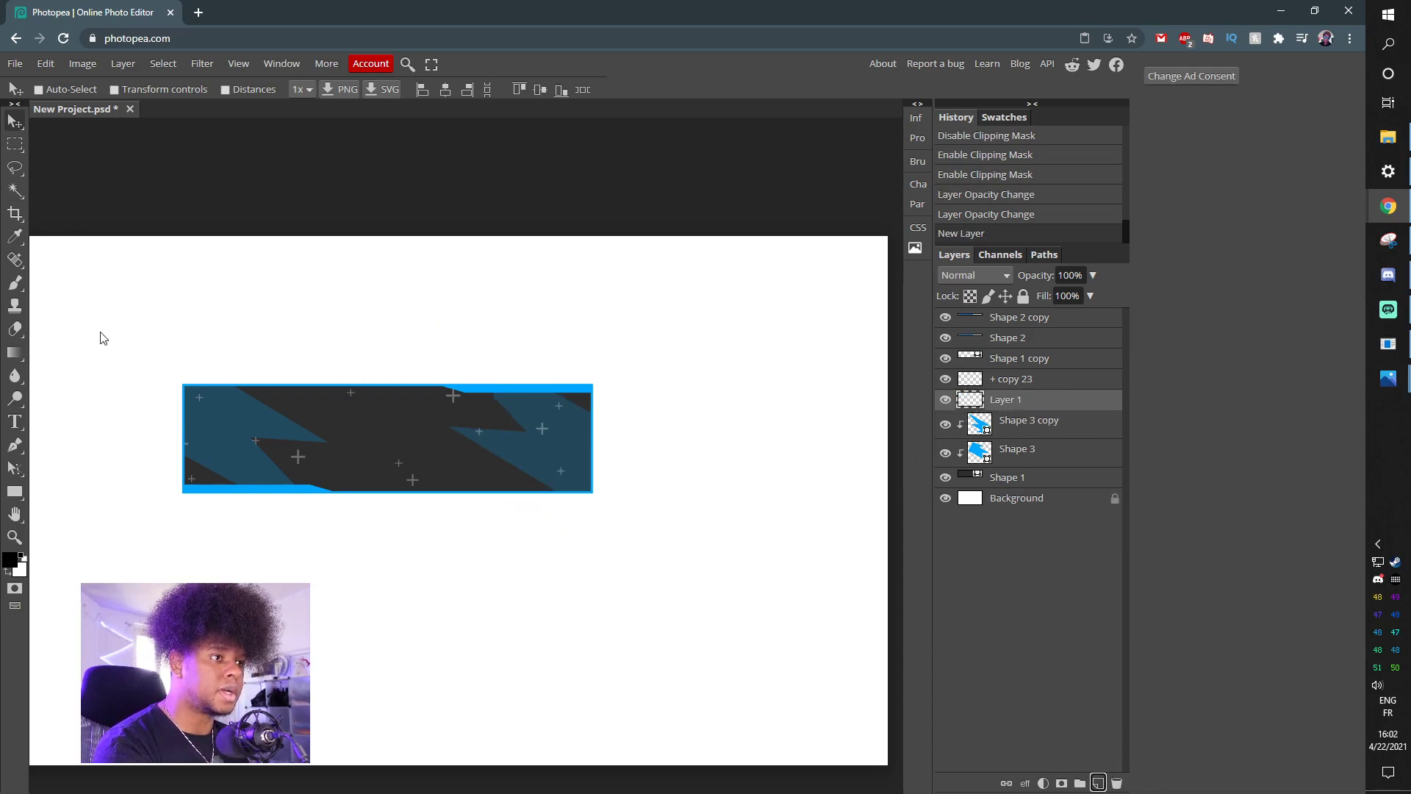
pyautogui.press('b')
pyautogui.rightClick(367, 396)
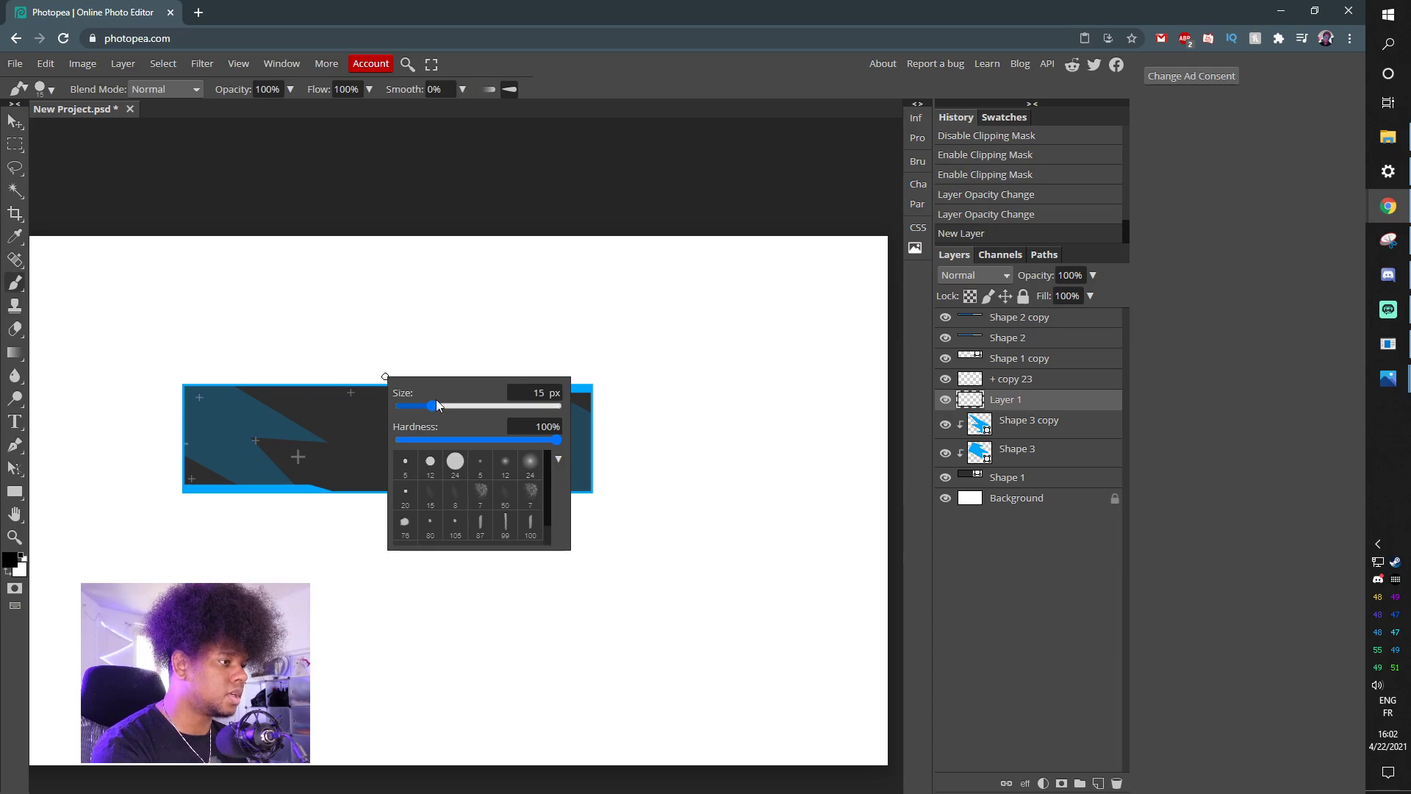
pyautogui.moveTo(438, 404)
pyautogui.mouseDown()
pyautogui.moveTo(512, 404)
pyautogui.moveTo(500, 406)
pyautogui.moveTo(555, 436)
pyautogui.moveTo(439, 443)
pyautogui.mouseUp()
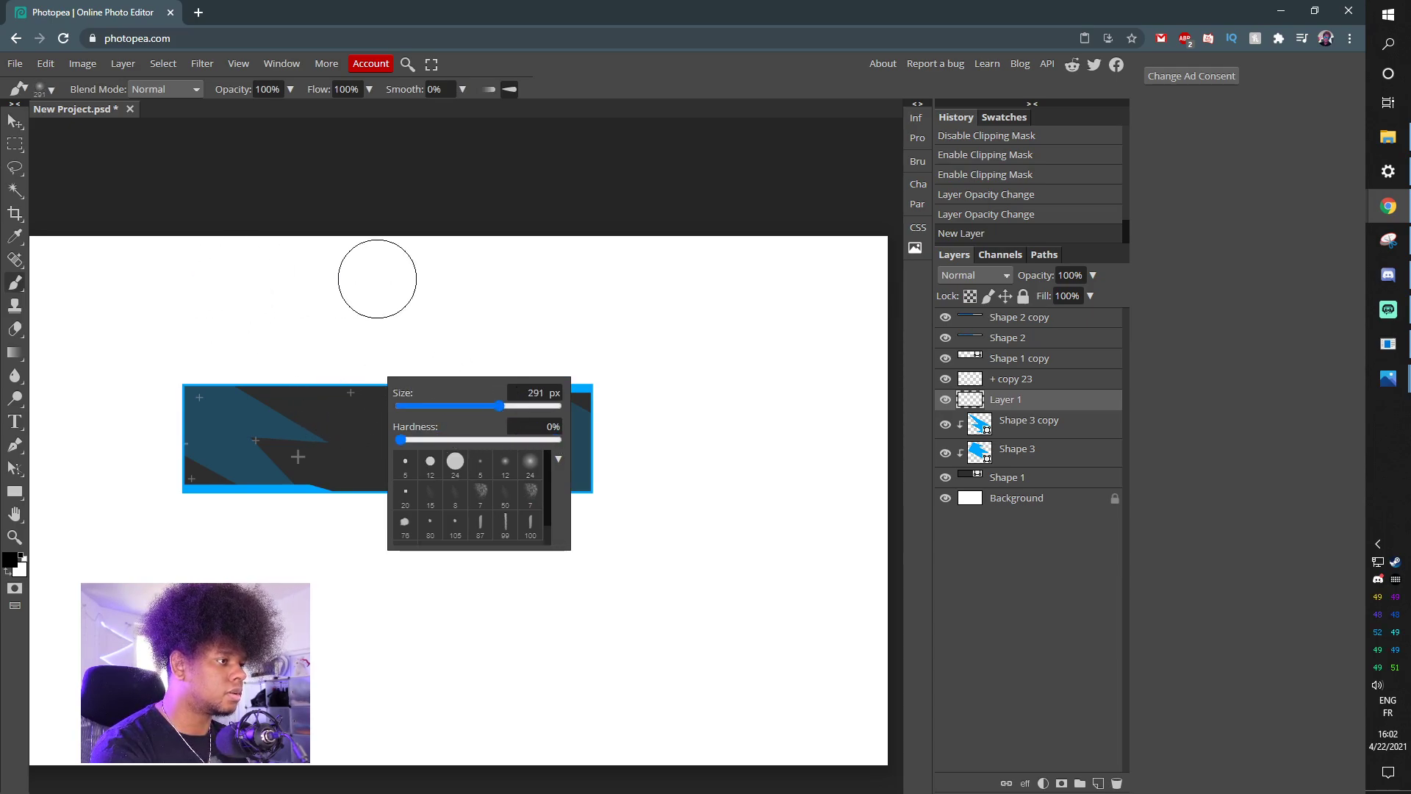
pyautogui.click(717, 319)
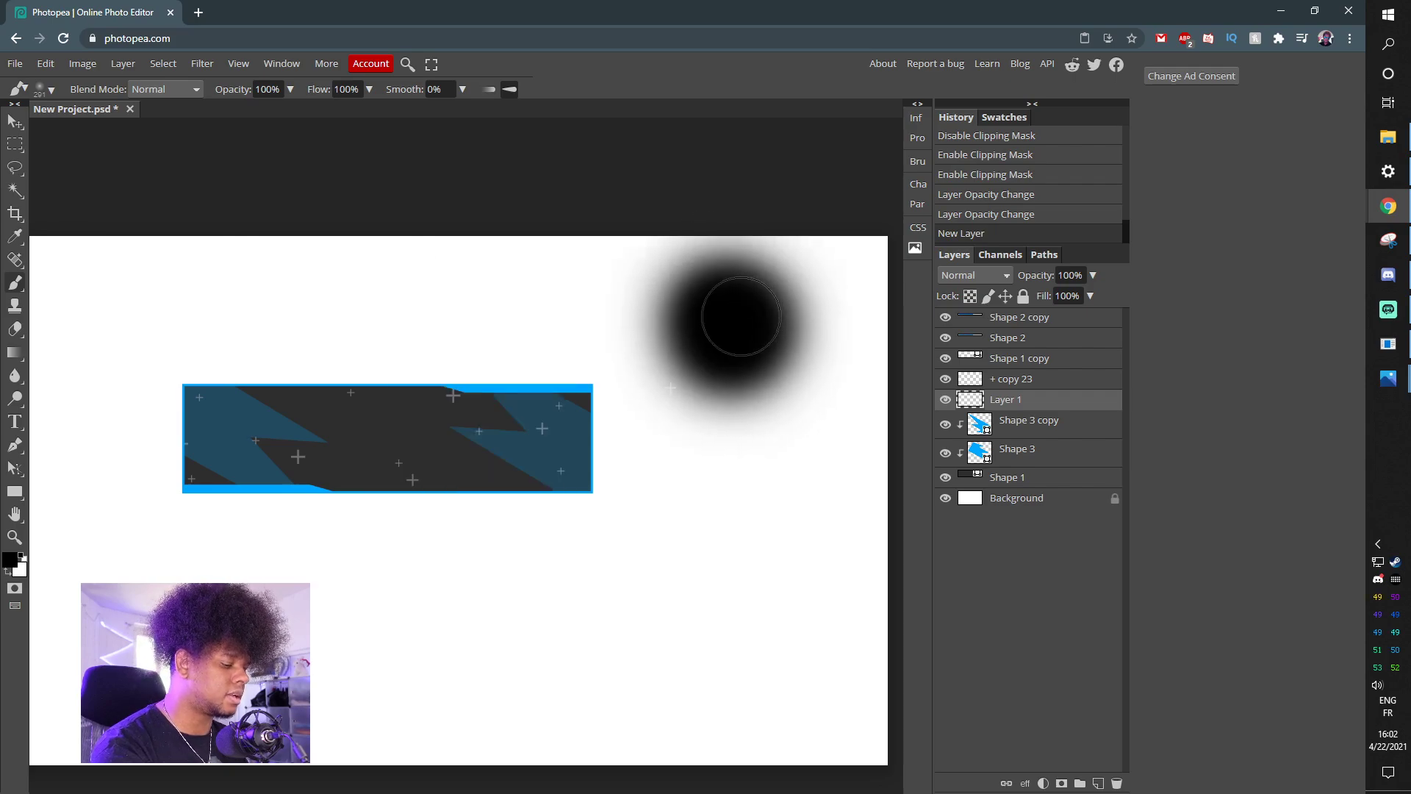
pyautogui.hotkey('ctrl', 'z')
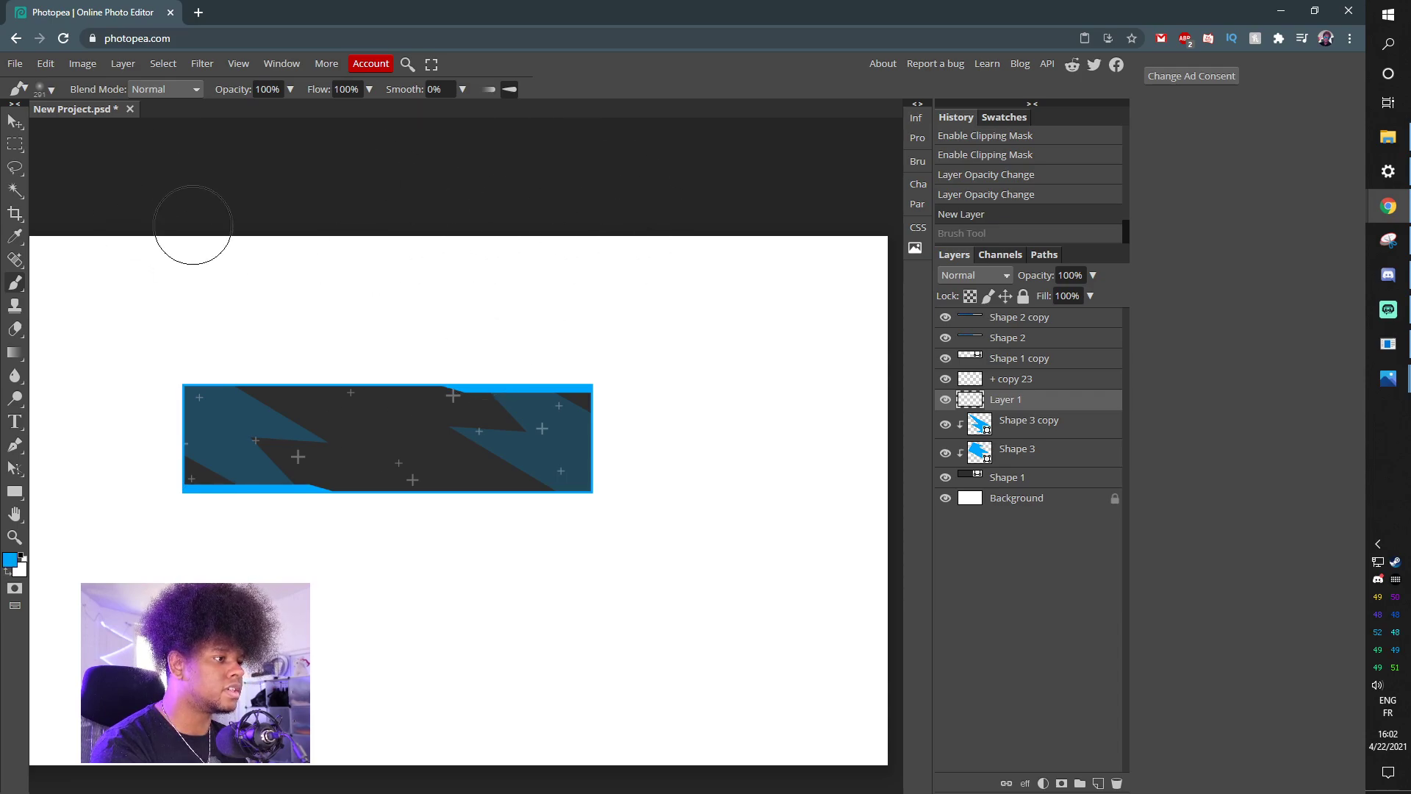
# Paint a soft blue glow over the banner's upper middle on the new layer using a 440 px brush at 61% opacity
pyautogui.rightClick(349, 298)
pyautogui.moveTo(466, 326); pyautogui.dragTo(478, 328)
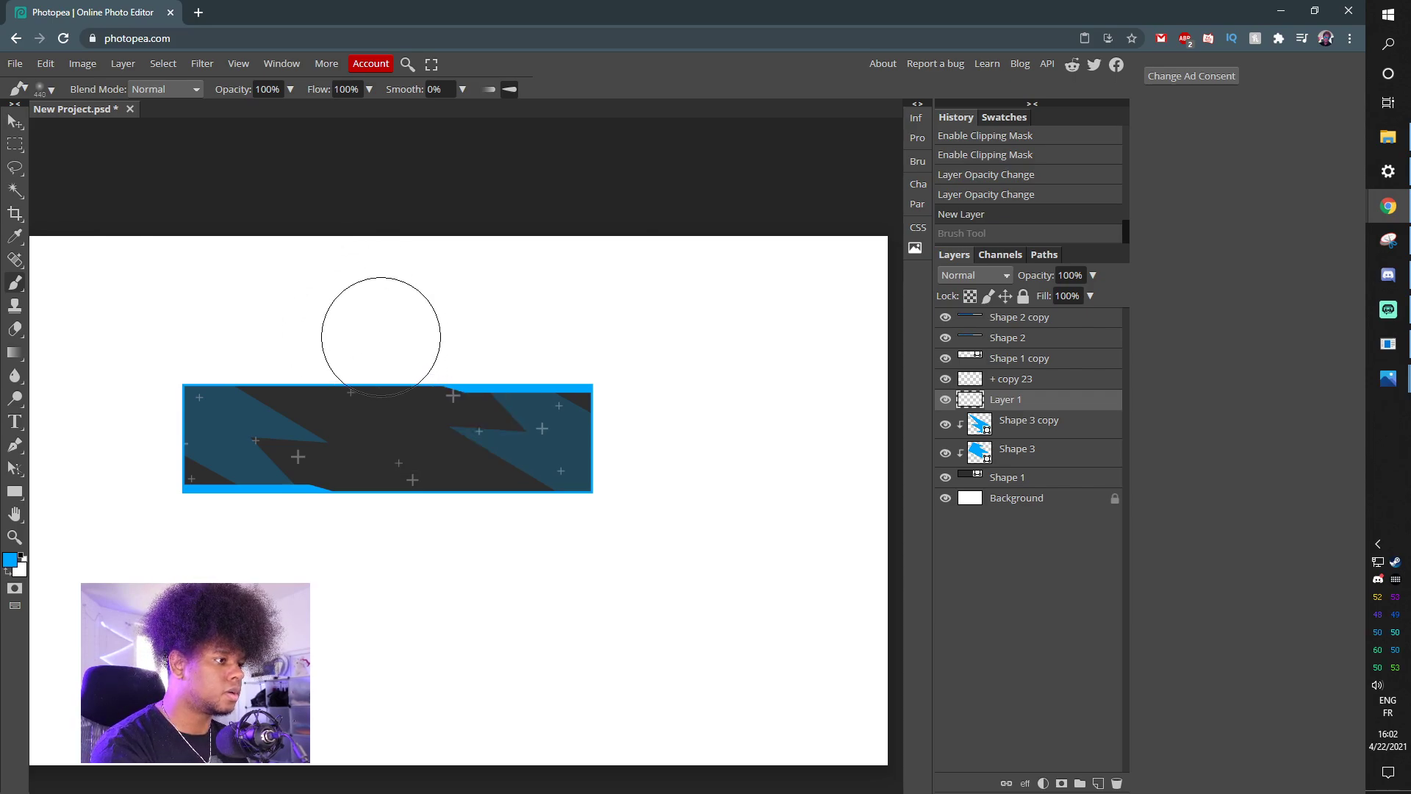
pyautogui.click(289, 92)
pyautogui.moveTo(270, 111); pyautogui.dragTo(265, 112)
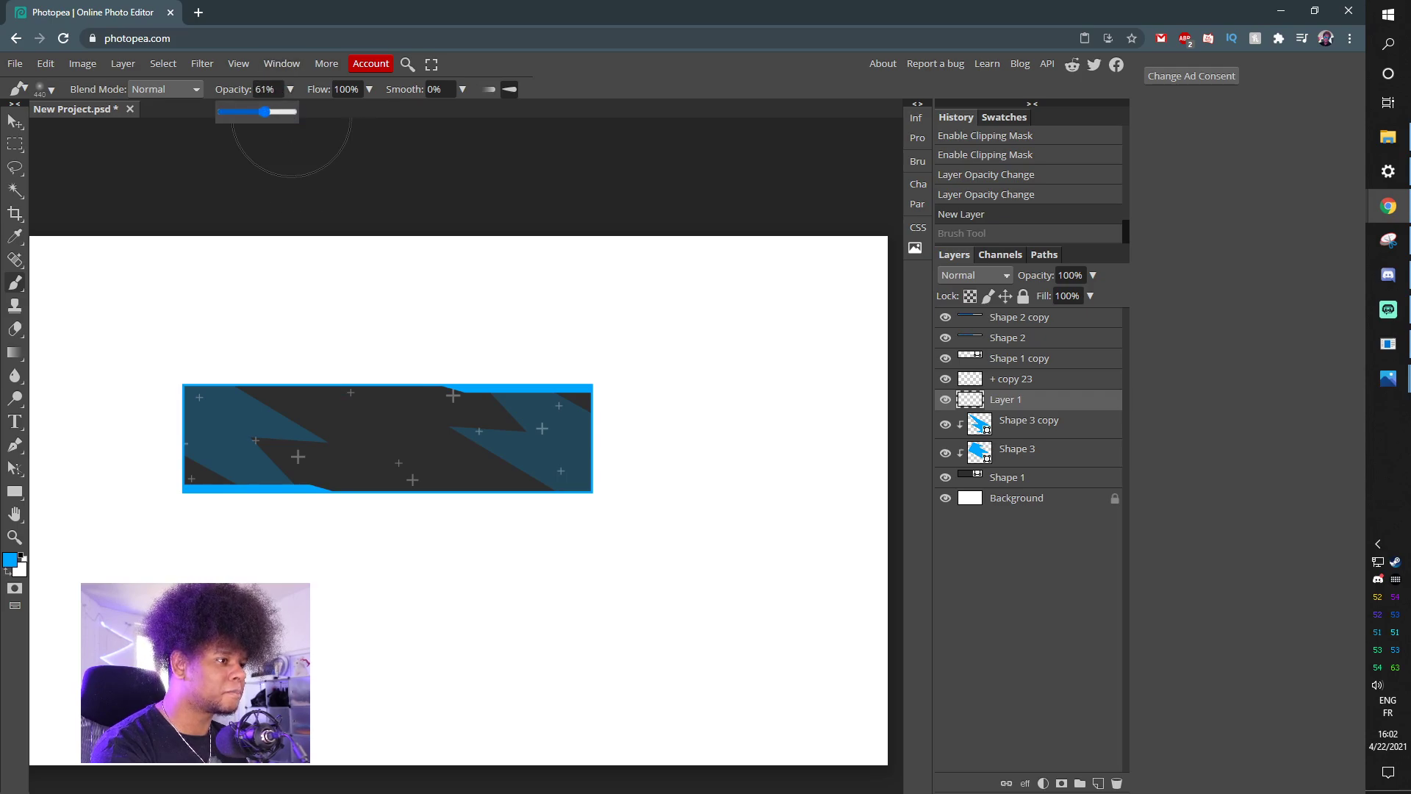
pyautogui.click(372, 331)
pyautogui.click(370, 360)
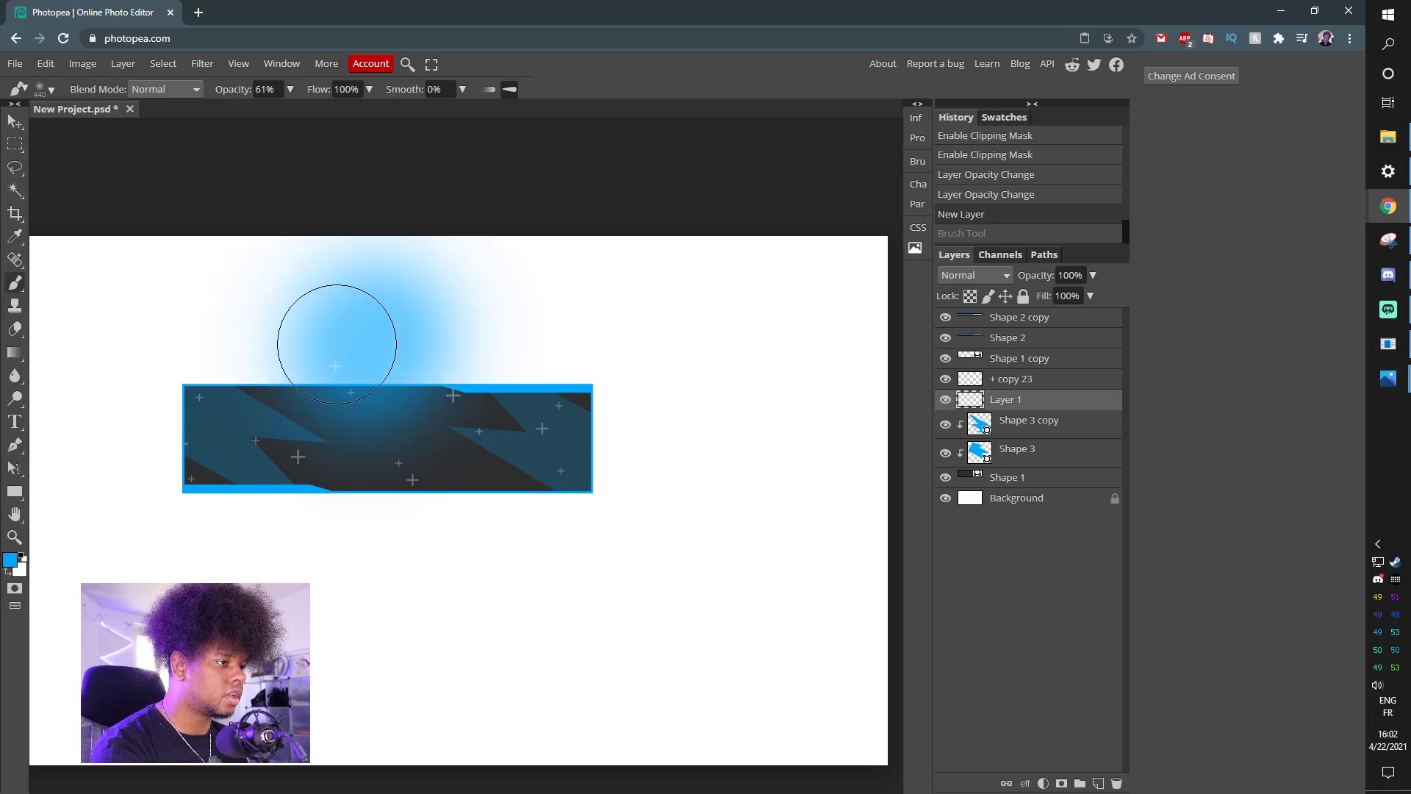
pyautogui.click(340, 337)
pyautogui.moveTo(432, 340); pyautogui.dragTo(428, 325)
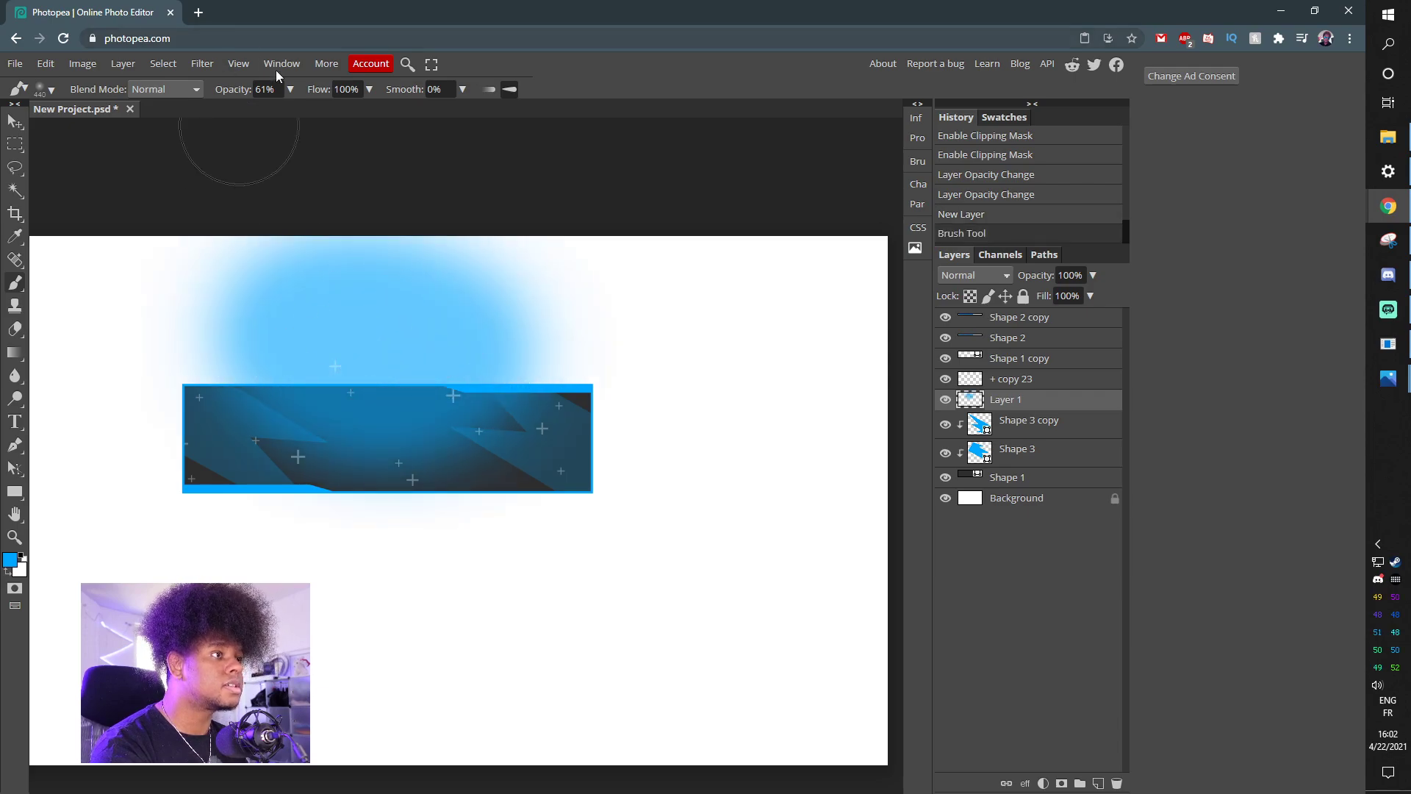
# Set the brush opacity to 100% and intensify the centre of the blue glow above the banner
pyautogui.click(289, 89)
pyautogui.moveTo(263, 111); pyautogui.dragTo(420, 123)
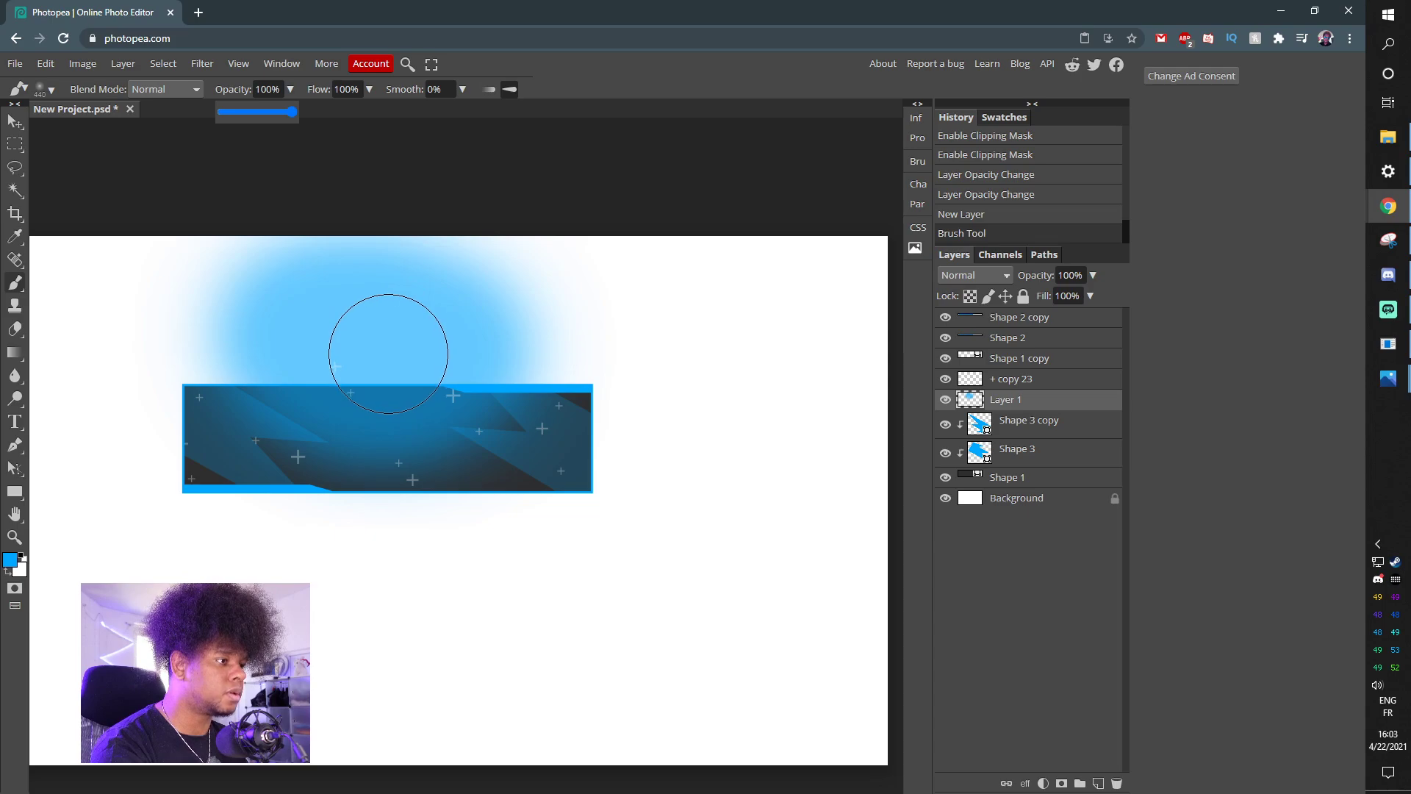
pyautogui.click(388, 354)
pyautogui.click(381, 327)
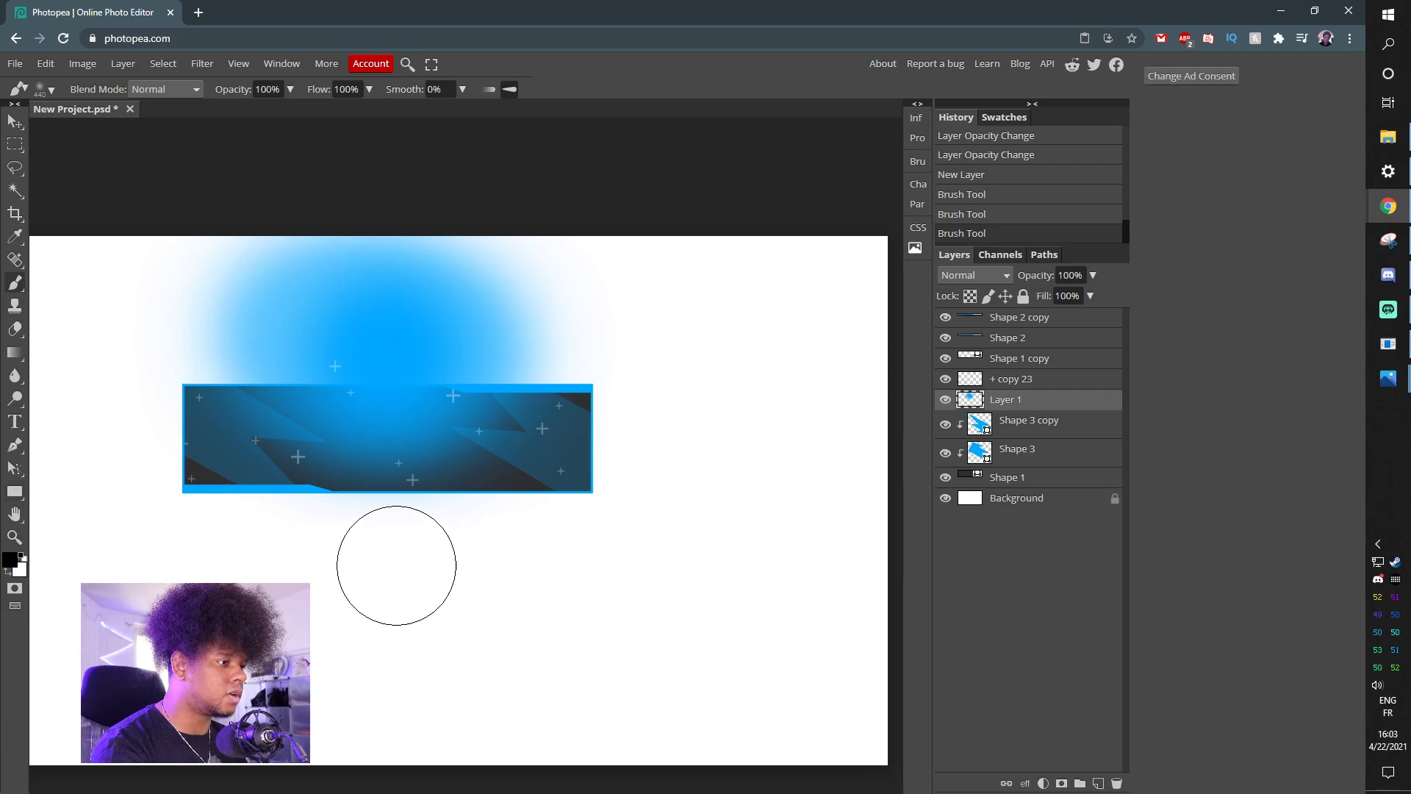
# Paint a wide, soft black shadow along the banner's lower edge on the glow layer
pyautogui.click(393, 563)
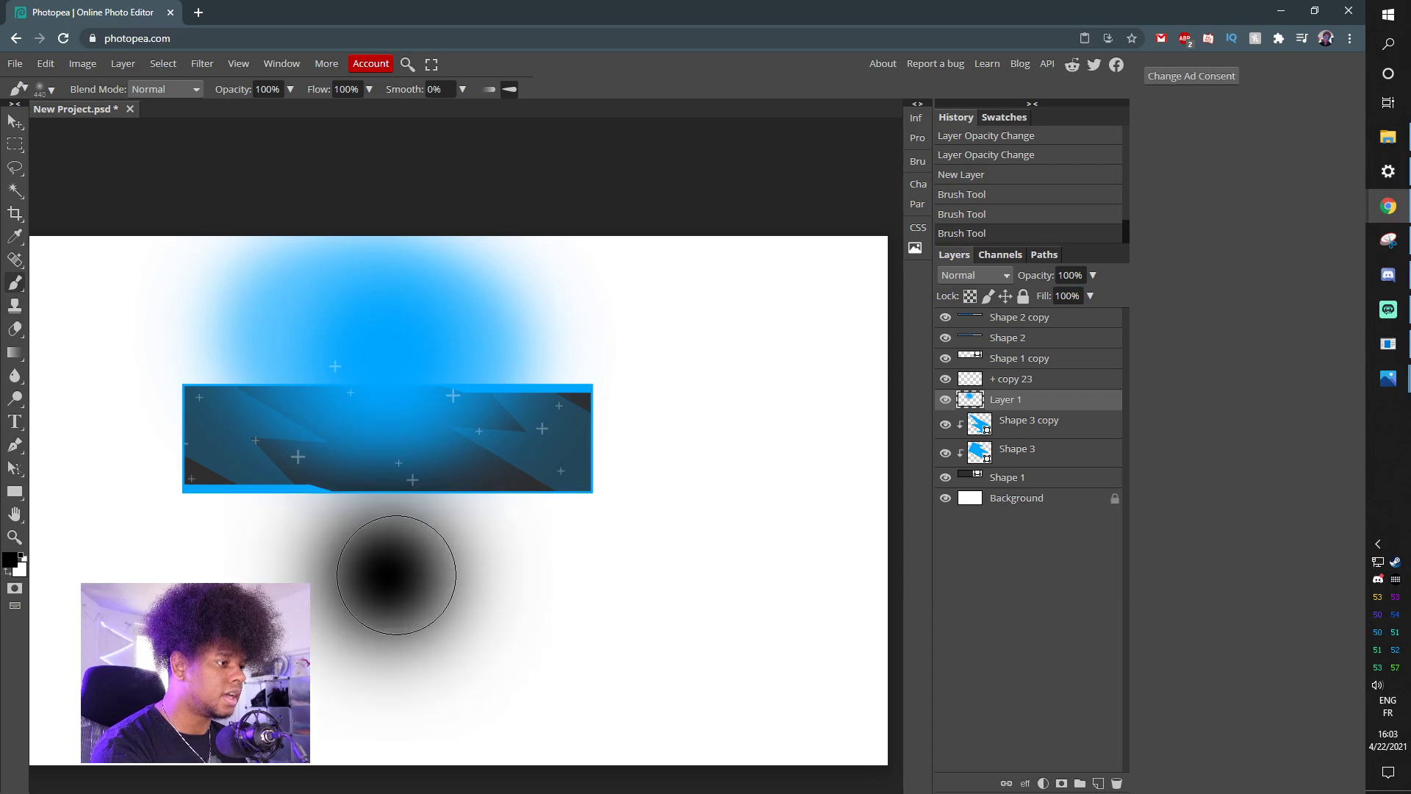
pyautogui.click(393, 563)
pyautogui.moveTo(394, 563)
pyautogui.mouseDown()
pyautogui.moveTo(450, 602)
pyautogui.moveTo(488, 576)
pyautogui.moveTo(299, 583)
pyautogui.moveTo(274, 605)
pyautogui.moveTo(242, 570)
pyautogui.mouseUp()
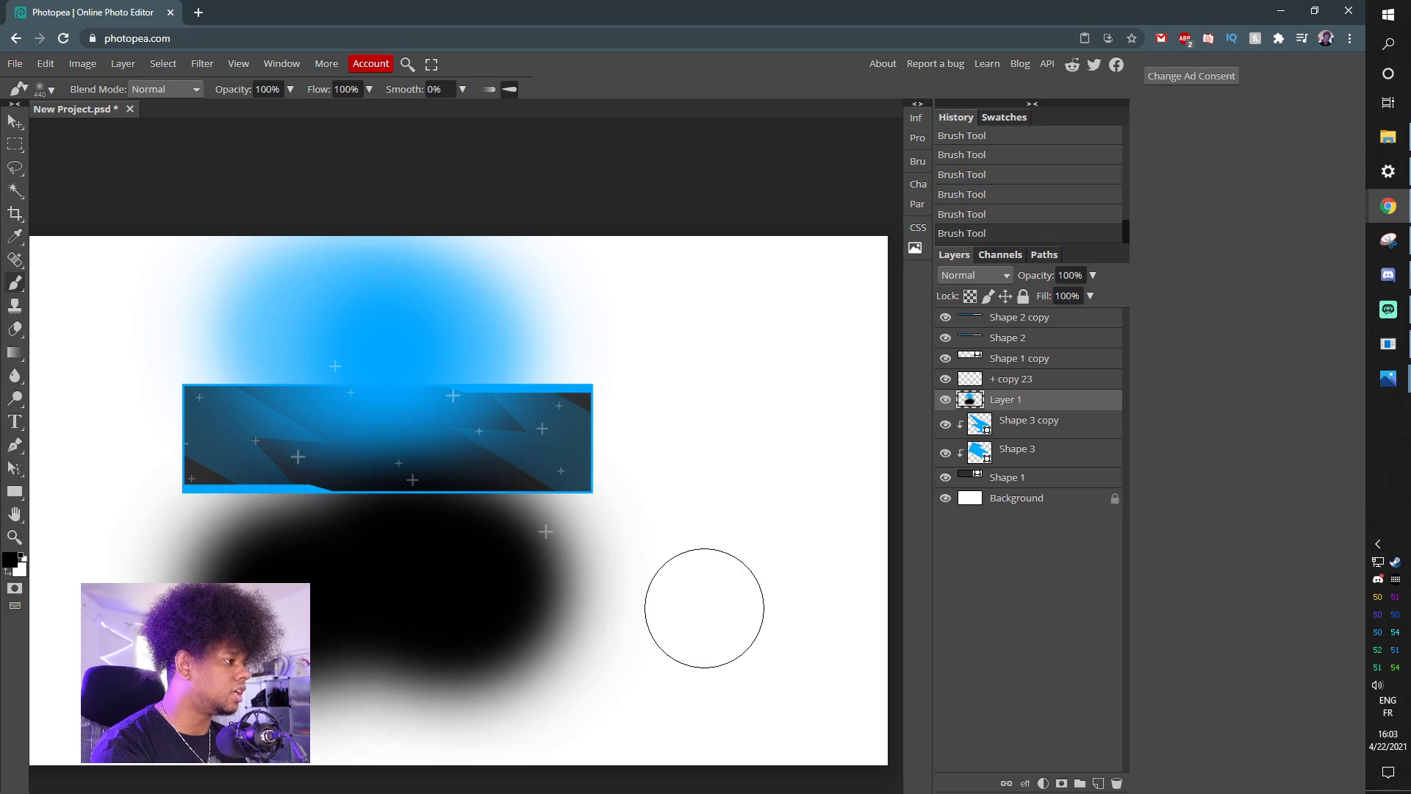
# Clip the painted glow layer to the dark rectangle, keeping the right-hand jagged shape clipped beneath it
pyautogui.click(1034, 418)
pyautogui.hotkey('ctrl', 'alt', 'g')
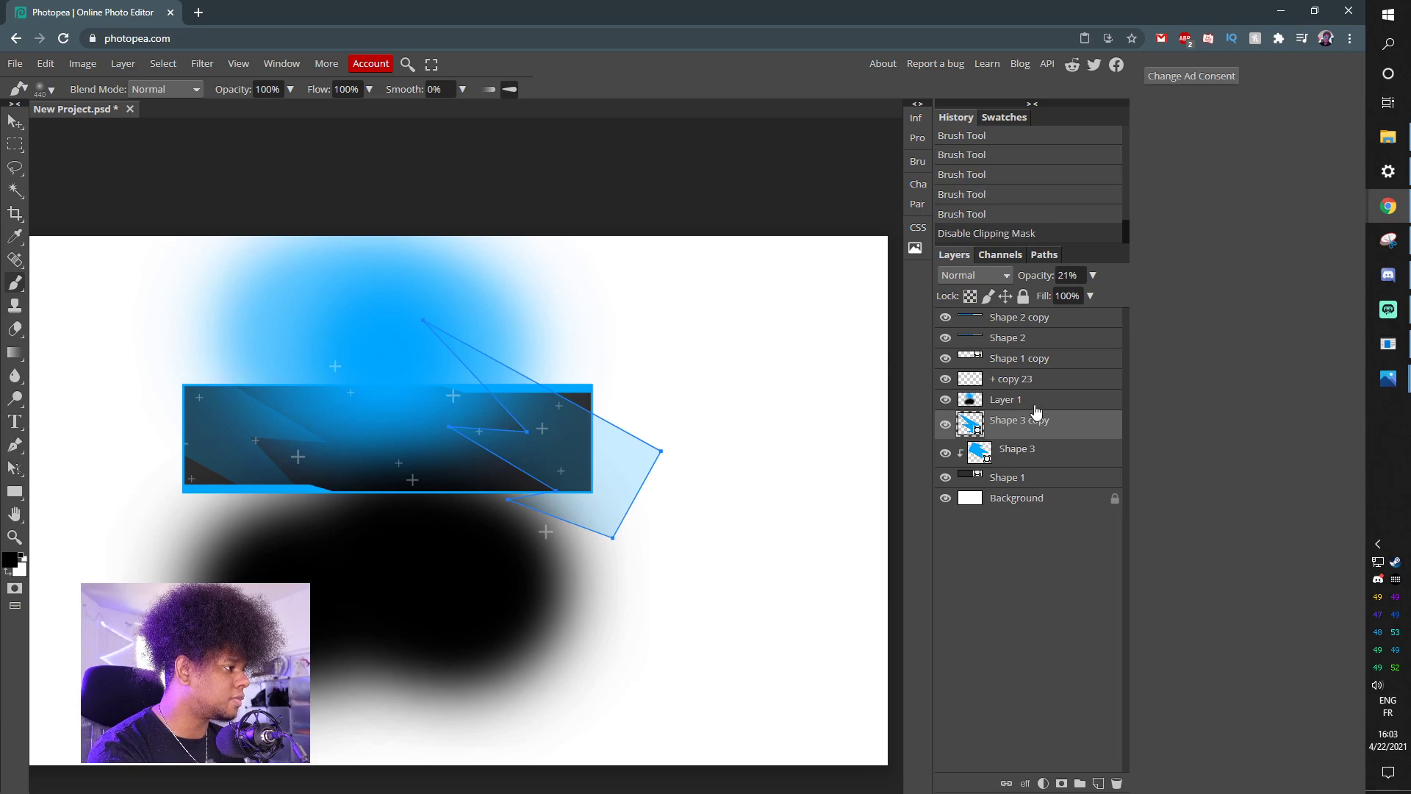
pyautogui.click(1036, 406)
pyautogui.hotkey('ctrl', 'alt', 'g')
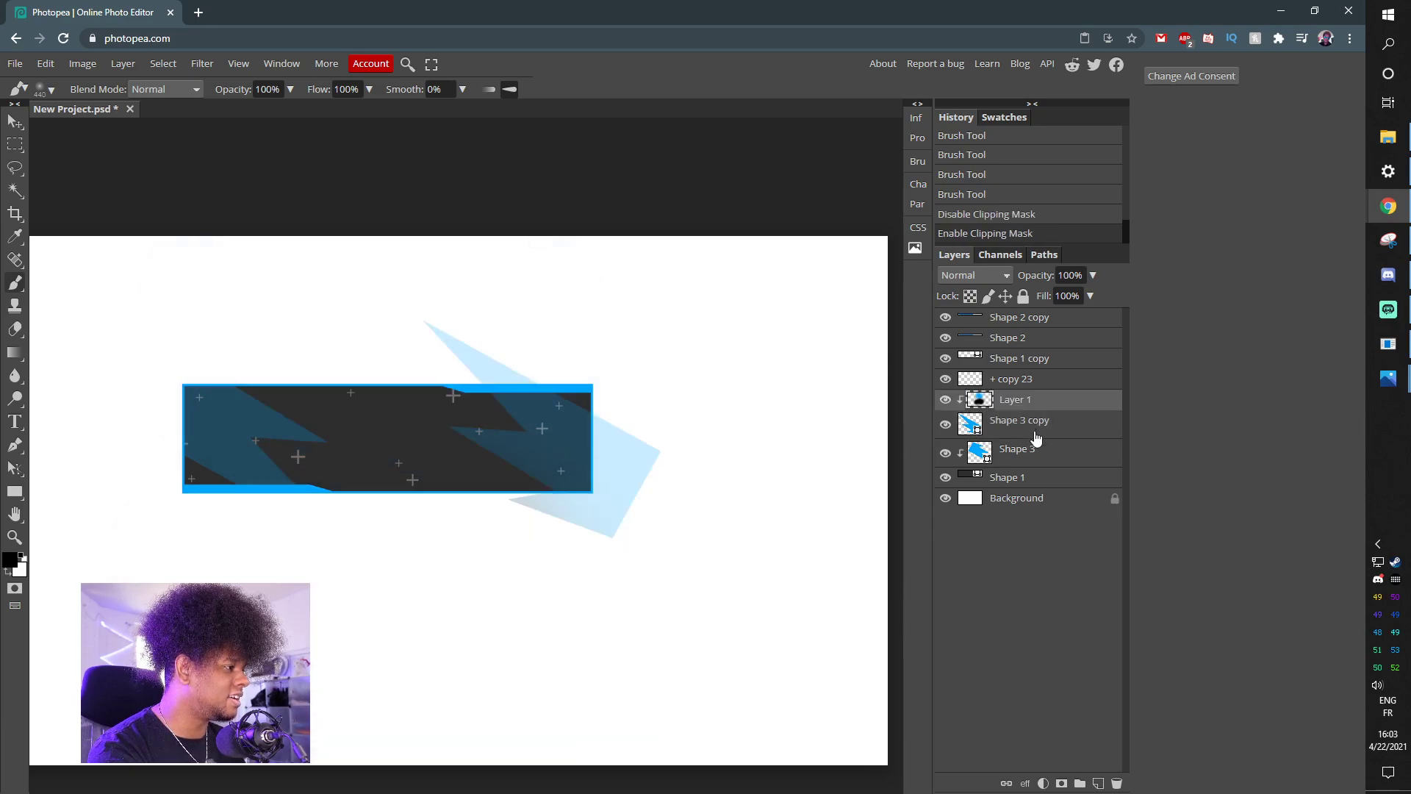
pyautogui.click(1035, 435)
pyautogui.hotkey('ctrl', 'alt', 'g')
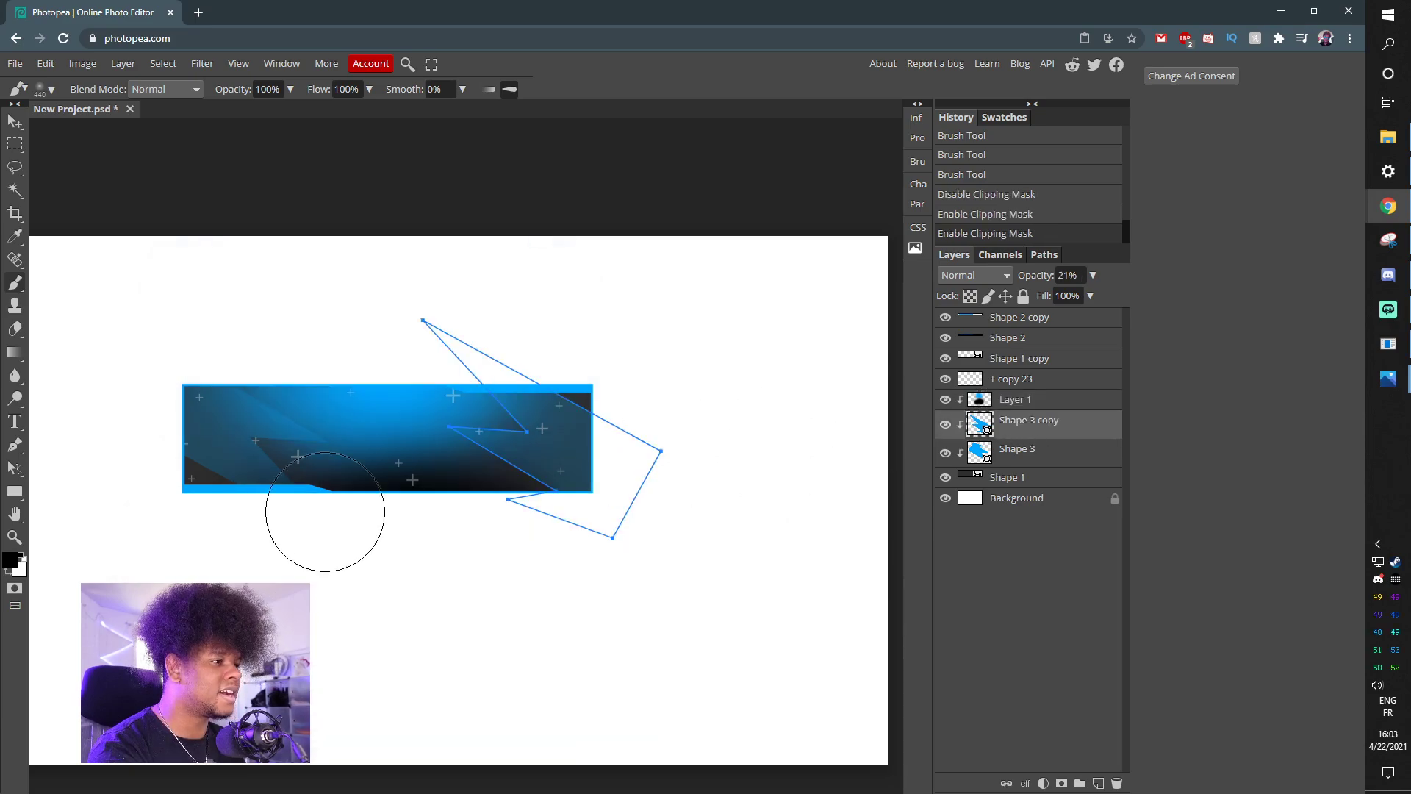
# Lower the painted glow layer's opacity to 22% and the left jagged shape's opacity to 9%
pyautogui.click(1051, 403)
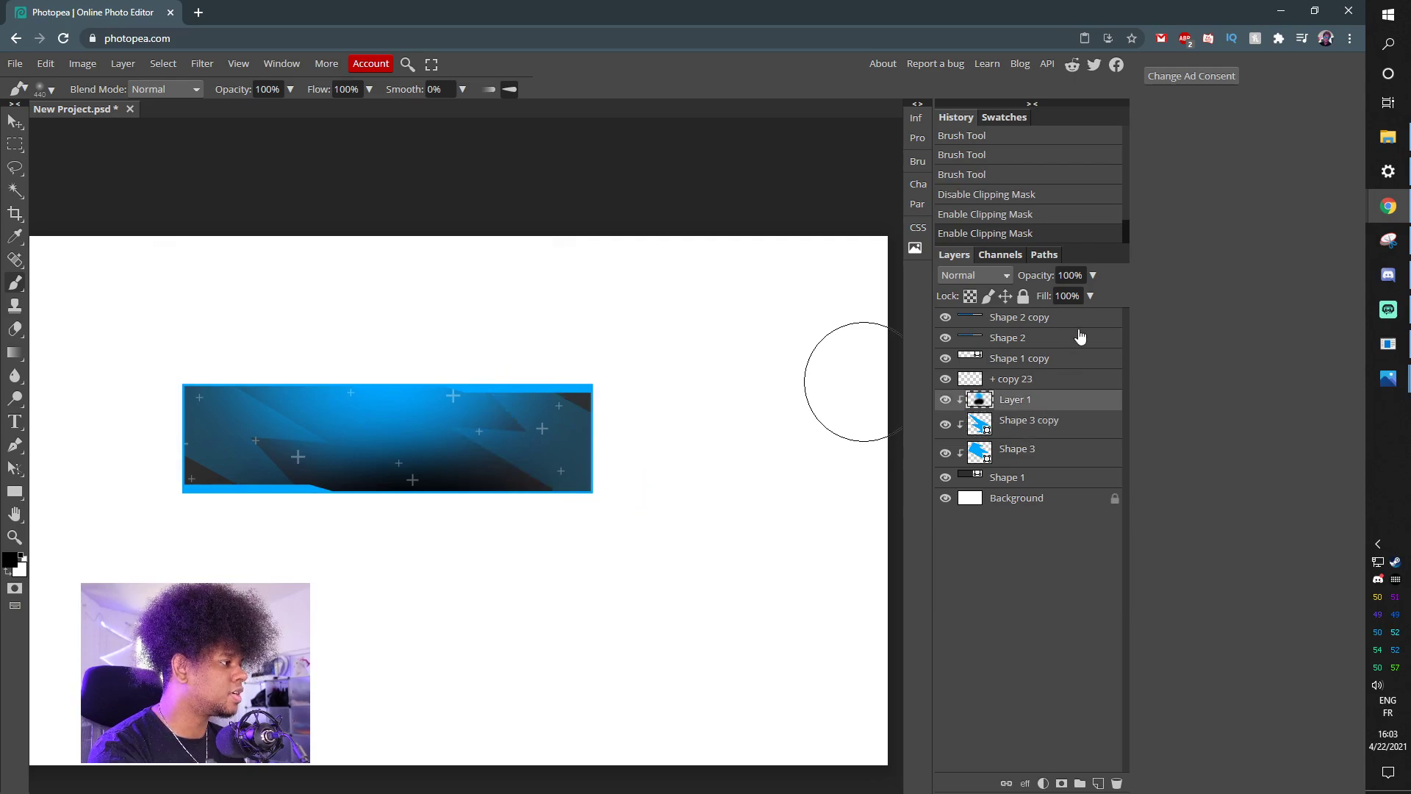
pyautogui.click(1091, 273)
pyautogui.moveTo(1090, 297); pyautogui.dragTo(1030, 308)
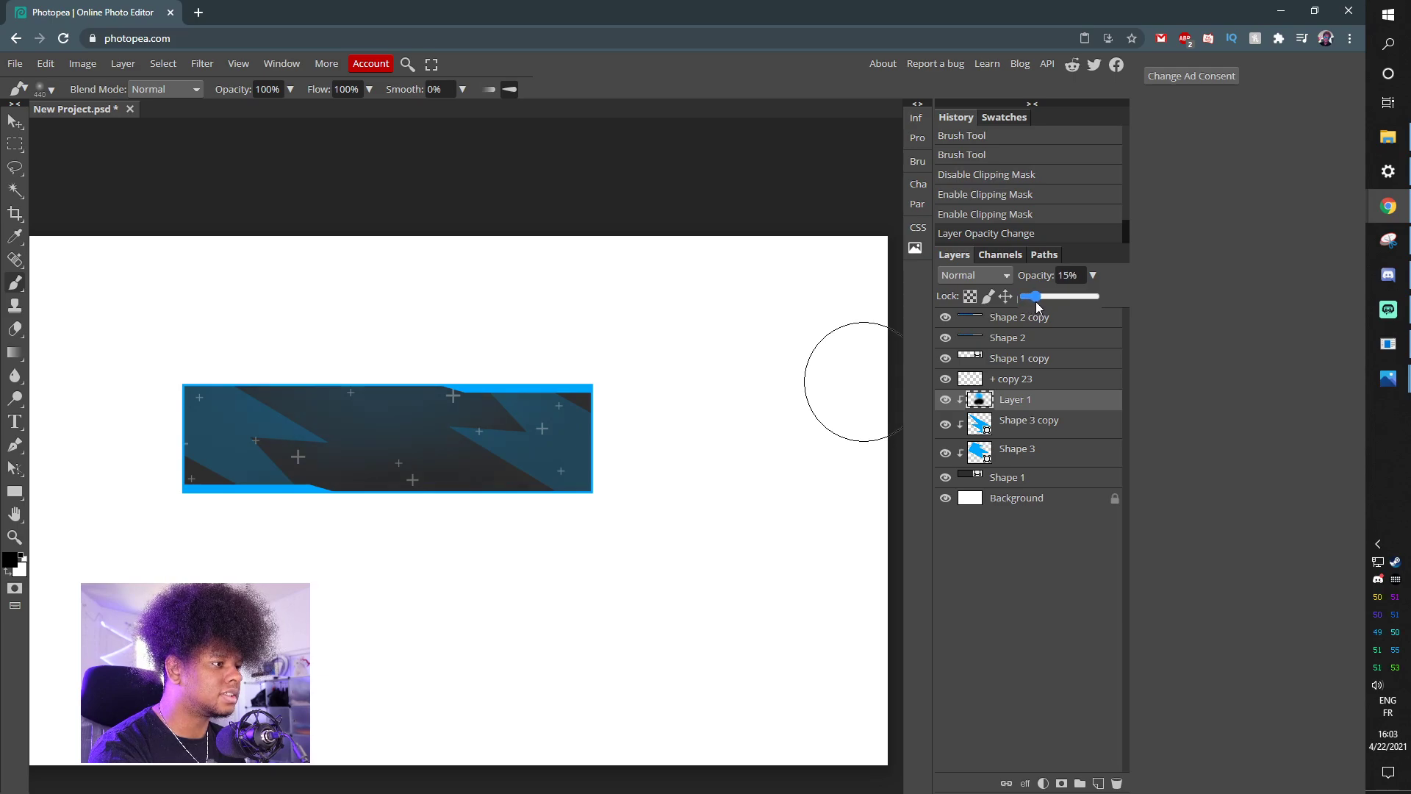
pyautogui.moveTo(1044, 307); pyautogui.dragTo(1033, 307)
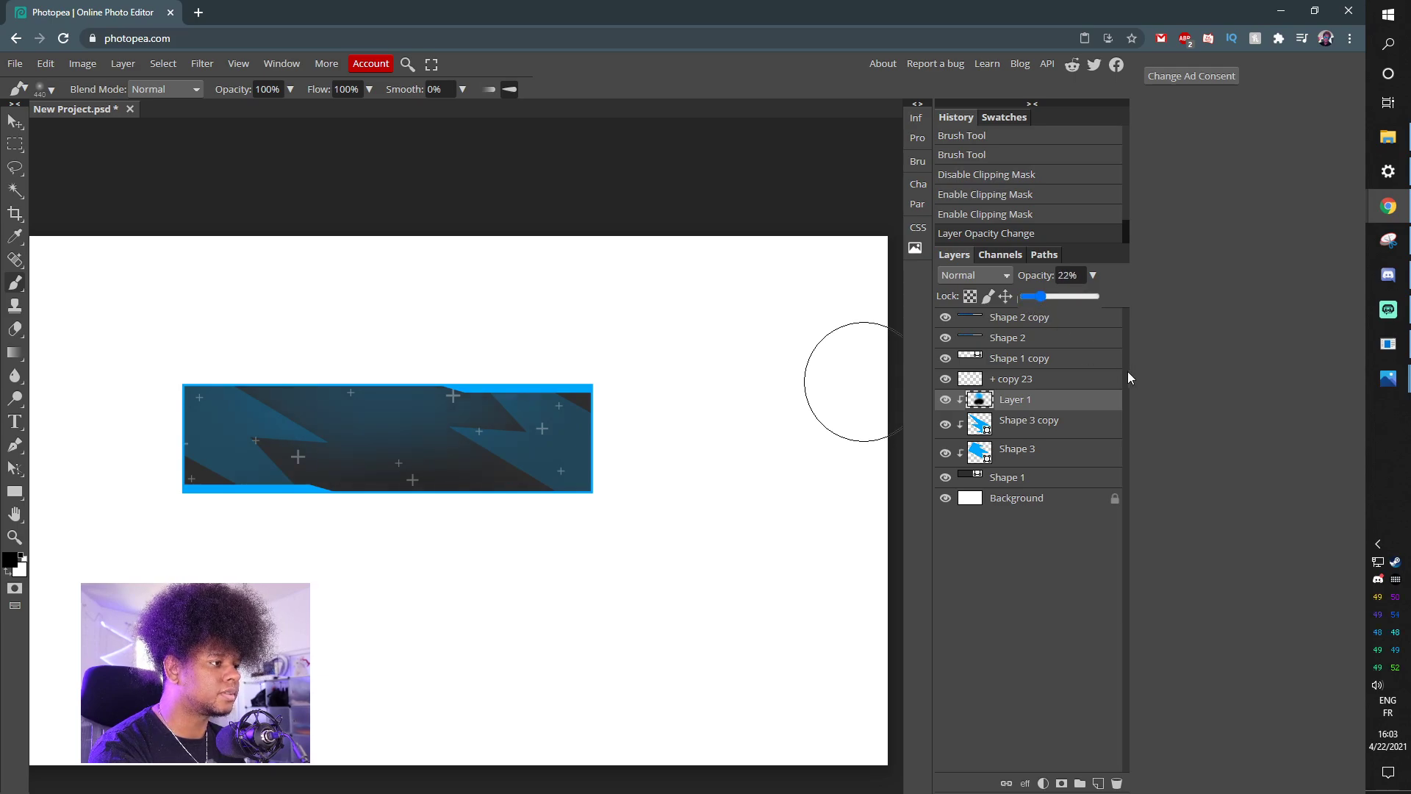
pyautogui.click(1088, 452)
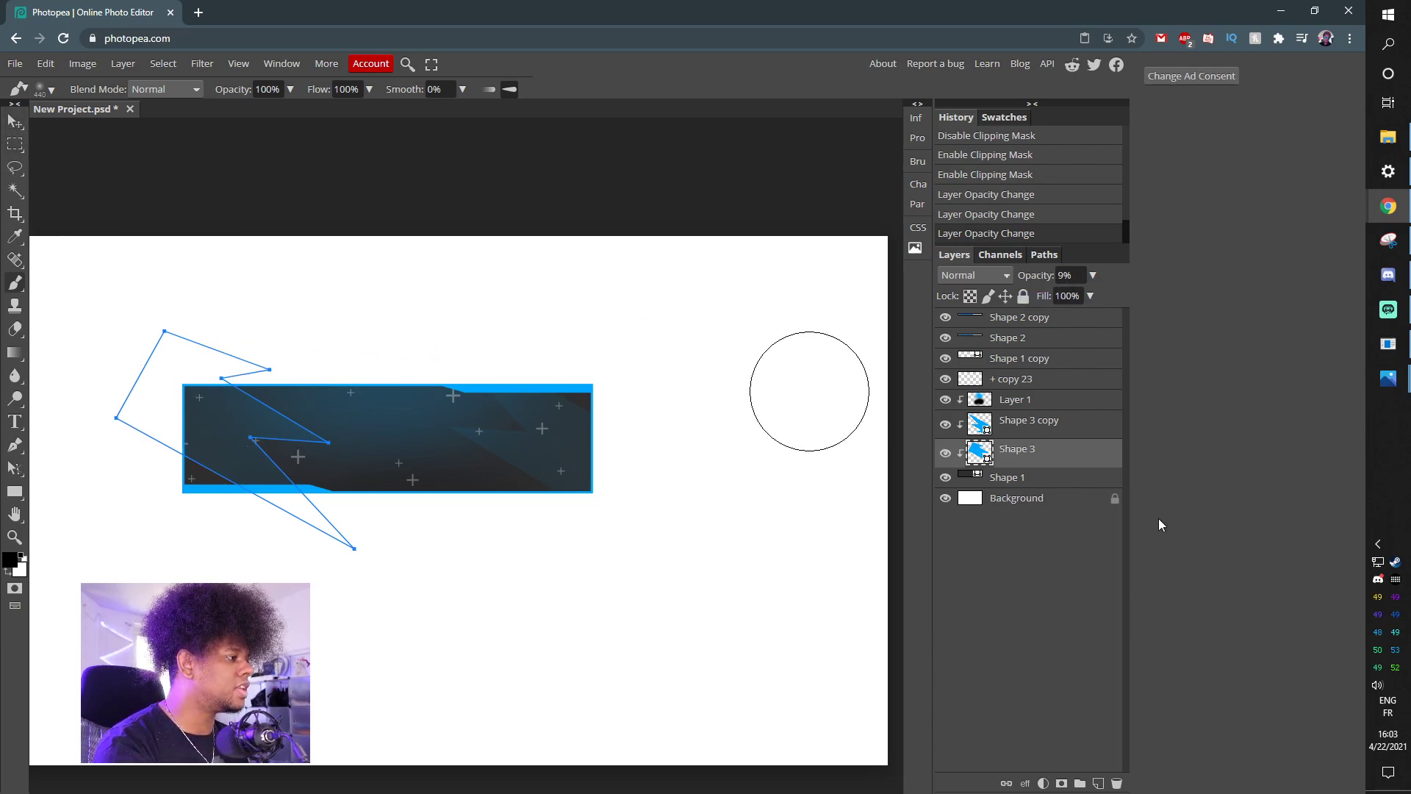
# Crop the canvas tightly to the banner's outer edges, about 837 × 225 px
pyautogui.click(15, 216)
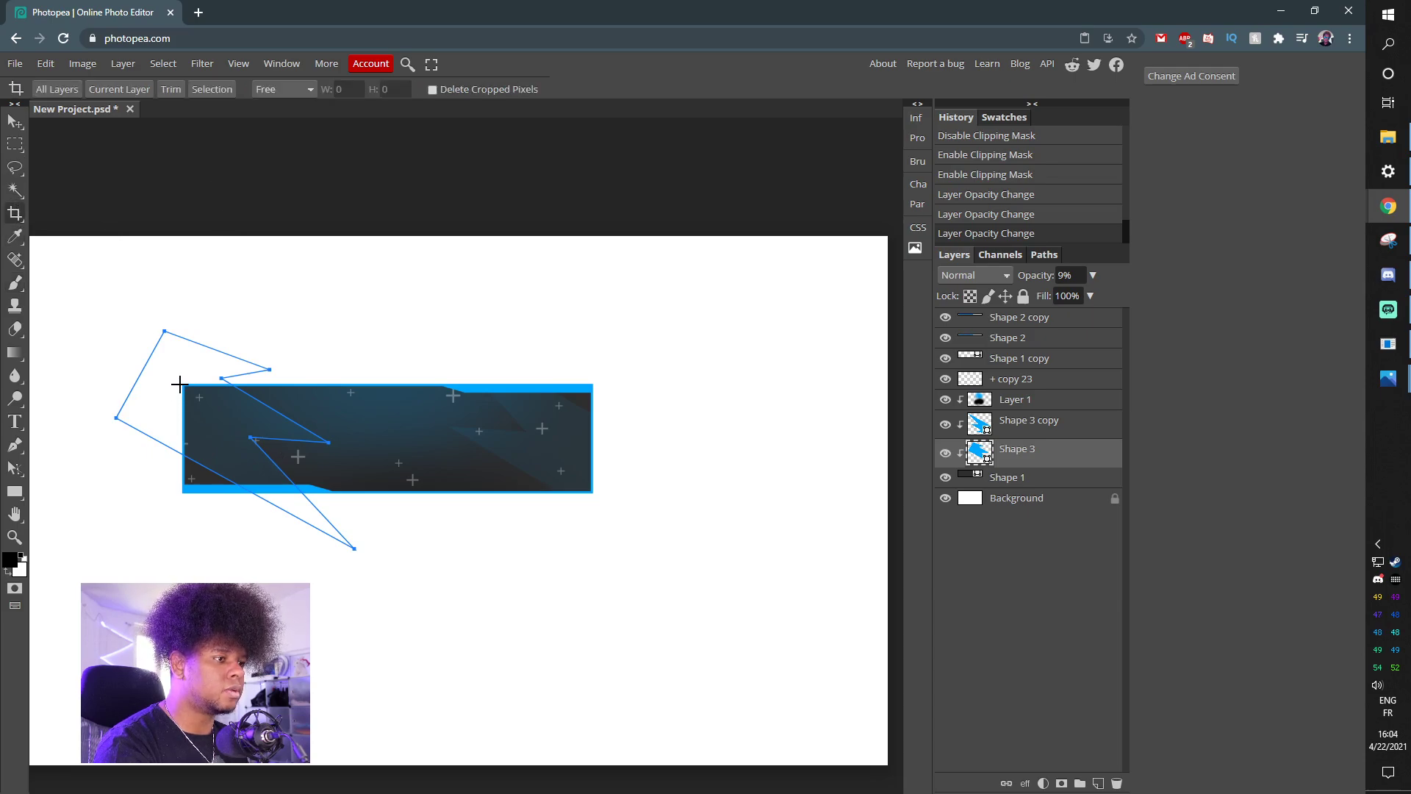
pyautogui.moveTo(181, 384); pyautogui.dragTo(786, 550)
pyautogui.scroll(2, 207, 382)
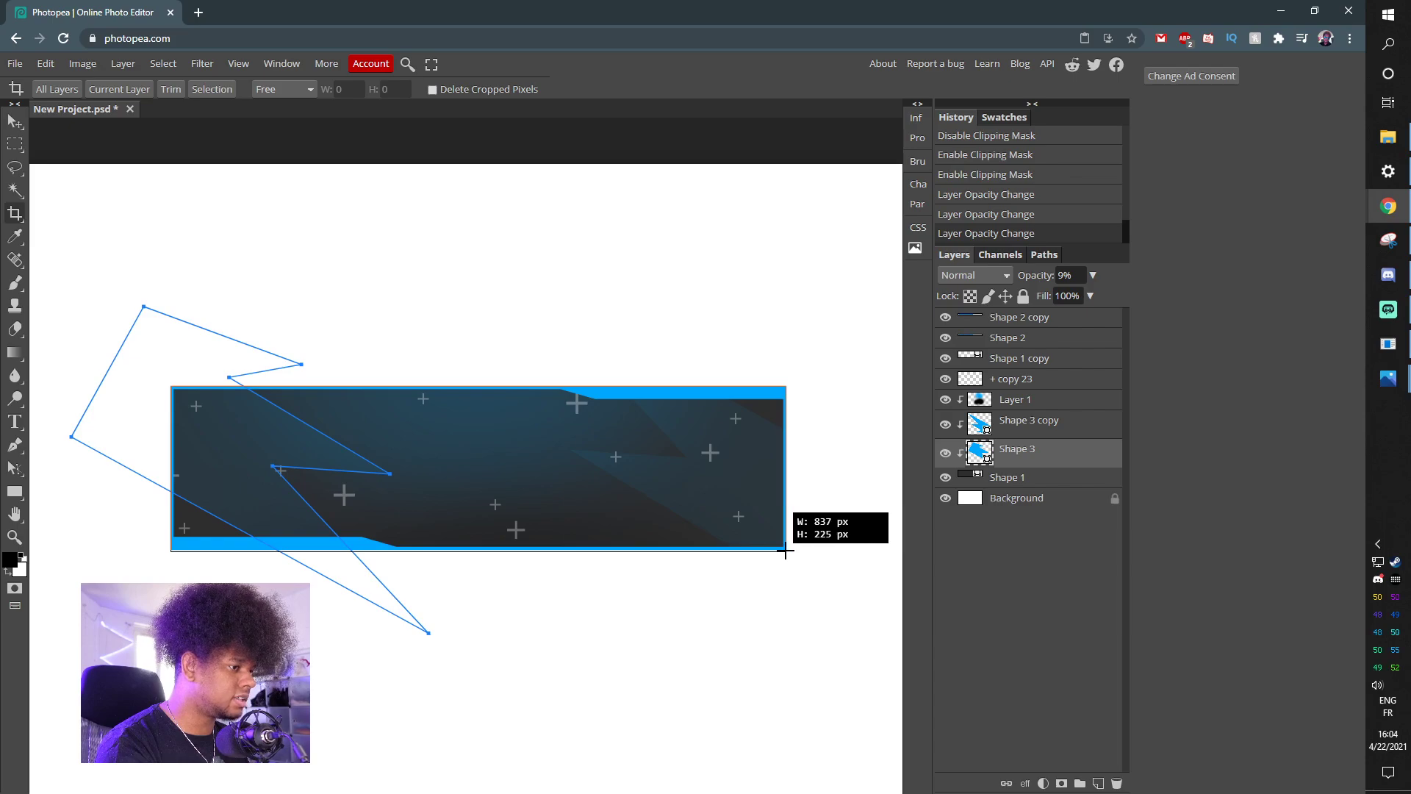
pyautogui.moveTo(785, 550); pyautogui.dragTo(785, 548)
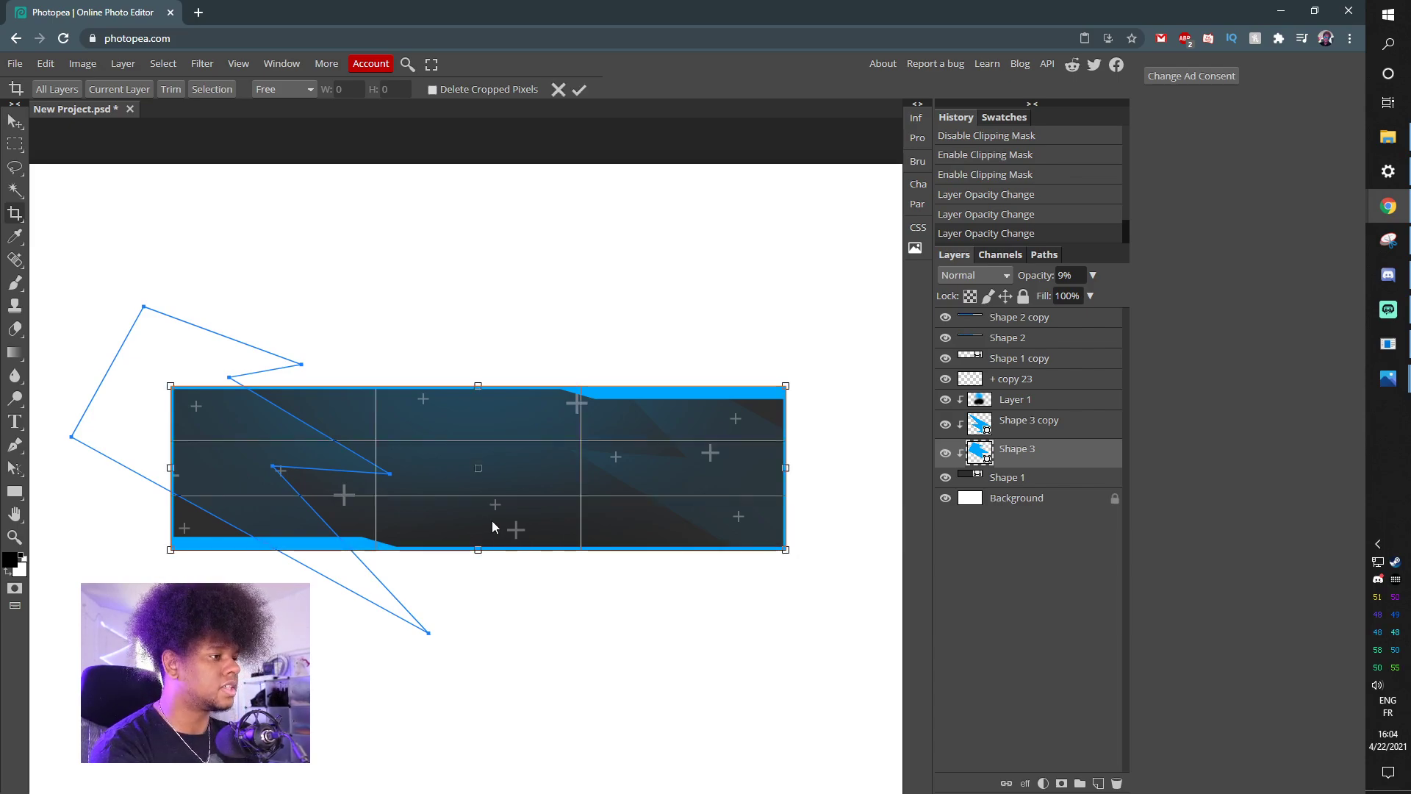
pyautogui.press('Return')
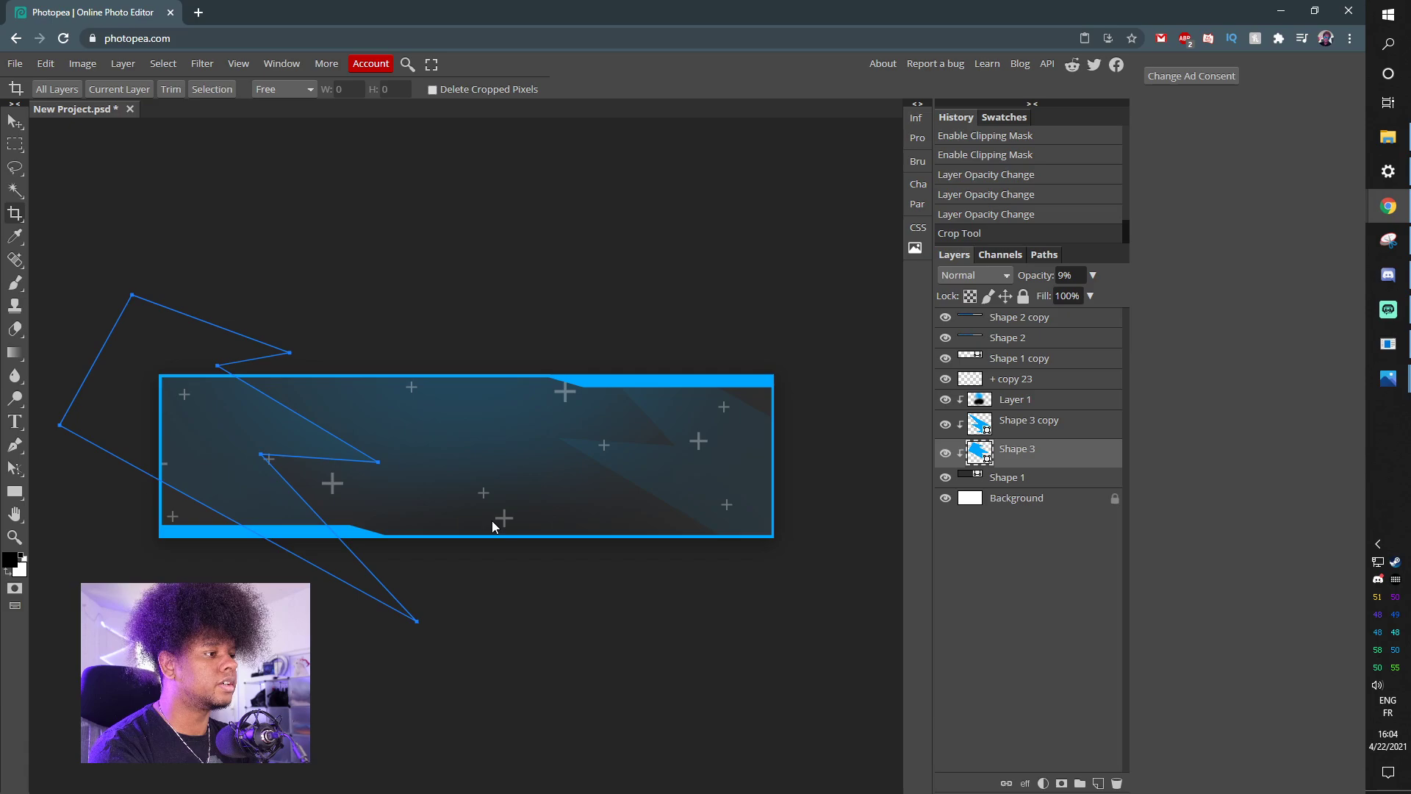
# Add the white text "FOLLOWER" on the banner, above the topmost shape layer
pyautogui.click(1010, 317)
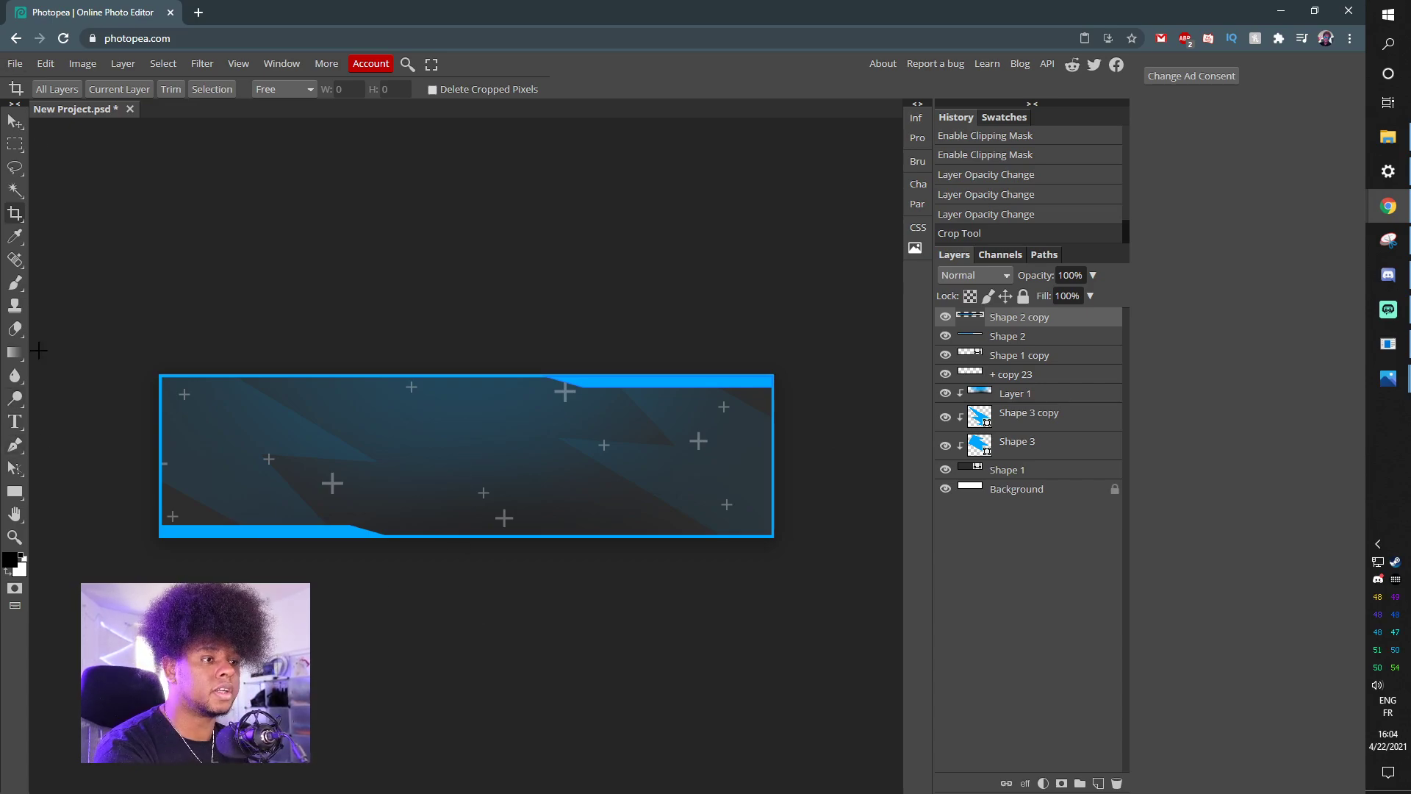
pyautogui.click(15, 422)
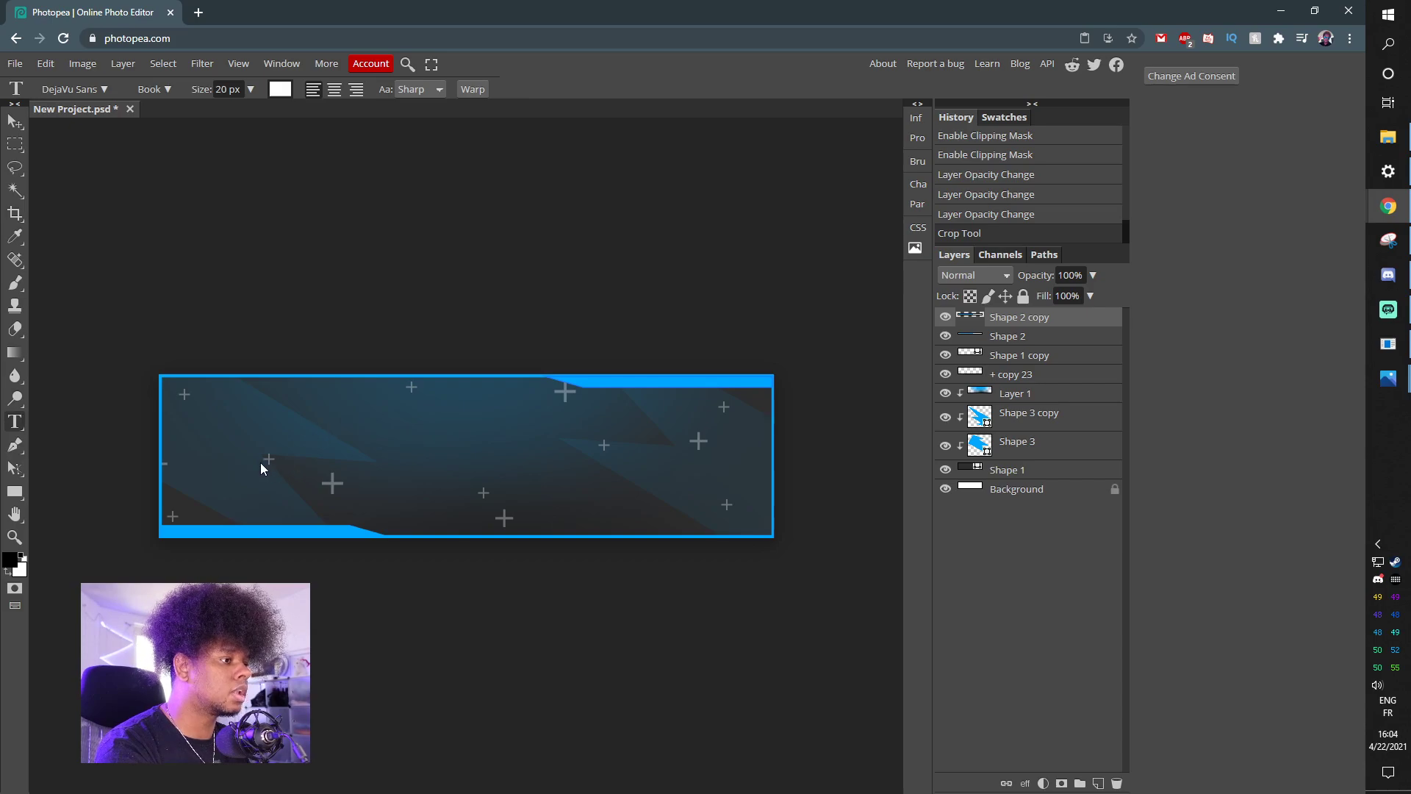
pyautogui.click(261, 462)
pyautogui.write('FOL')
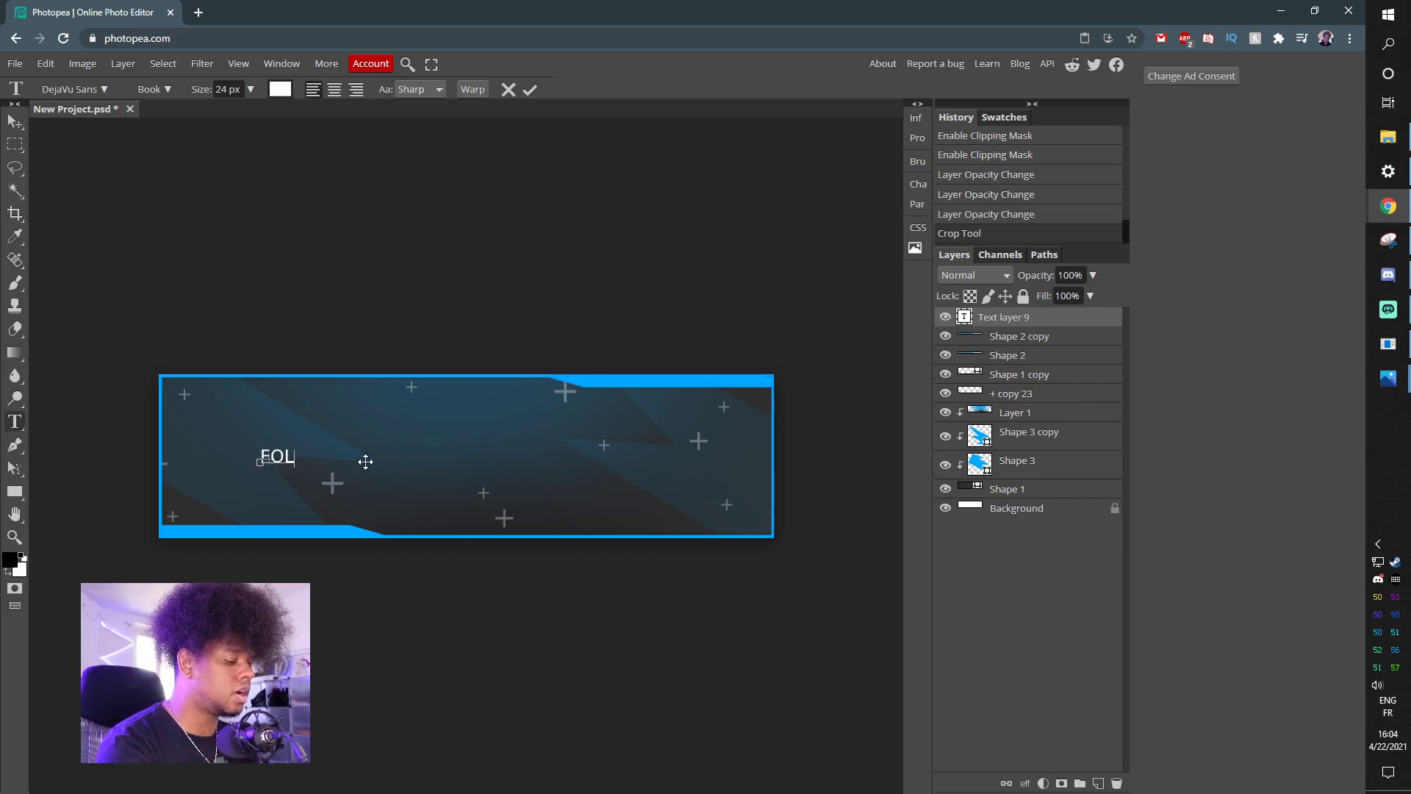
pyautogui.write('LOWER')
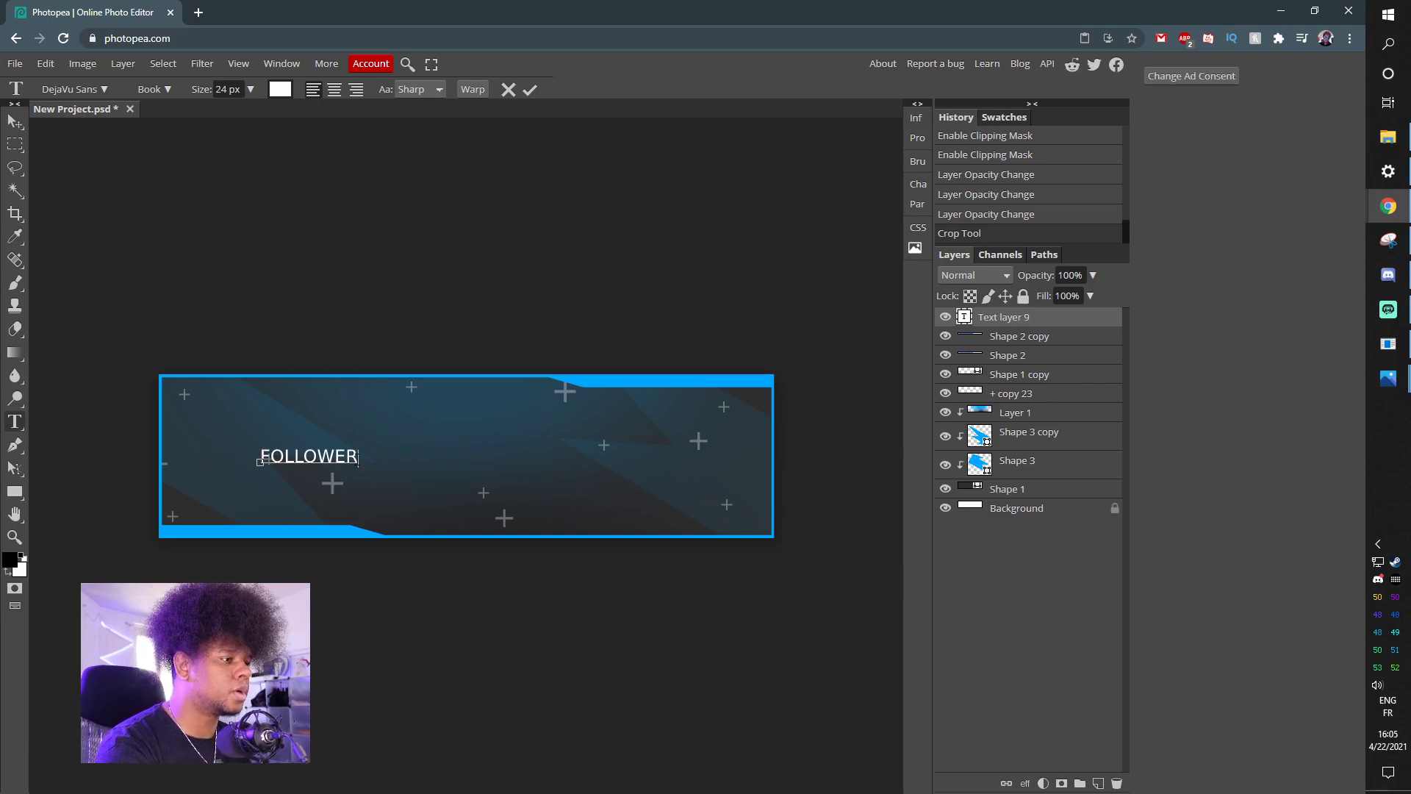
# Enlarge the FOLLOWER text to 111 px and move it to the middle of the banner
pyautogui.moveTo(358, 462); pyautogui.dragTo(259, 461)
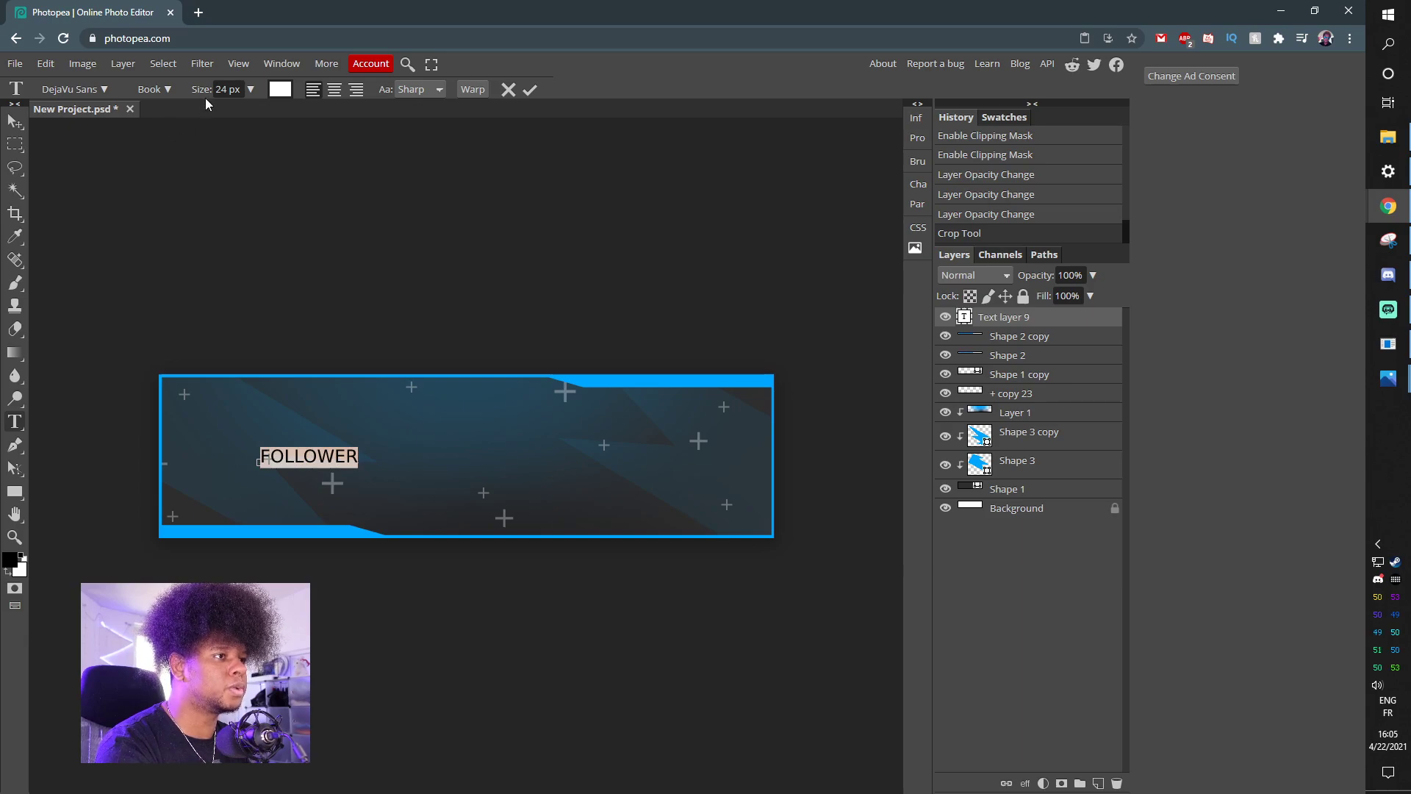
pyautogui.moveTo(203, 89); pyautogui.dragTo(253, 91)
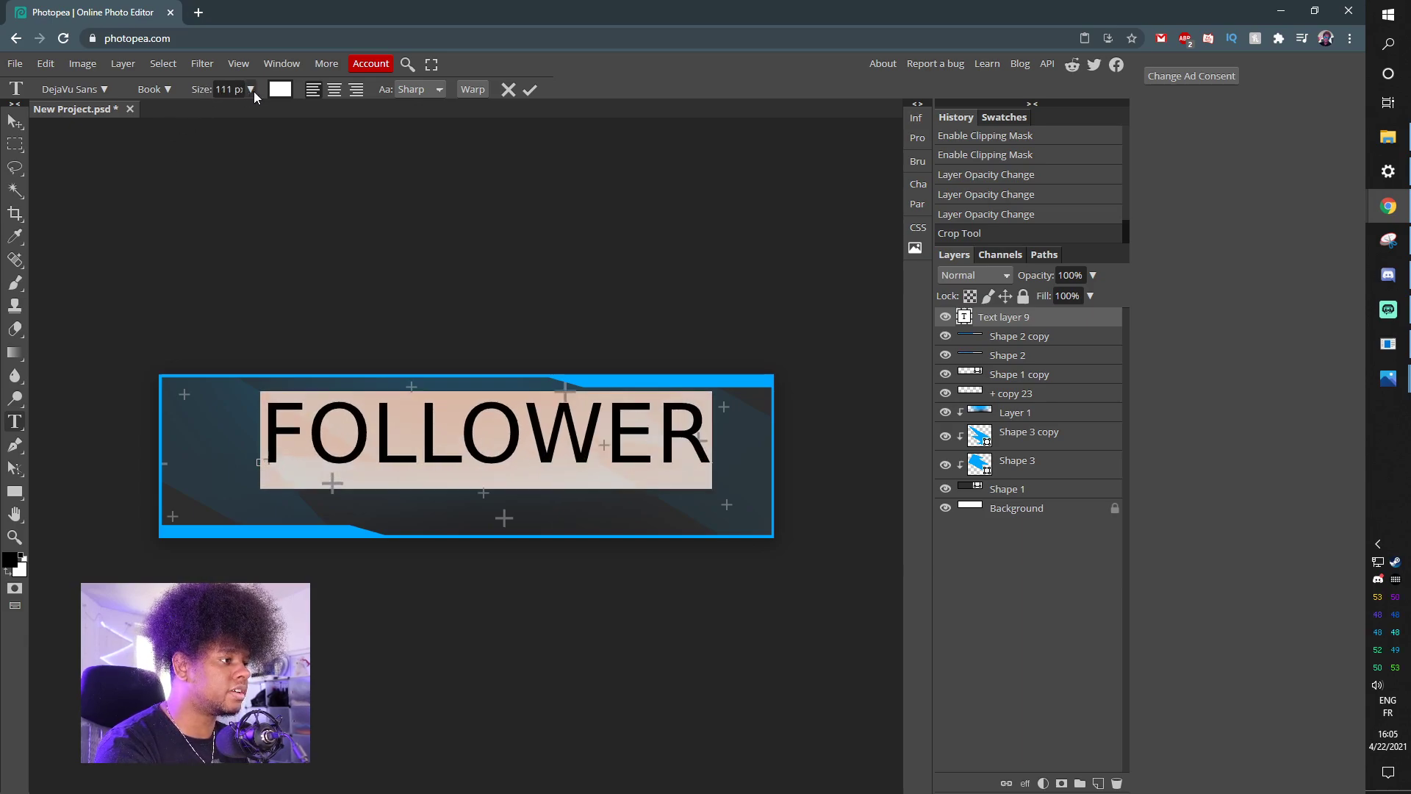
pyautogui.click(15, 122)
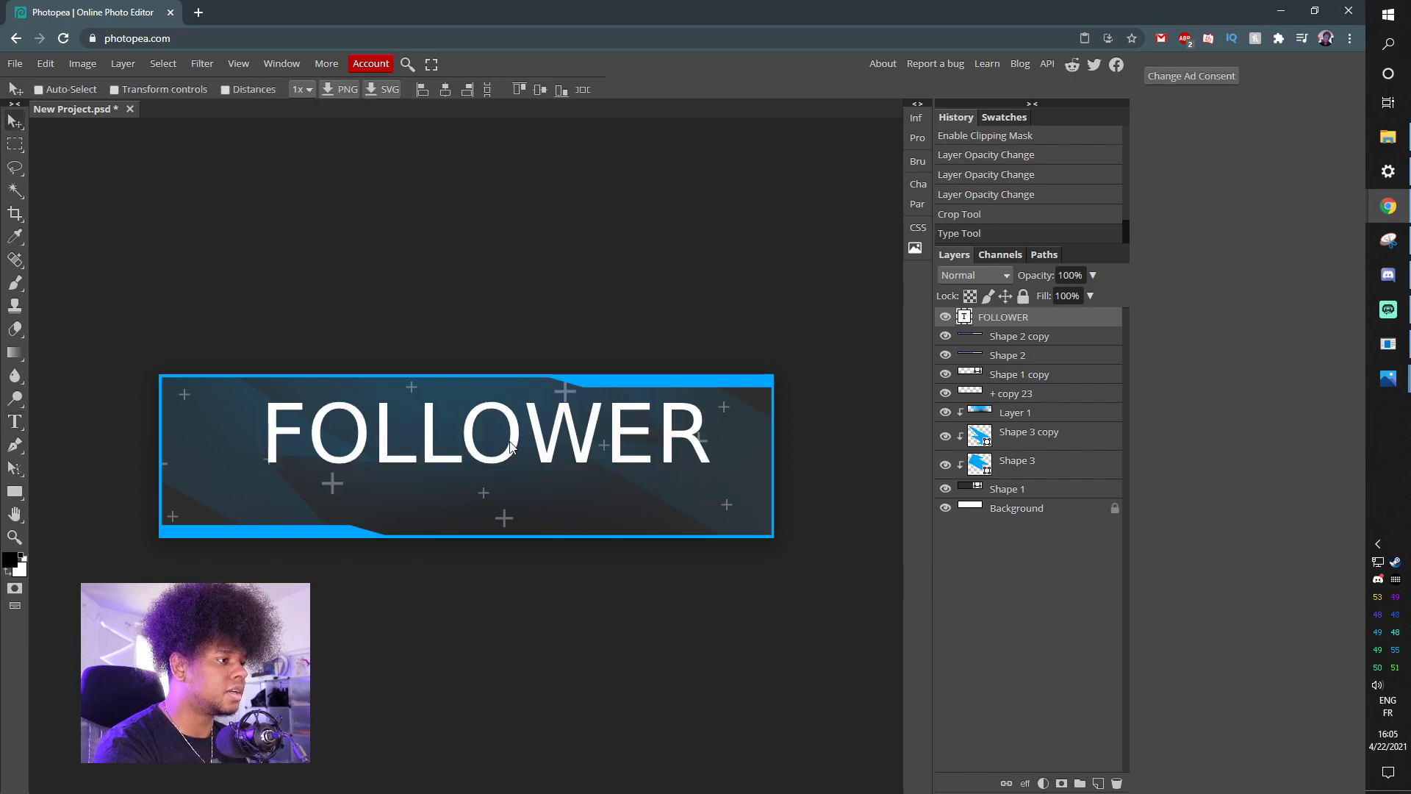
pyautogui.moveTo(509, 445); pyautogui.dragTo(487, 469)
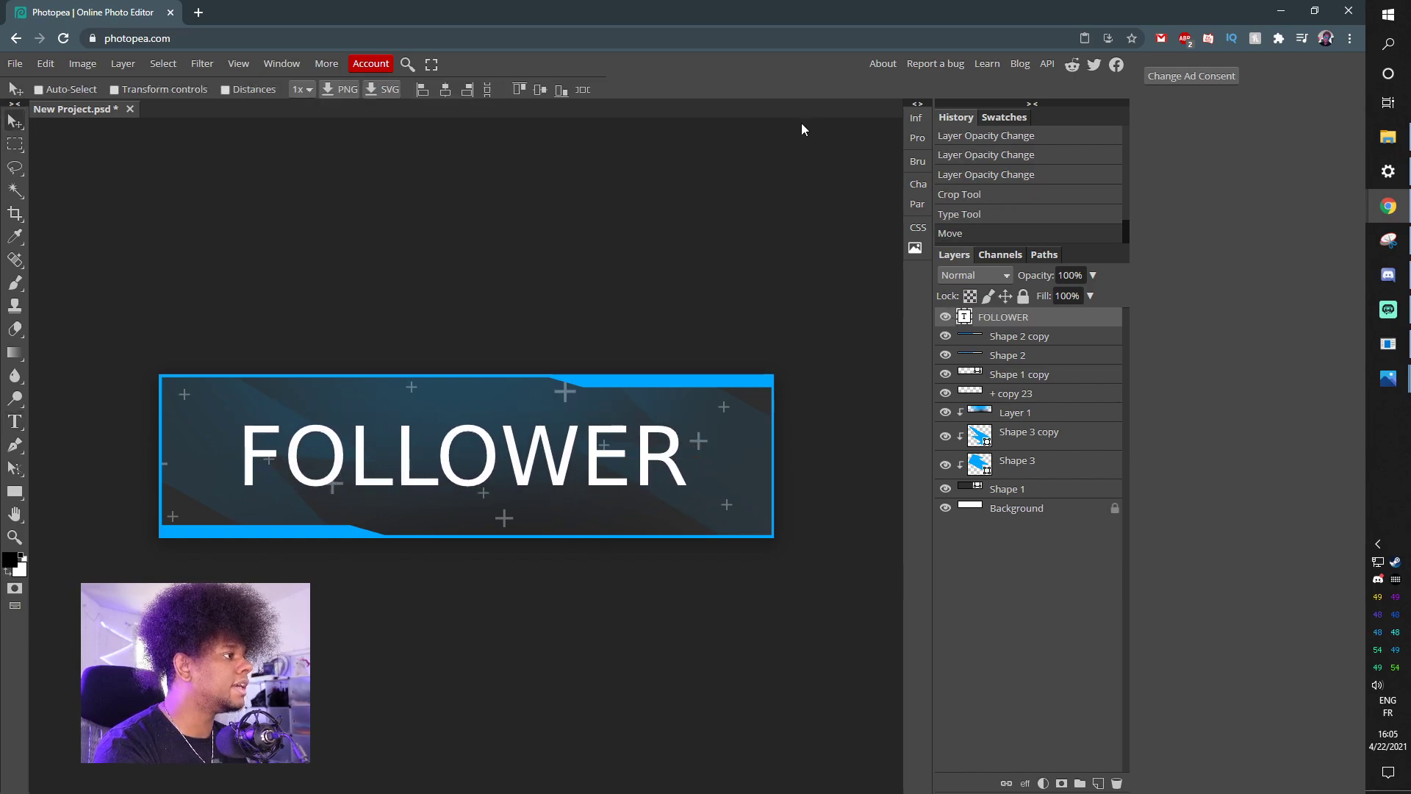
# Set the FOLLOWER text's tracking to 118% and its font style to Bold
pyautogui.click(916, 185)
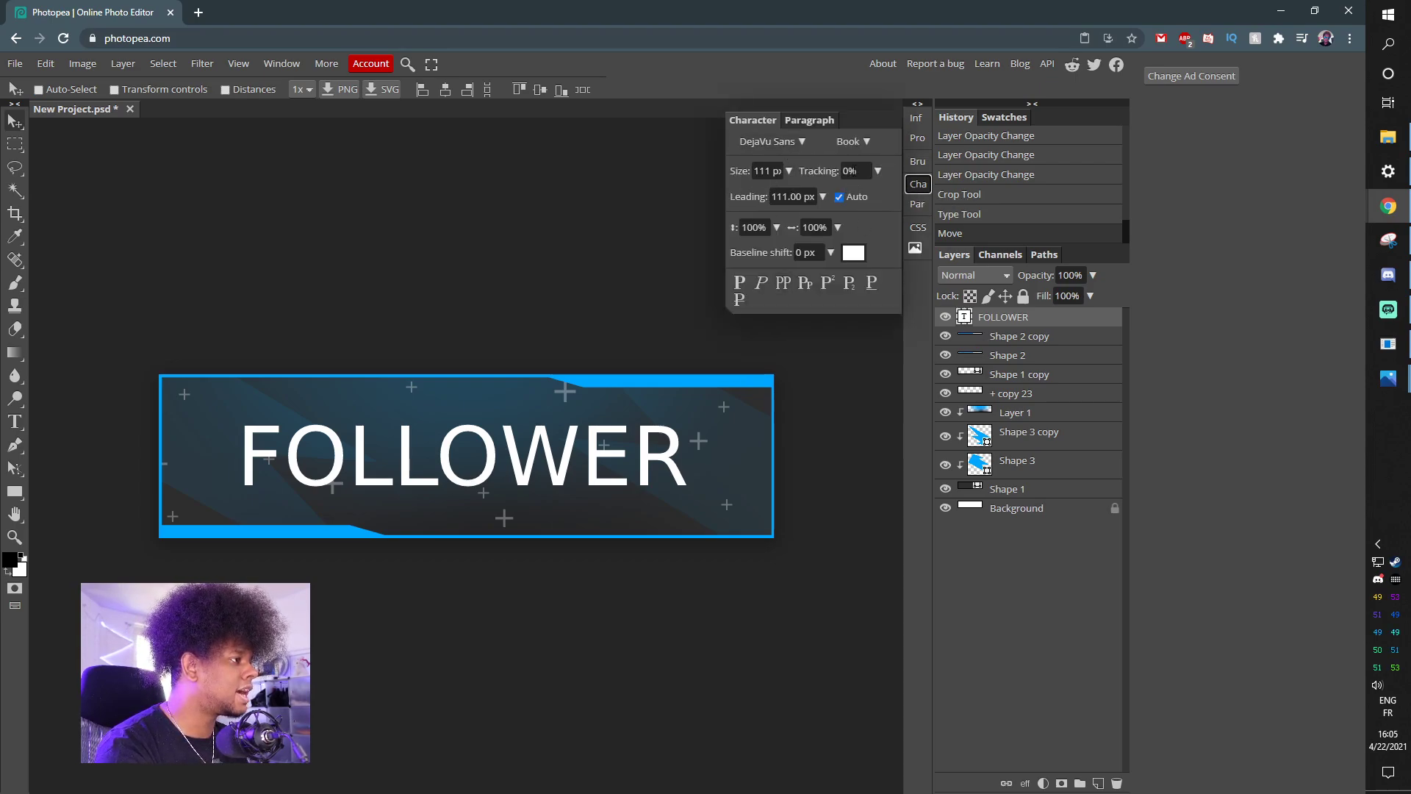
pyautogui.click(877, 171)
pyautogui.moveTo(808, 193); pyautogui.dragTo(841, 195)
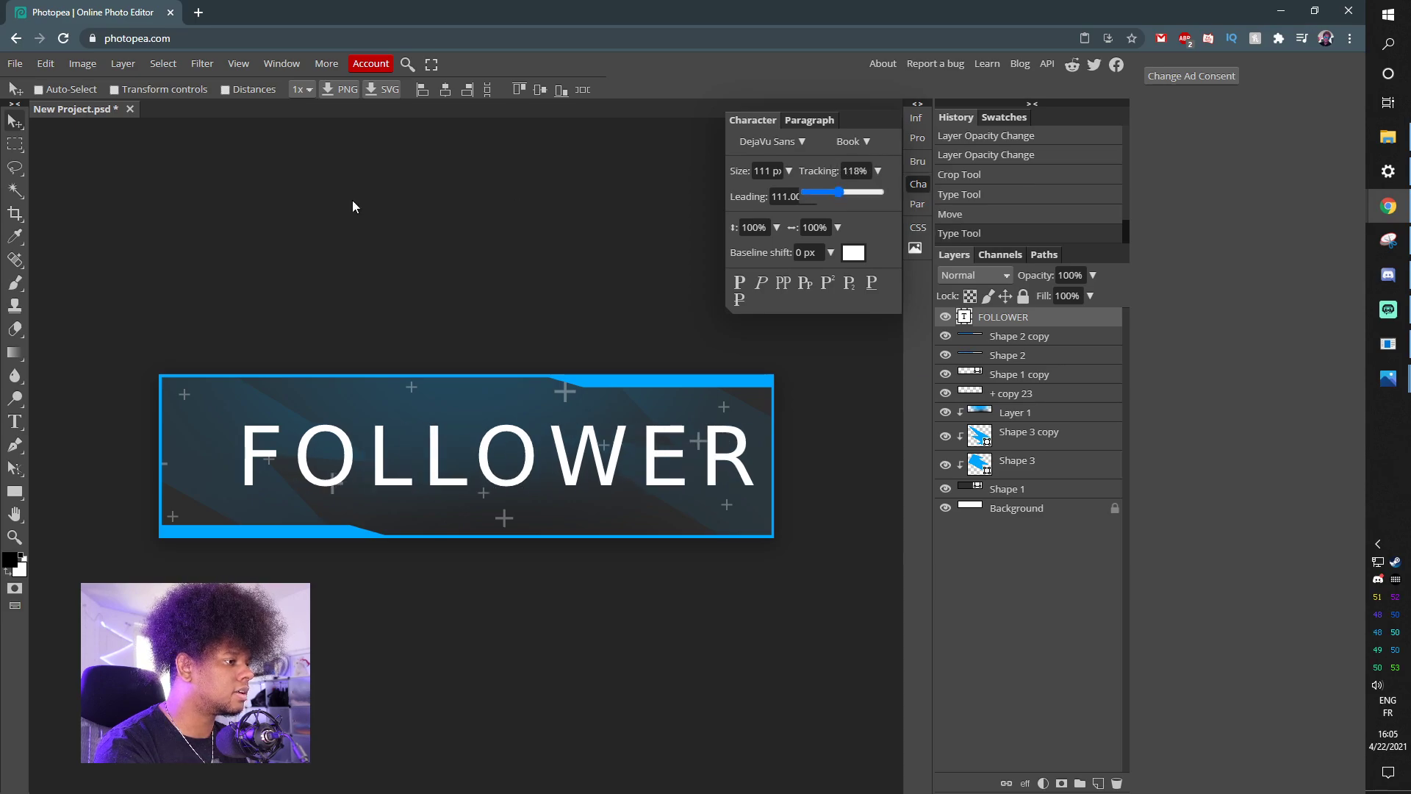
pyautogui.click(853, 141)
pyautogui.click(870, 328)
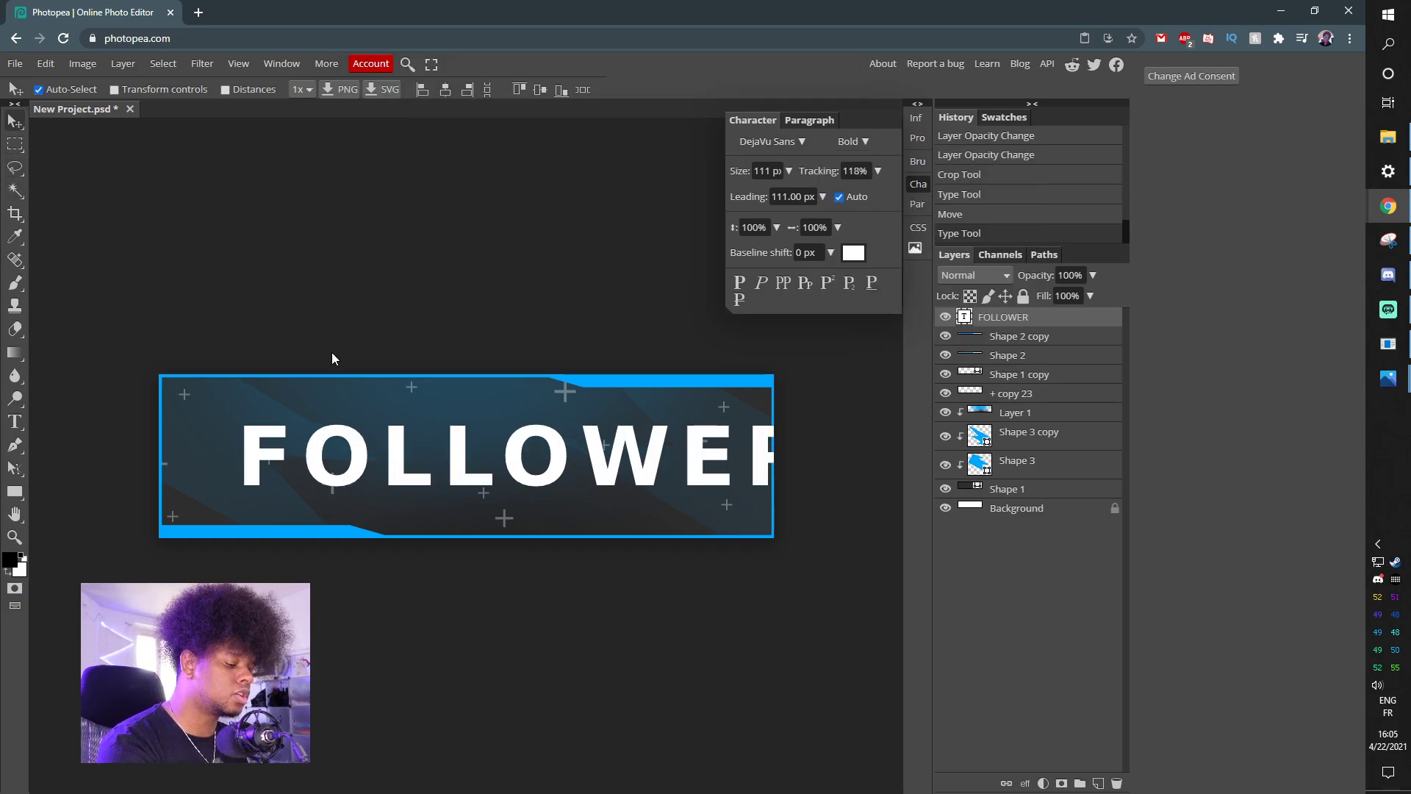
# Scale the FOLLOWER text down proportionally to 78.98% so it fits inside the banner
pyautogui.hotkey('ctrl', 't')
pyautogui.moveTo(812, 419); pyautogui.dragTo(688, 428)
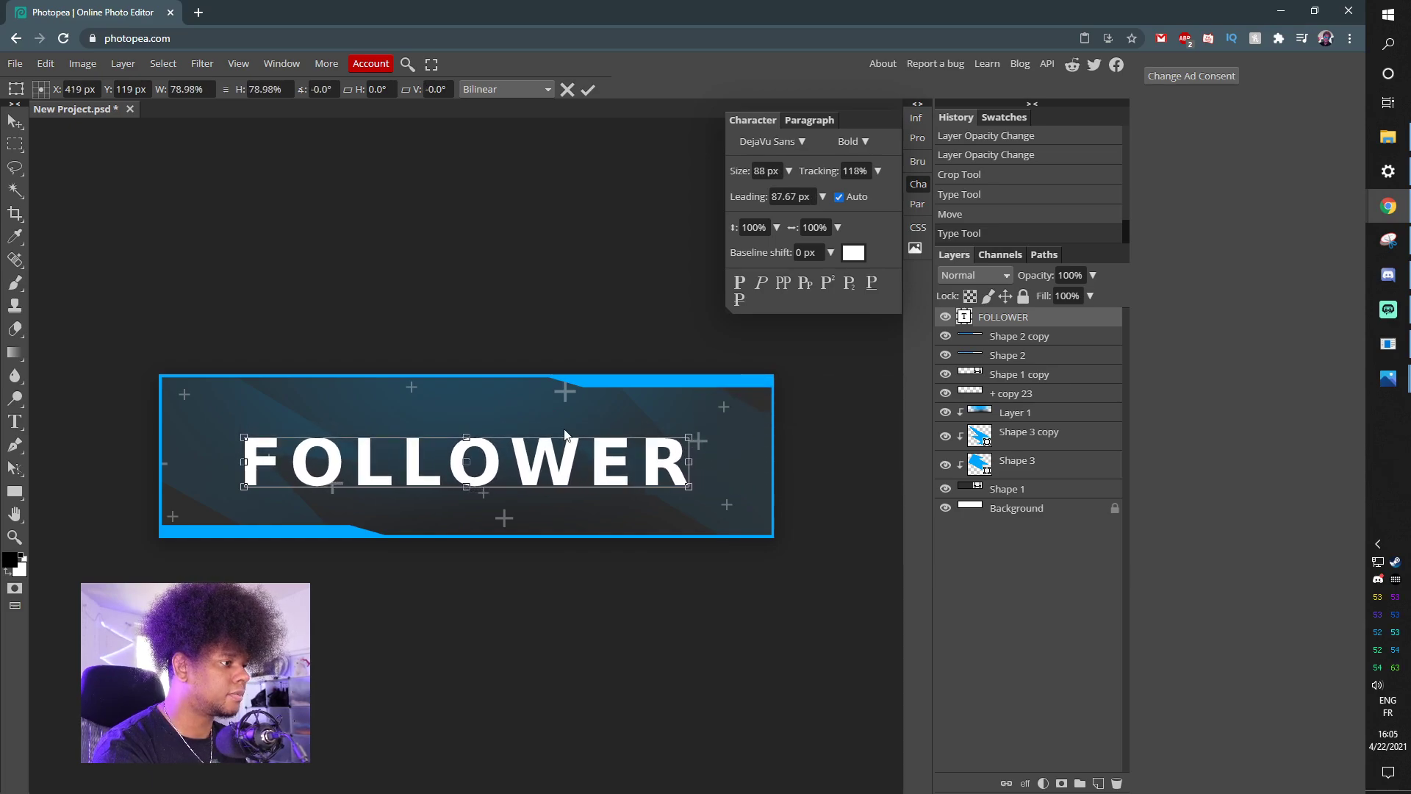
pyautogui.press('Return')
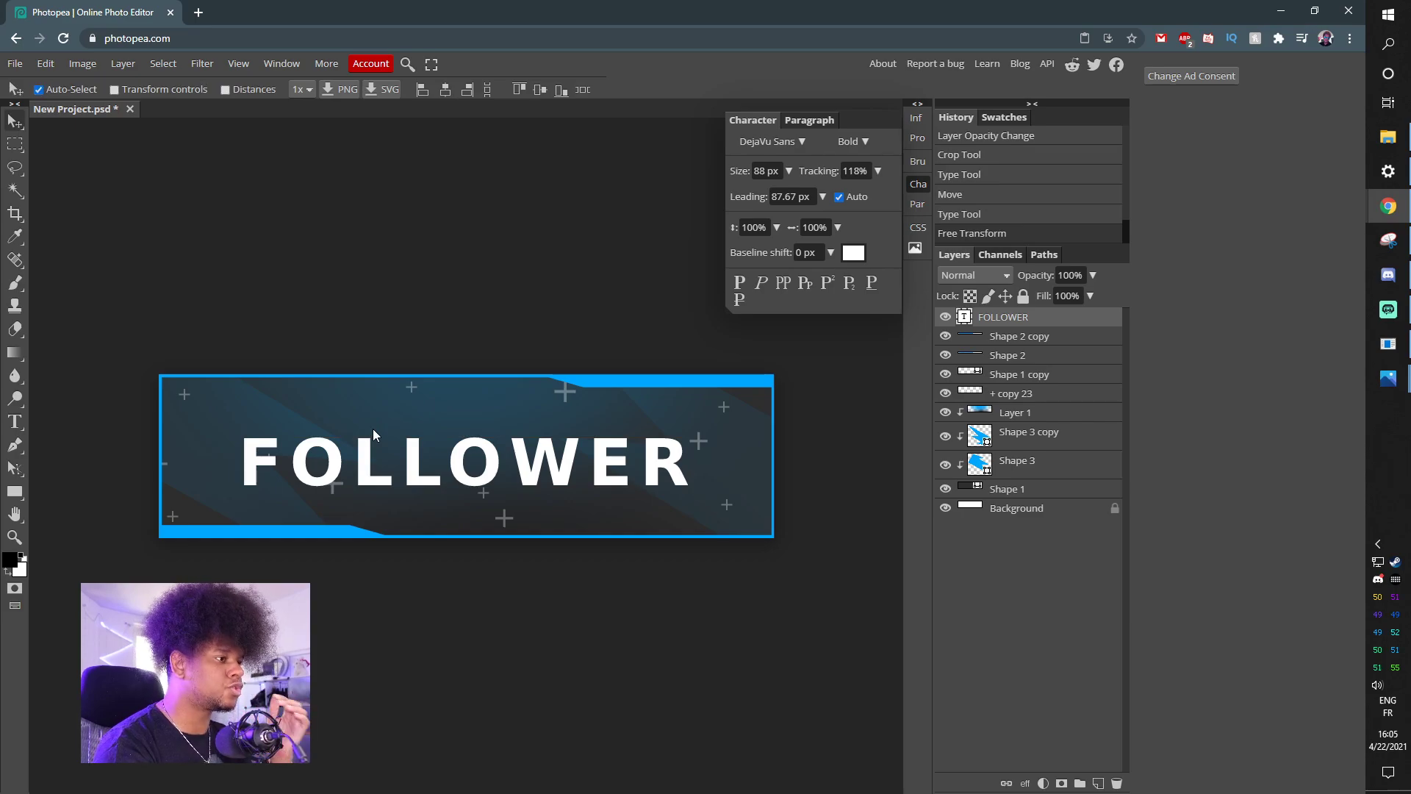
# Centre the FOLLOWER text vertically on the whole canvas and clear the selection
pyautogui.hotkey('ctrl', 'a')
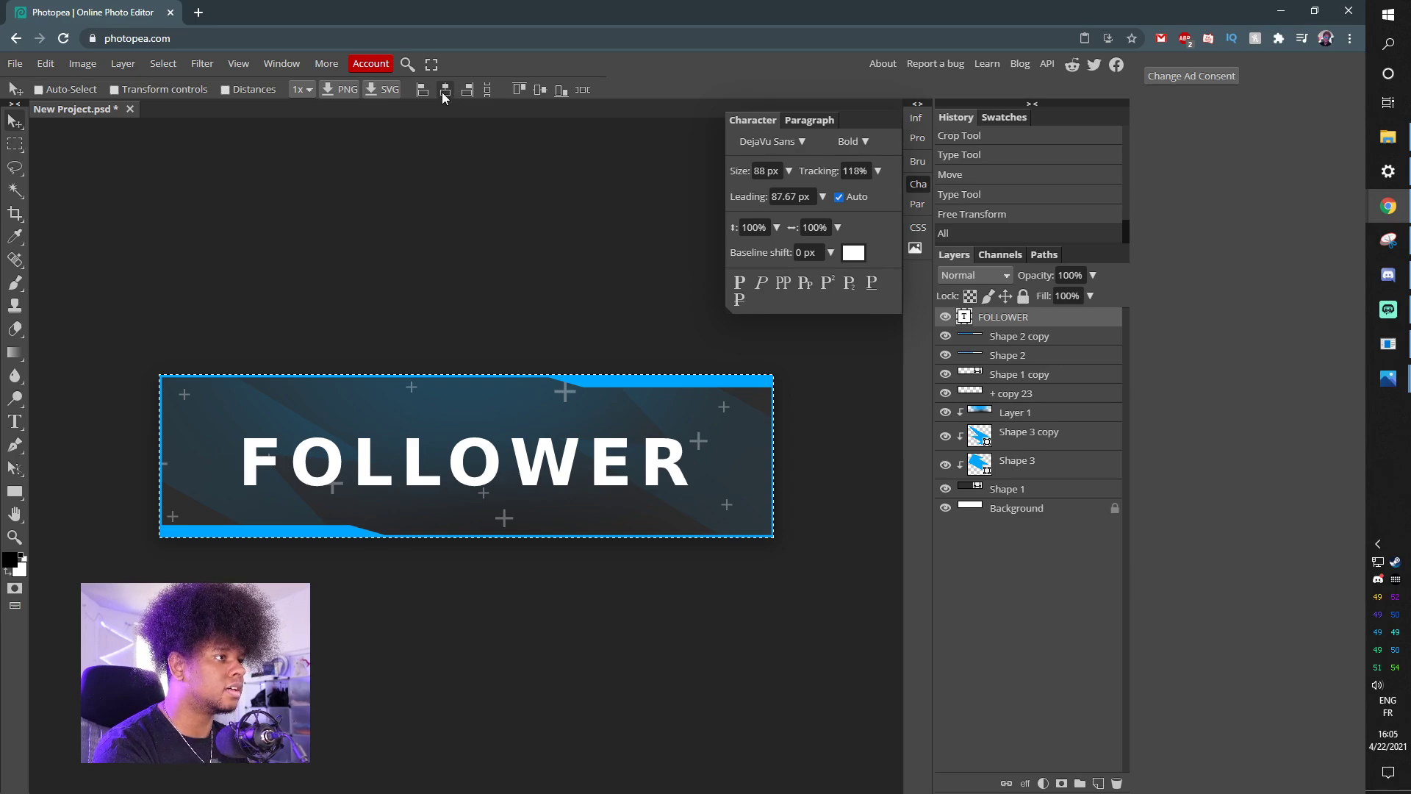
pyautogui.click(540, 89)
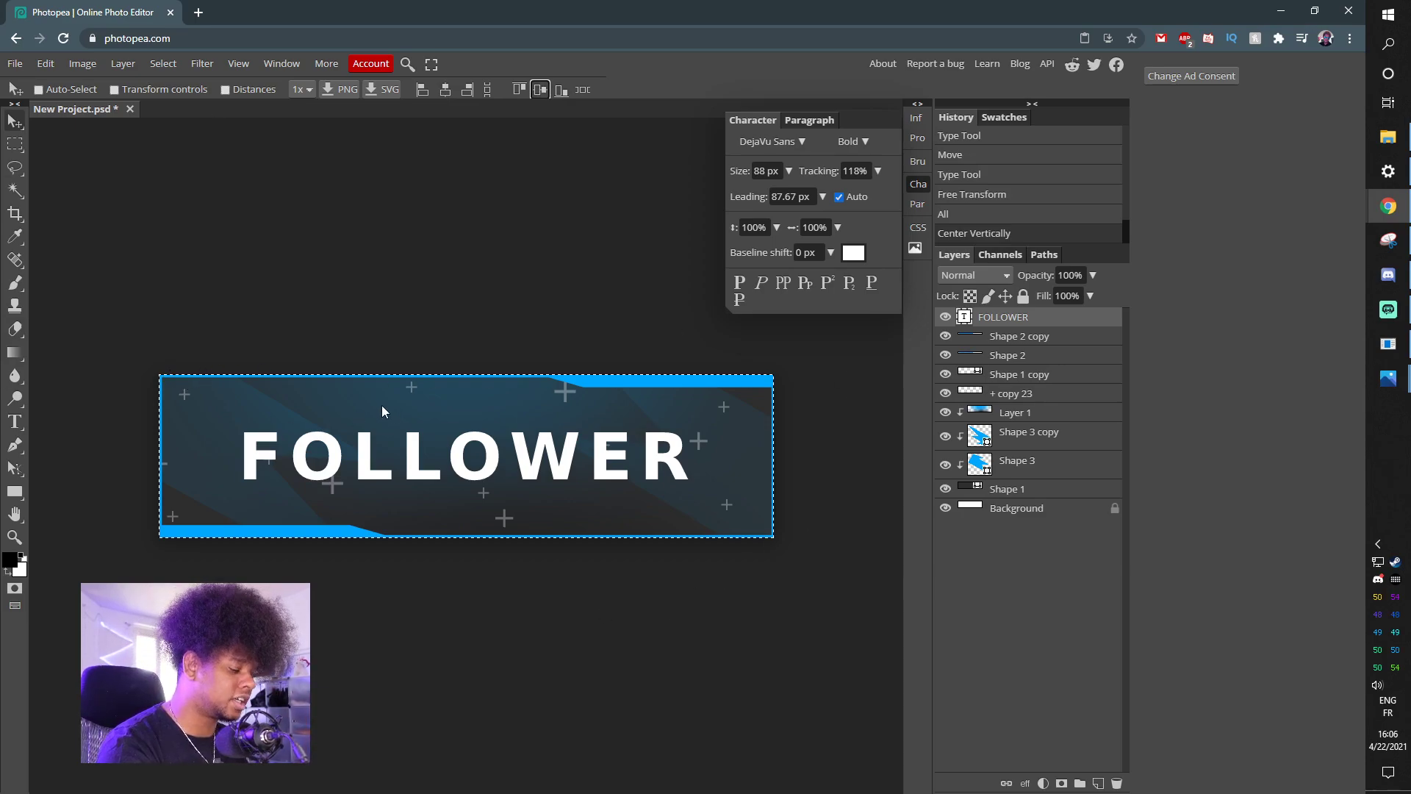
pyautogui.hotkey('ctrl', 'd')
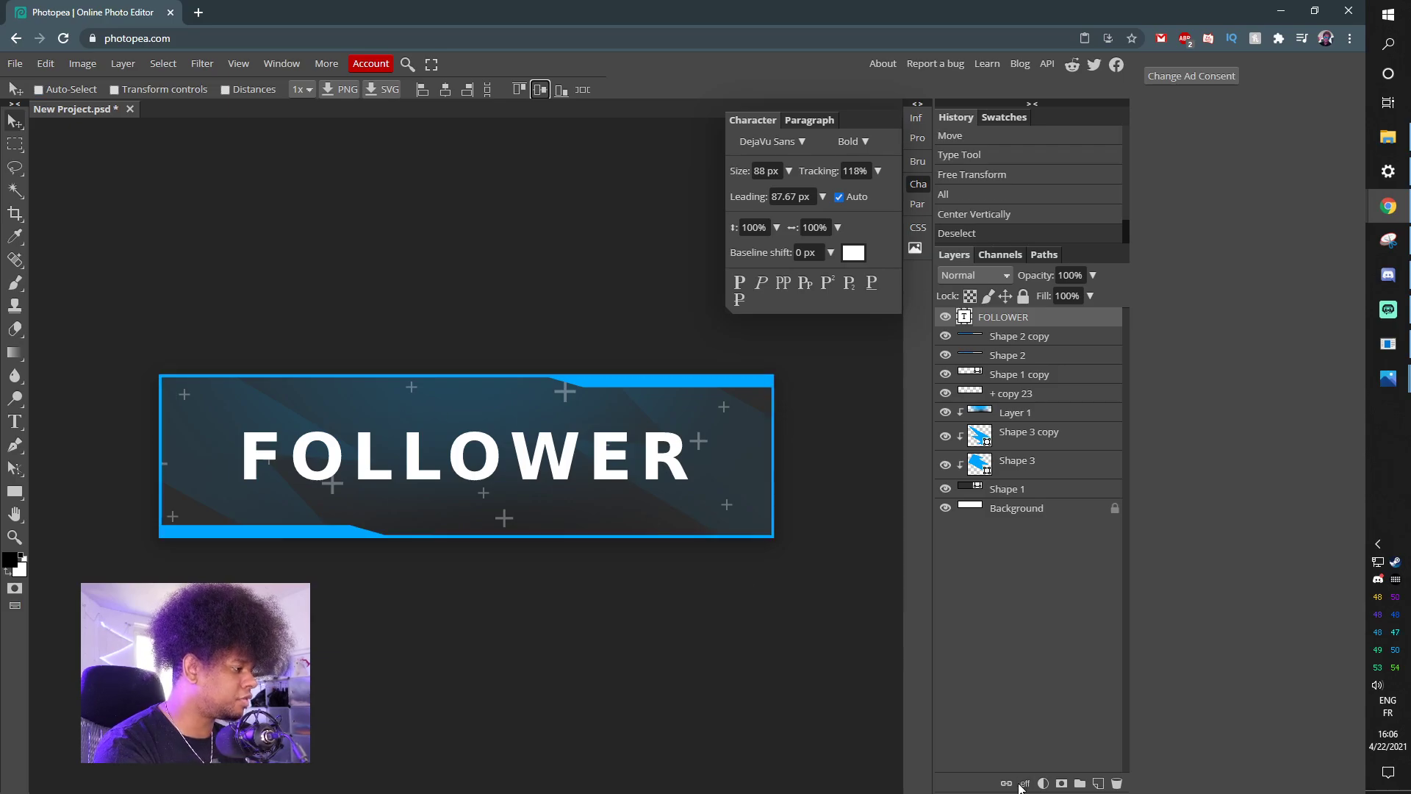
# Add a drop shadow to the FOLLOWER text with Linear Burn blend mode and 8% opacity
pyautogui.click(1024, 782)
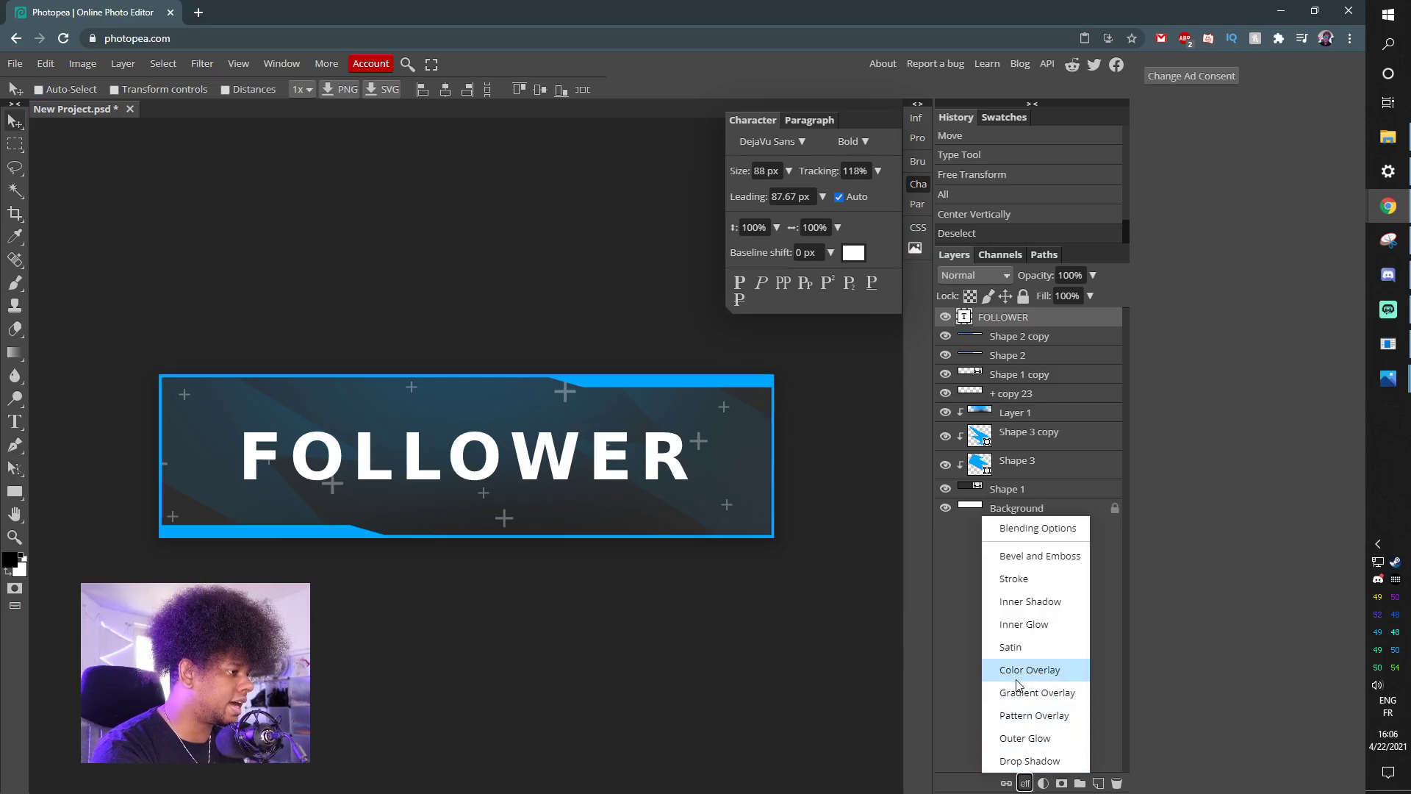
pyautogui.click(1029, 761)
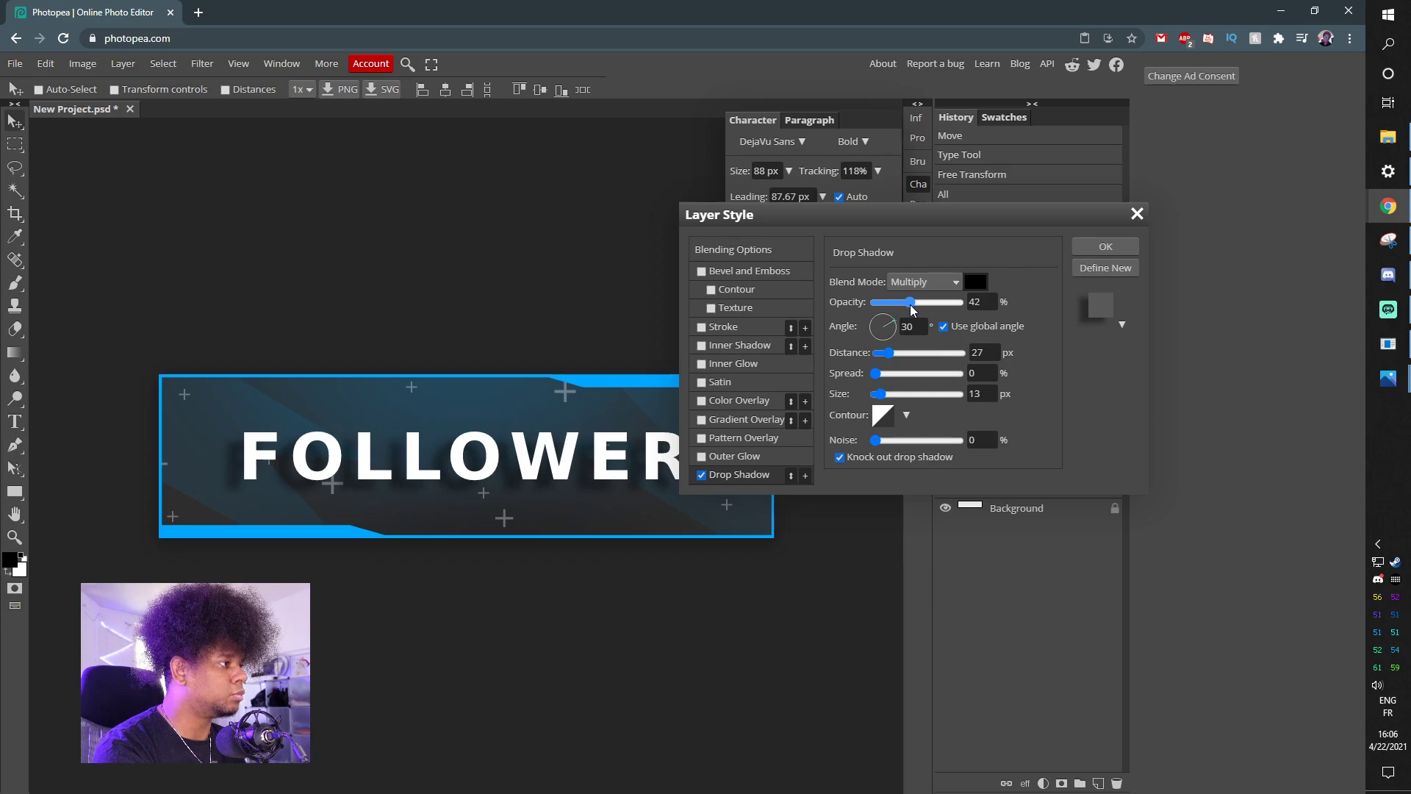
pyautogui.click(923, 282)
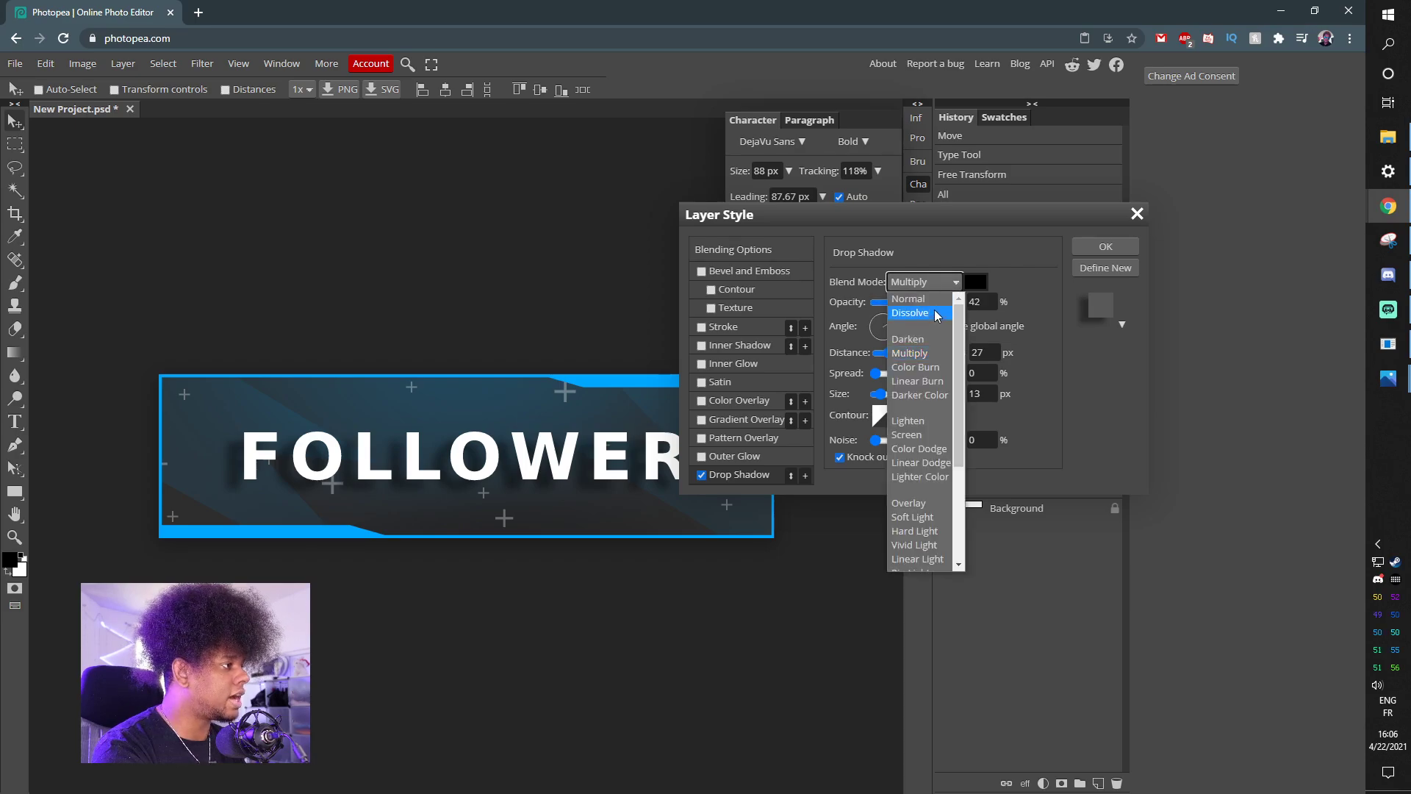
pyautogui.click(919, 381)
pyautogui.moveTo(910, 300); pyautogui.dragTo(881, 307)
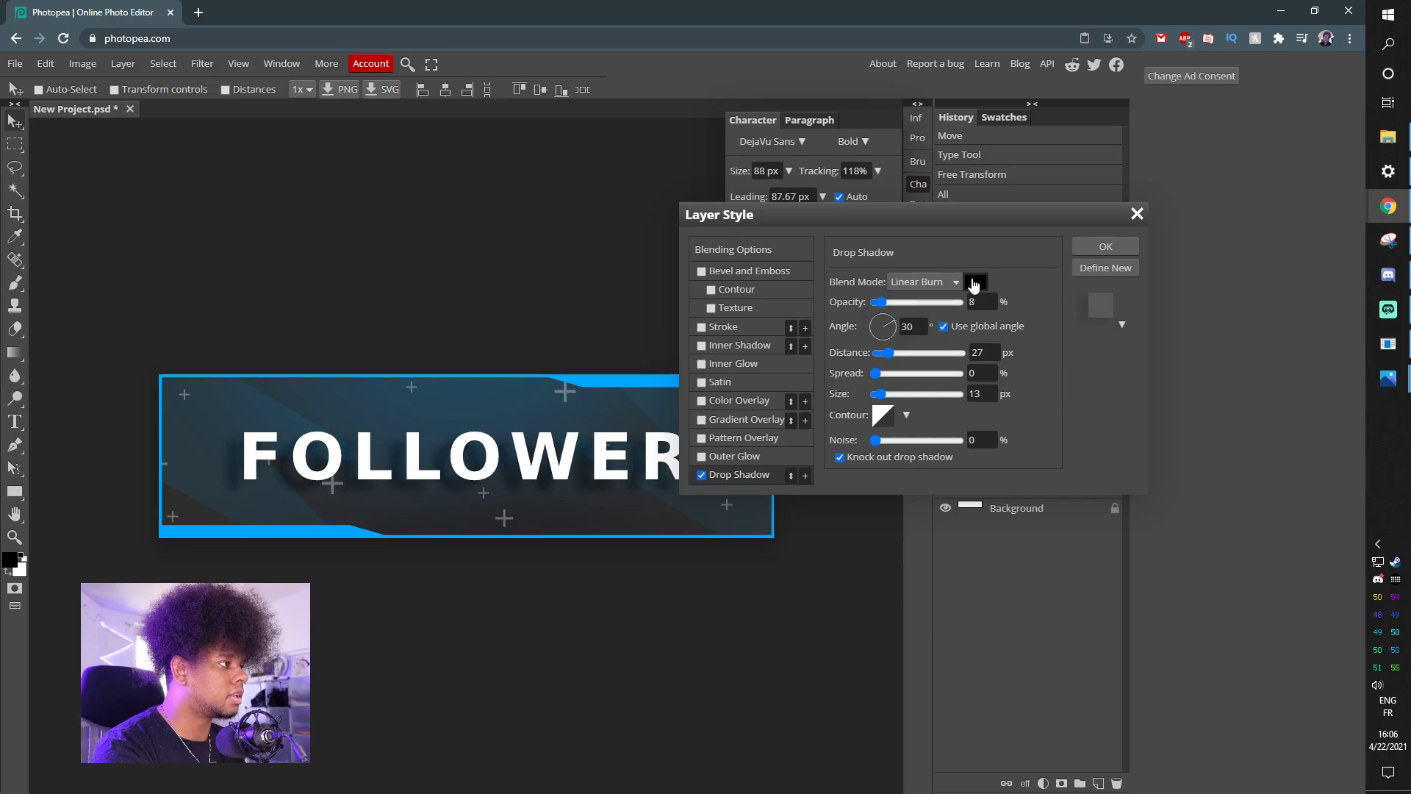
pyautogui.click(1105, 247)
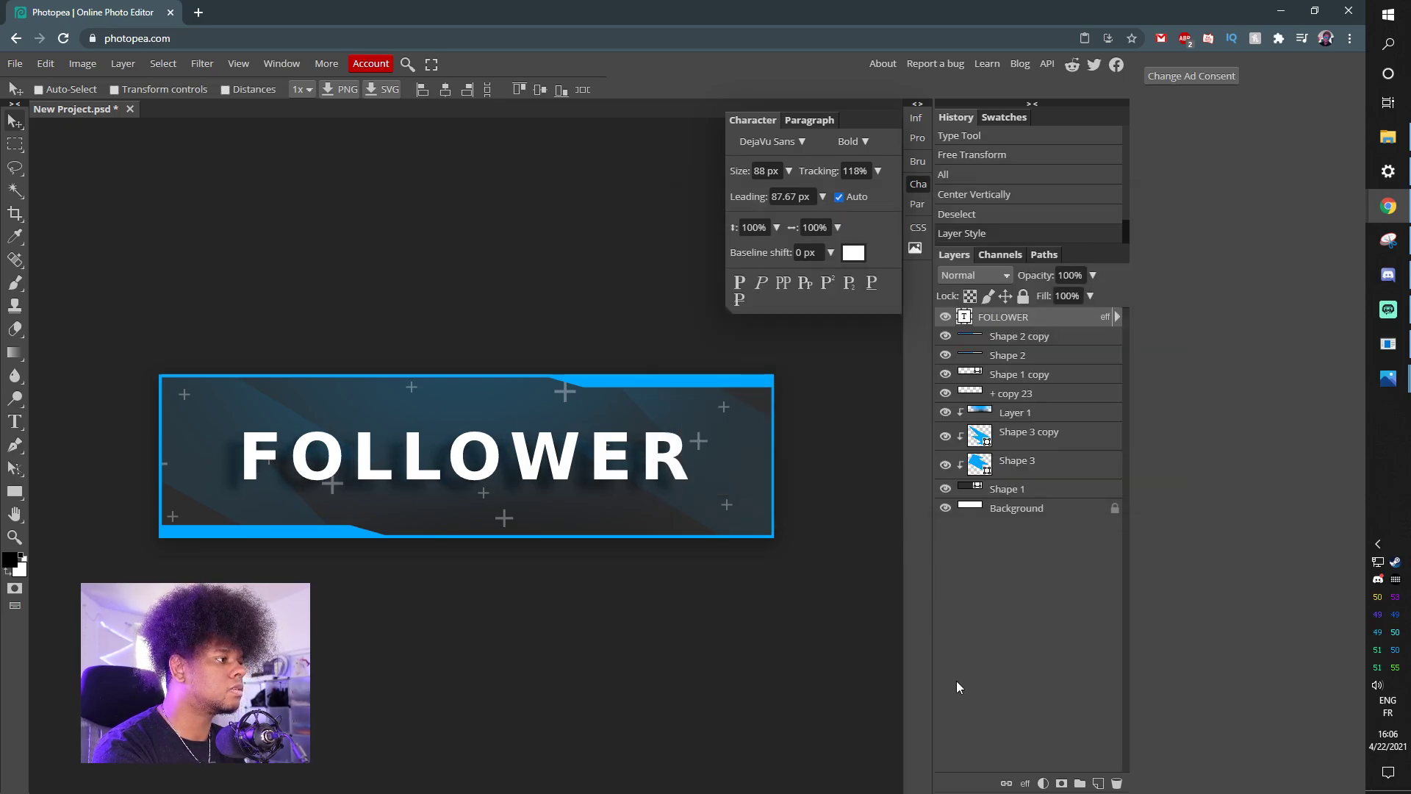
# Export the banner as a PNG at 100% quality, saved as "Follower alert" in the PNG folder
pyautogui.click(14, 64)
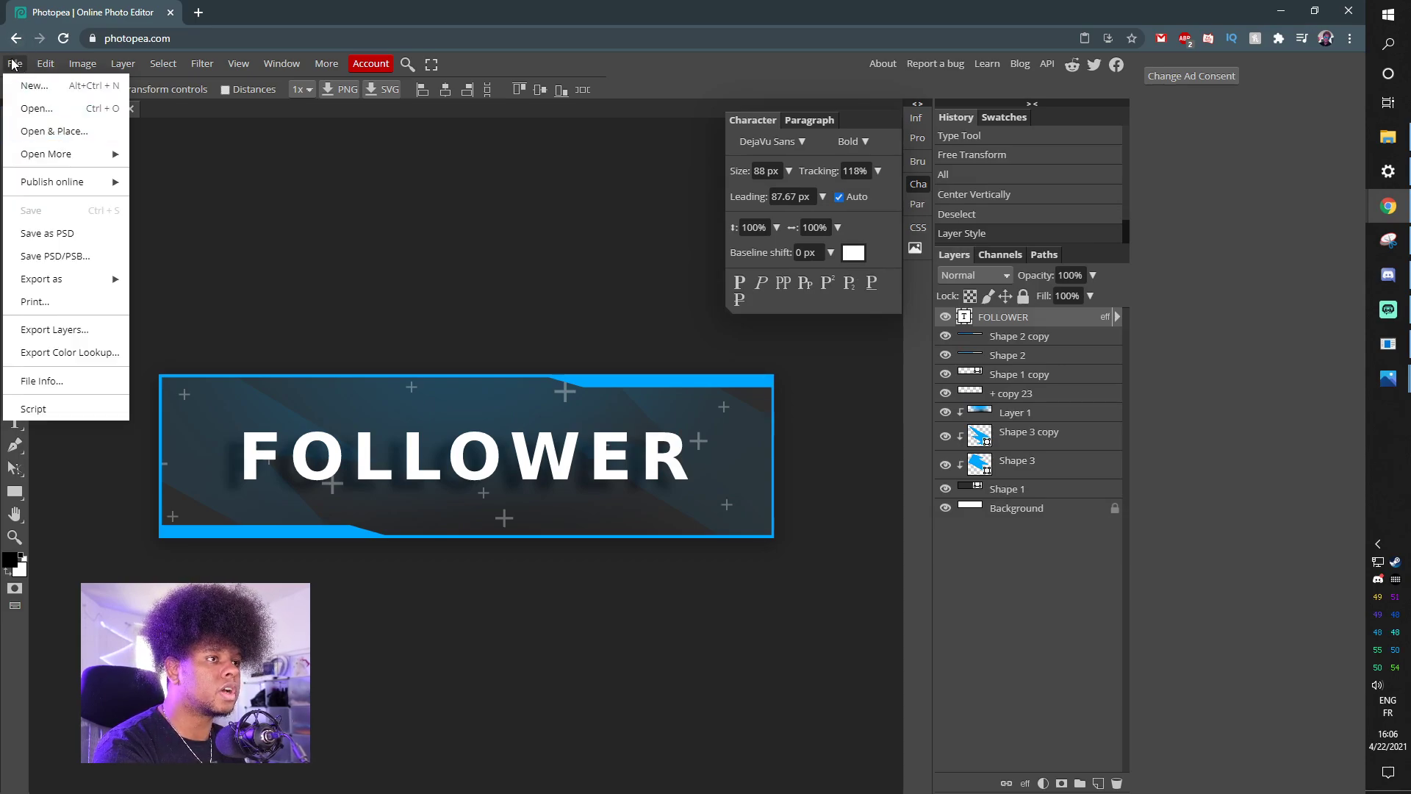
pyautogui.moveTo(88, 279)
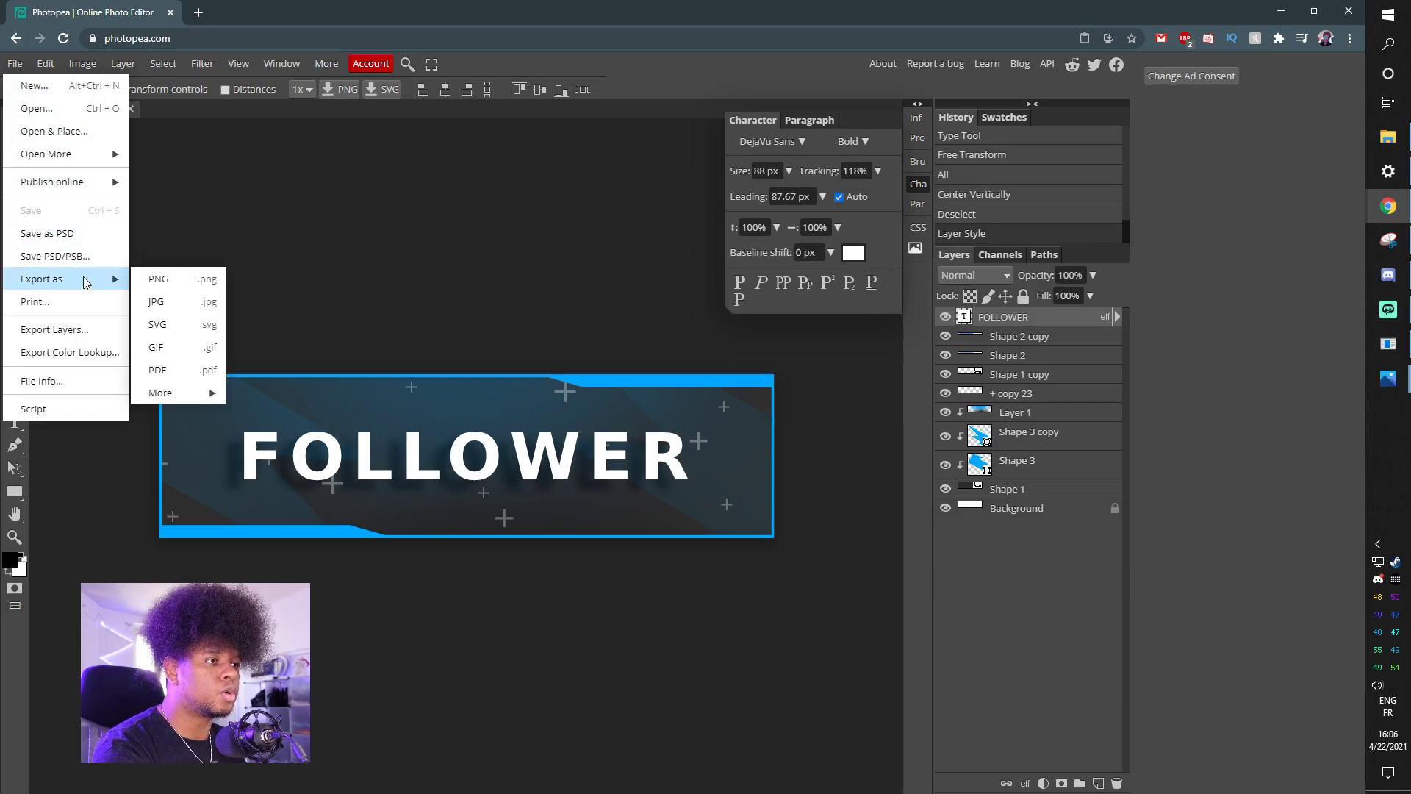
pyautogui.click(165, 284)
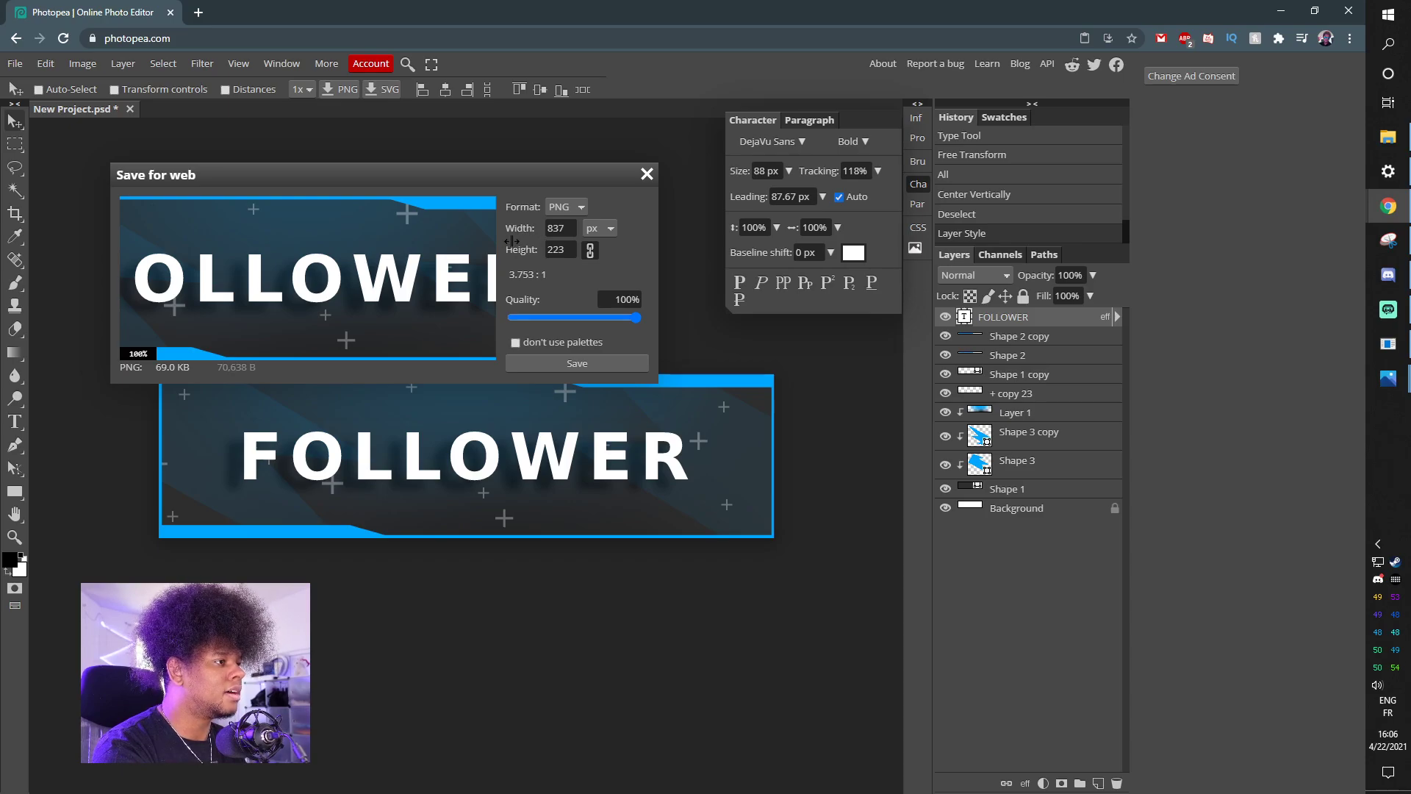
pyautogui.click(552, 361)
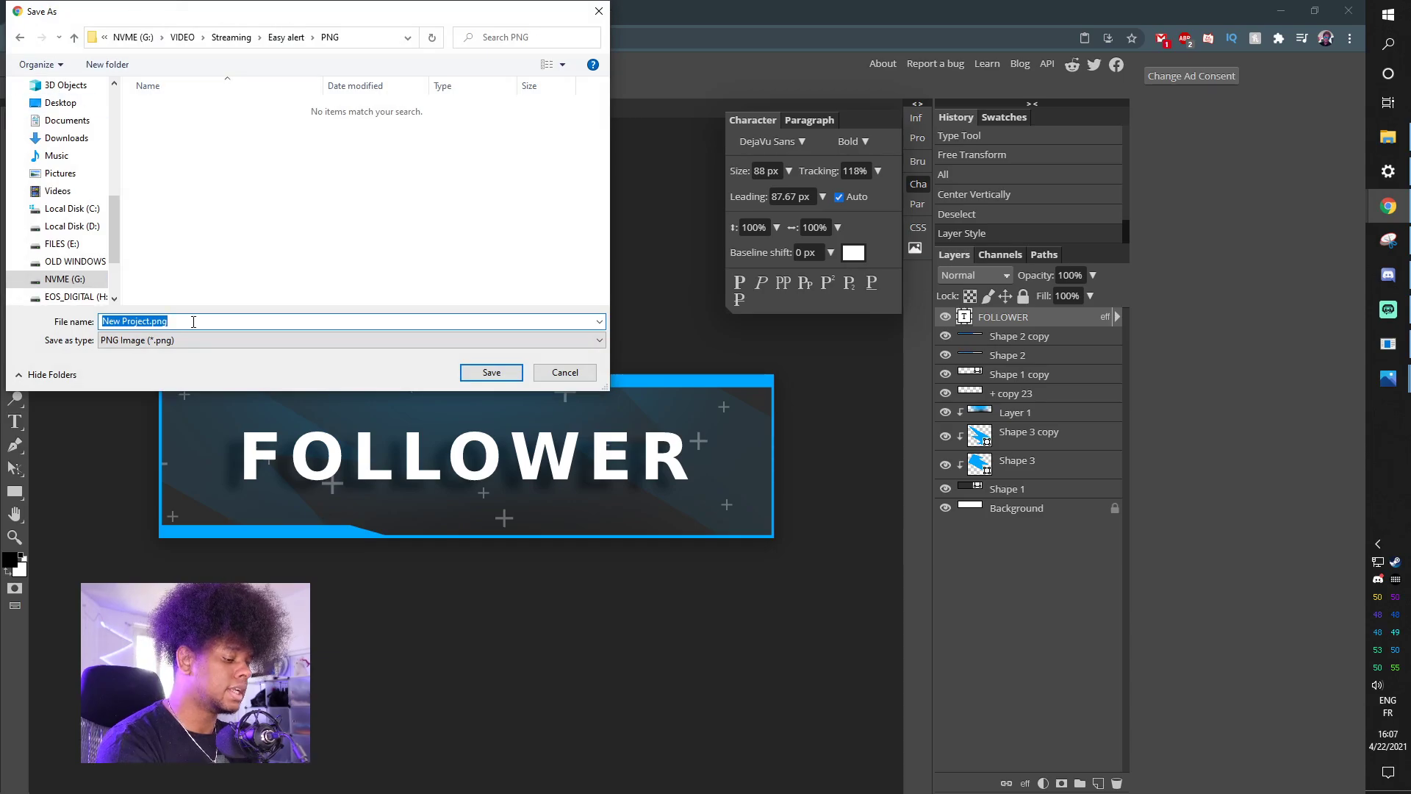
pyautogui.write('Follower alert')
pyautogui.press('Return')
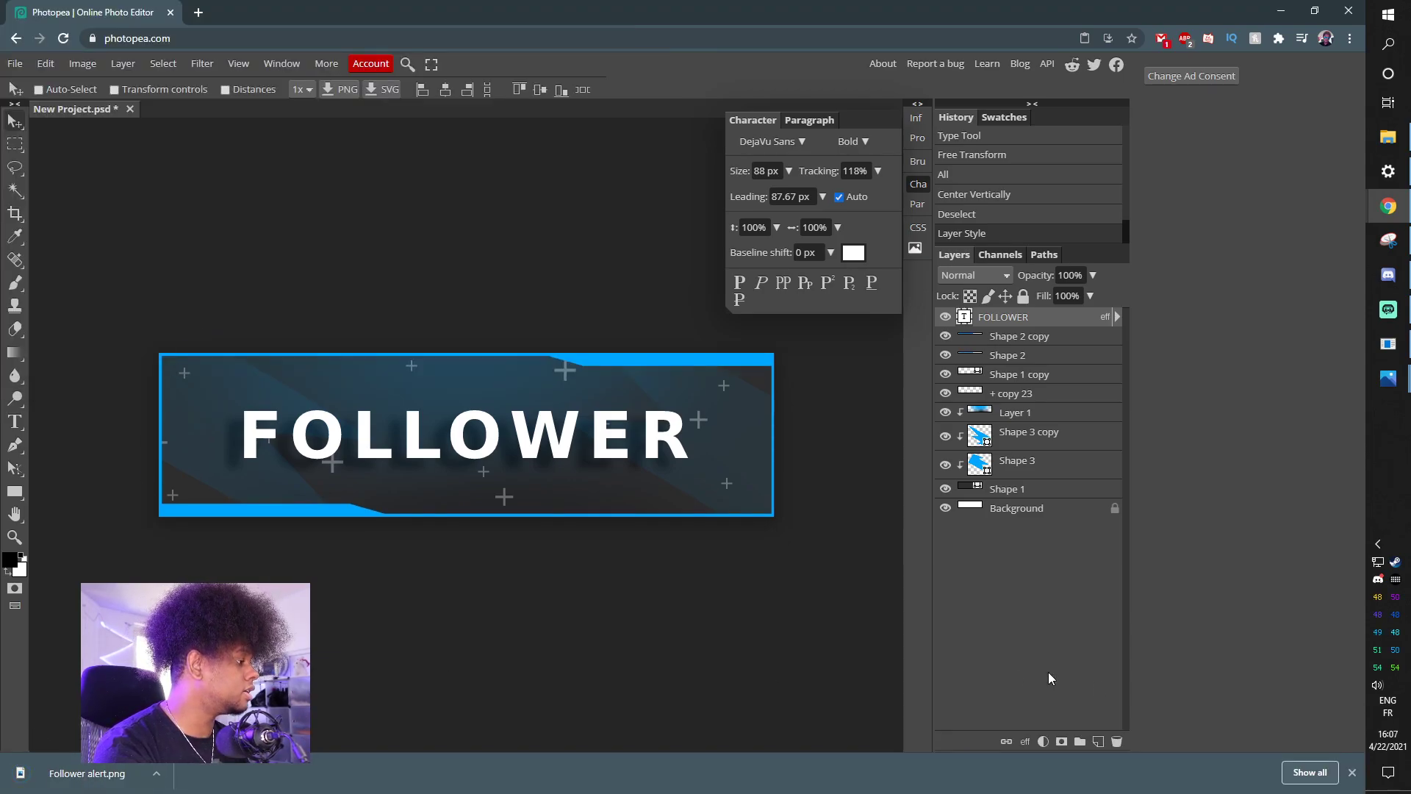
# Open Streamlabs in a new browser tab, log in with Twitch and dismiss the Streamlabs University promotion
pyautogui.click(198, 14)
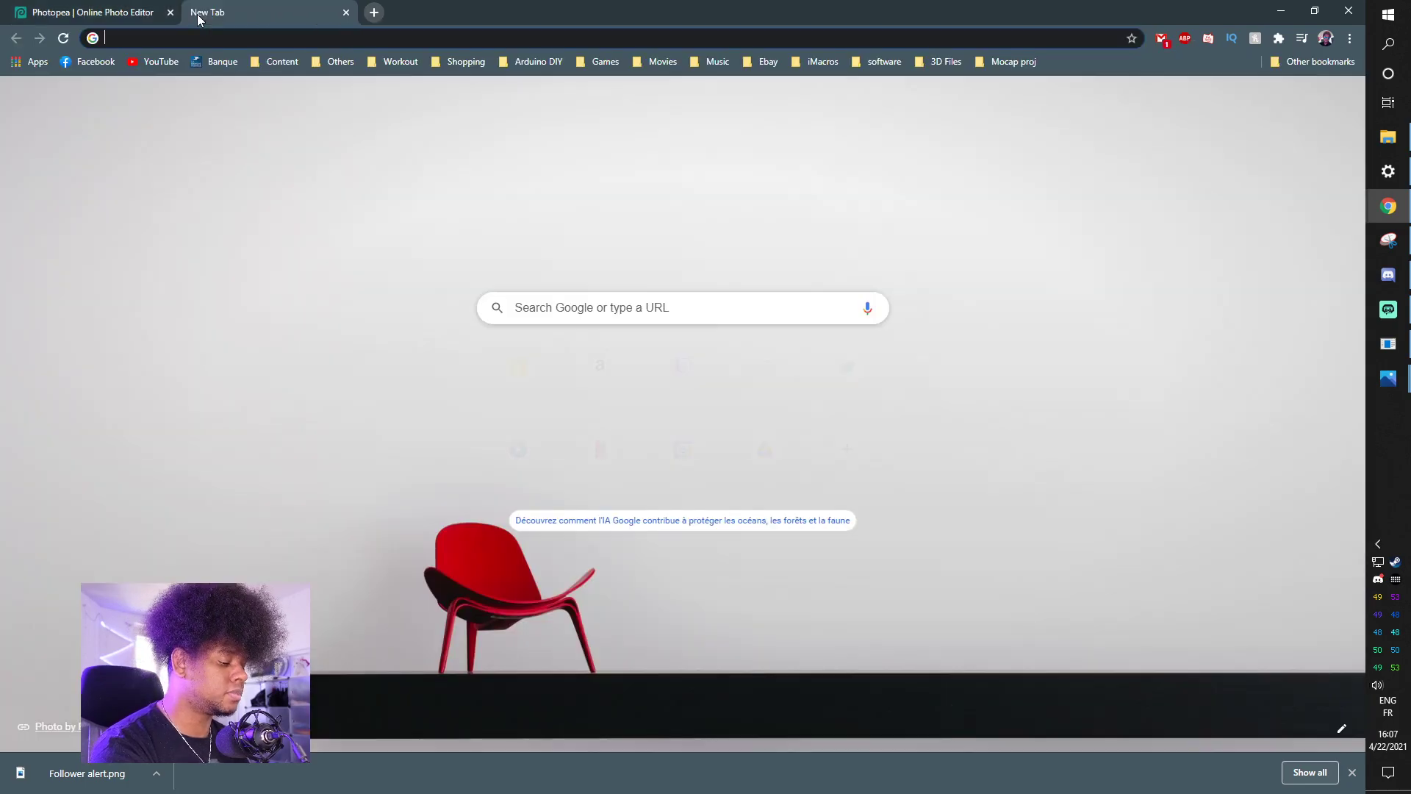
pyautogui.click(926, 55)
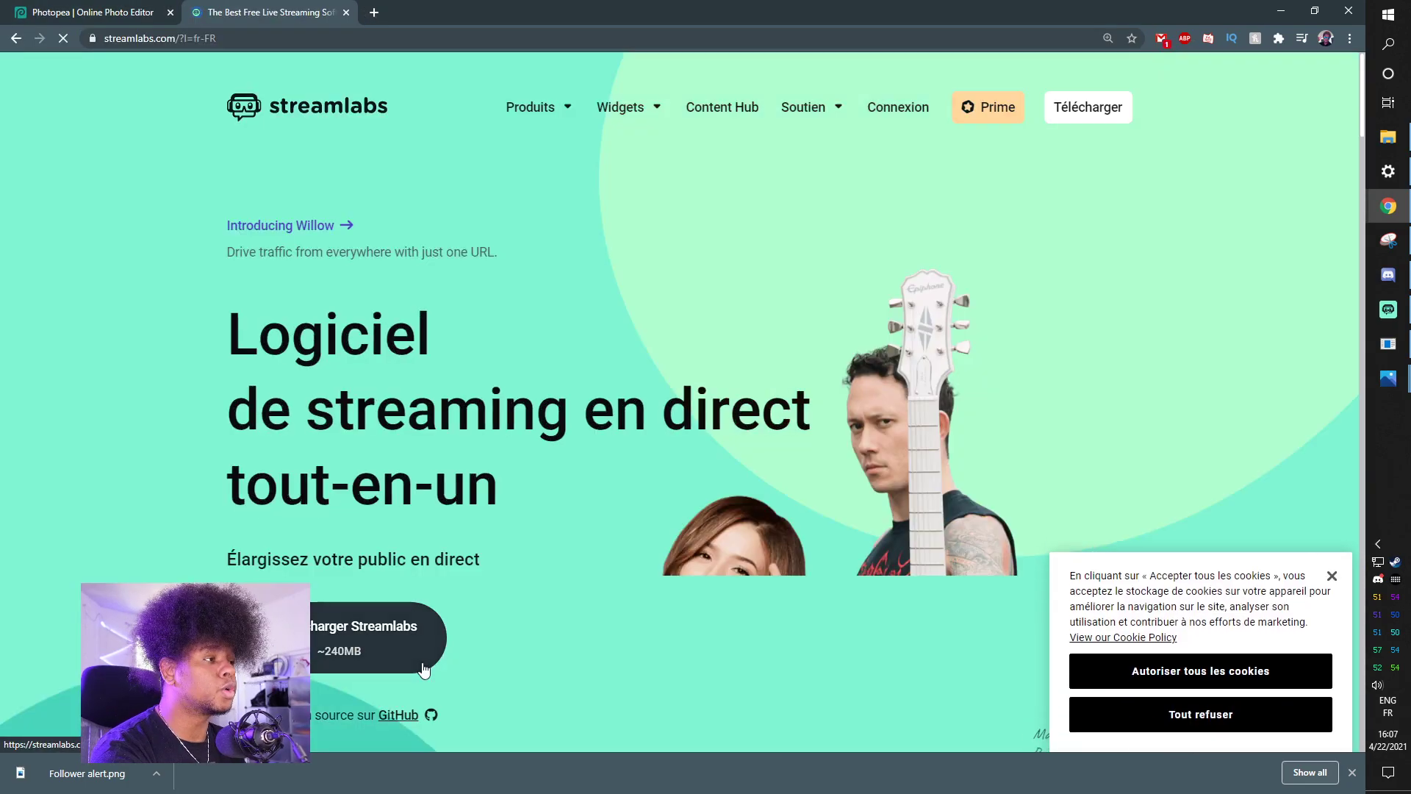
pyautogui.click(891, 111)
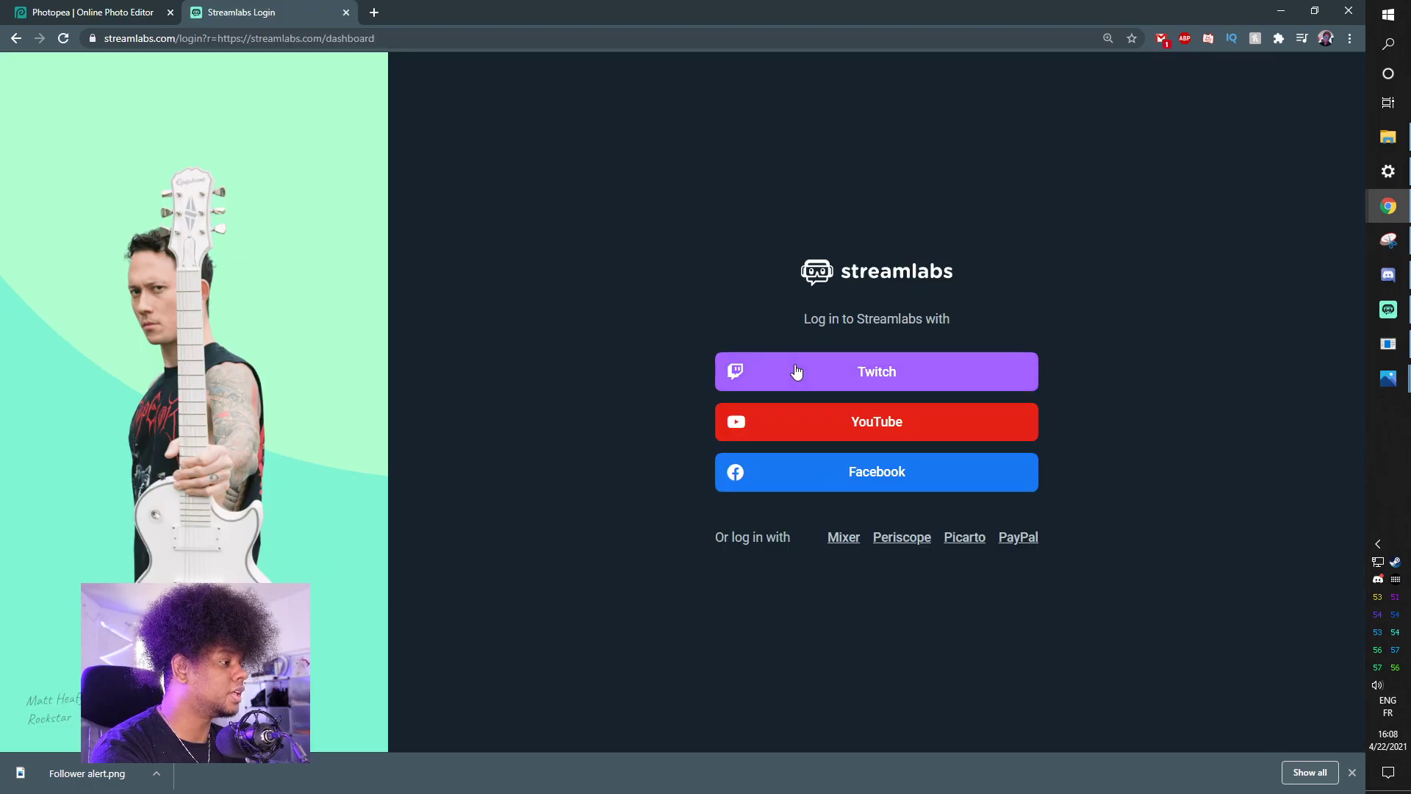
pyautogui.click(800, 369)
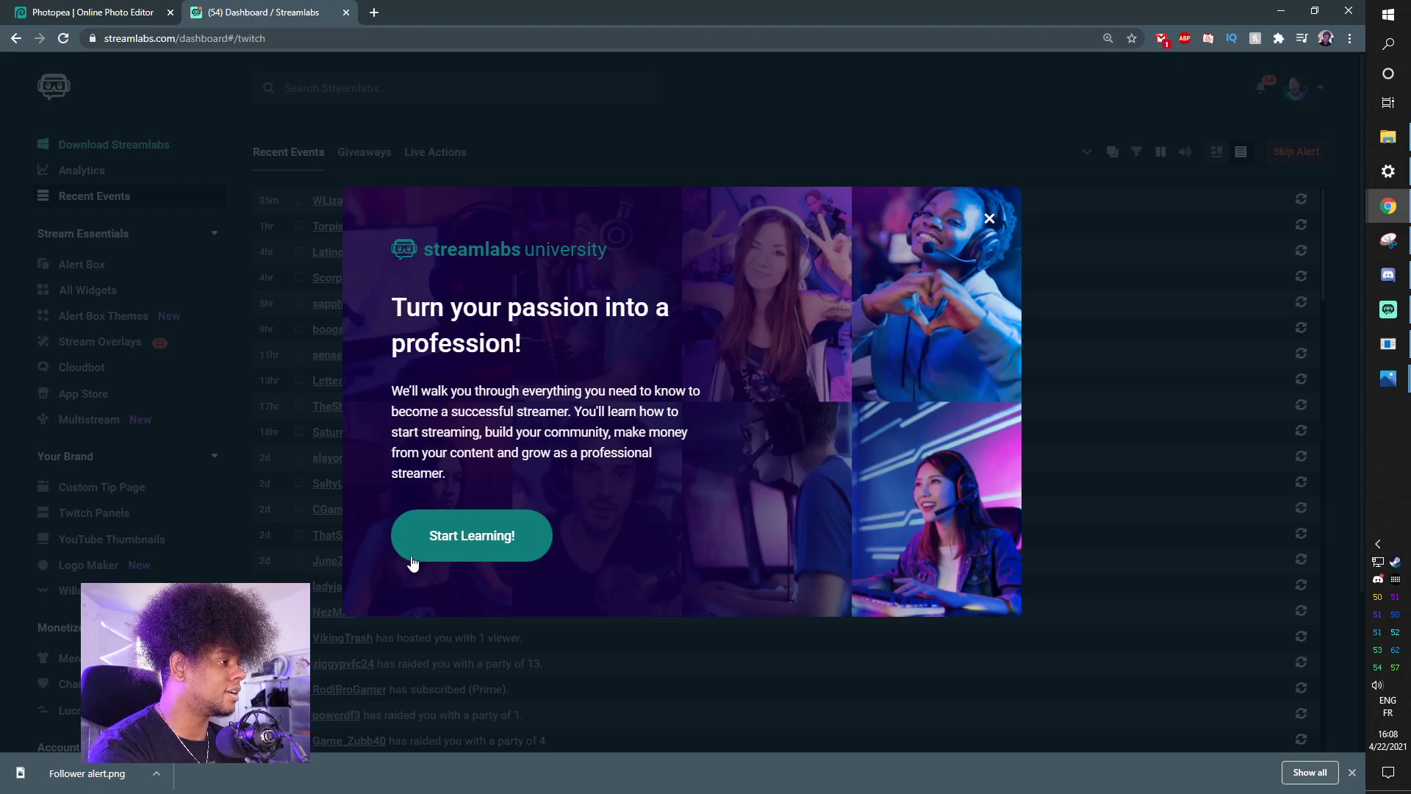
pyautogui.click(989, 219)
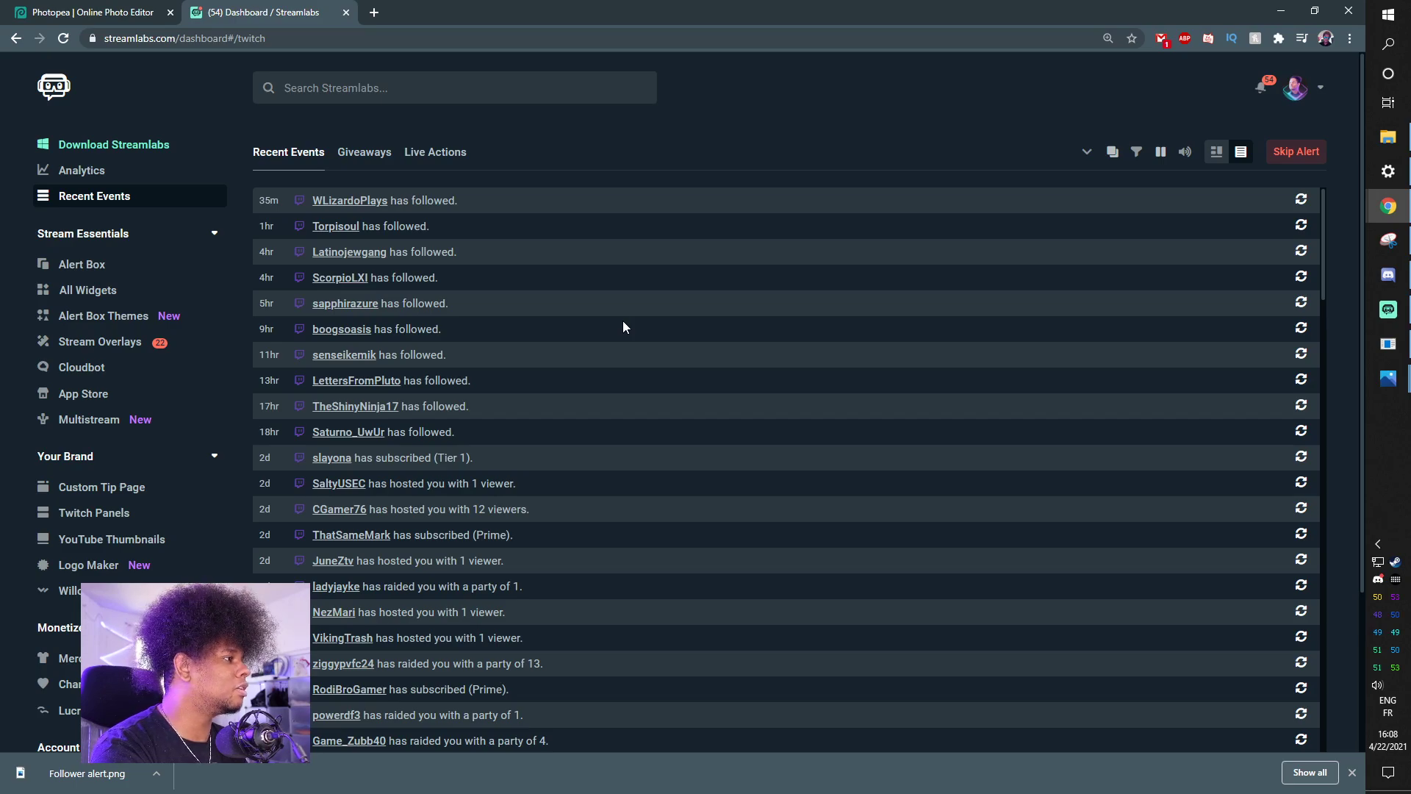
# Search Streamlabs for "alert", open the Alert Box settings and go to the Follows alert options
pyautogui.click(321, 93)
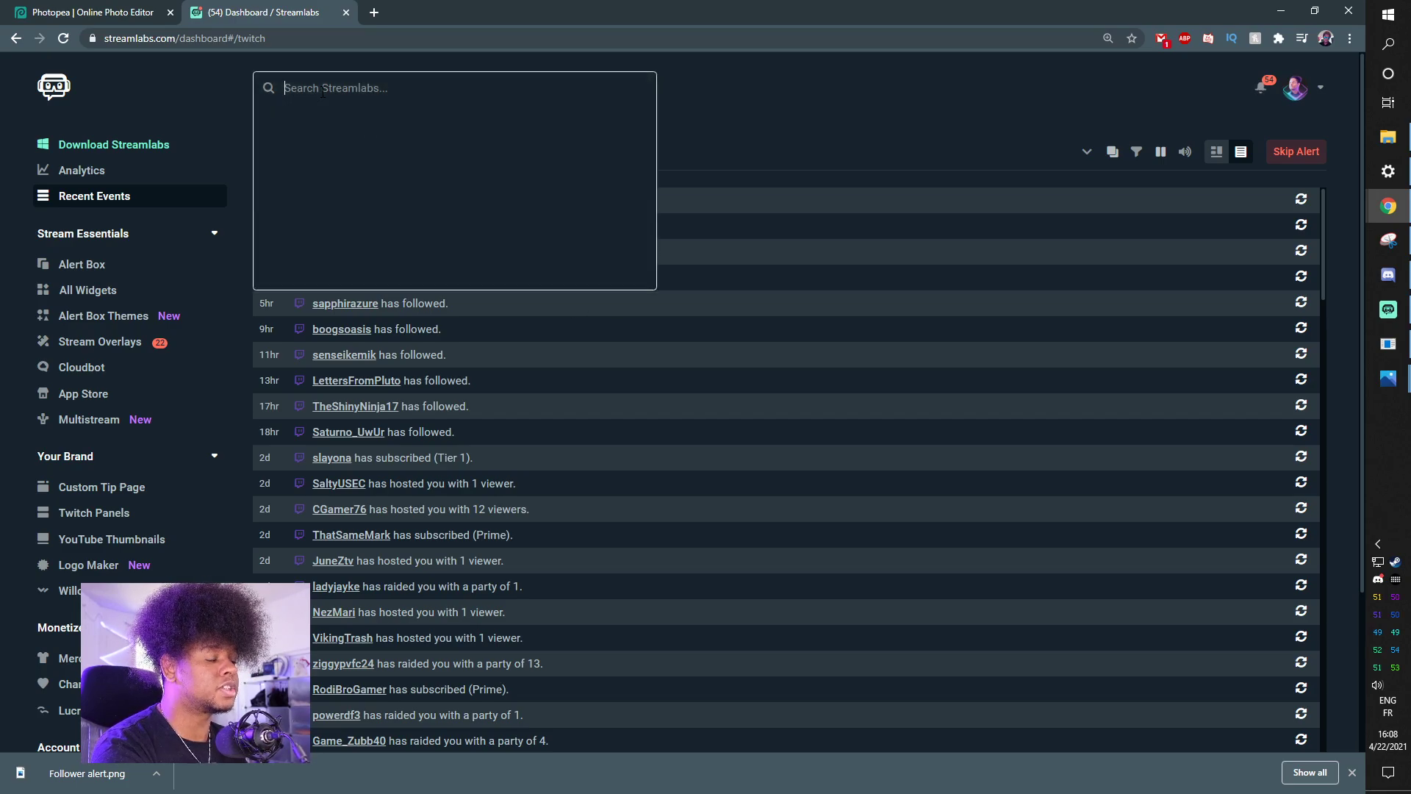
pyautogui.write('alert')
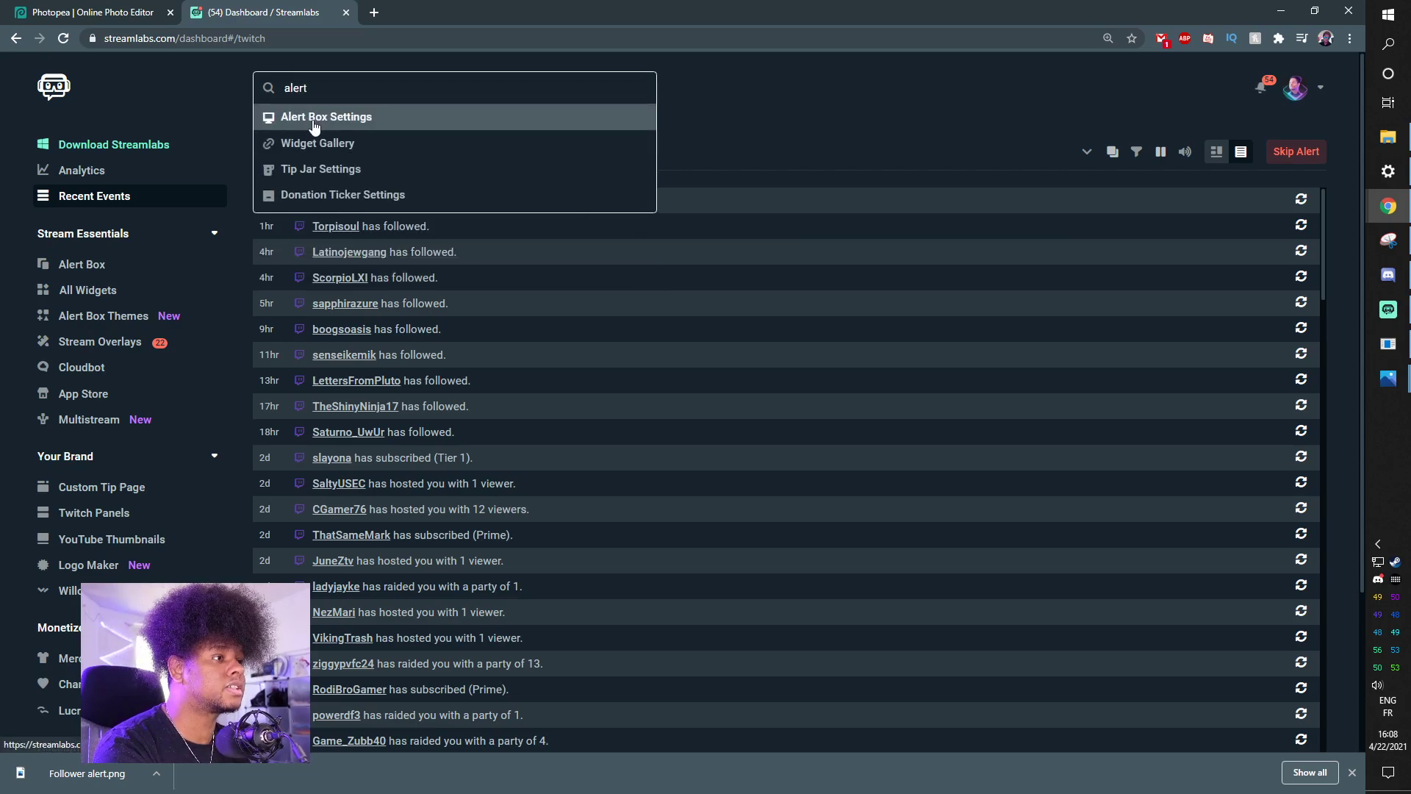
pyautogui.click(315, 126)
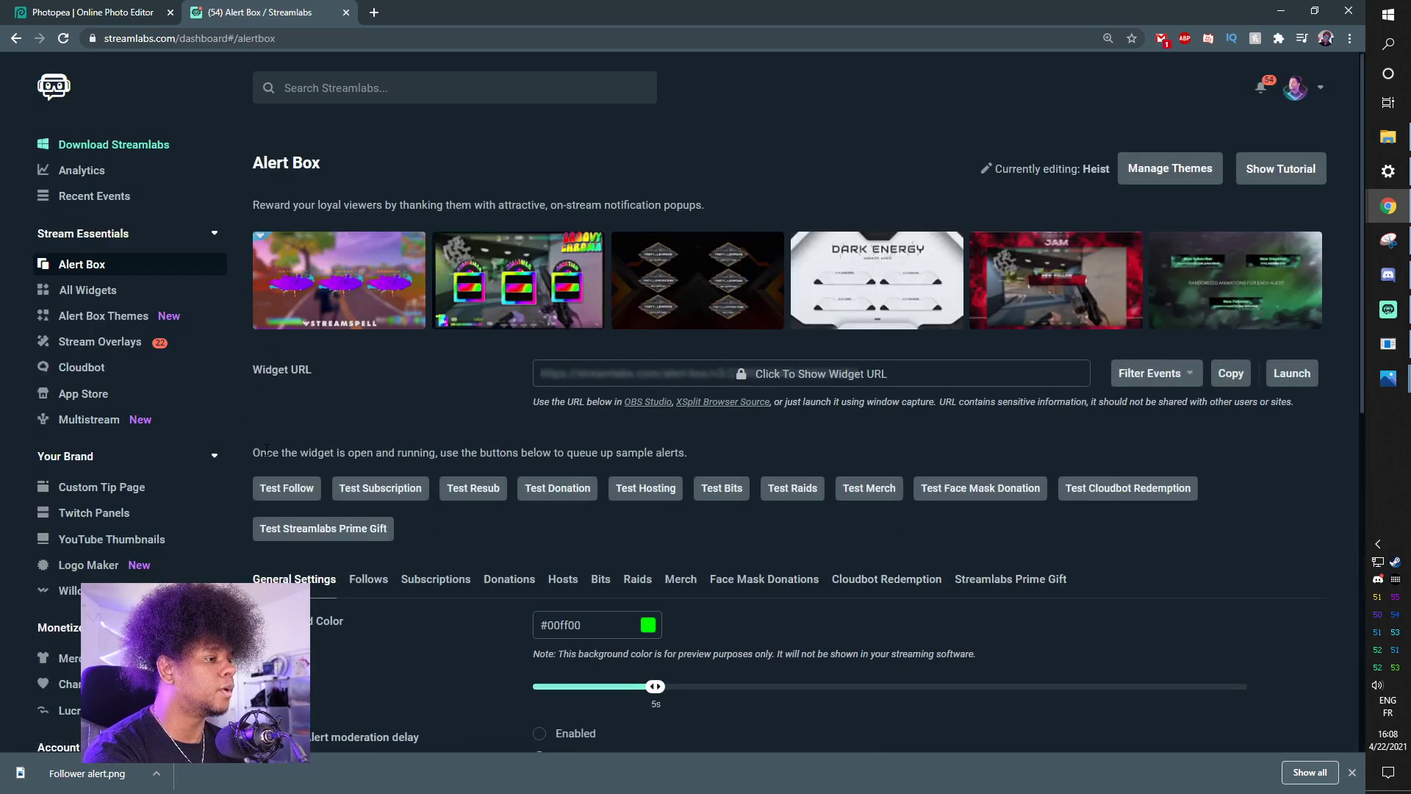
pyautogui.scroll(-2, 262, 506)
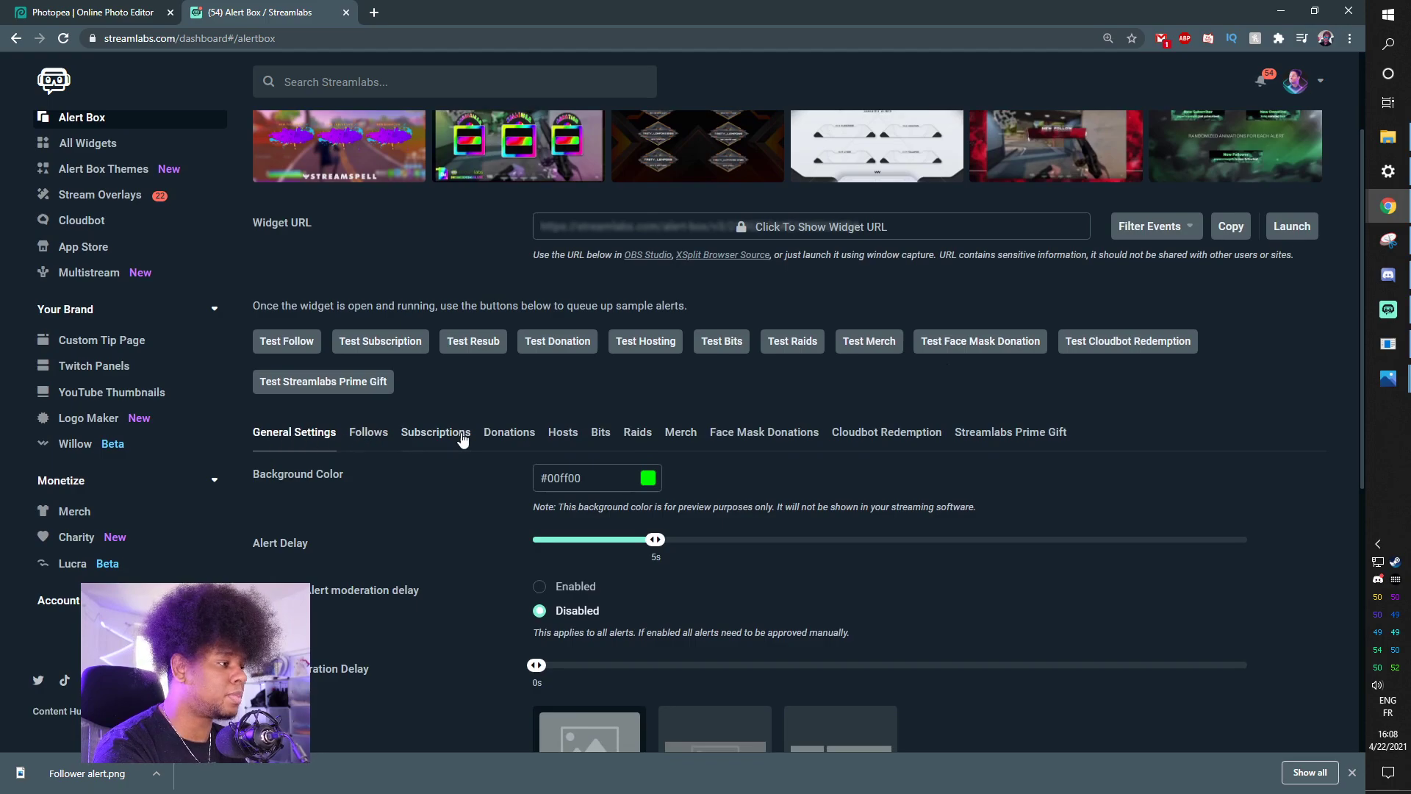
pyautogui.click(375, 433)
pyautogui.scroll(-2, 401, 353)
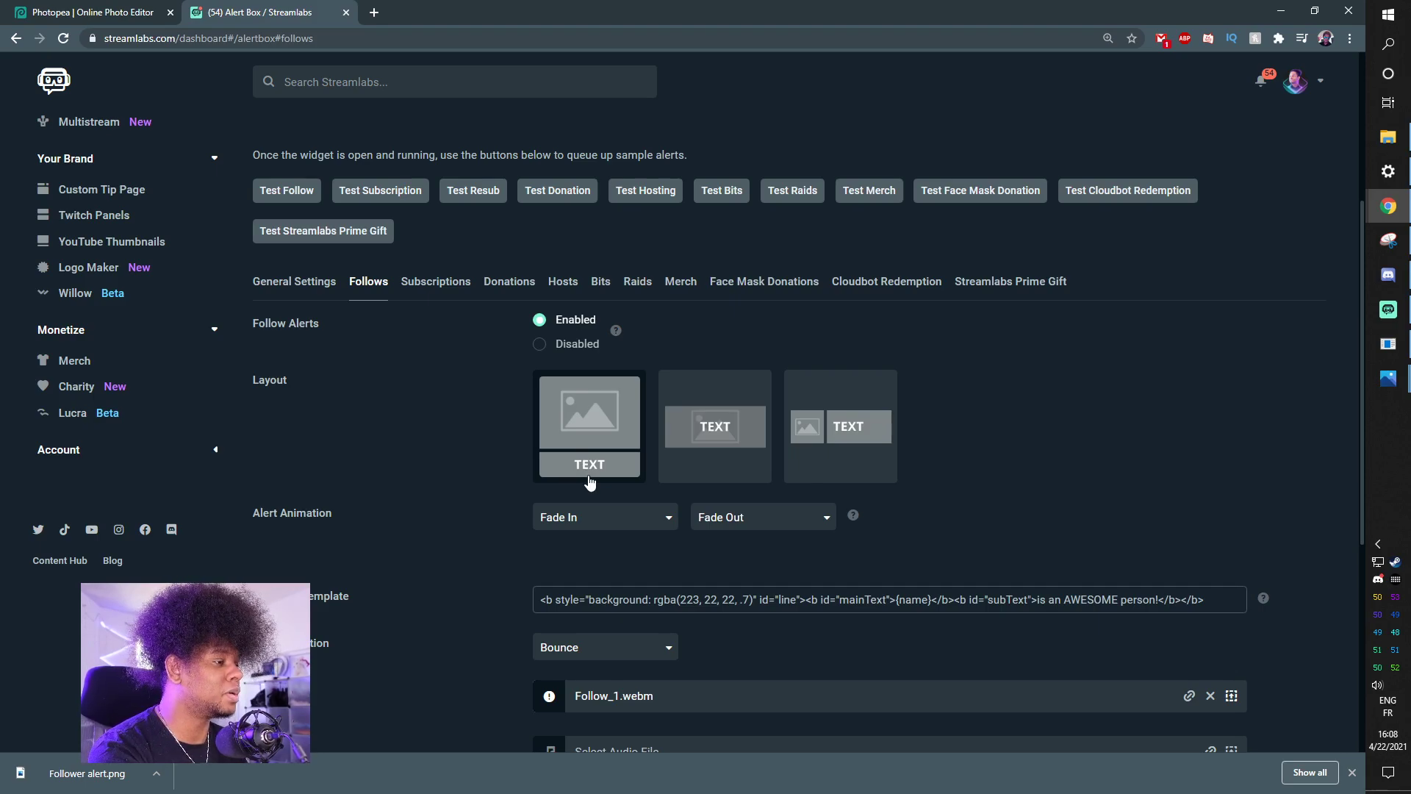
pyautogui.scroll(-2, 422, 413)
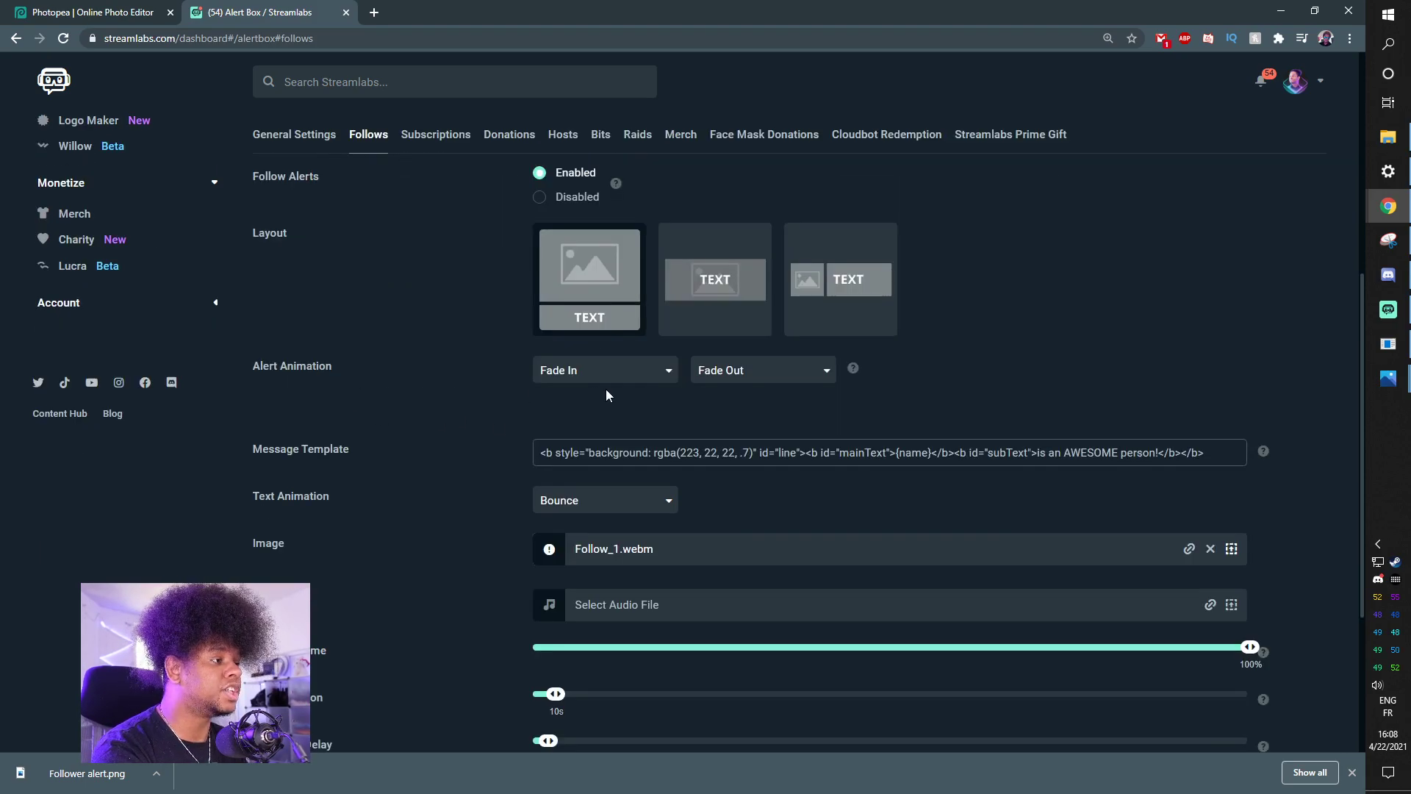
pyautogui.click(659, 379)
pyautogui.scroll(-10, 581, 508)
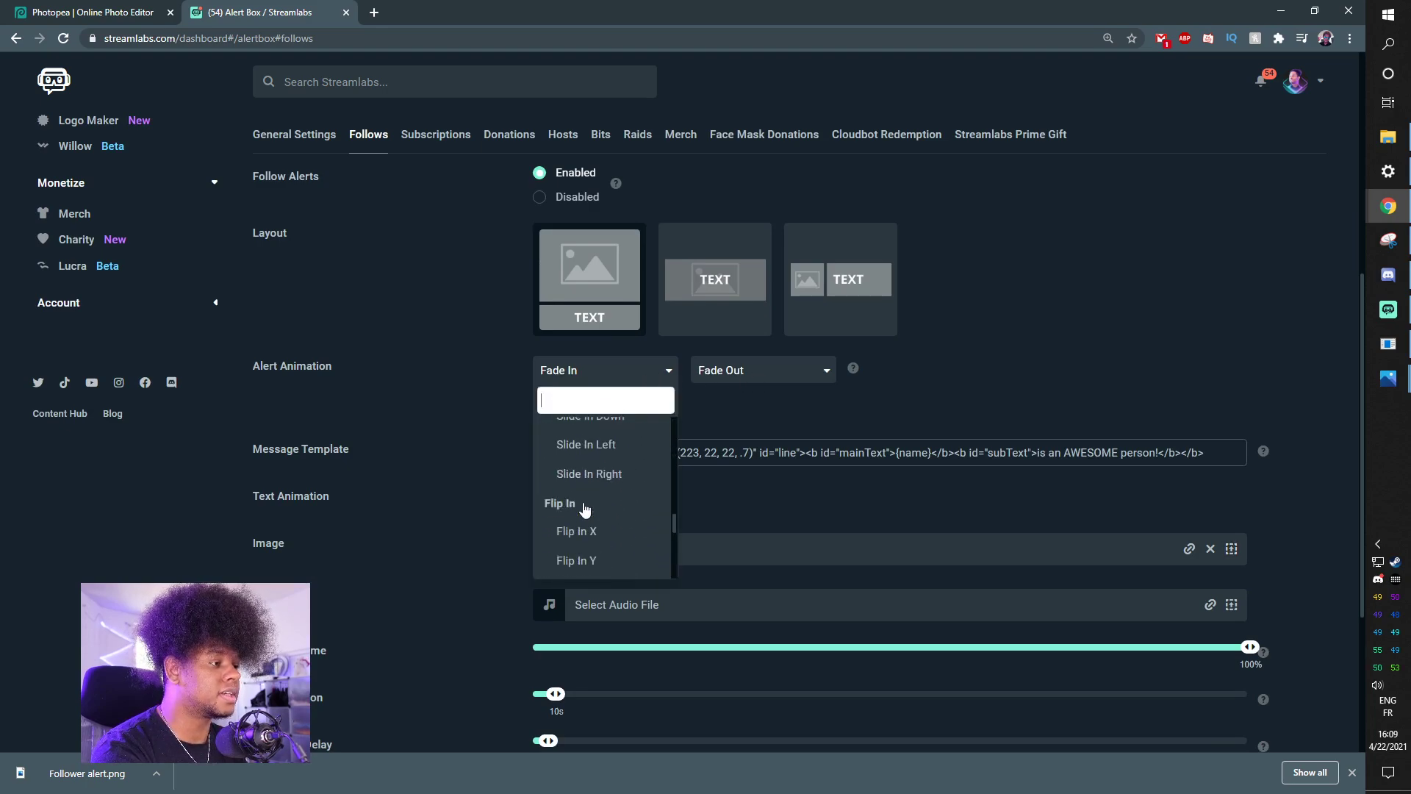
pyautogui.click(450, 383)
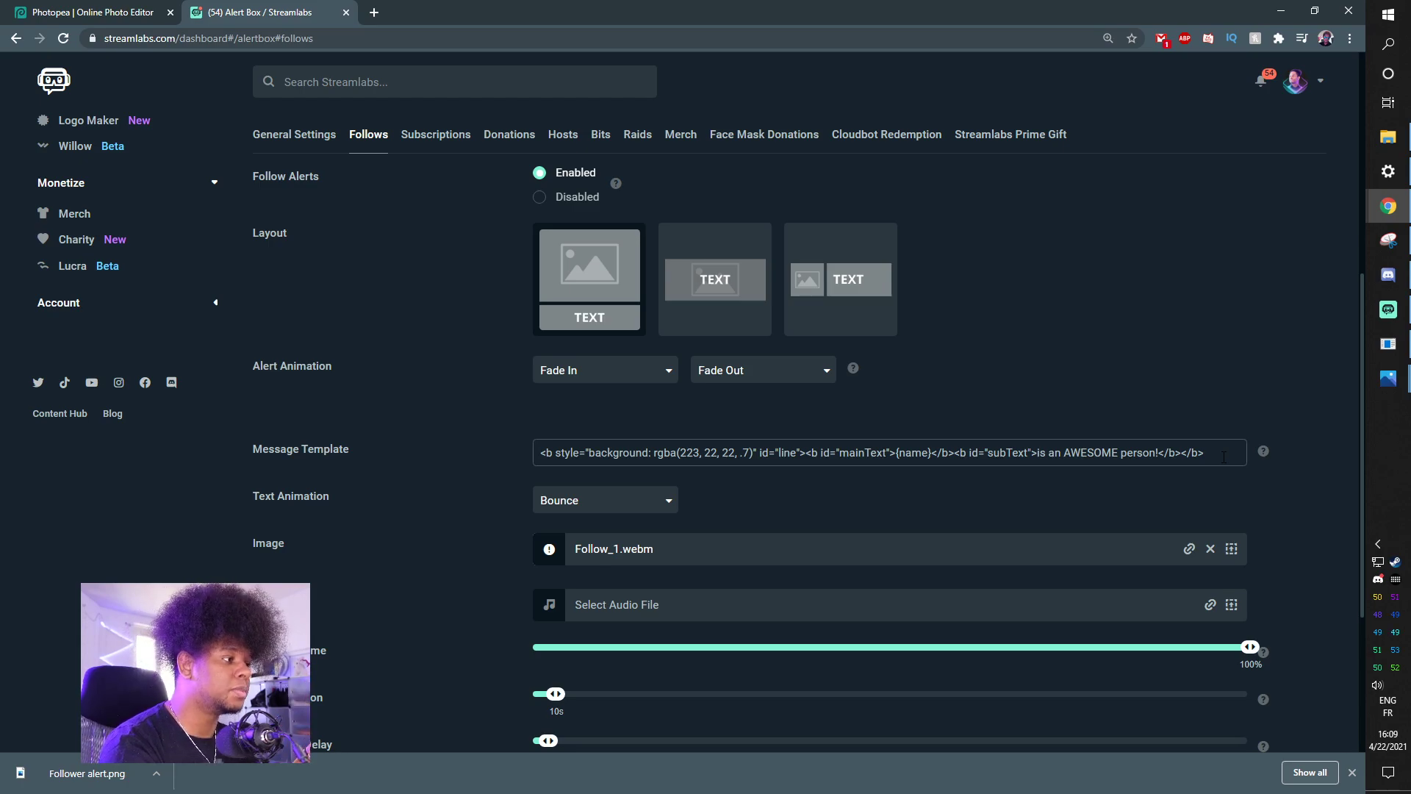
# Replace the follow alert's message template with "Thank you {name} for the follow"
pyautogui.moveTo(902, 452); pyautogui.dragTo(341, 452)
pyautogui.write('Thank ')
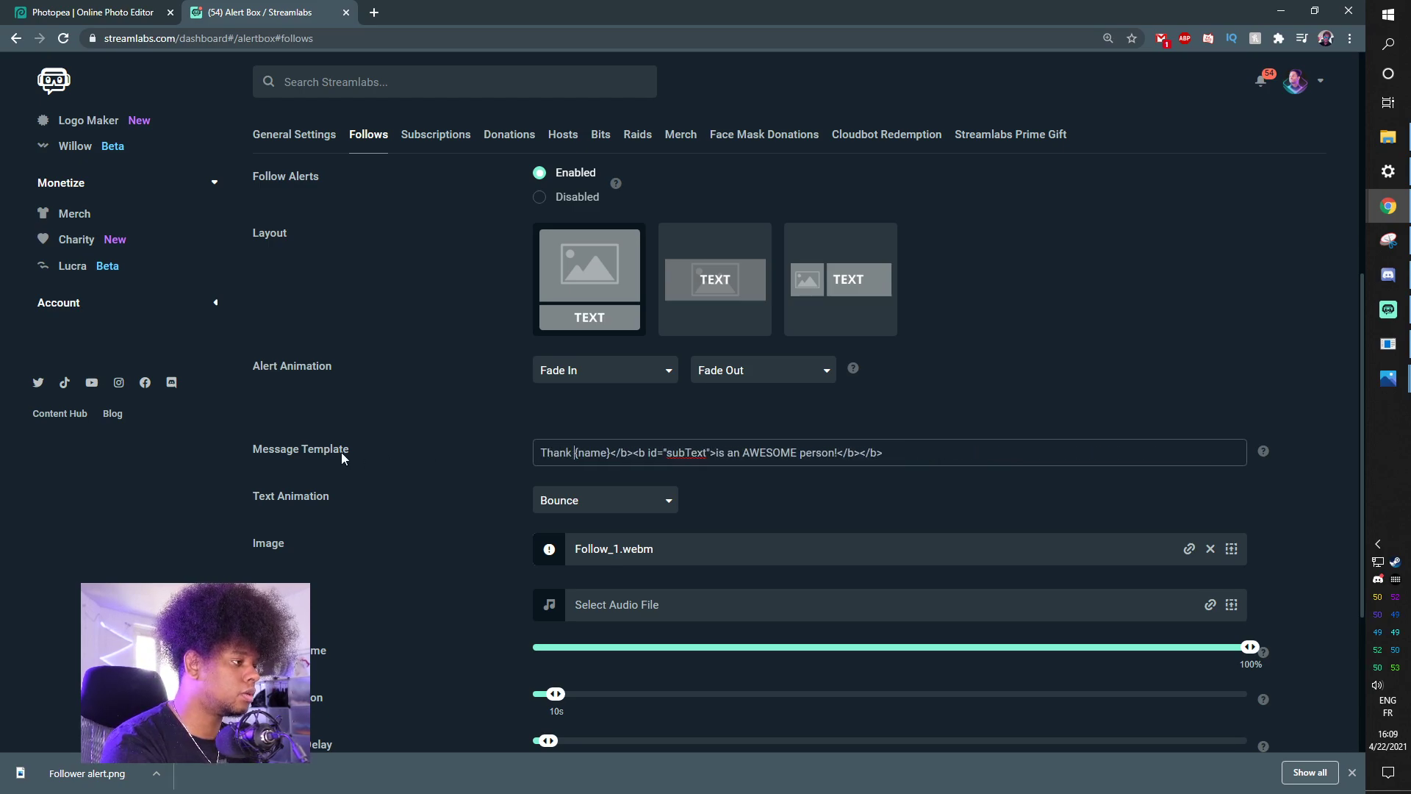
pyautogui.write('you')
pyautogui.moveTo(633, 453); pyautogui.dragTo(1007, 461)
pyautogui.write('for the follow')
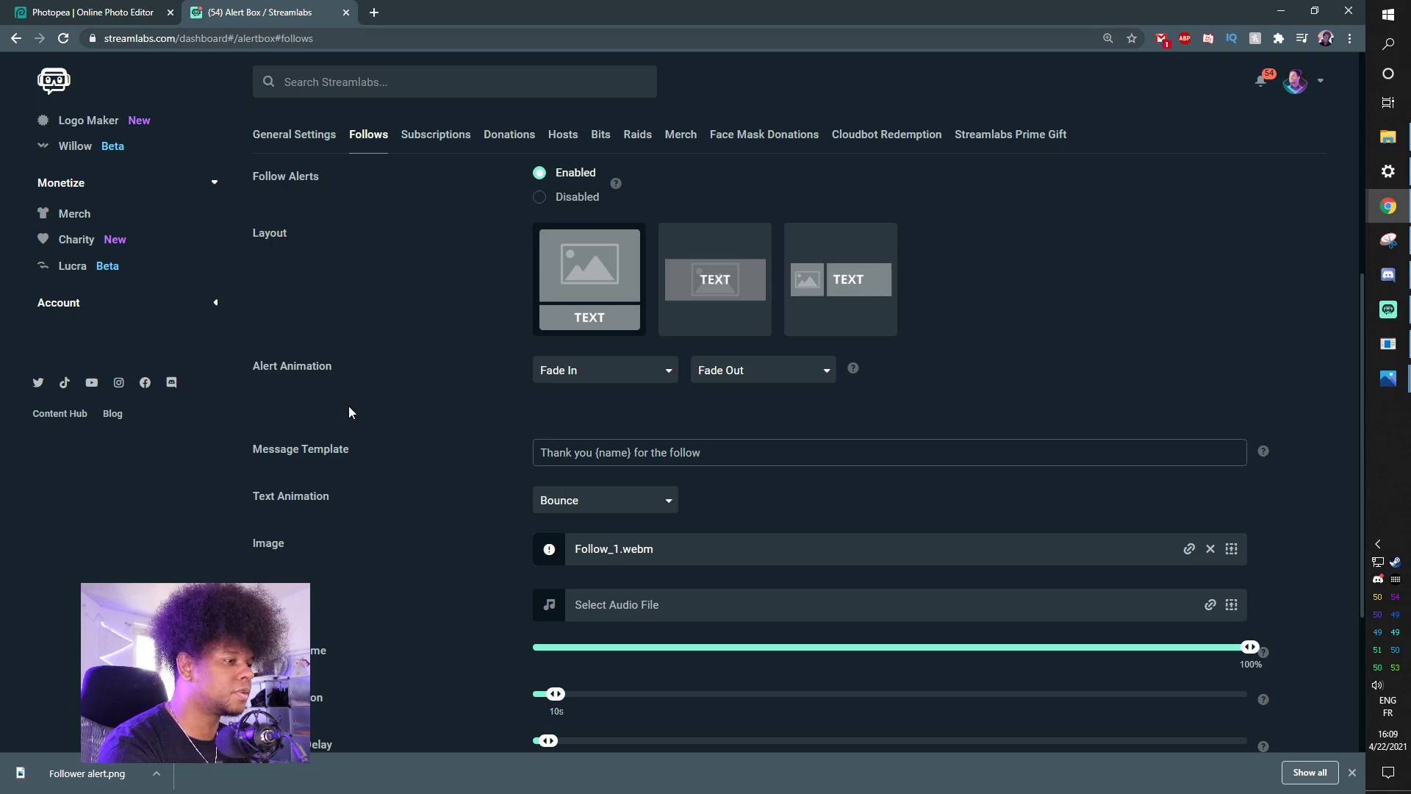
# Upload the downloaded Follower alert.png to the image gallery and select it as the follow alert's image
pyautogui.scroll(-2, 394, 450)
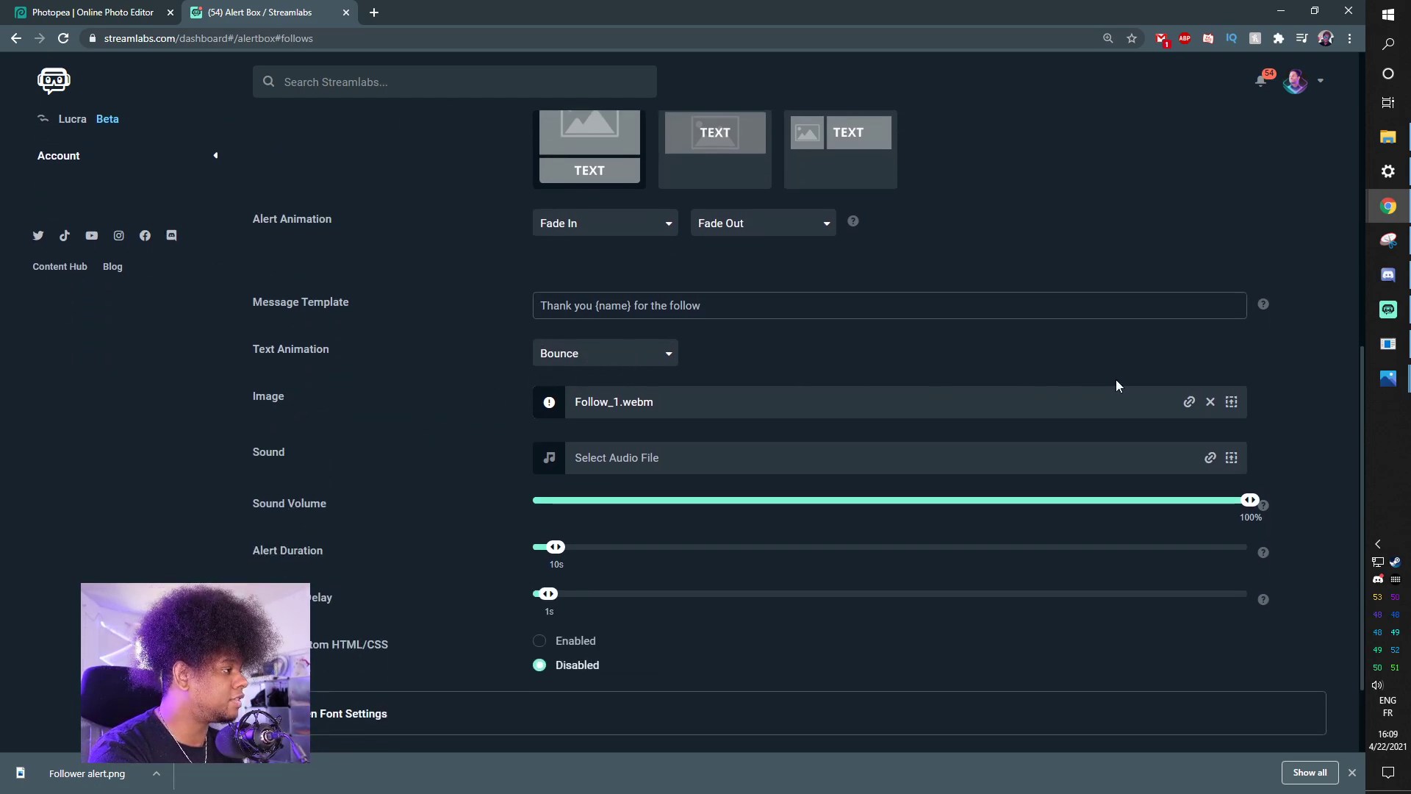
pyautogui.click(1230, 403)
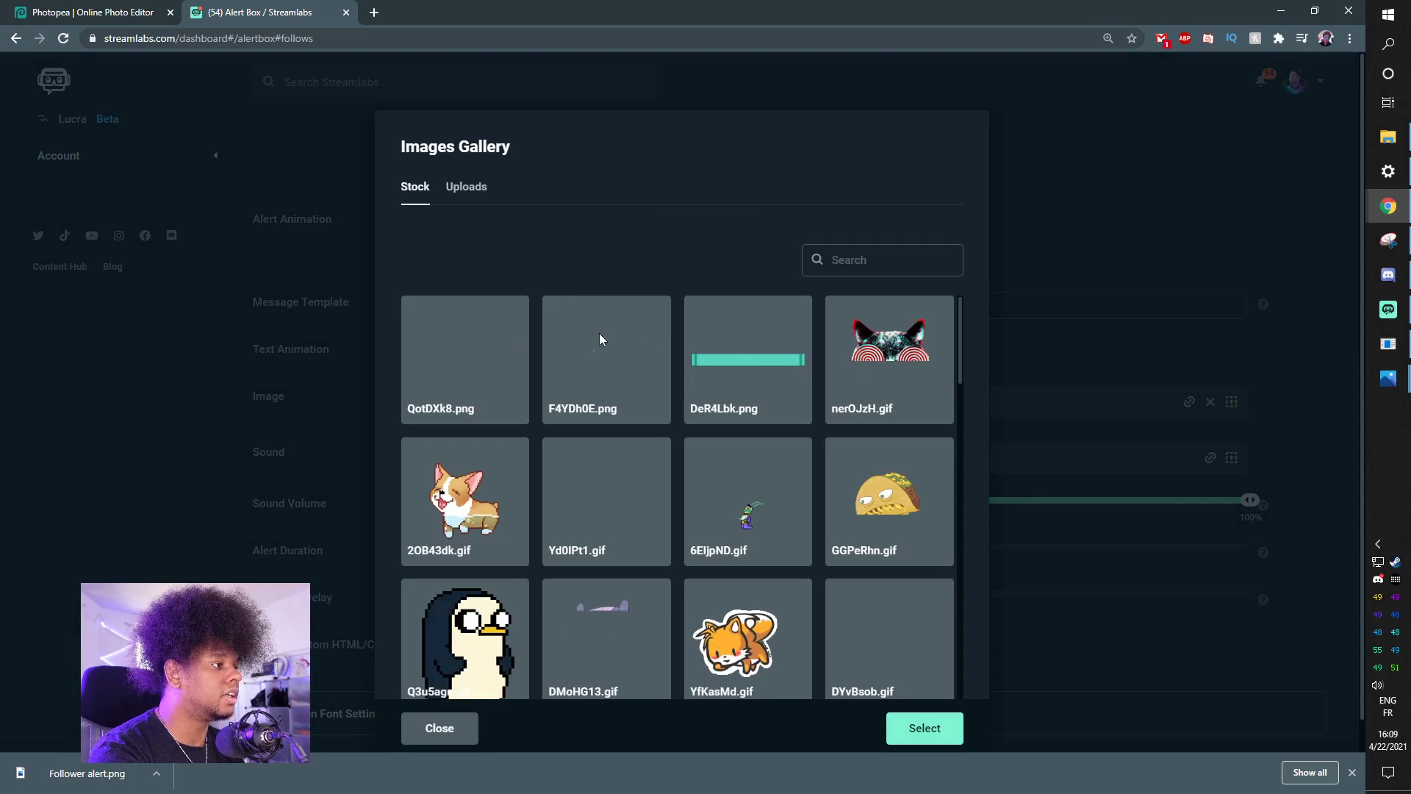
pyautogui.click(463, 188)
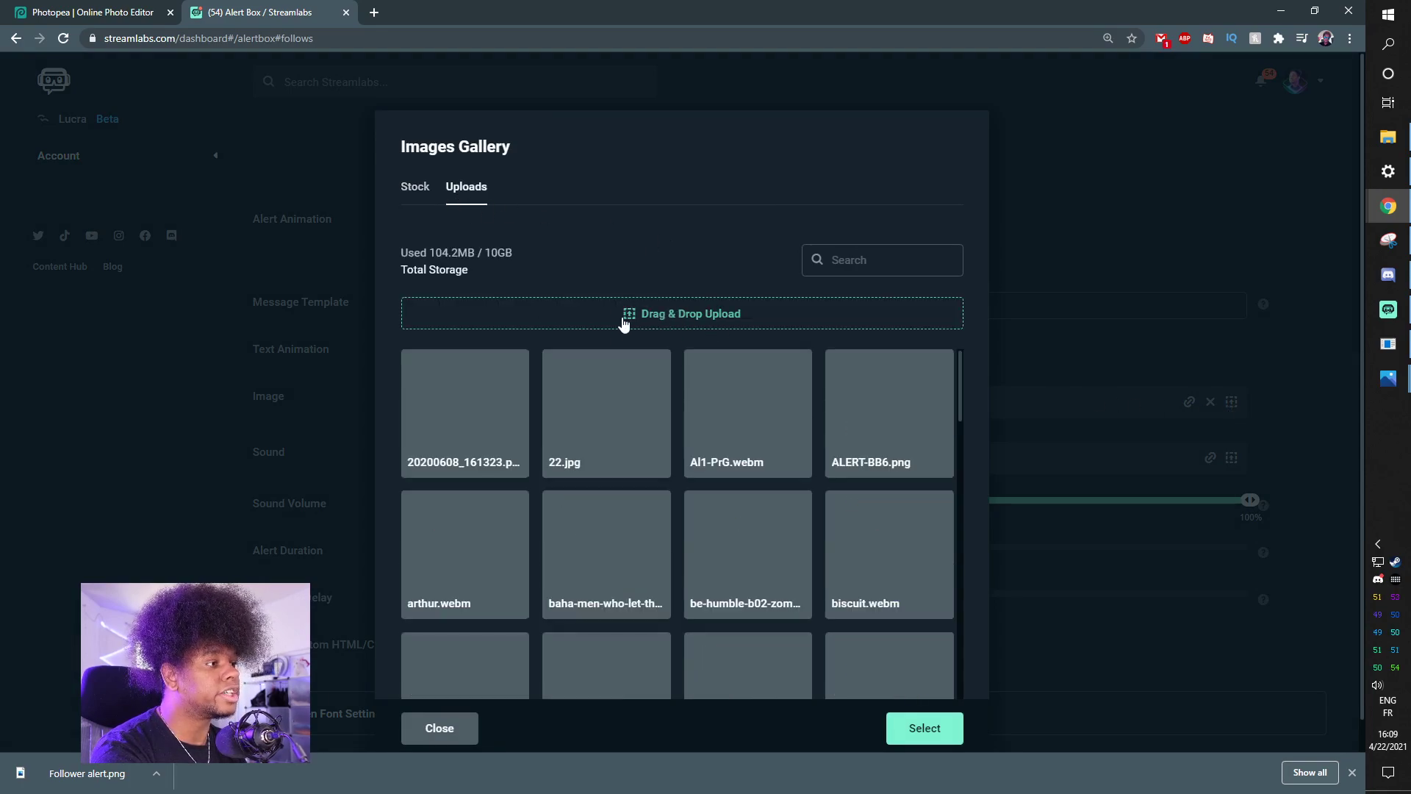
pyautogui.moveTo(44, 783); pyautogui.dragTo(416, 479)
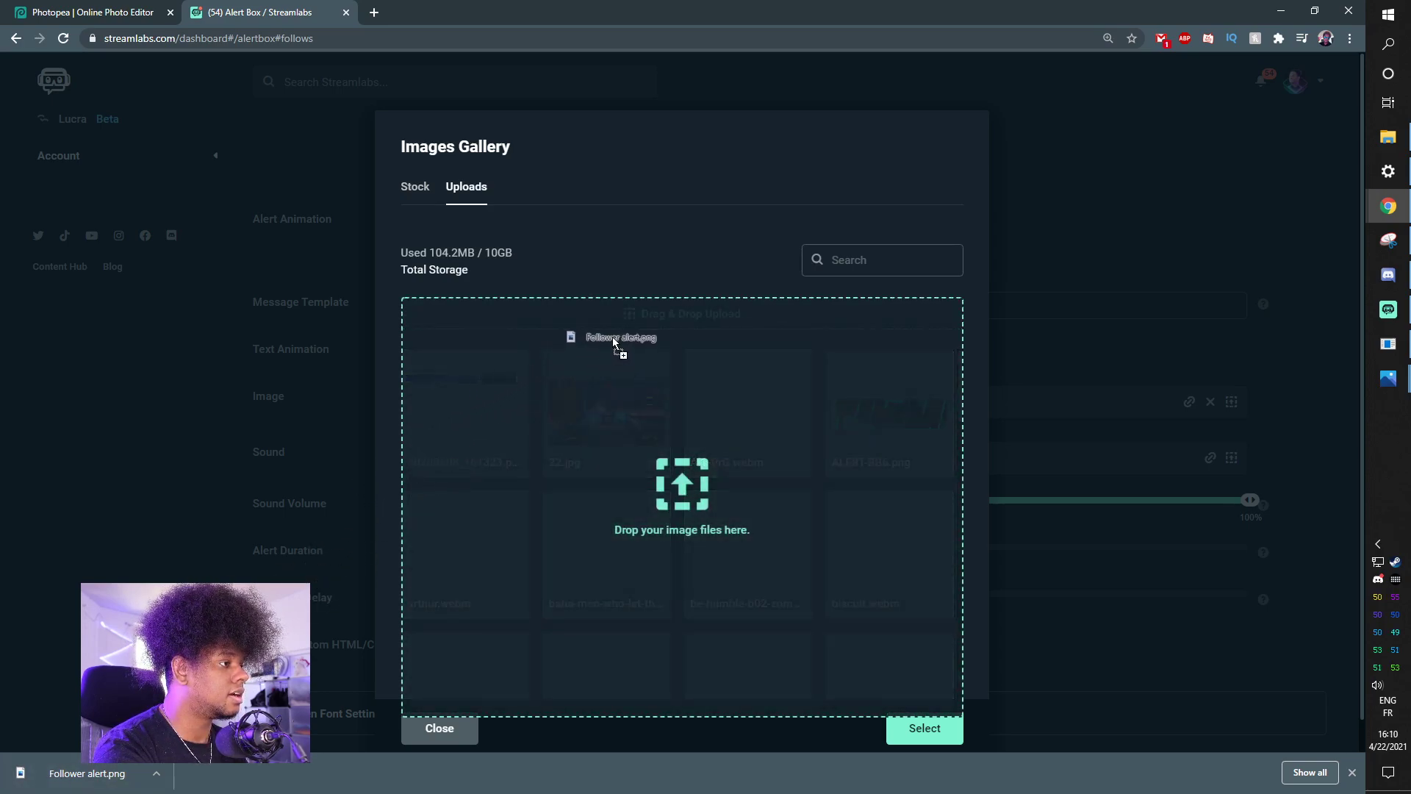
pyautogui.moveTo(614, 343); pyautogui.dragTo(712, 461)
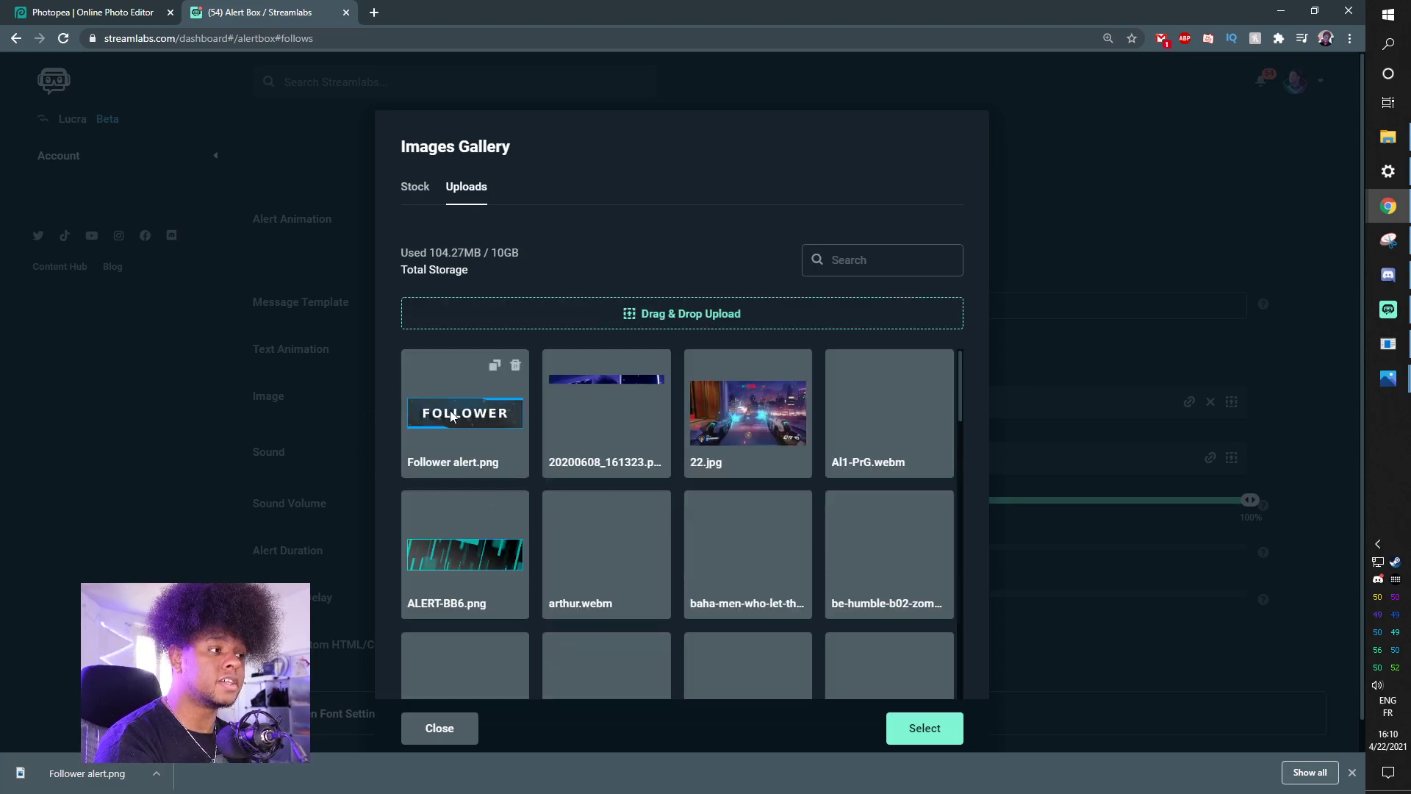
pyautogui.click(428, 398)
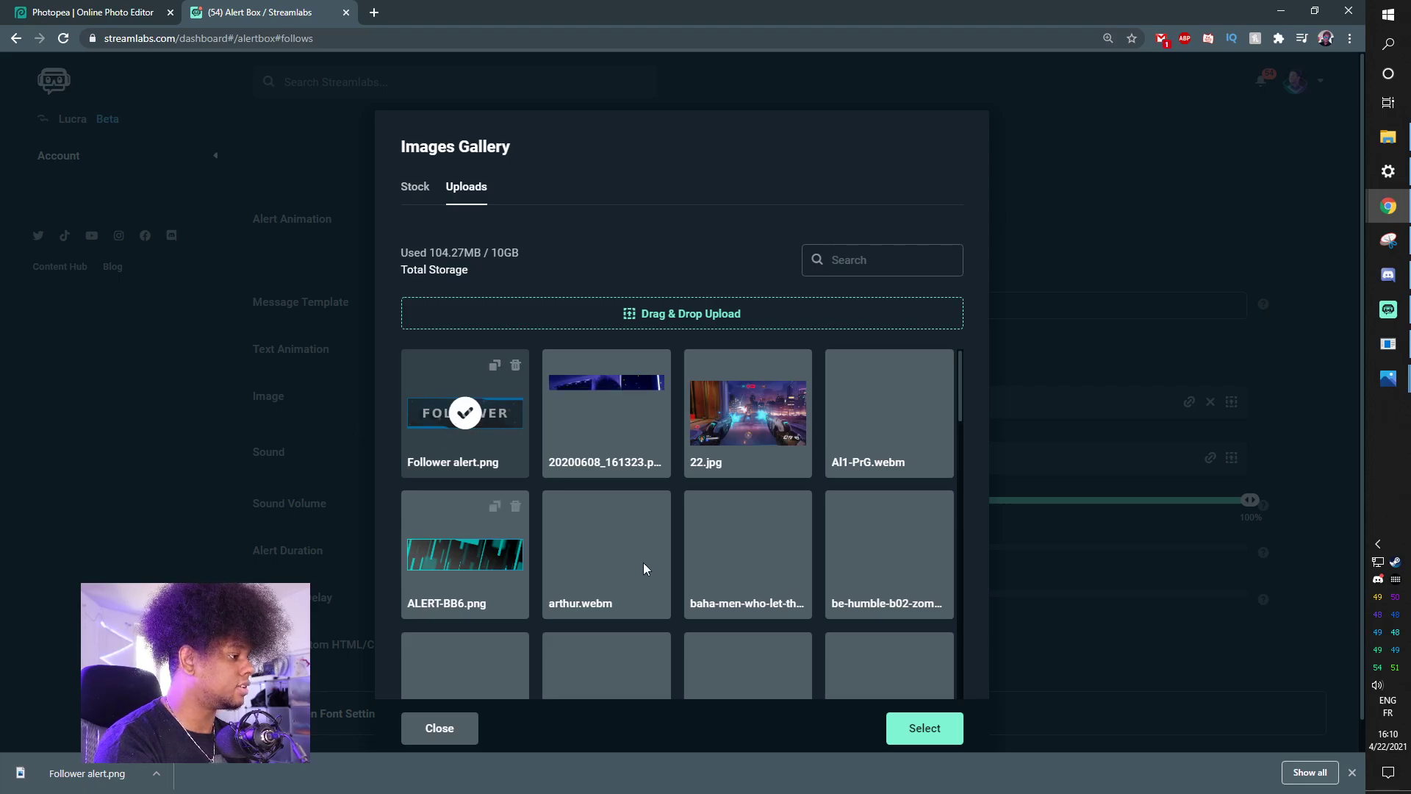
pyautogui.click(929, 728)
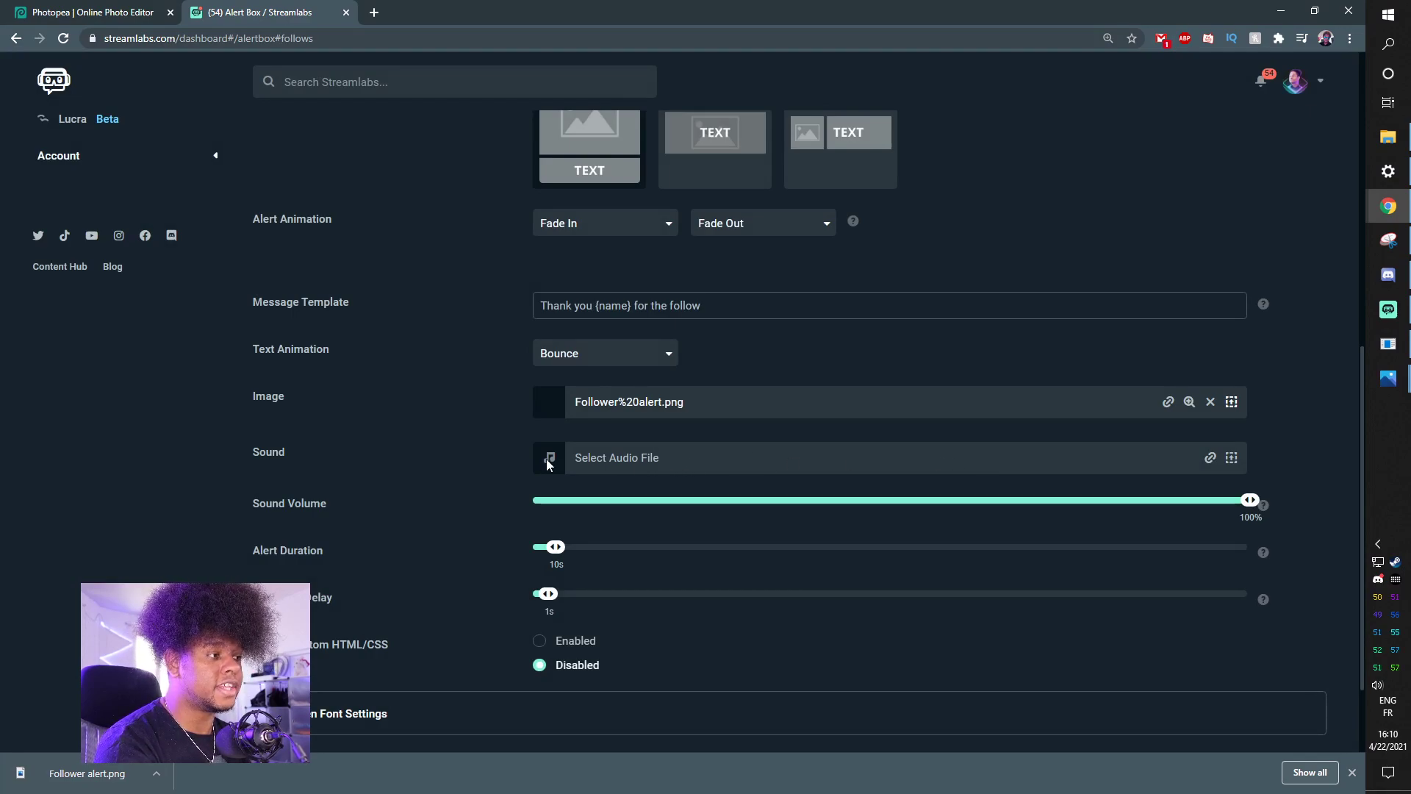
# Browse the stock sounds available for the follow alert and close the Sounds Gallery without selecting one
pyautogui.click(1232, 458)
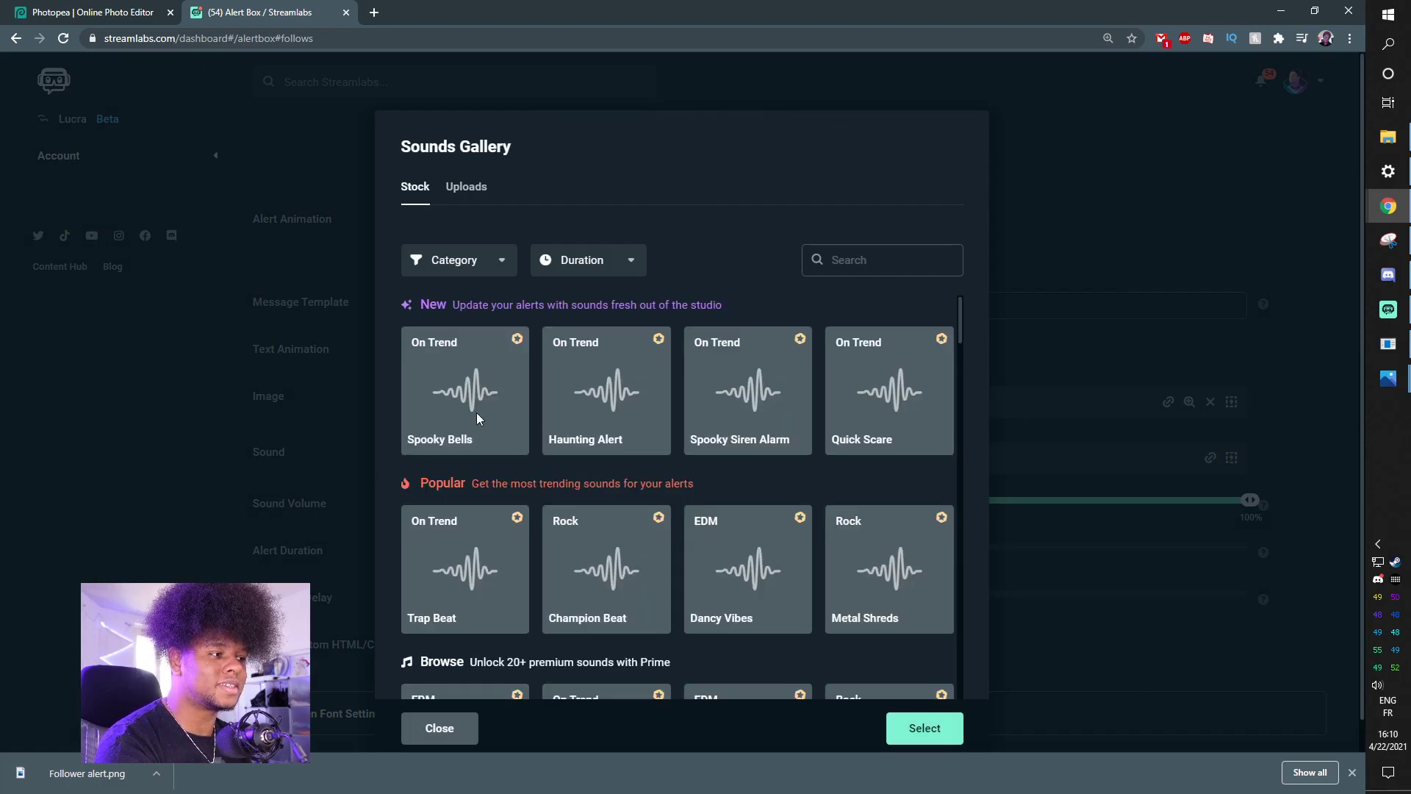
pyautogui.scroll(-8, 456, 414)
pyautogui.scroll(2, 453, 416)
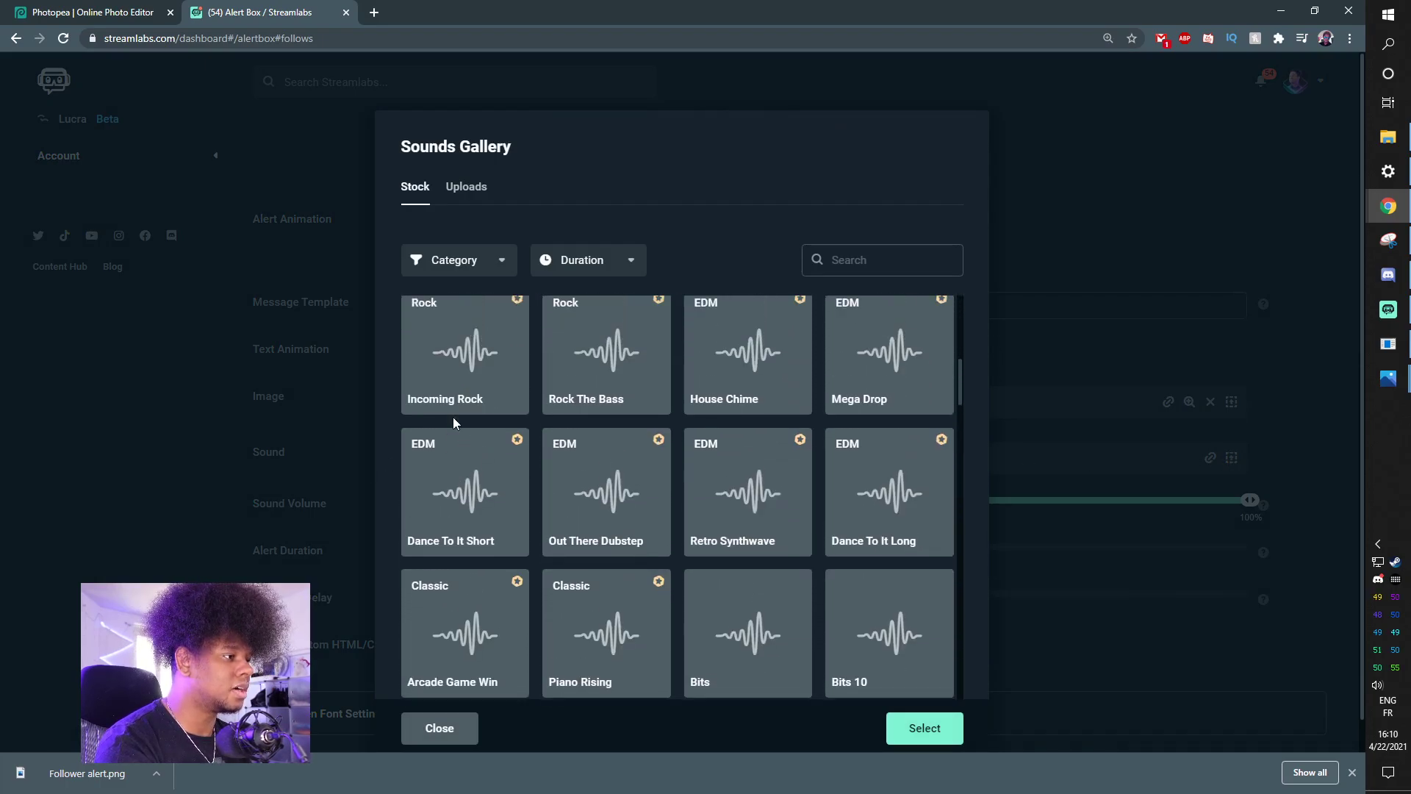
pyautogui.scroll(-4, 453, 417)
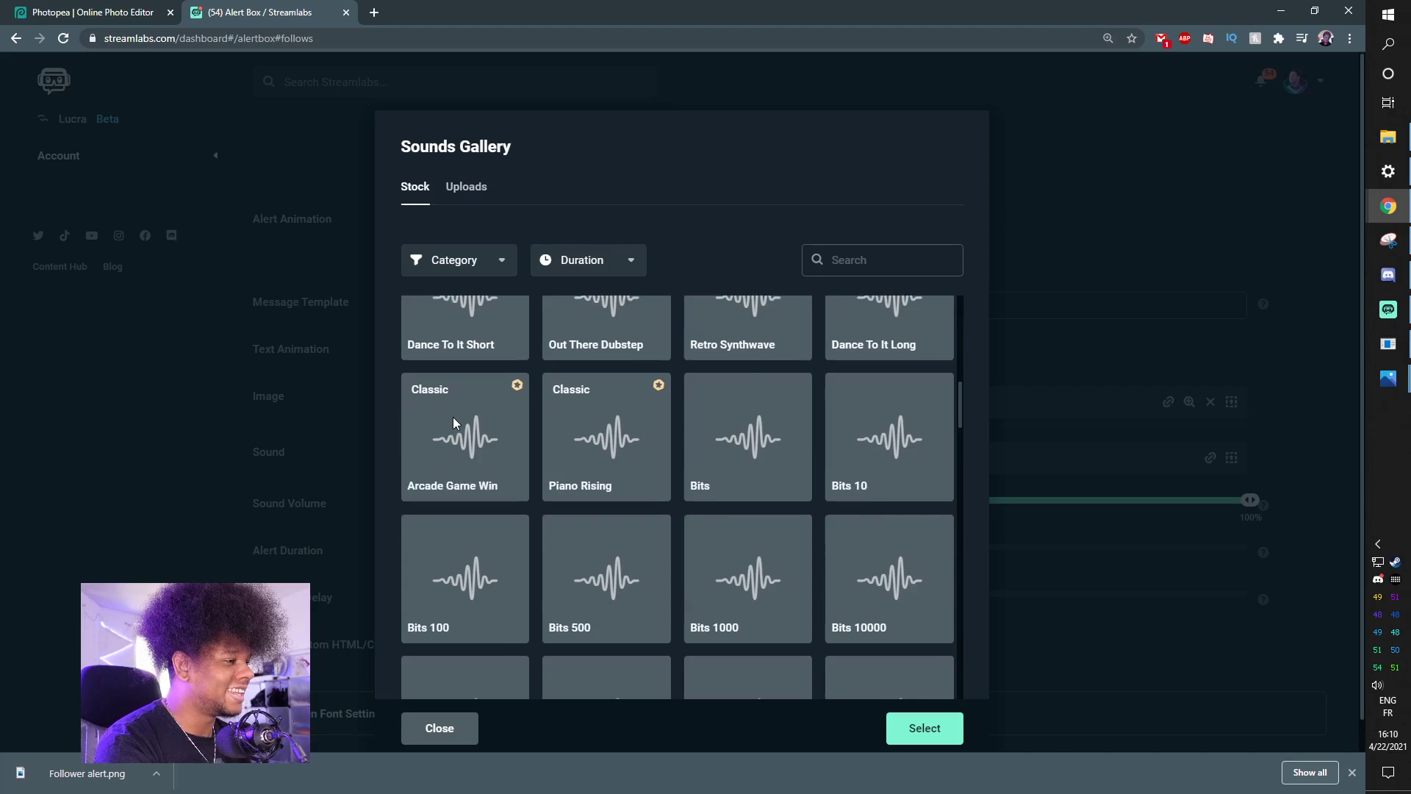
pyautogui.scroll(2, 453, 417)
pyautogui.scroll(-3, 453, 416)
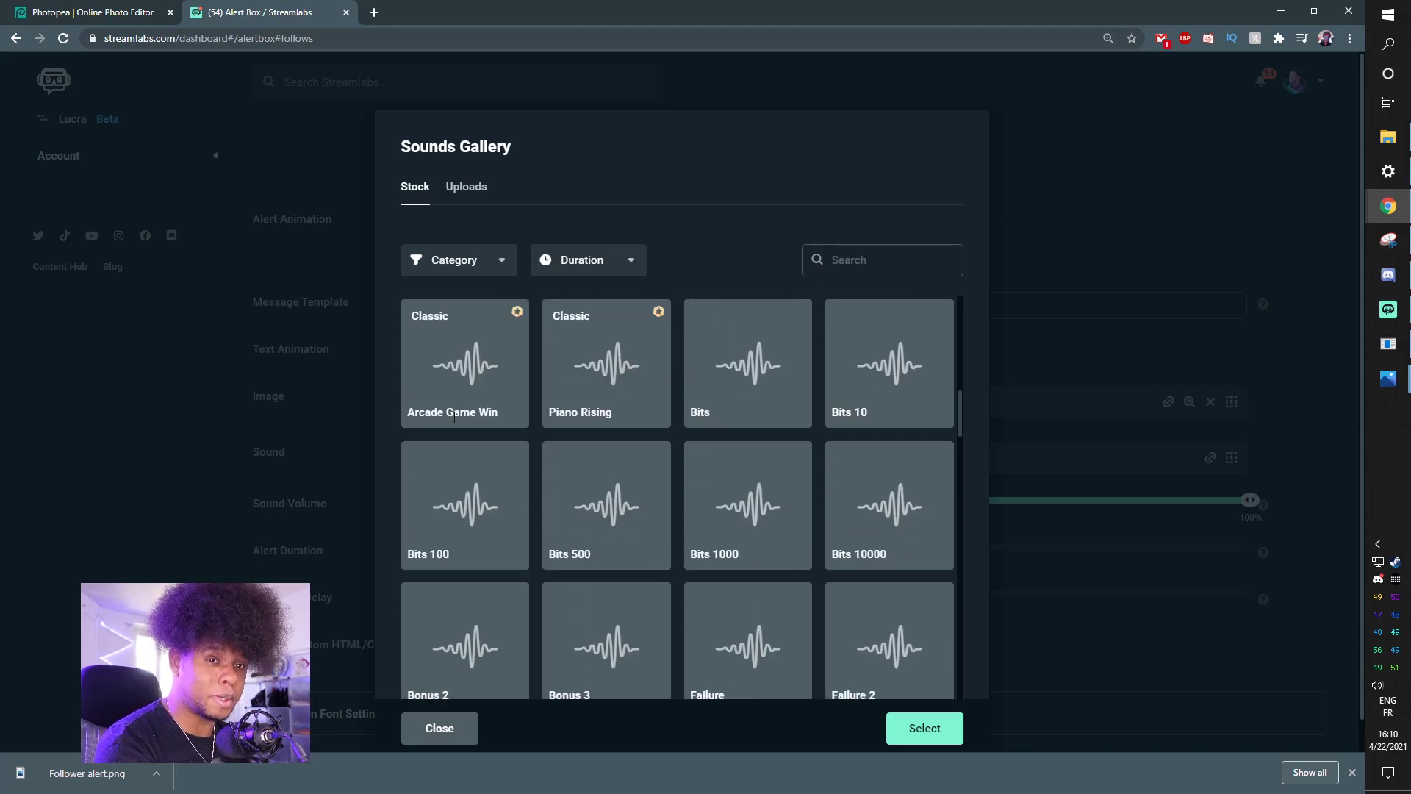
pyautogui.scroll(-5, 470, 417)
pyautogui.scroll(1, 507, 417)
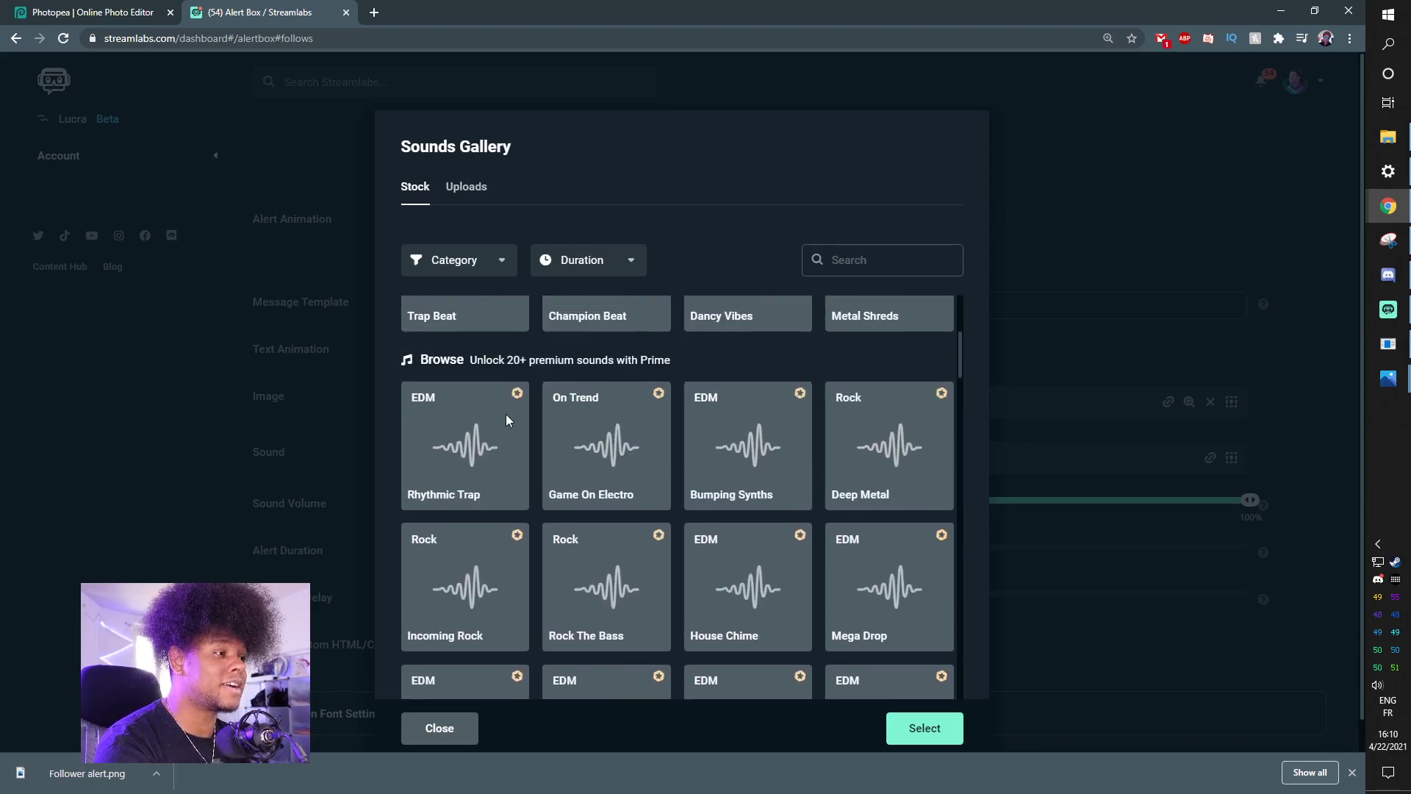
pyautogui.scroll(-9, 514, 416)
pyautogui.scroll(1, 539, 403)
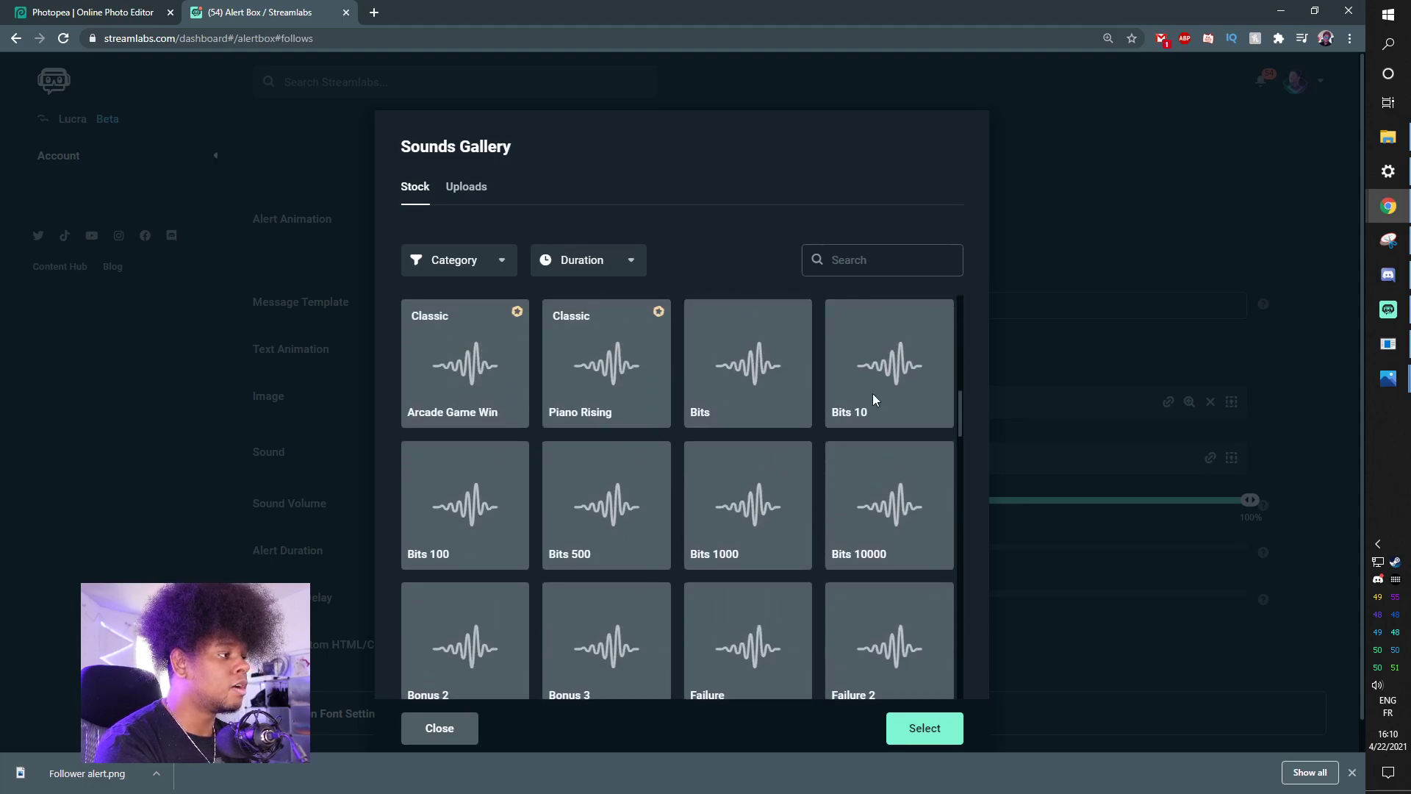
pyautogui.click(433, 730)
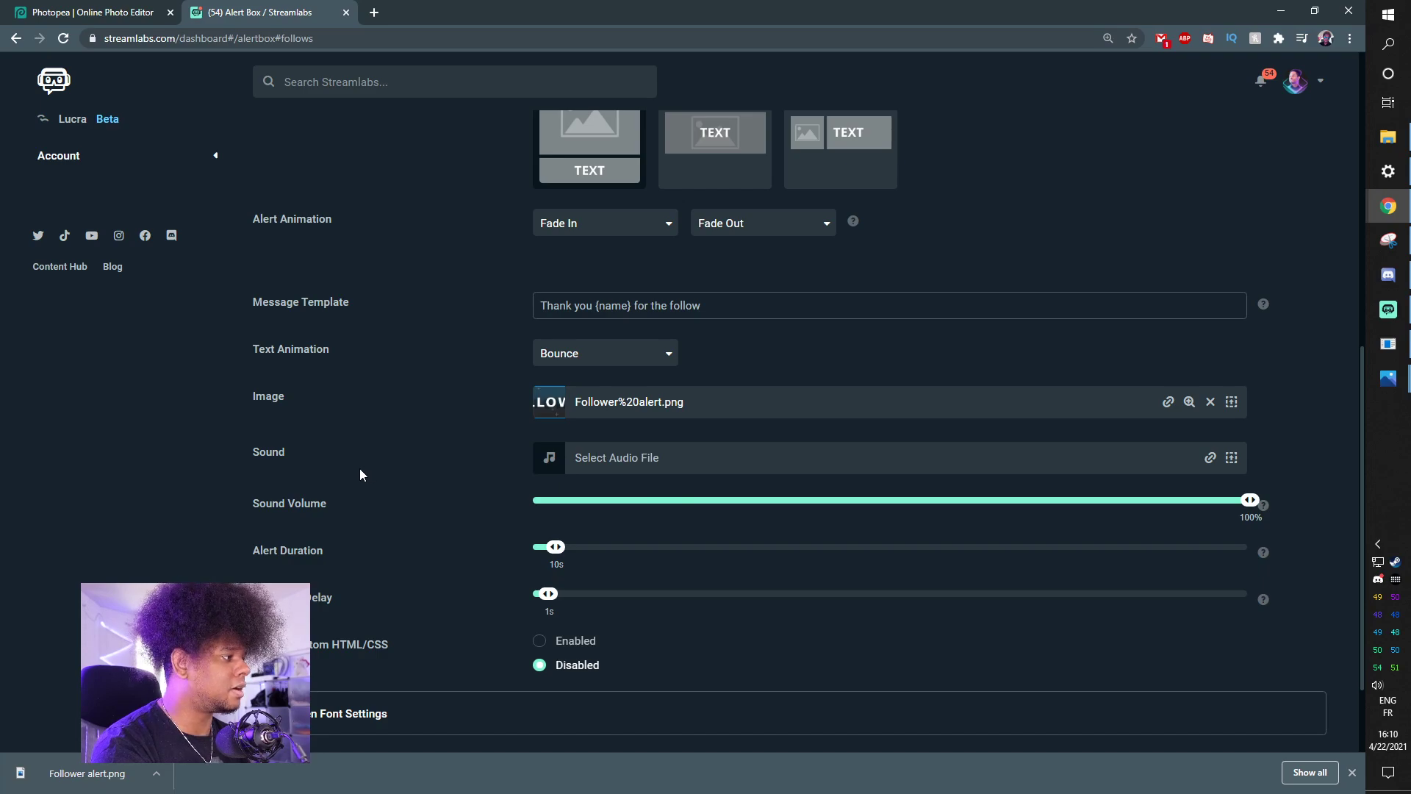
# Set the follow alert's duration to 5s and its text delay to 0s, and save the settings
pyautogui.scroll(-2, 360, 469)
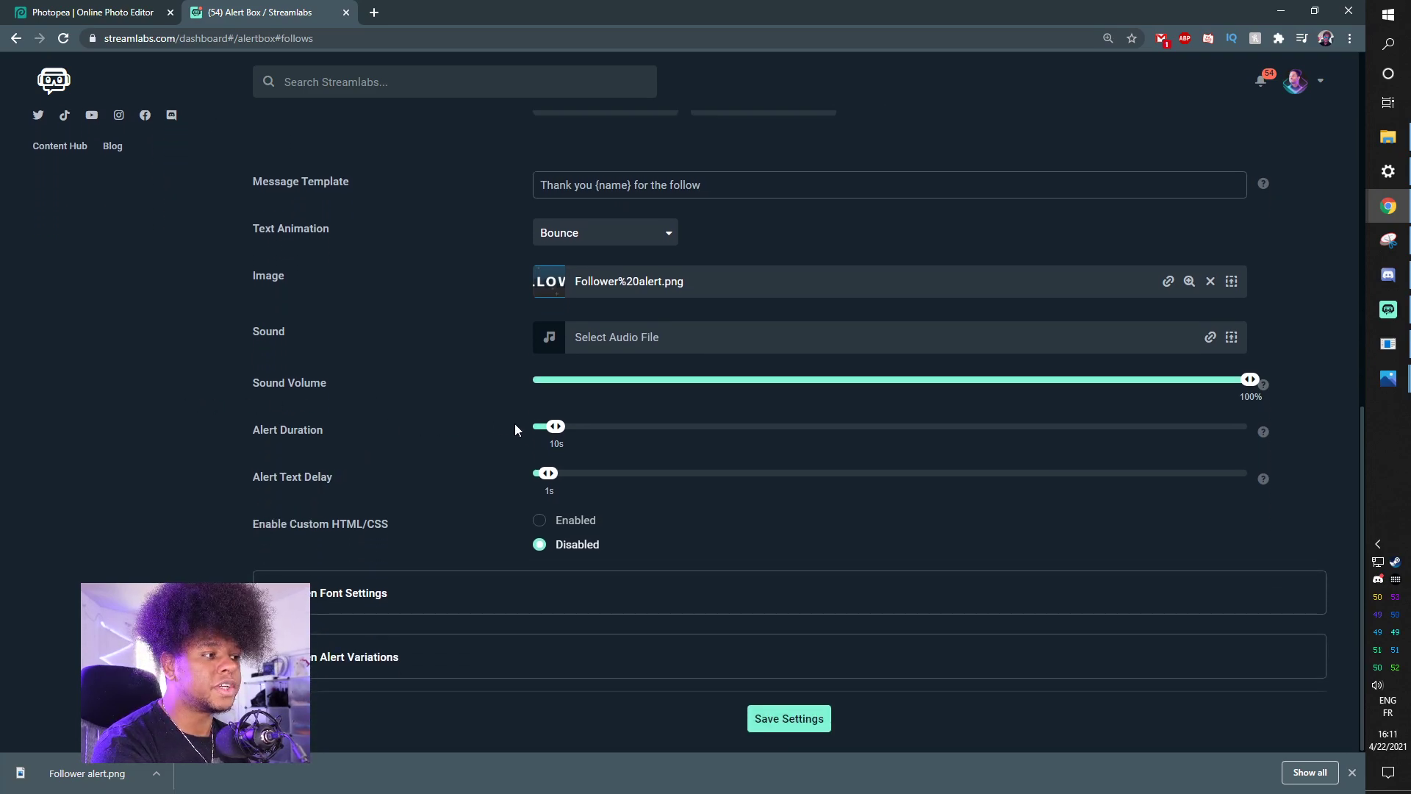
pyautogui.moveTo(558, 437); pyautogui.dragTo(543, 428)
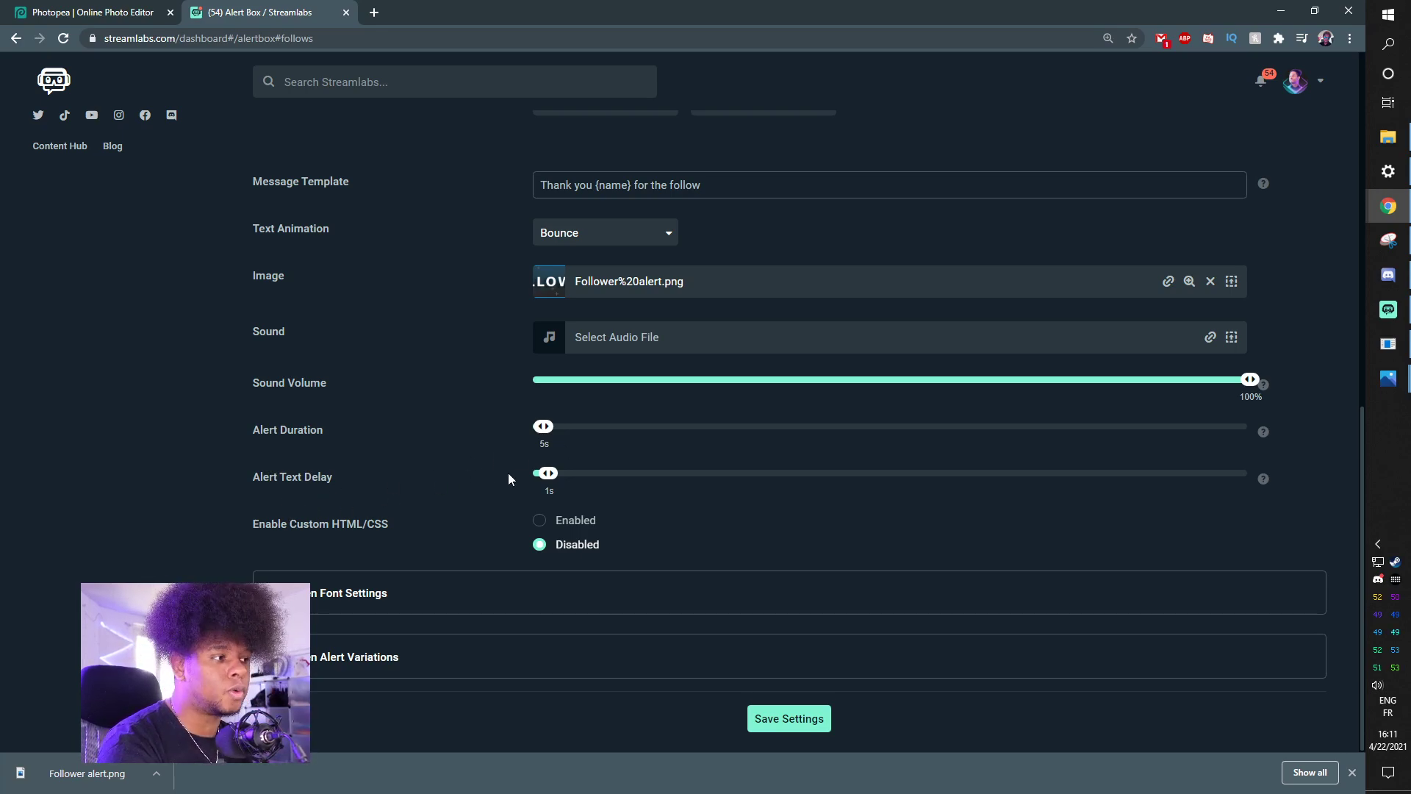
pyautogui.moveTo(548, 472); pyautogui.dragTo(460, 482)
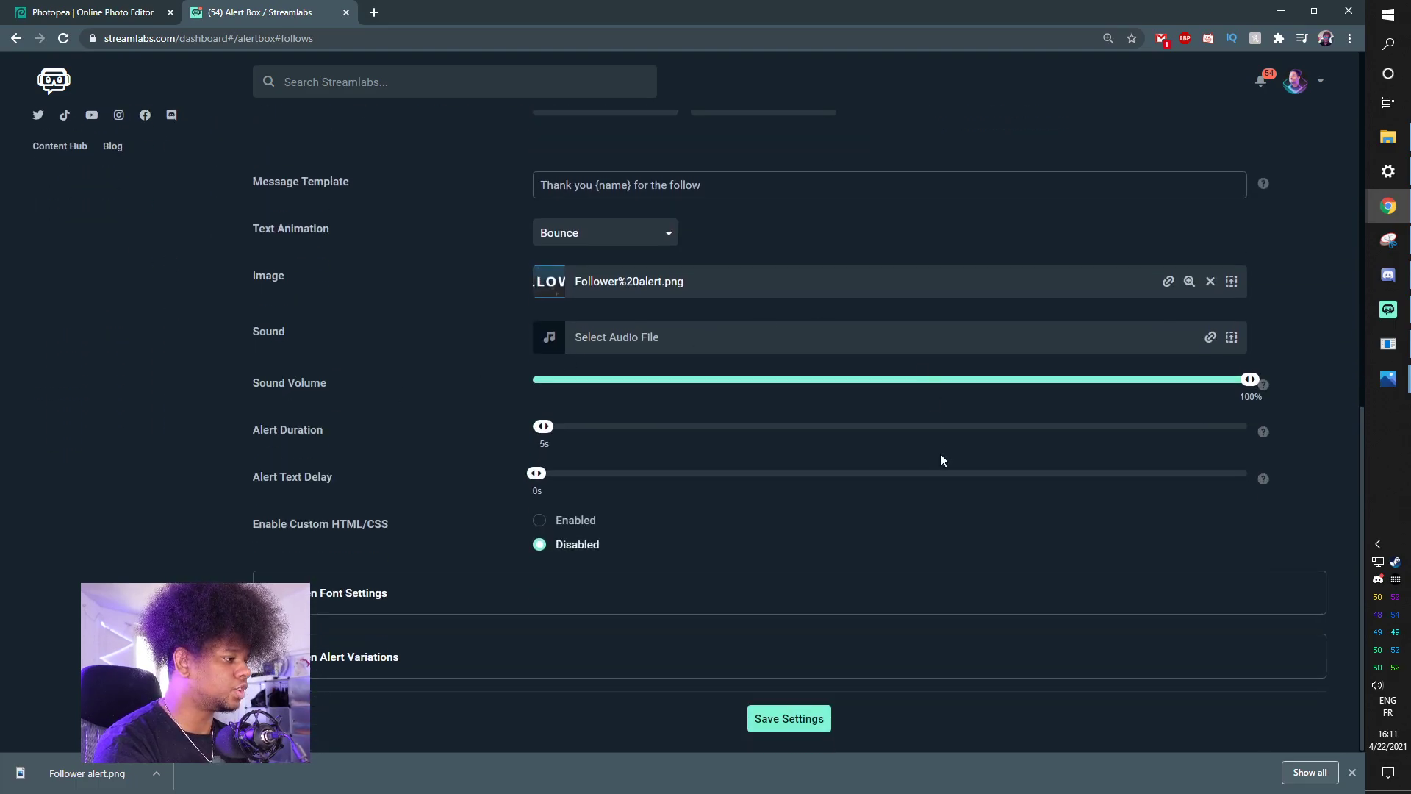
pyautogui.click(786, 724)
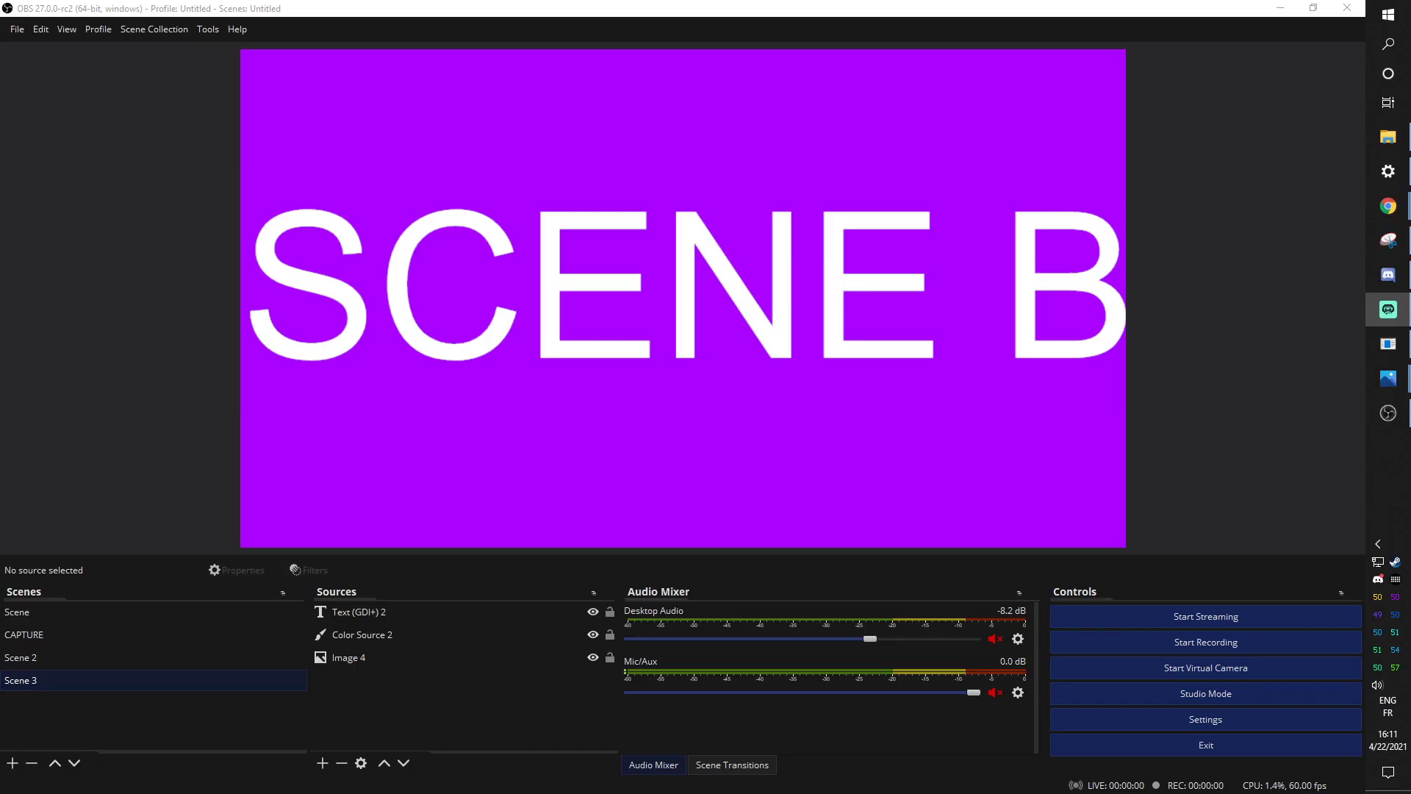
# In OBS, create a new scene with the default name and add a browser source named "Alert SL" to it
pyautogui.click(12, 763)
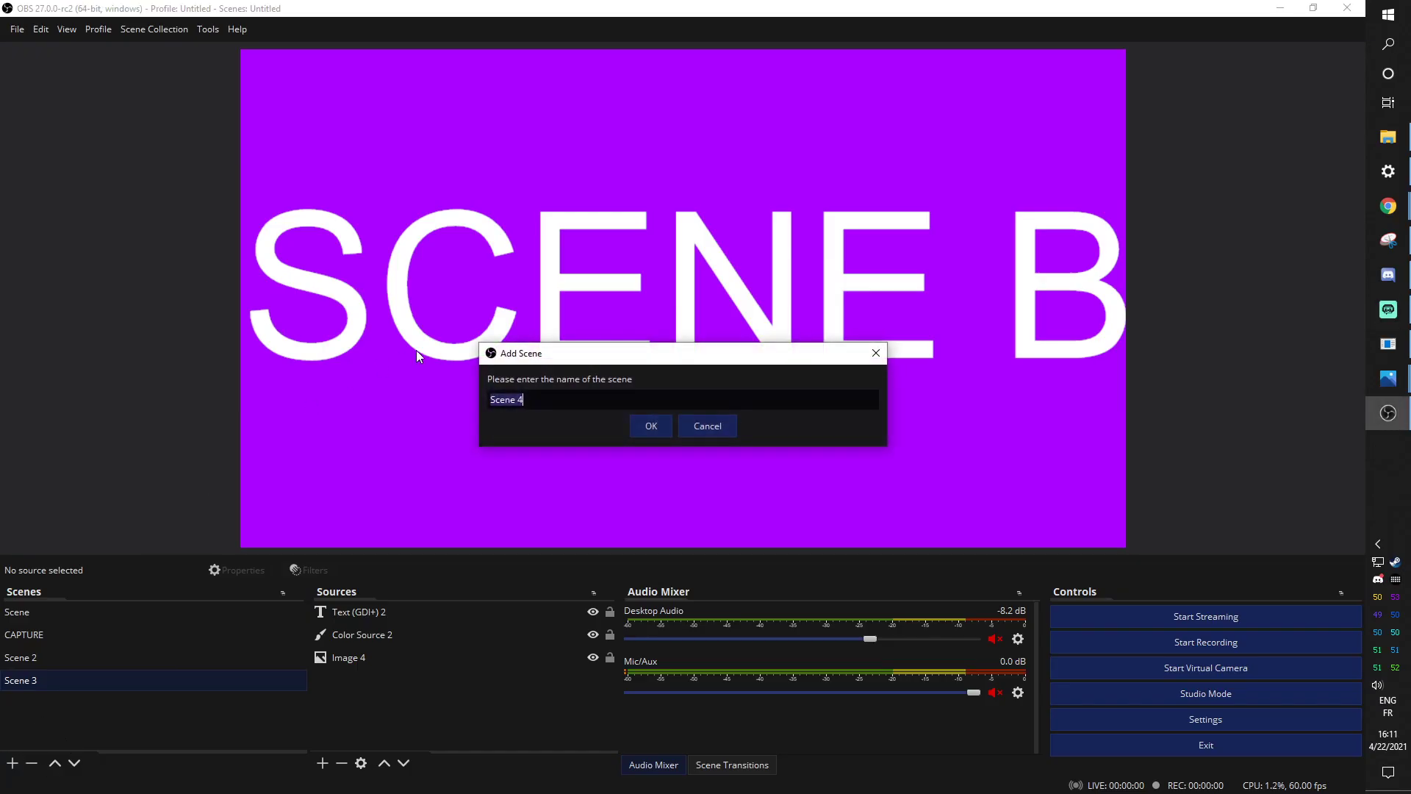
pyautogui.click(660, 433)
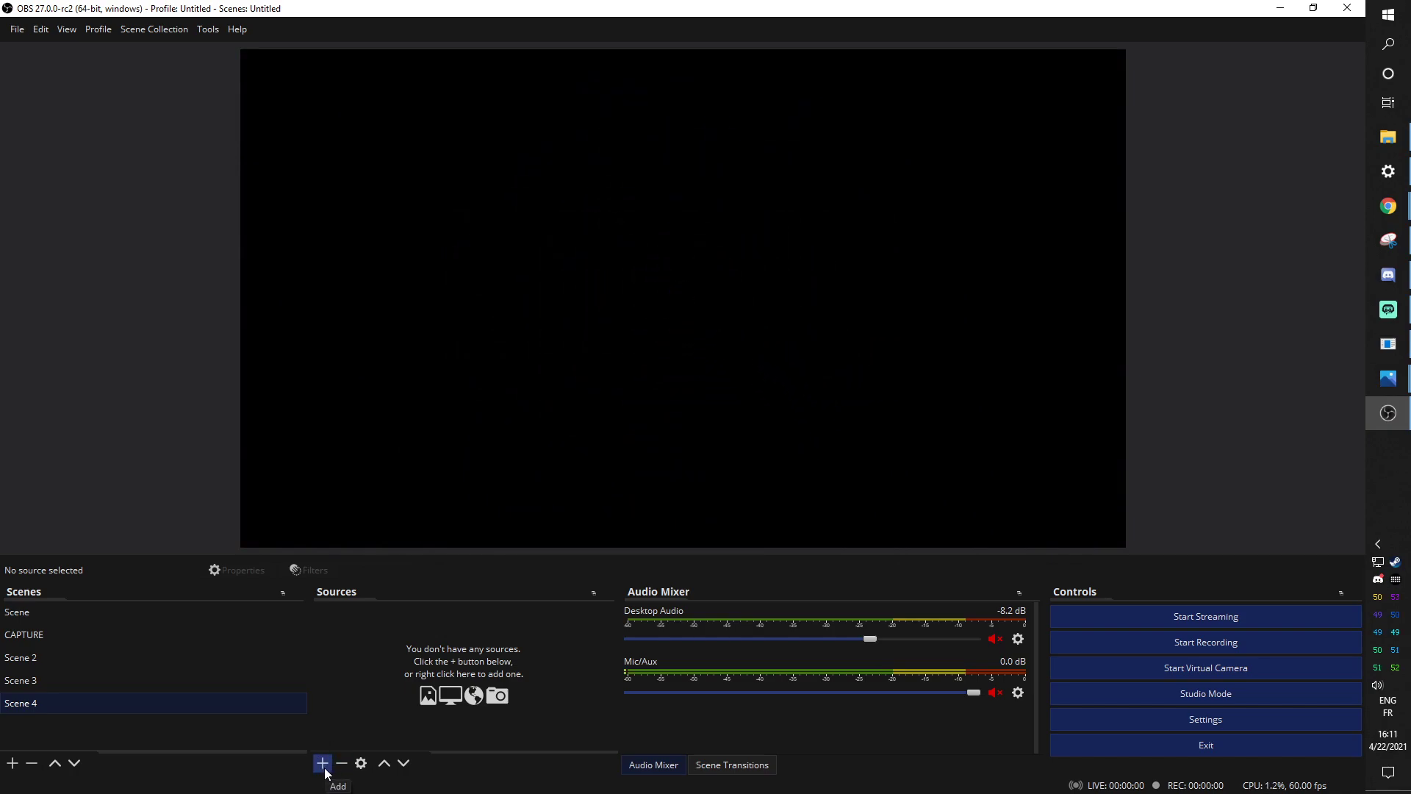
pyautogui.click(322, 764)
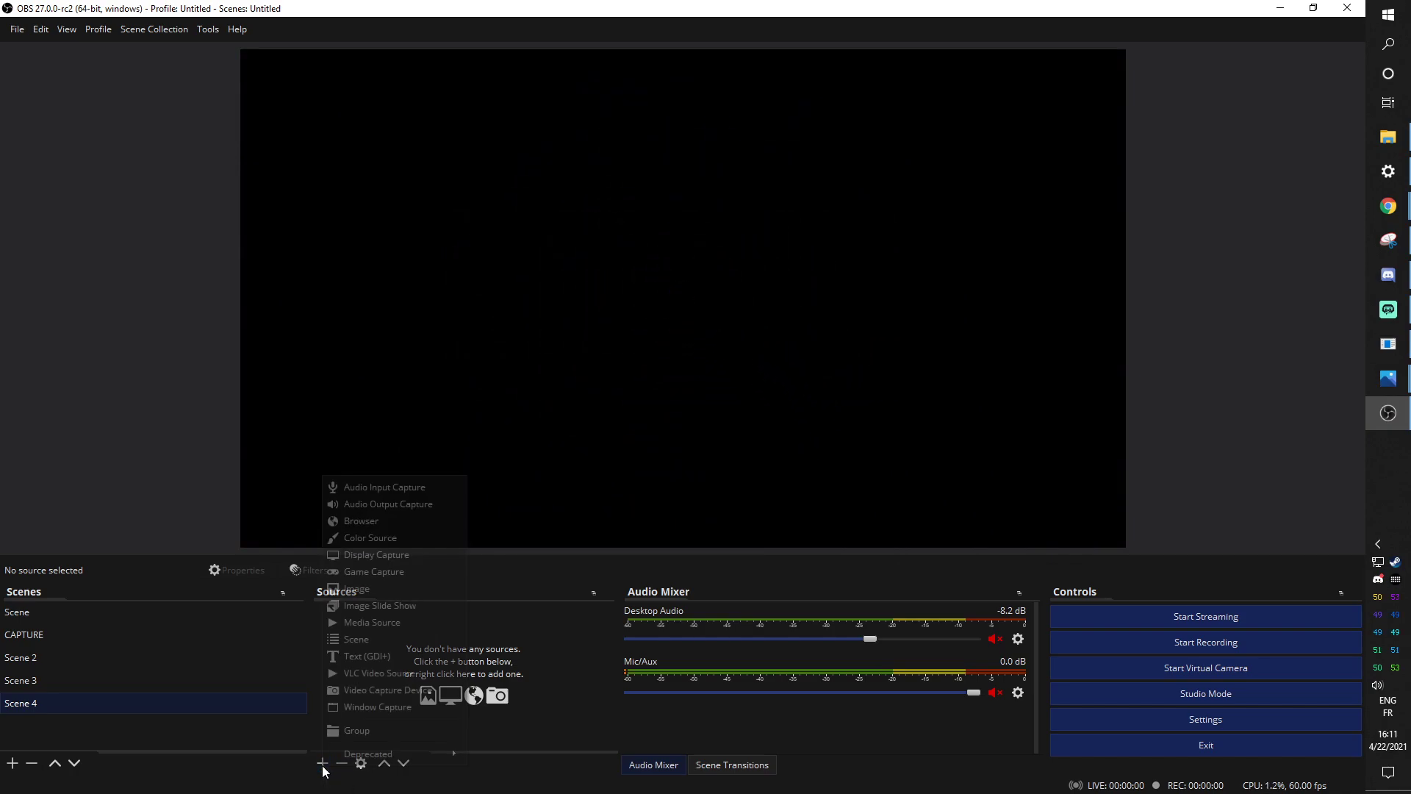
pyautogui.click(388, 522)
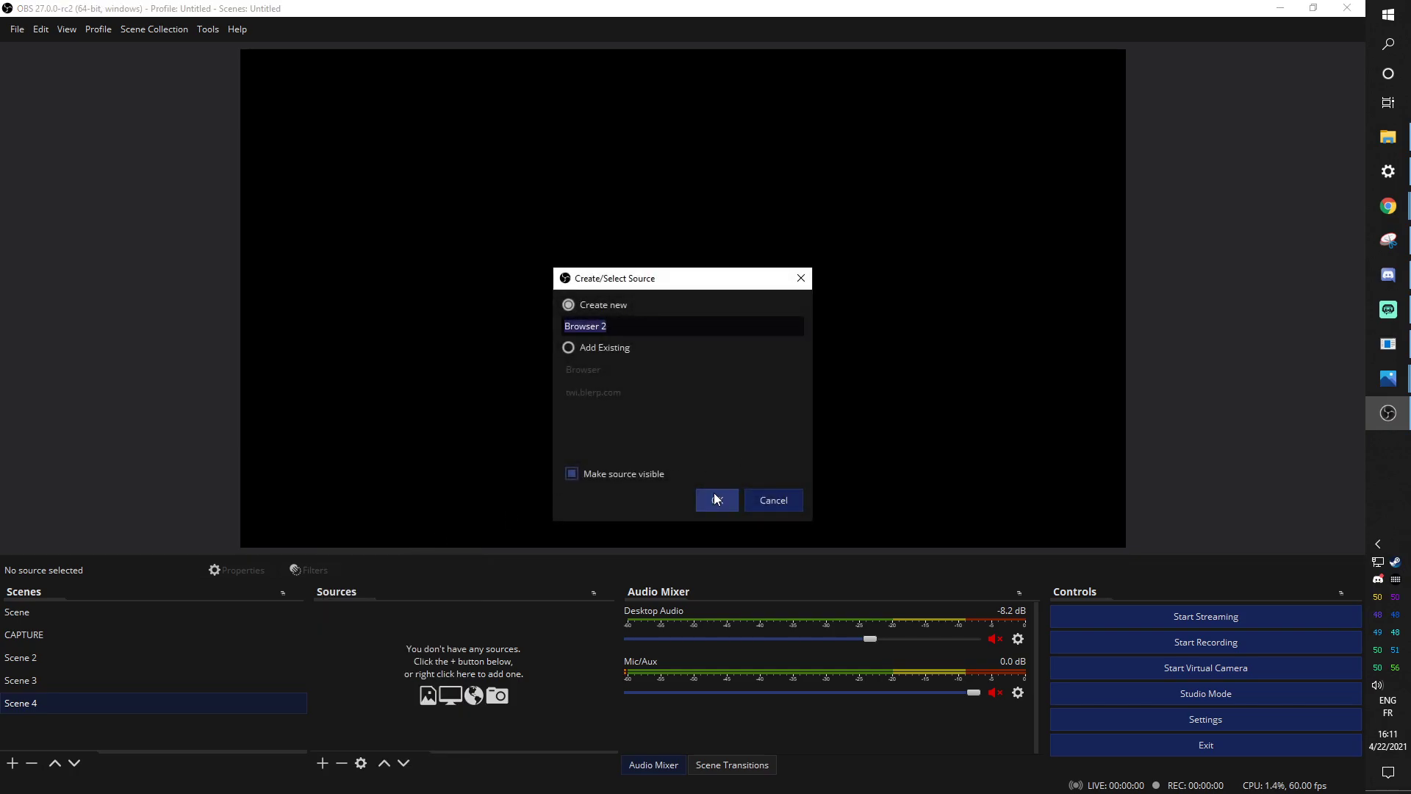
pyautogui.write('Alert SL')
pyautogui.click(732, 504)
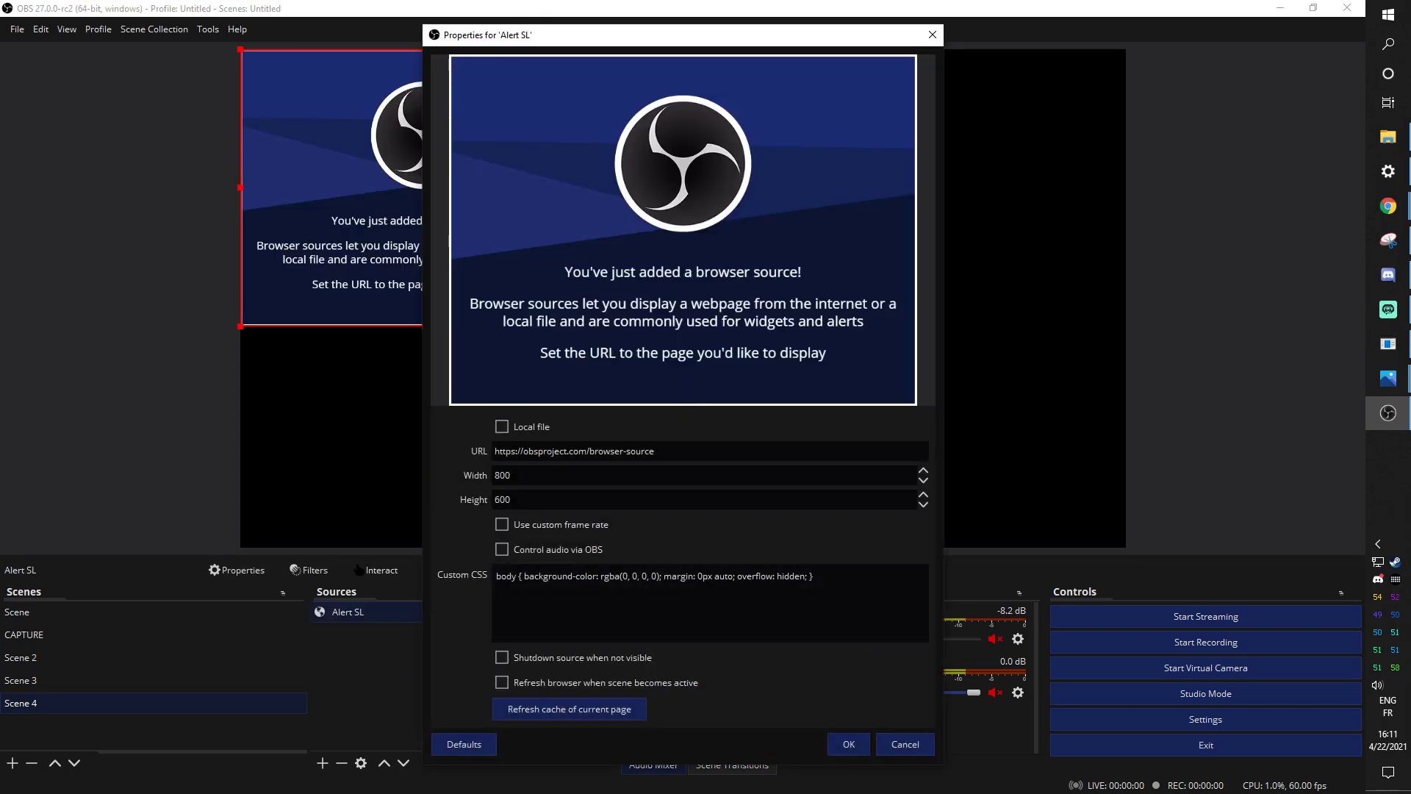
# Copy the private Alert Box widget URL from Streamlabs and paste it as the Alert SL source's URL in OBS
pyautogui.moveTo(689, 453); pyautogui.dragTo(552, 451)
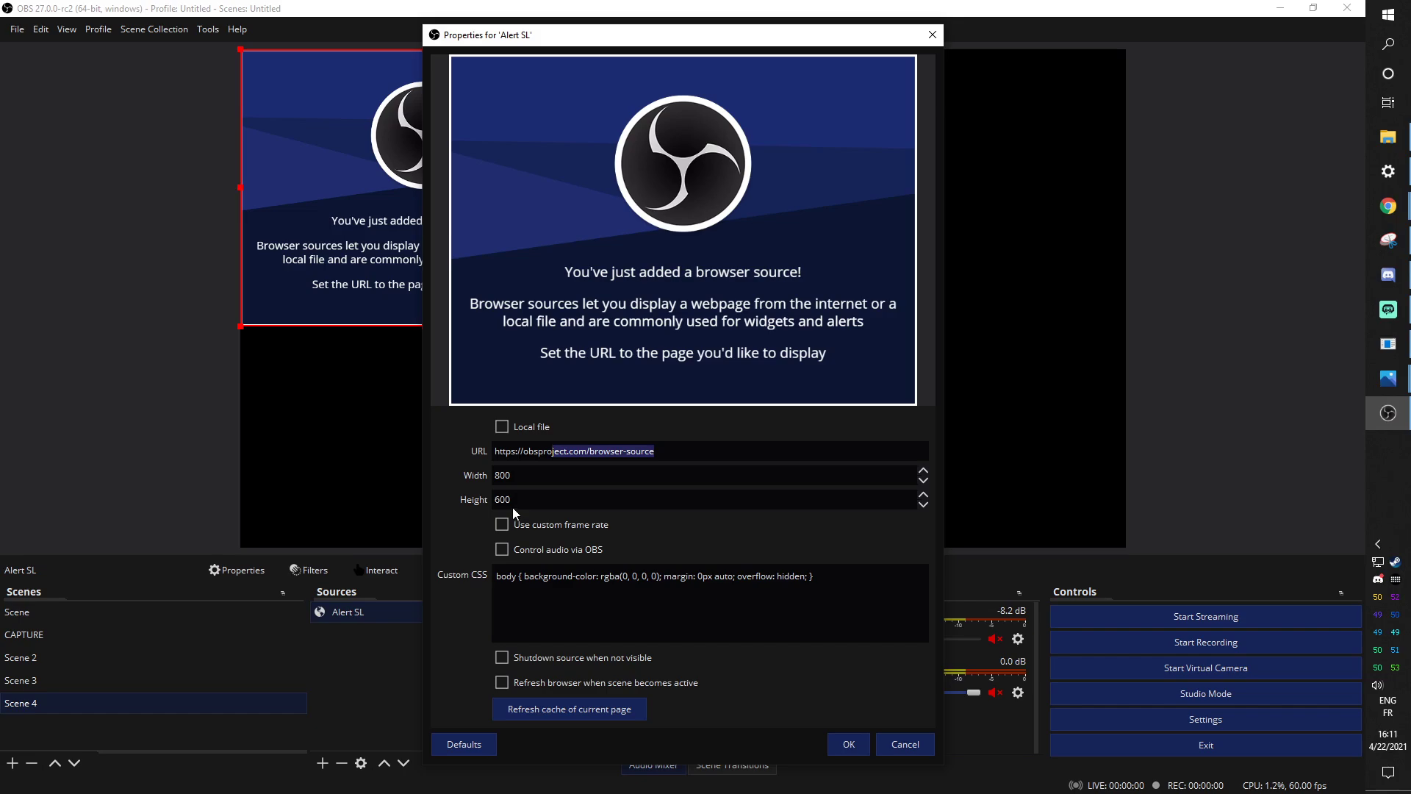
pyautogui.hotkey('alt', 'Tab')
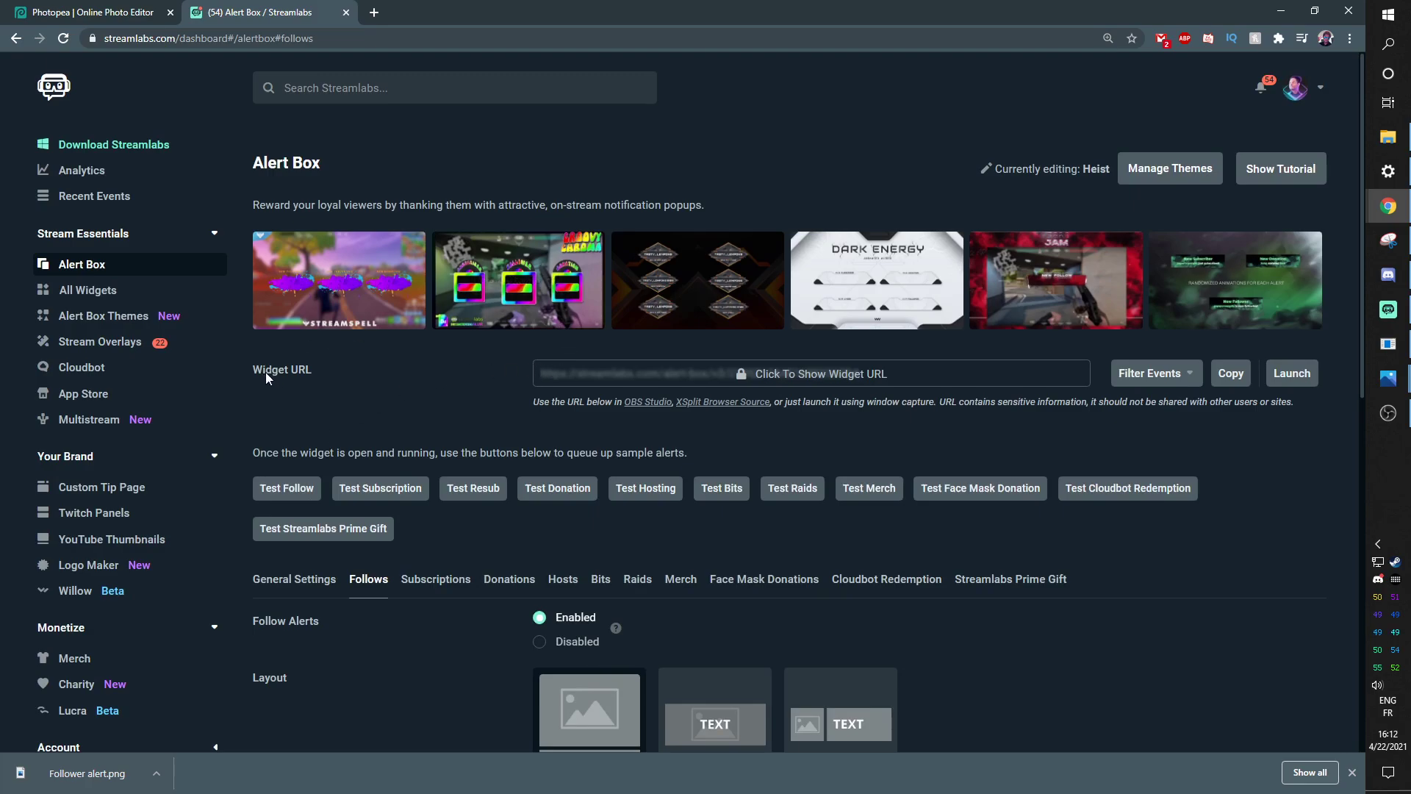
pyautogui.click(1231, 375)
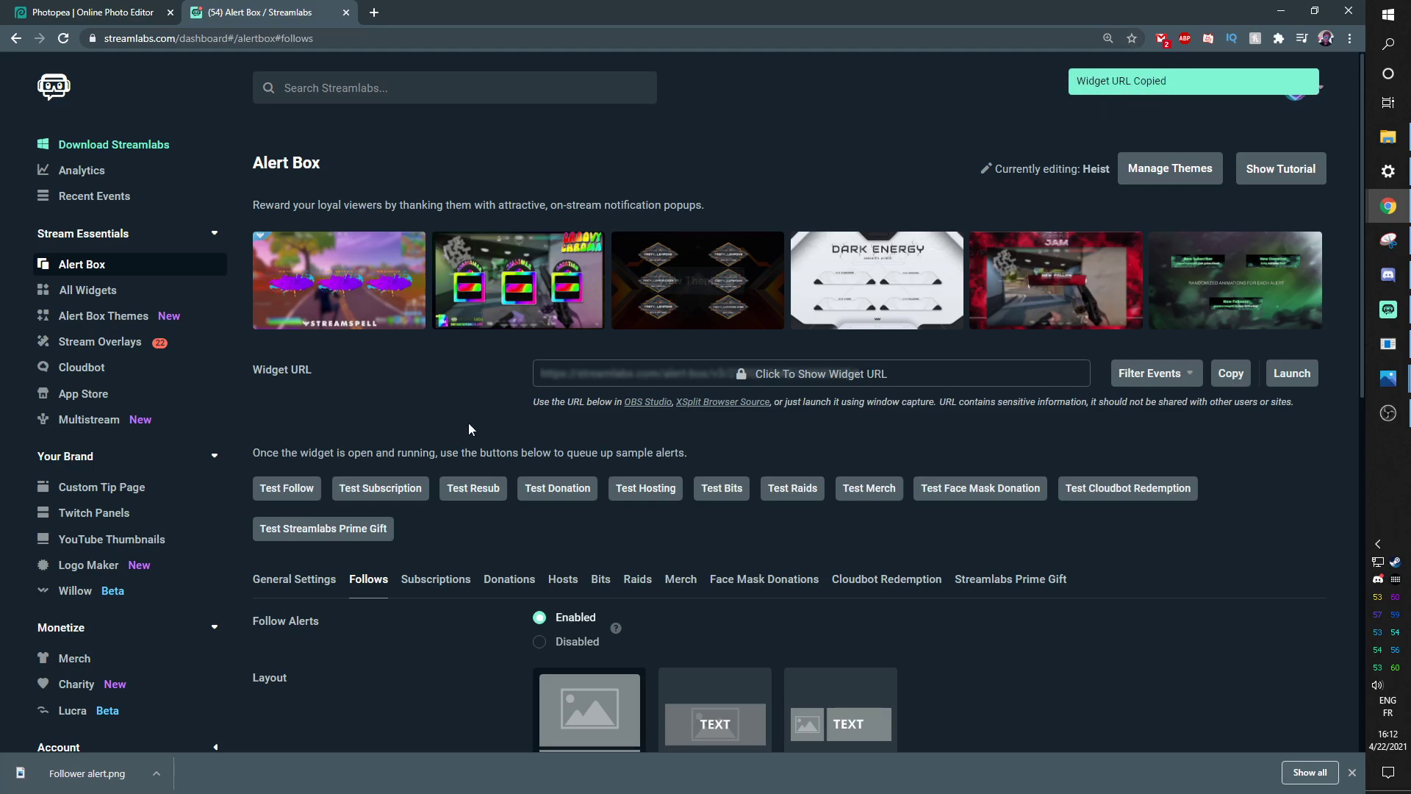
pyautogui.hotkey('alt', 'Tab')
pyautogui.moveTo(654, 451); pyautogui.dragTo(421, 449)
pyautogui.hotkey('ctrl', 'v')
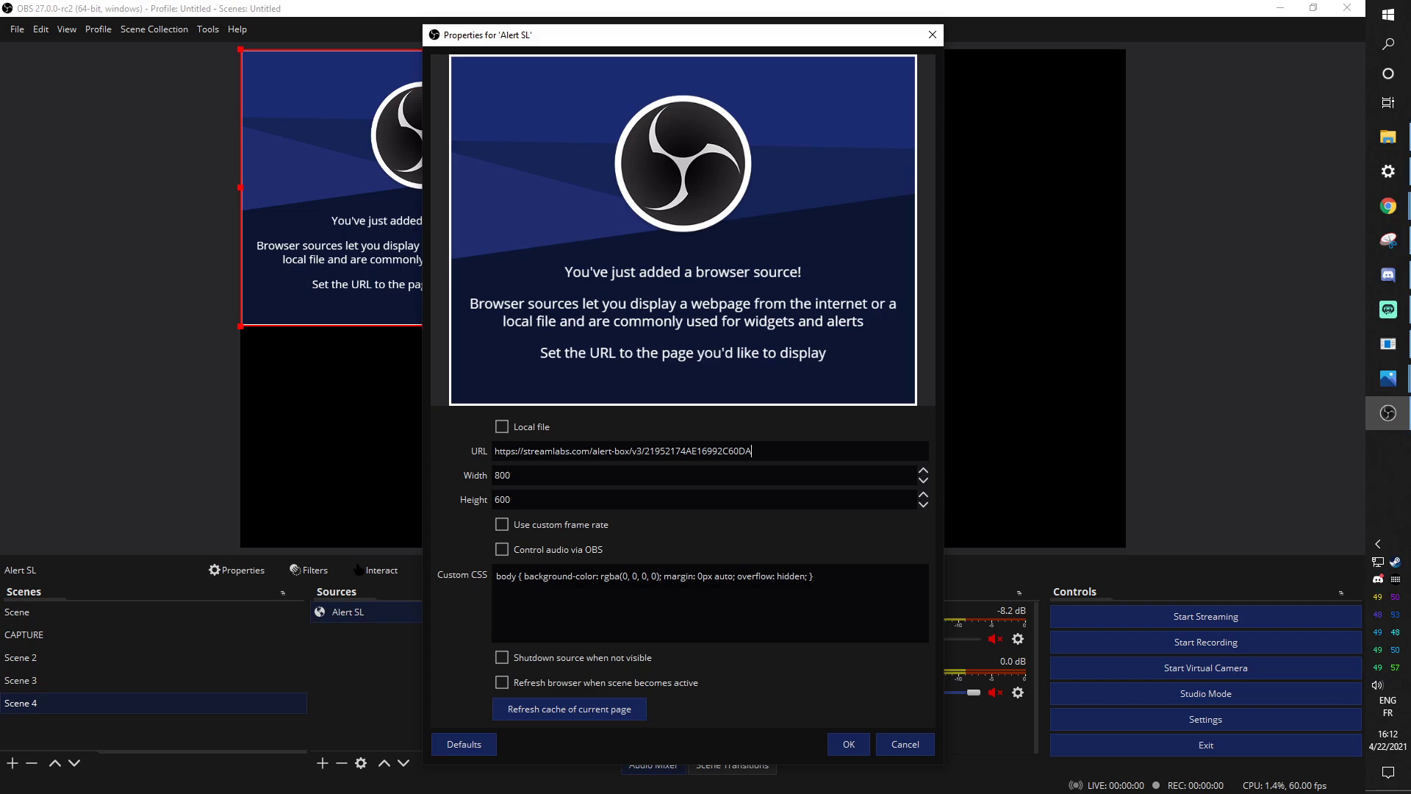
# Set the Alert SL source's width to 837 to match the Follower alert PNG, and move the source to the canvas centre
pyautogui.click(1387, 146)
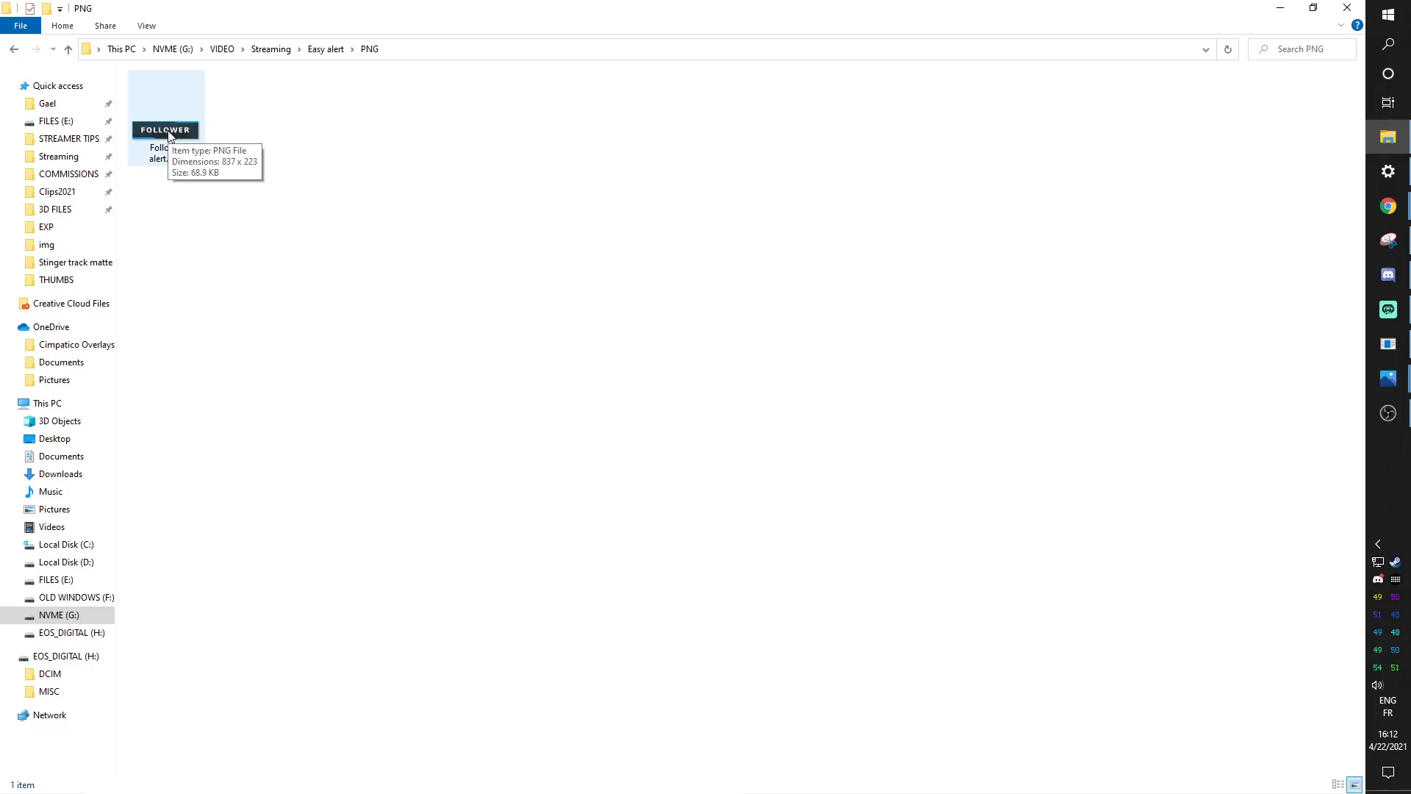
pyautogui.hotkey('alt', 'Tab')
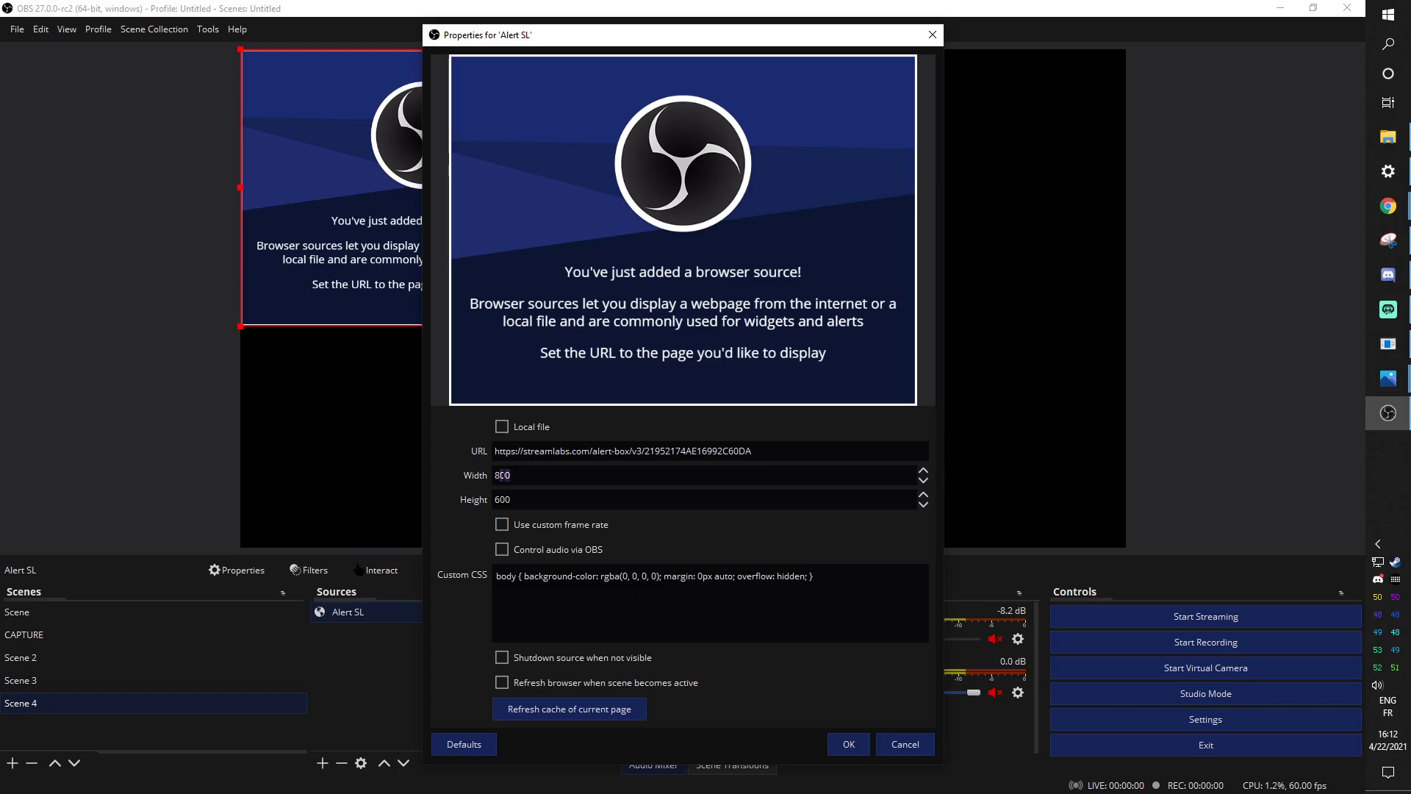
pyautogui.click(849, 745)
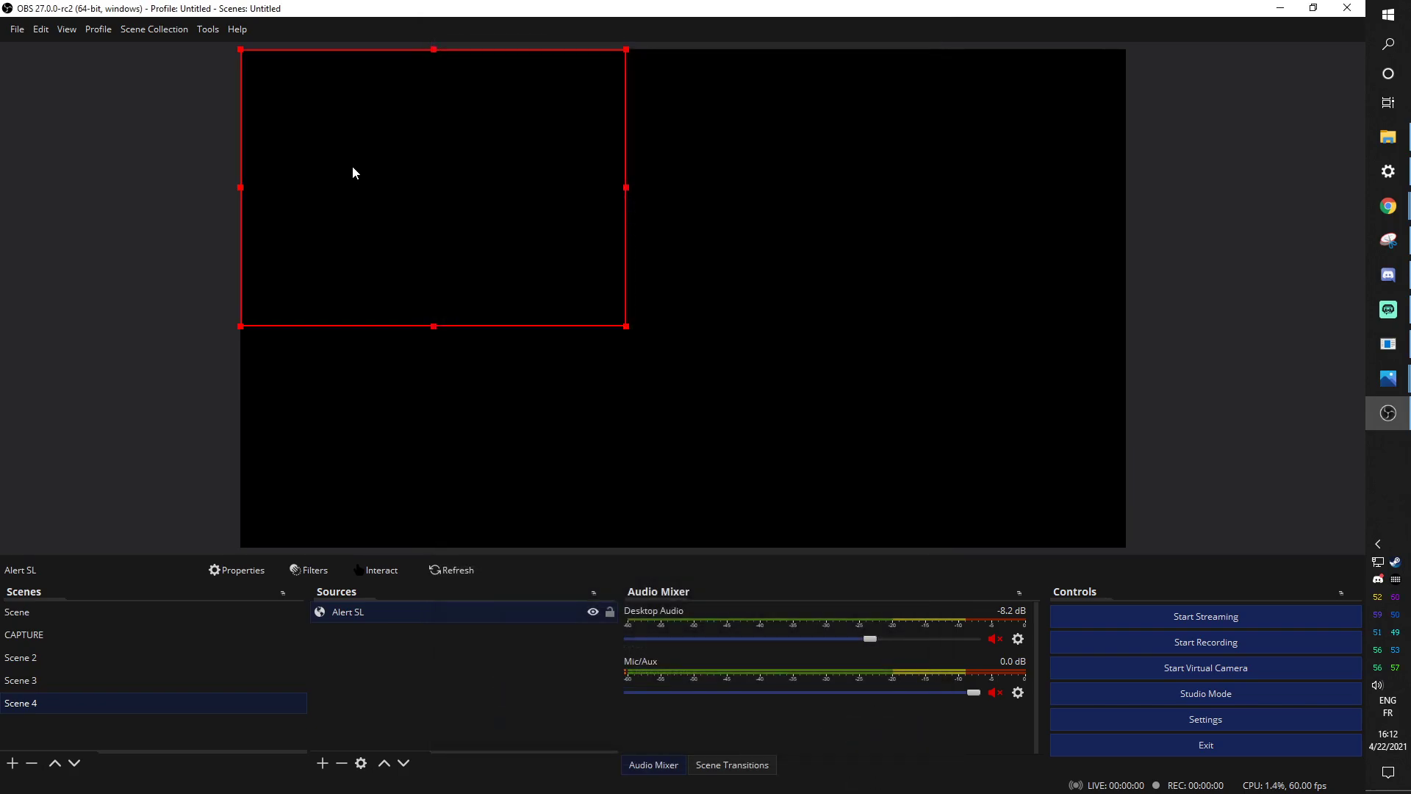
pyautogui.moveTo(353, 173); pyautogui.dragTo(615, 290)
# Arrange OBS and the Streamlabs browser window side by side and send a test follow alert
pyautogui.moveTo(789, 17); pyautogui.dragTo(2, 141)
pyautogui.click(1061, 114)
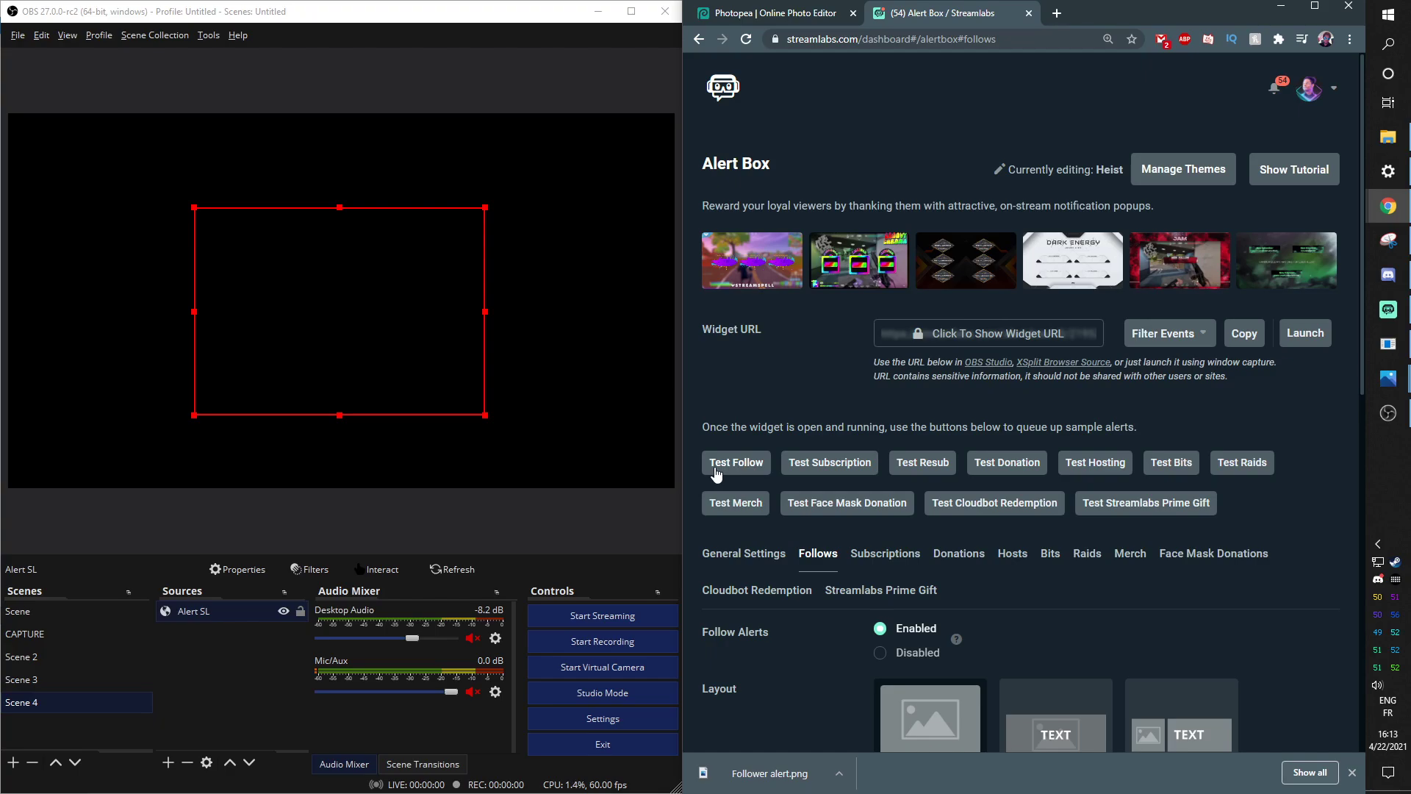
pyautogui.click(716, 470)
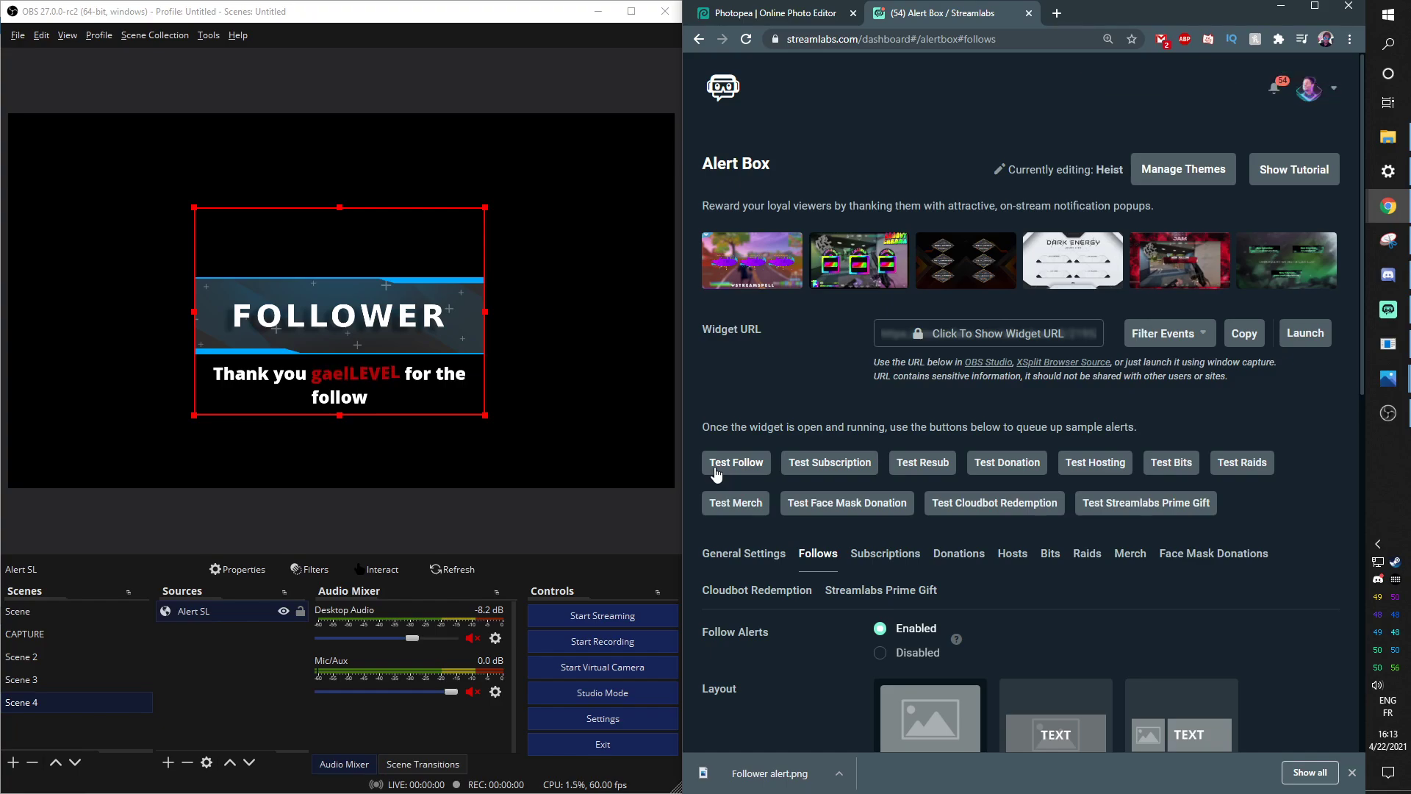
# Set the follow alert's text highlight color to #008BFF, save the settings and send a test follow alert
pyautogui.scroll(-9, 790, 620)
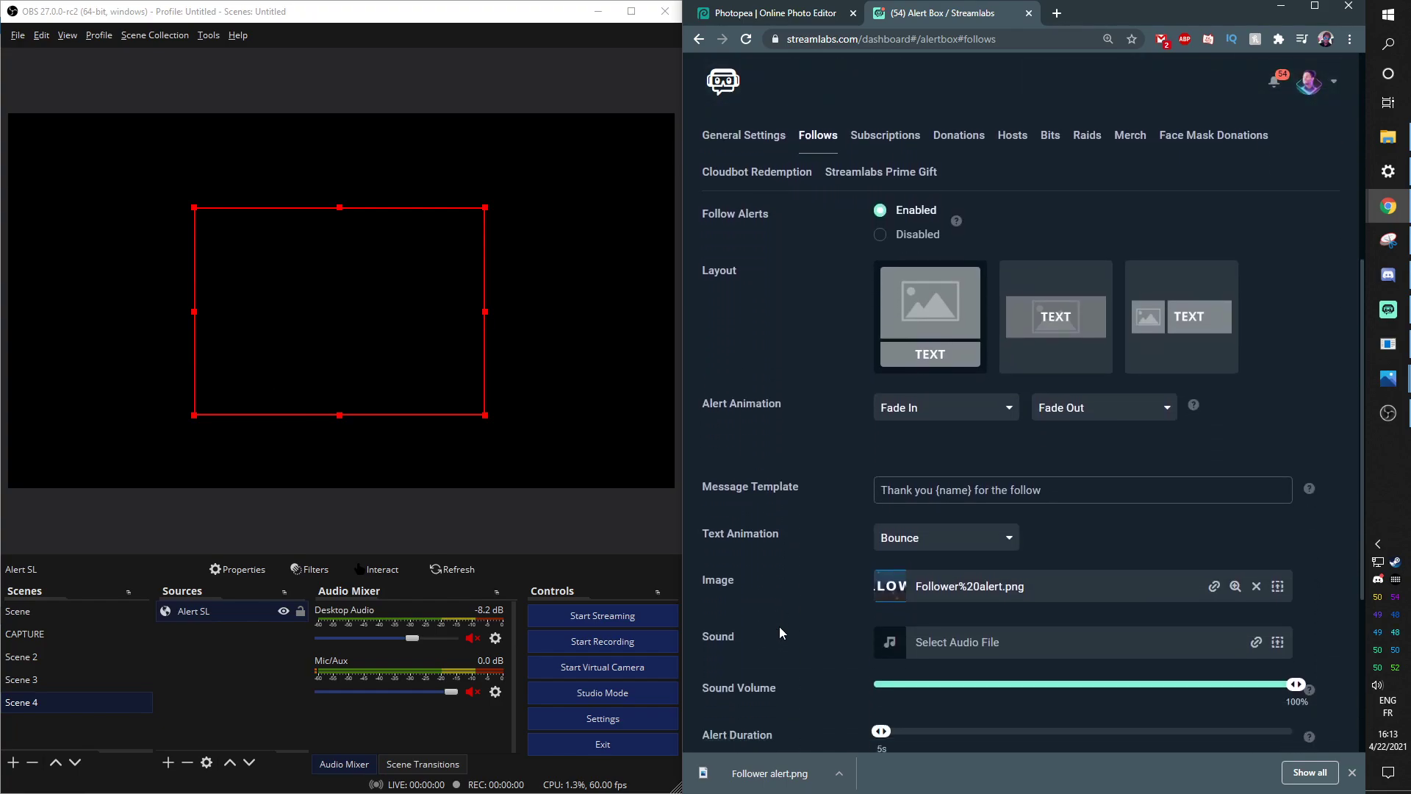
pyautogui.scroll(-1, 781, 632)
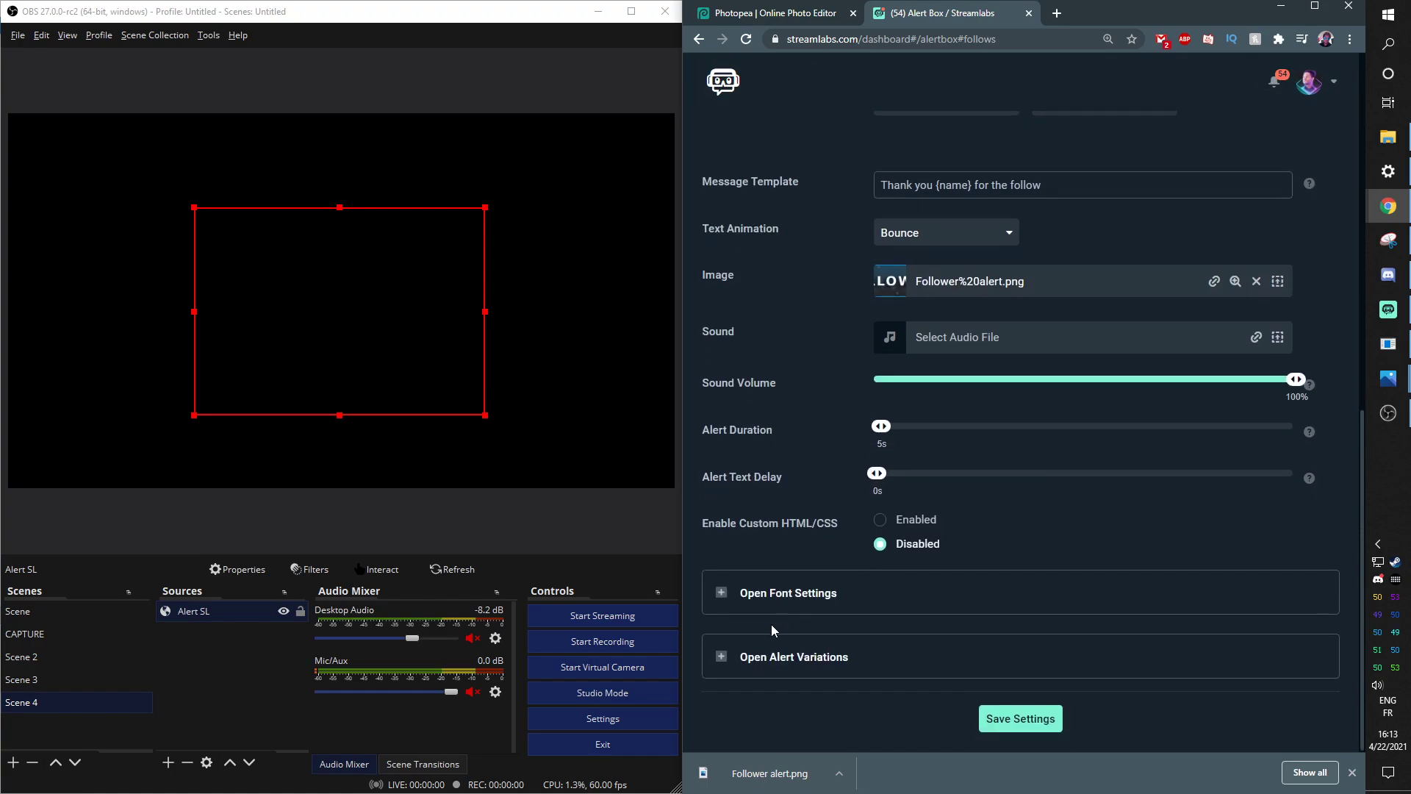
pyautogui.click(720, 594)
pyautogui.scroll(-3, 720, 514)
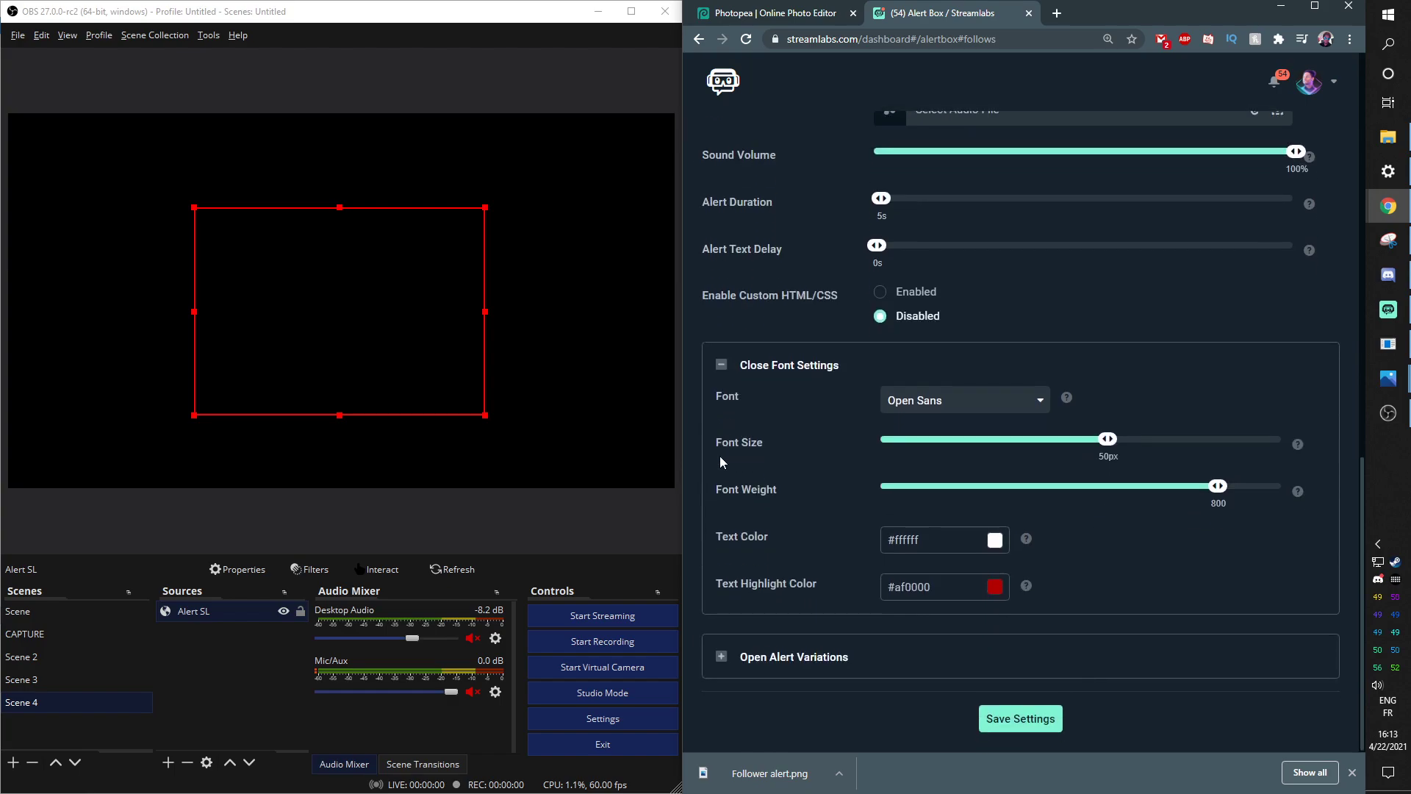
pyautogui.click(995, 588)
pyautogui.click(993, 723)
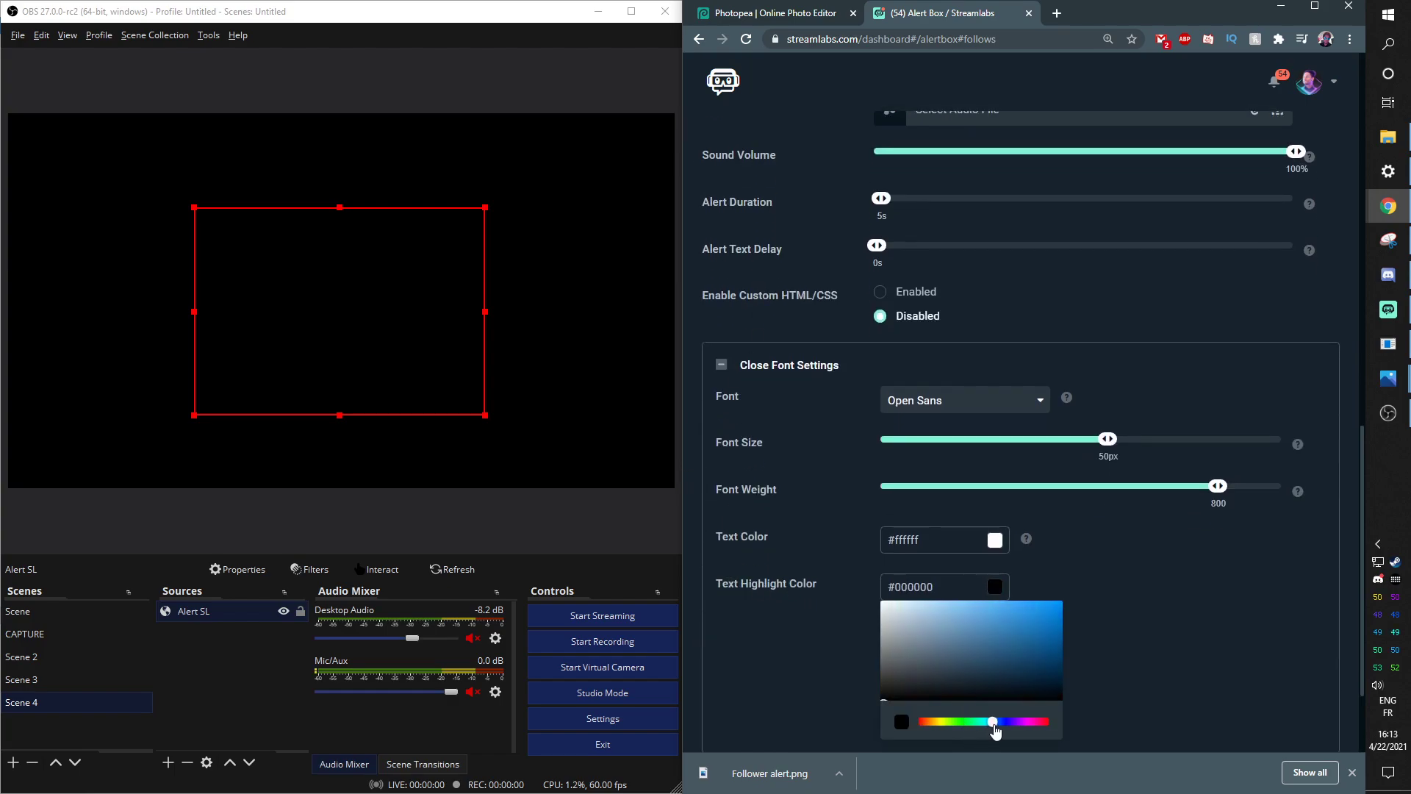
pyautogui.click(1061, 618)
pyautogui.click(1075, 595)
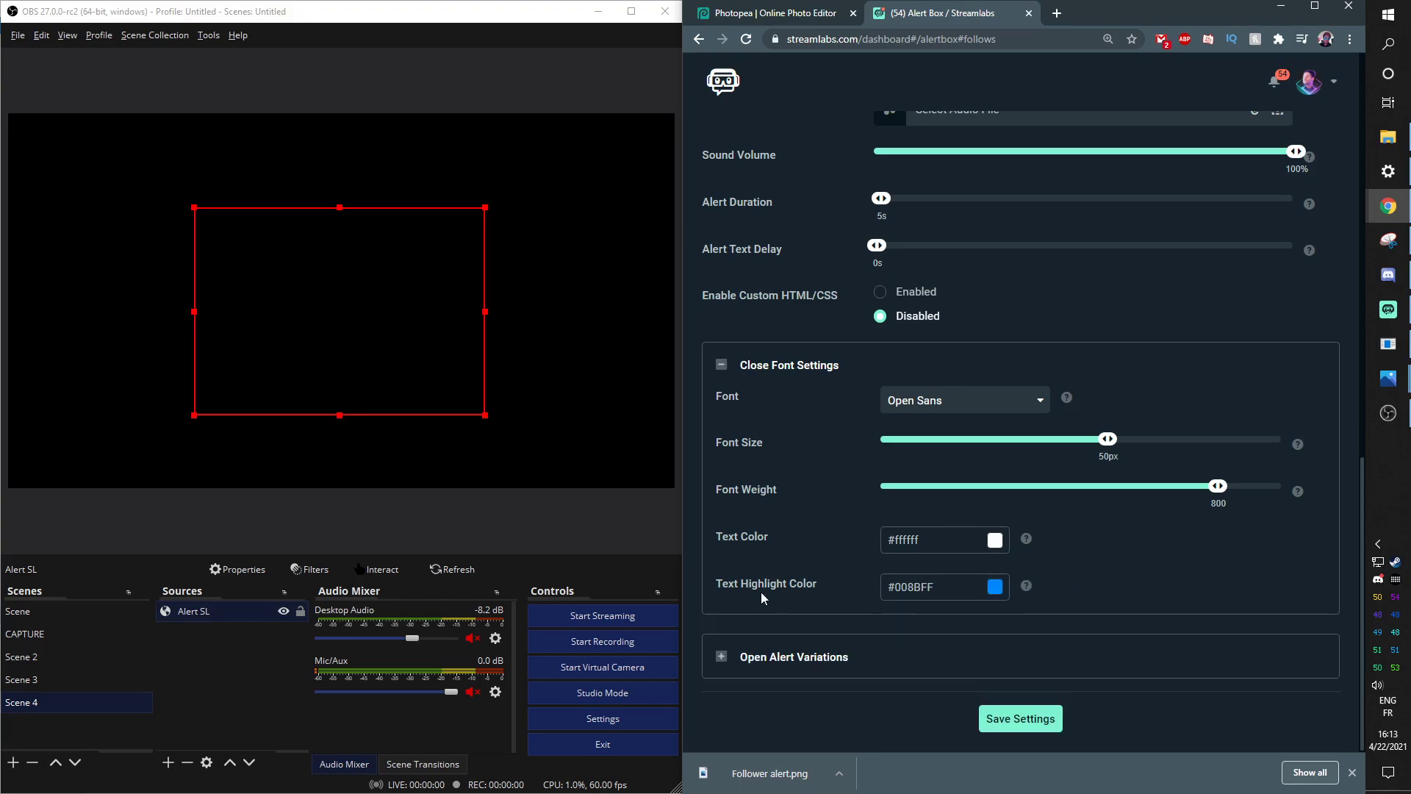
pyautogui.click(998, 717)
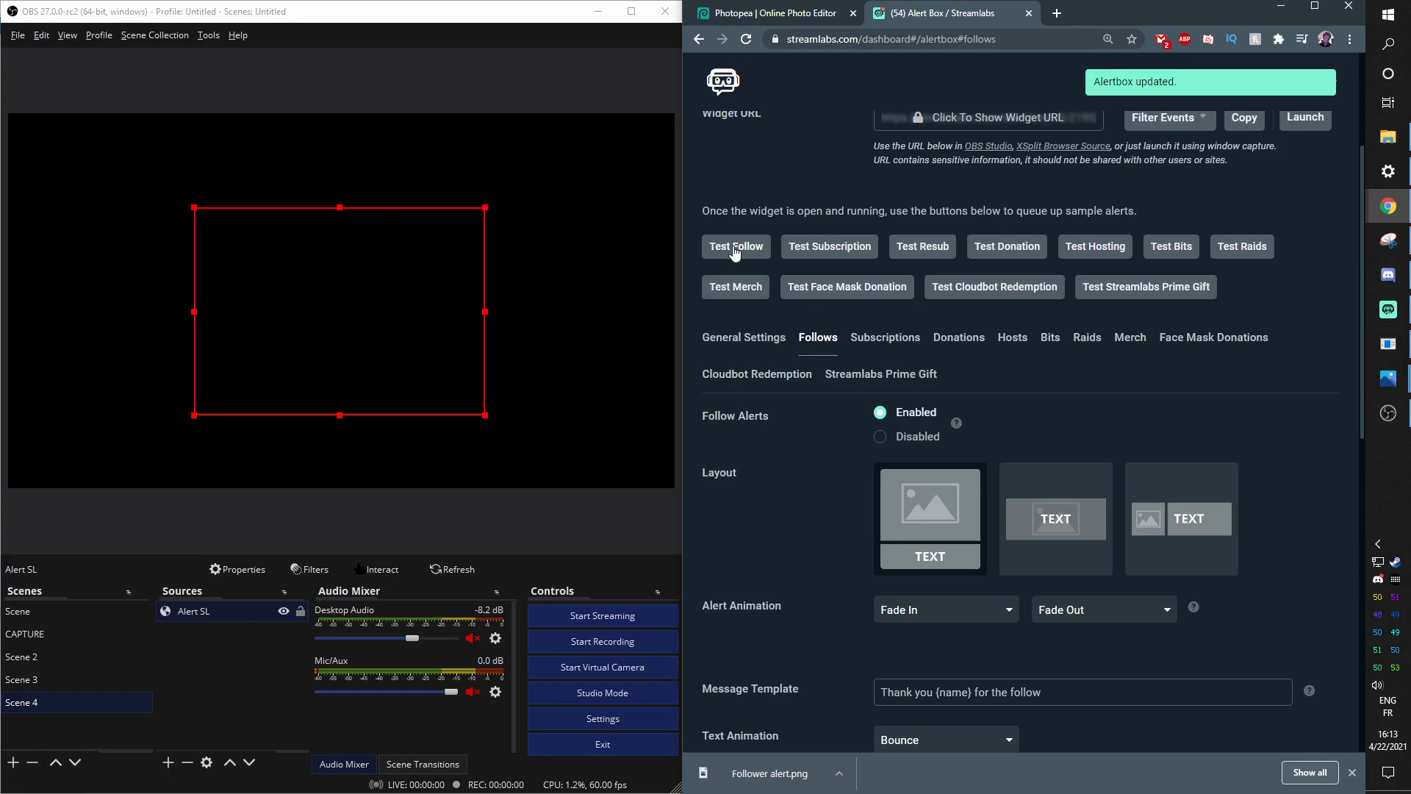
pyautogui.click(735, 248)
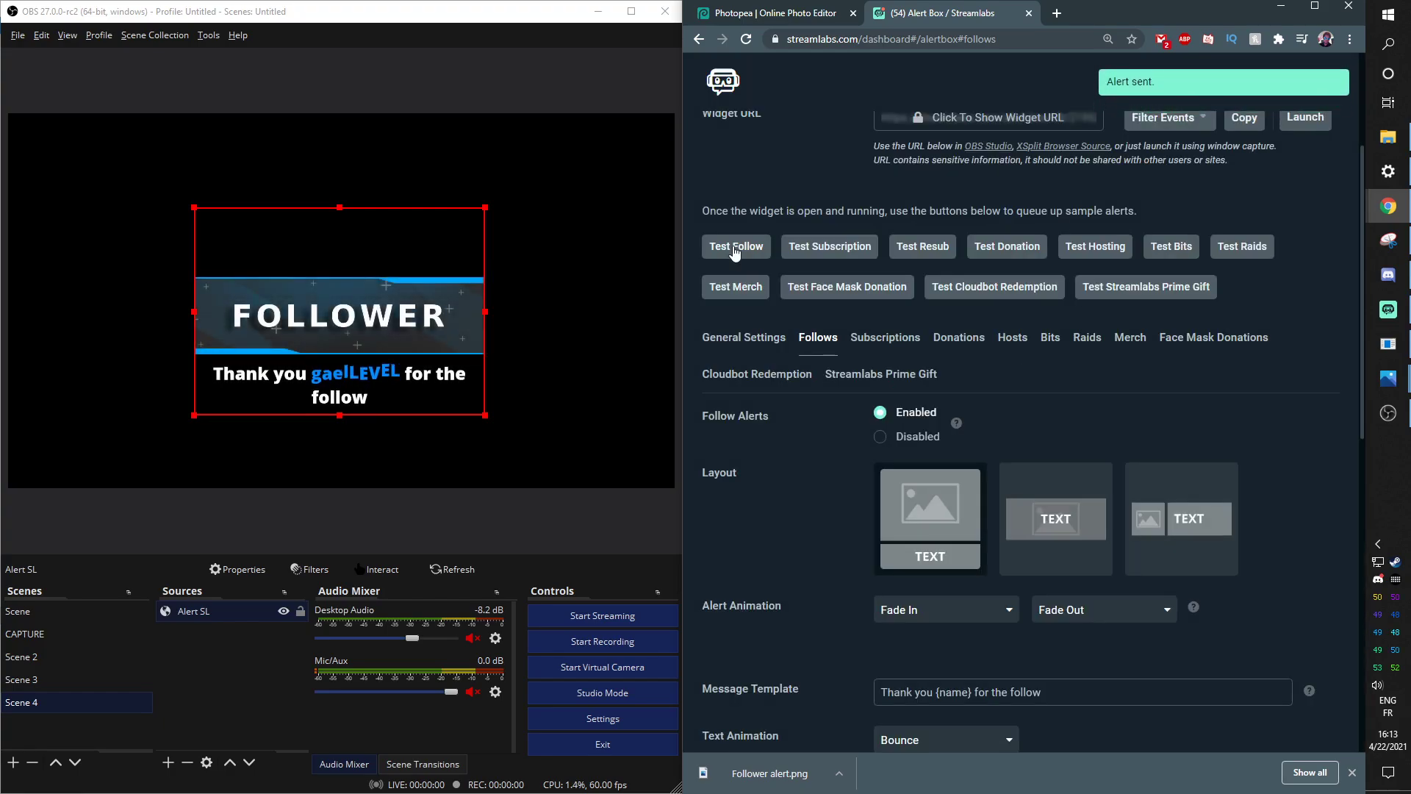
# Set the follow alert's text animation to Pulse and save the settings
pyautogui.scroll(-4, 808, 661)
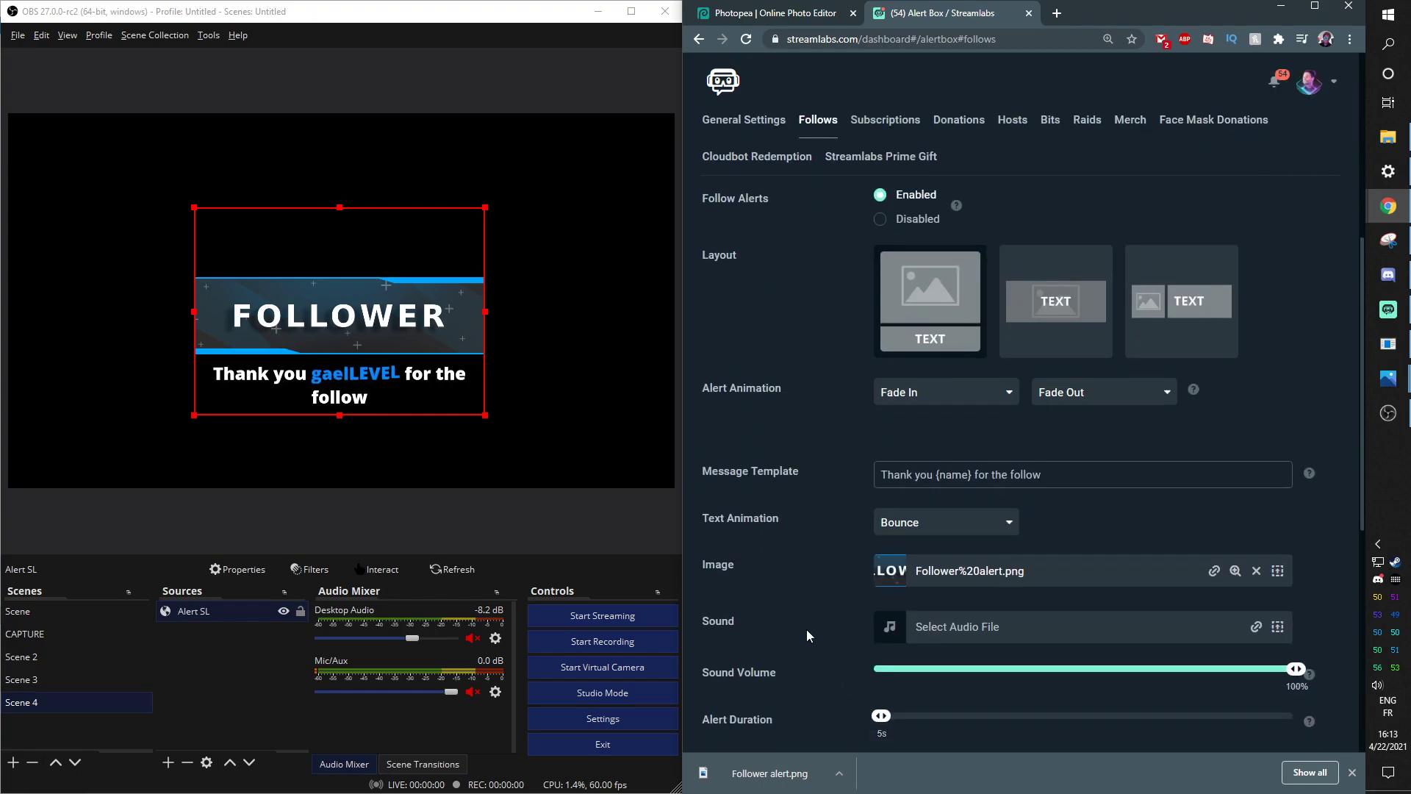
pyautogui.click(970, 446)
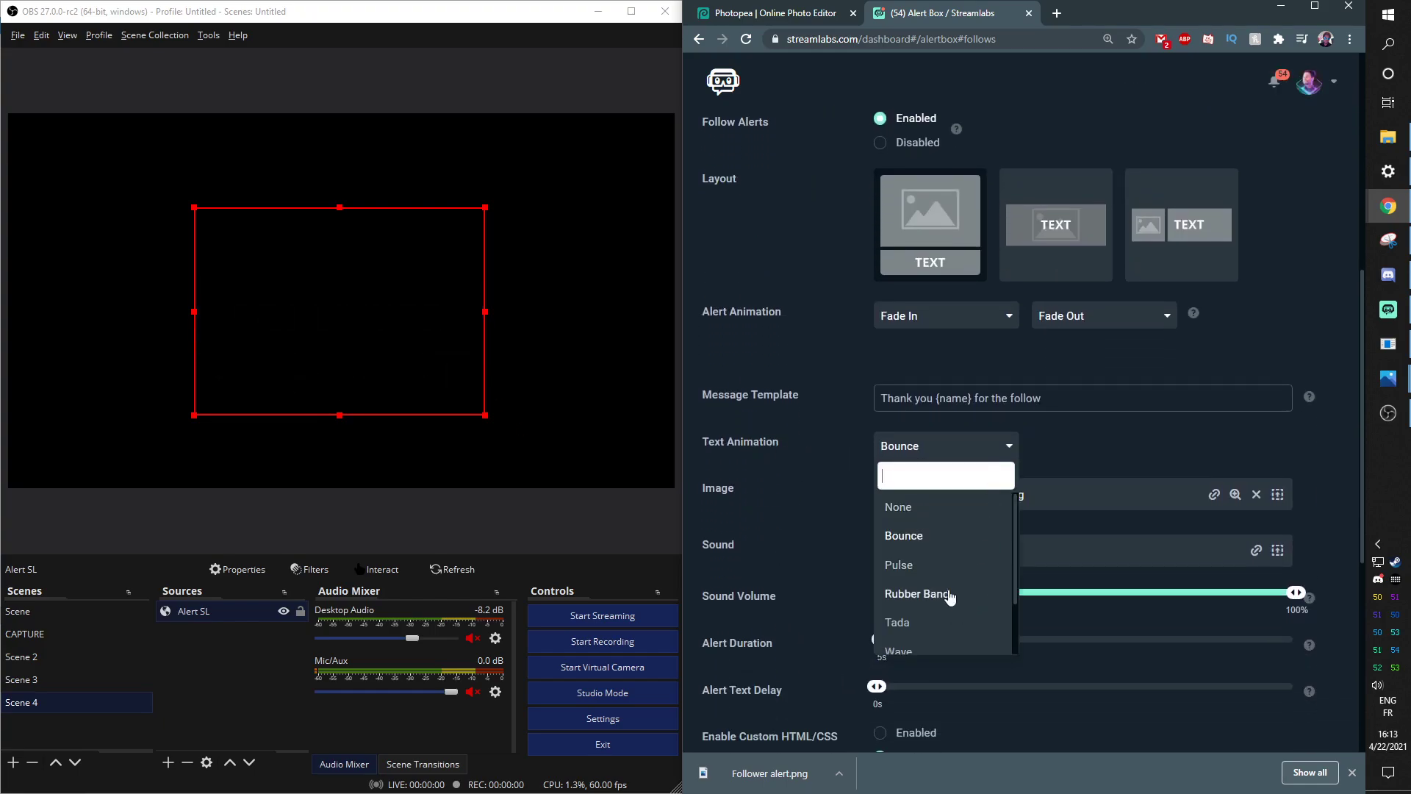
pyautogui.click(911, 564)
pyautogui.scroll(3, 764, 340)
pyautogui.scroll(2, 764, 340)
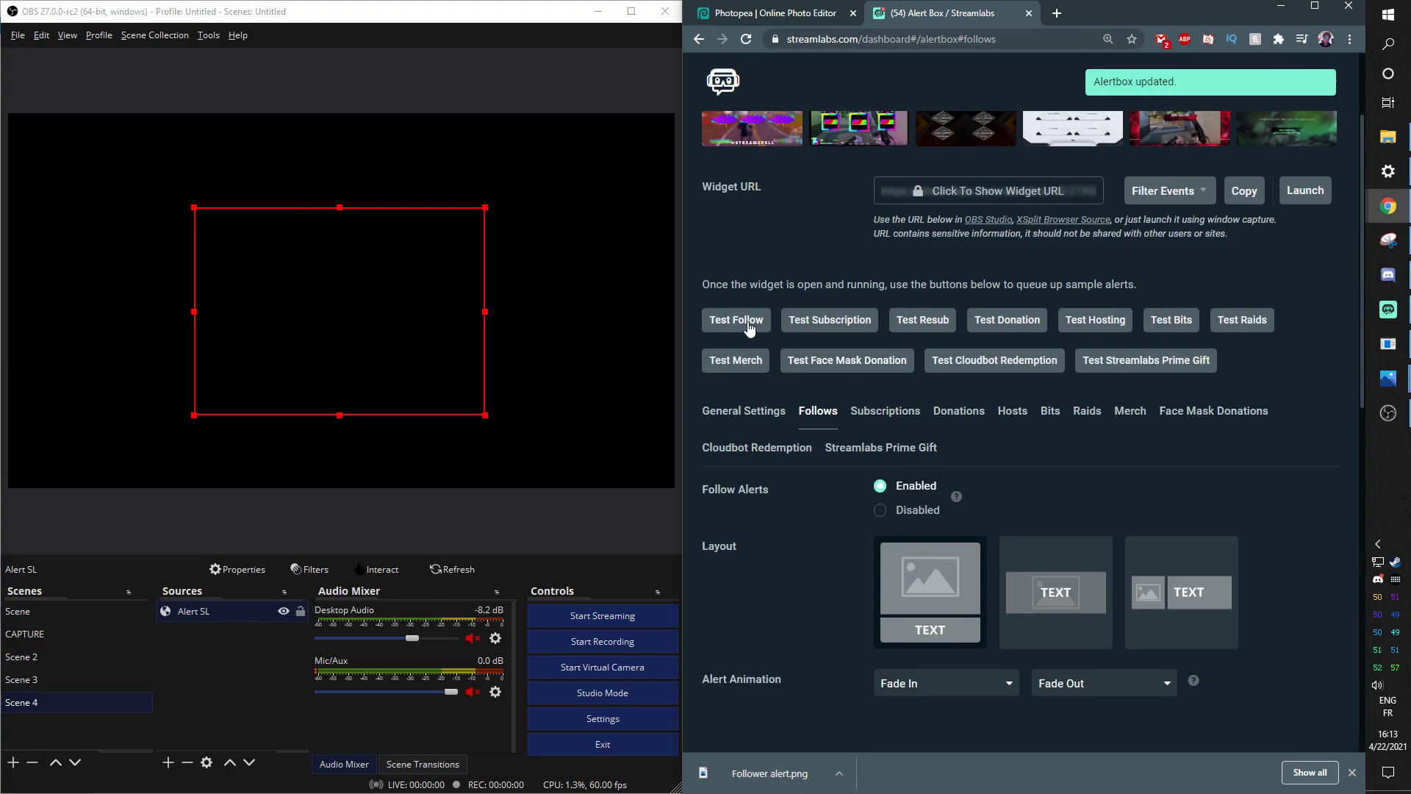
# Send a test follow alert to check the text animation in OBS, and look over the follow alert settings
pyautogui.click(747, 326)
pyautogui.scroll(-8, 752, 535)
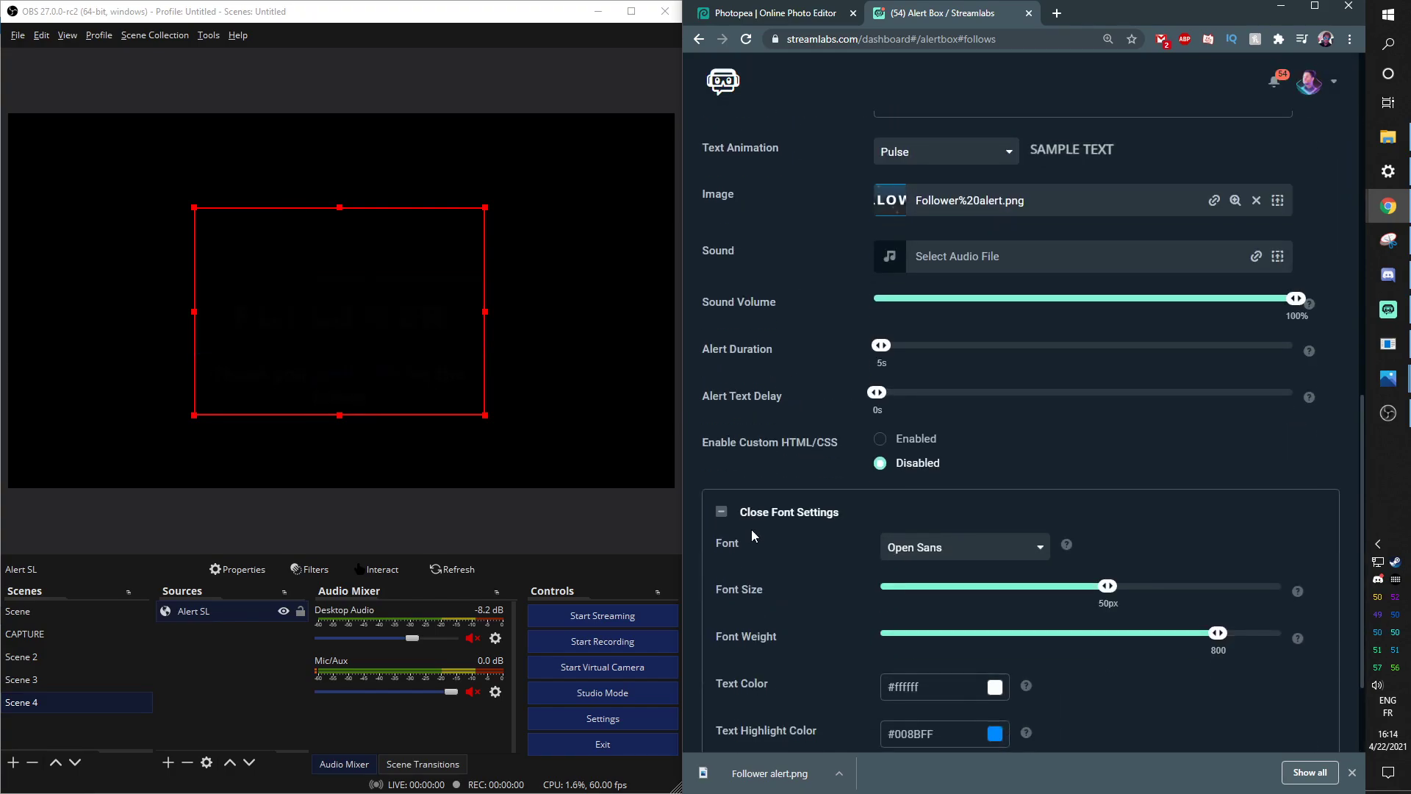
pyautogui.scroll(8, 752, 536)
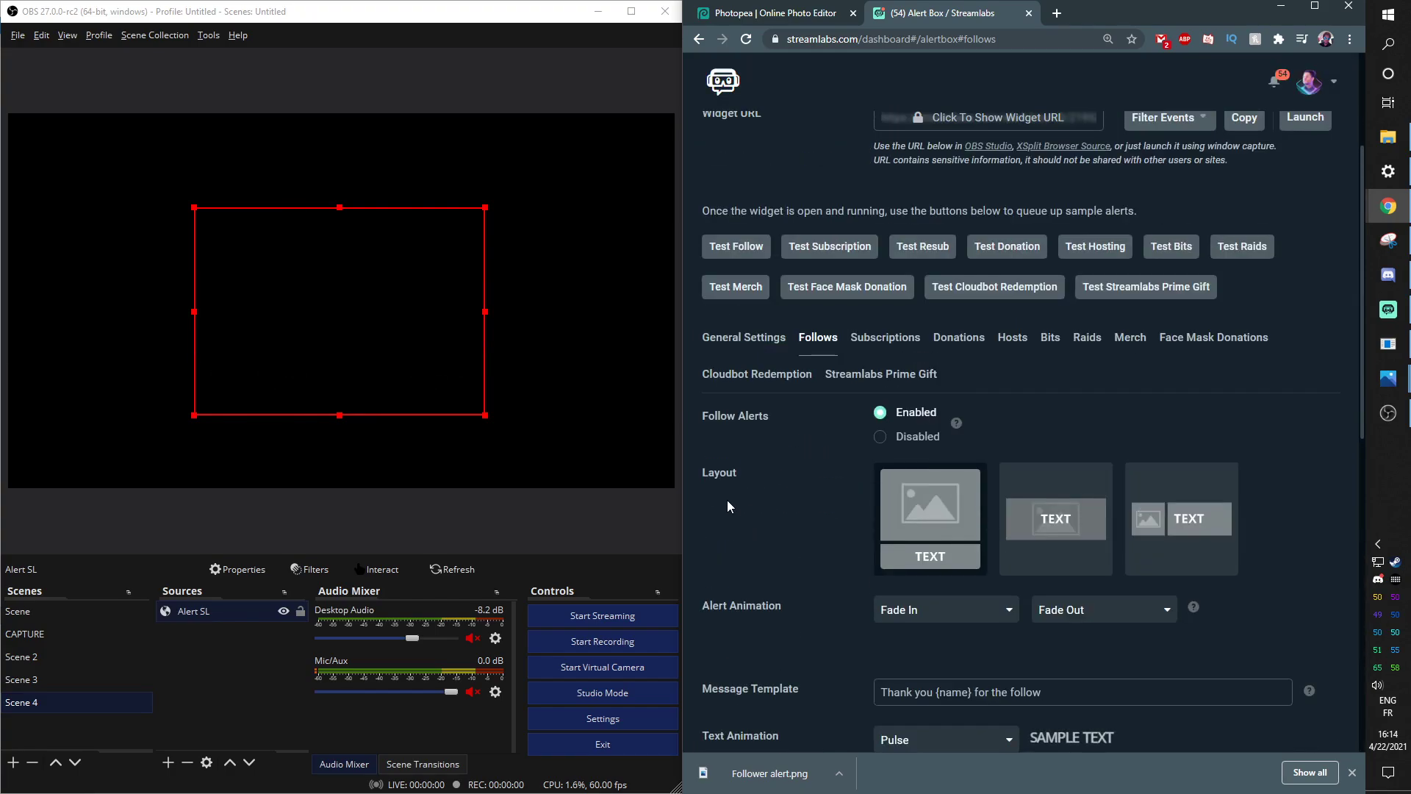
# Open StreamElements in a new browser tab, connect with Twitch and create a blank 1080p overlay
pyautogui.click(1056, 14)
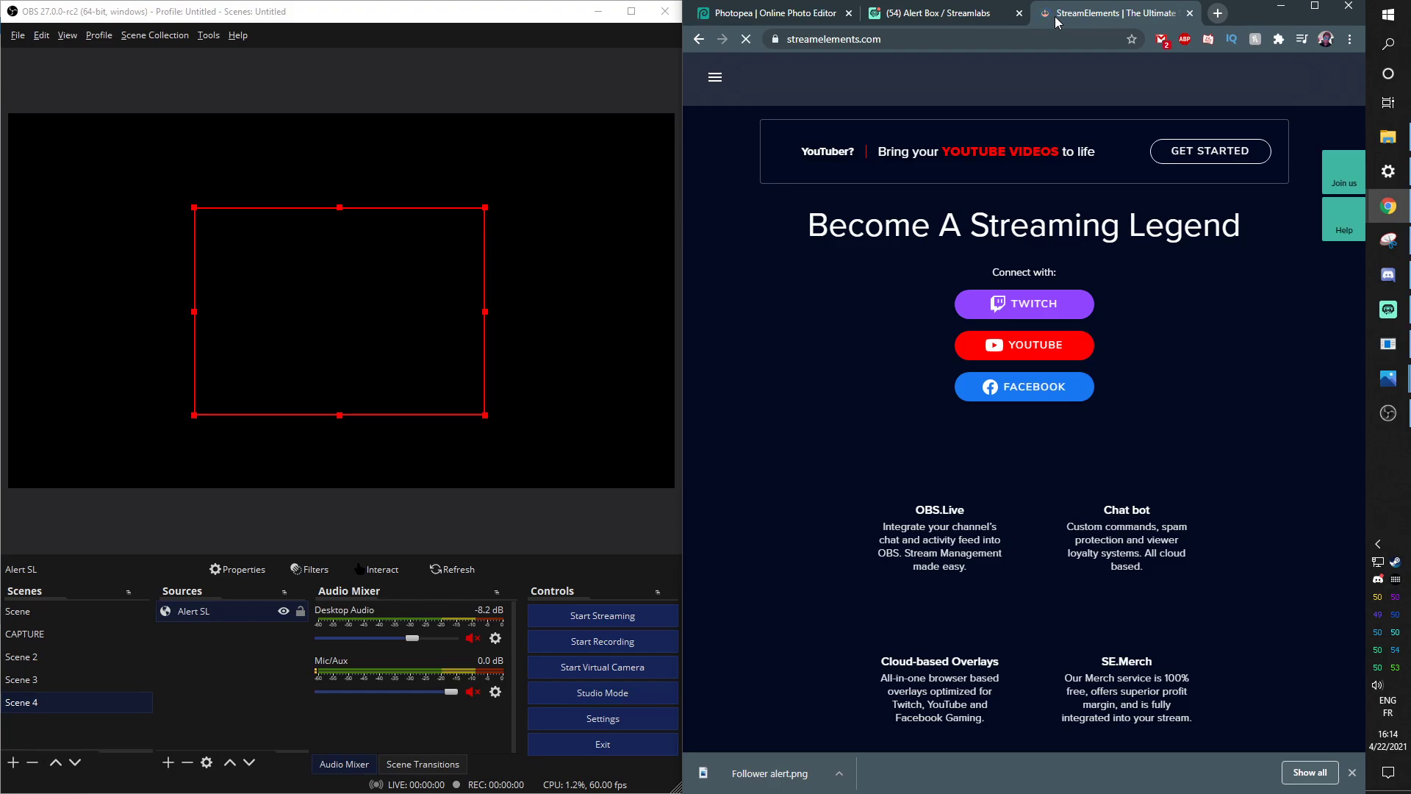
pyautogui.doubleClick(1056, 22)
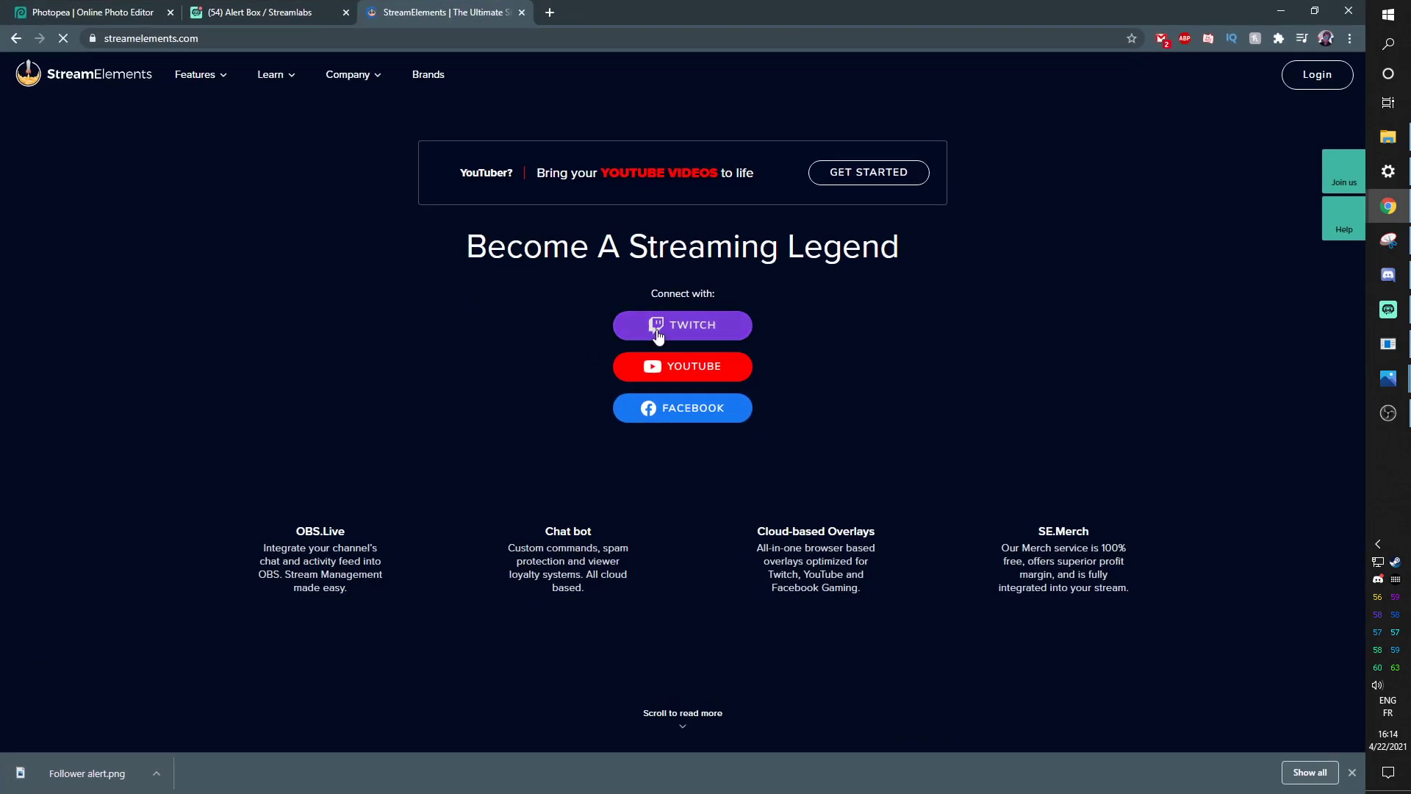
pyautogui.click(657, 332)
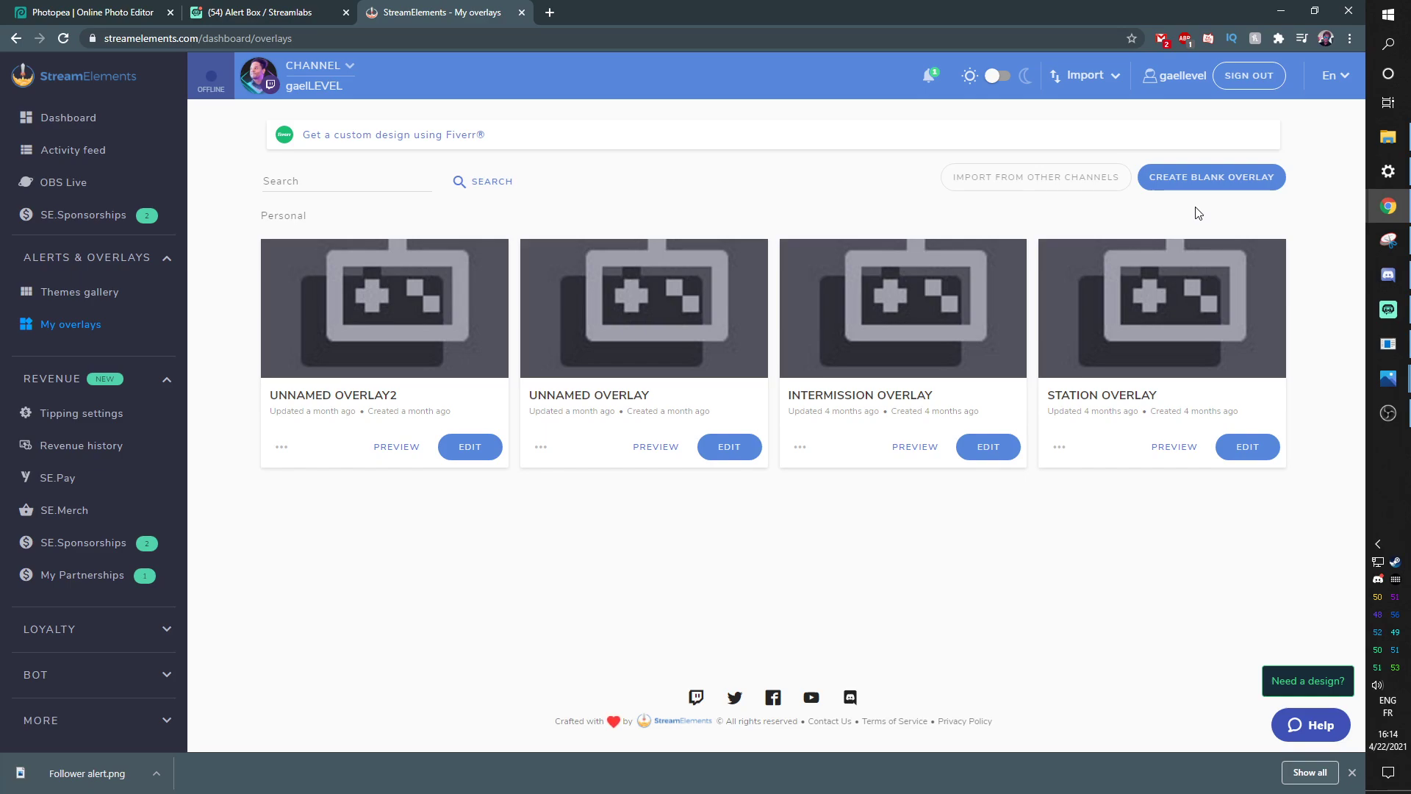
pyautogui.click(1150, 180)
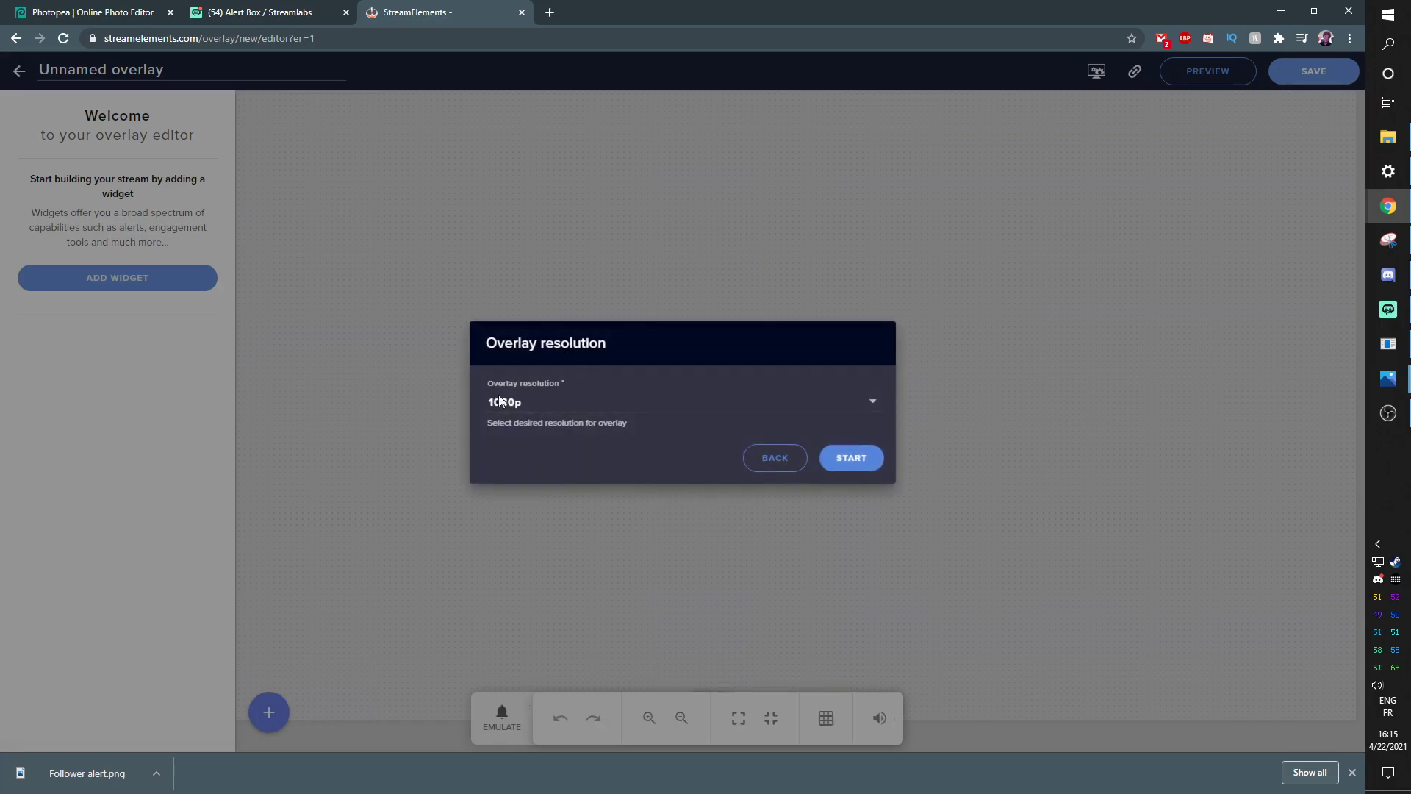
pyautogui.click(836, 474)
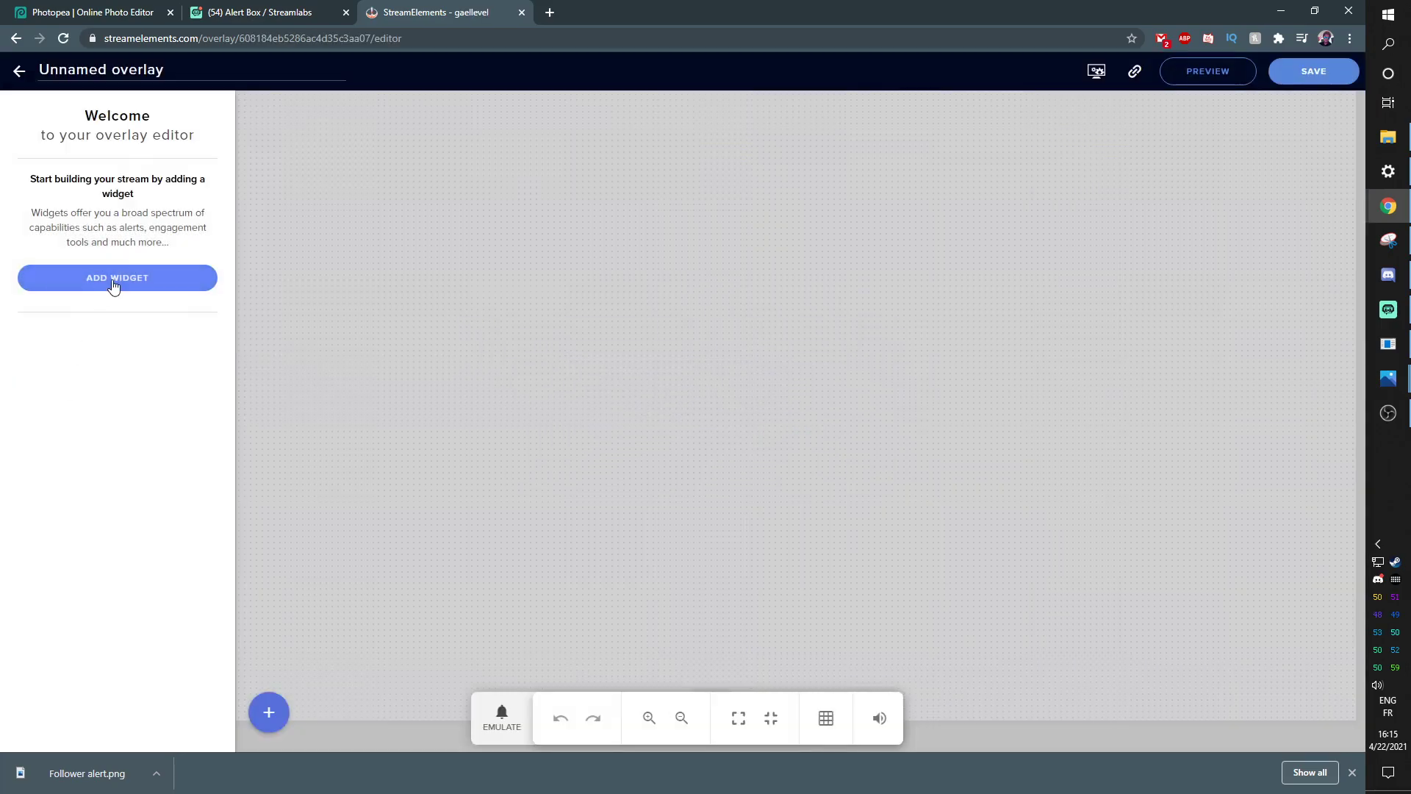
# Add an AlertBox widget to the blank overlay and emulate a follower event
pyautogui.click(114, 279)
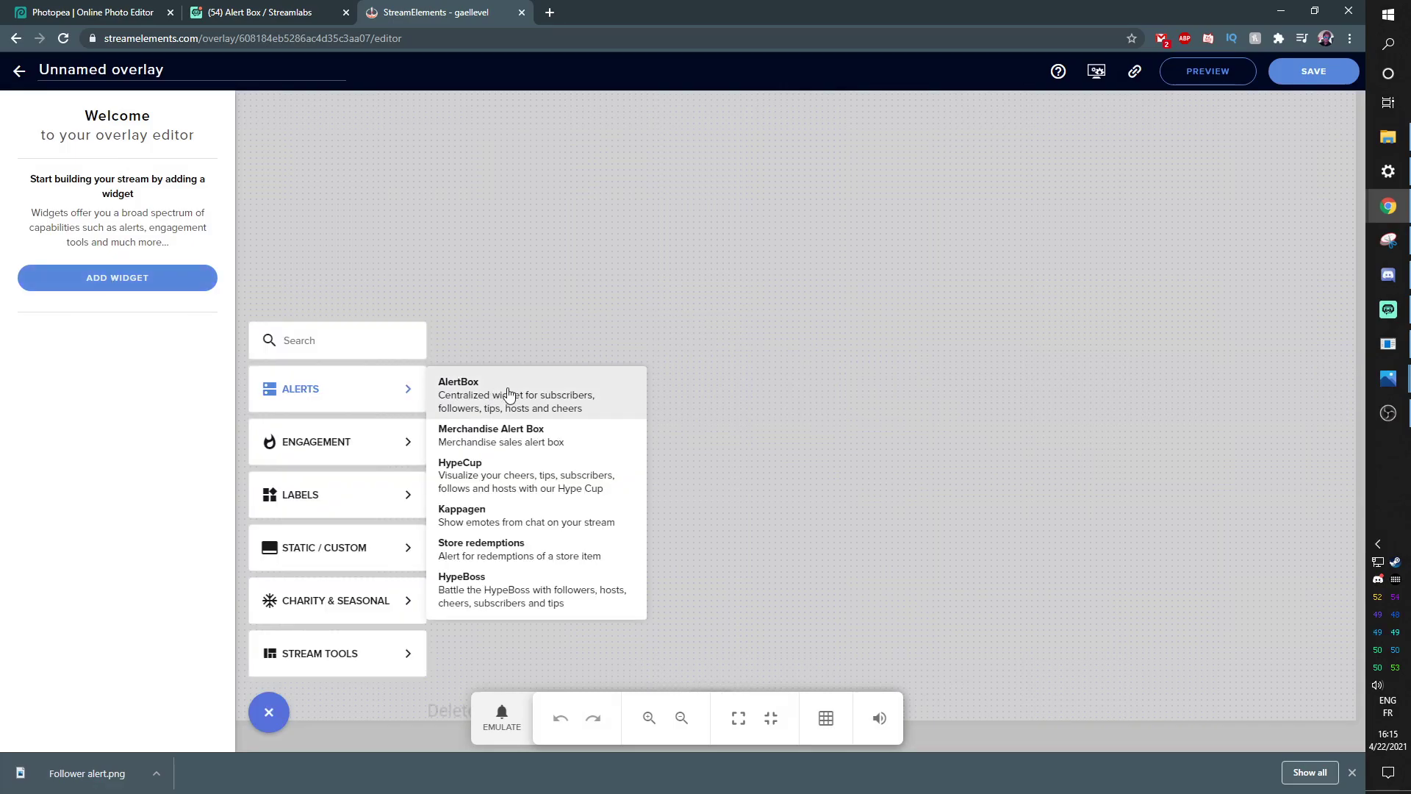
pyautogui.click(509, 395)
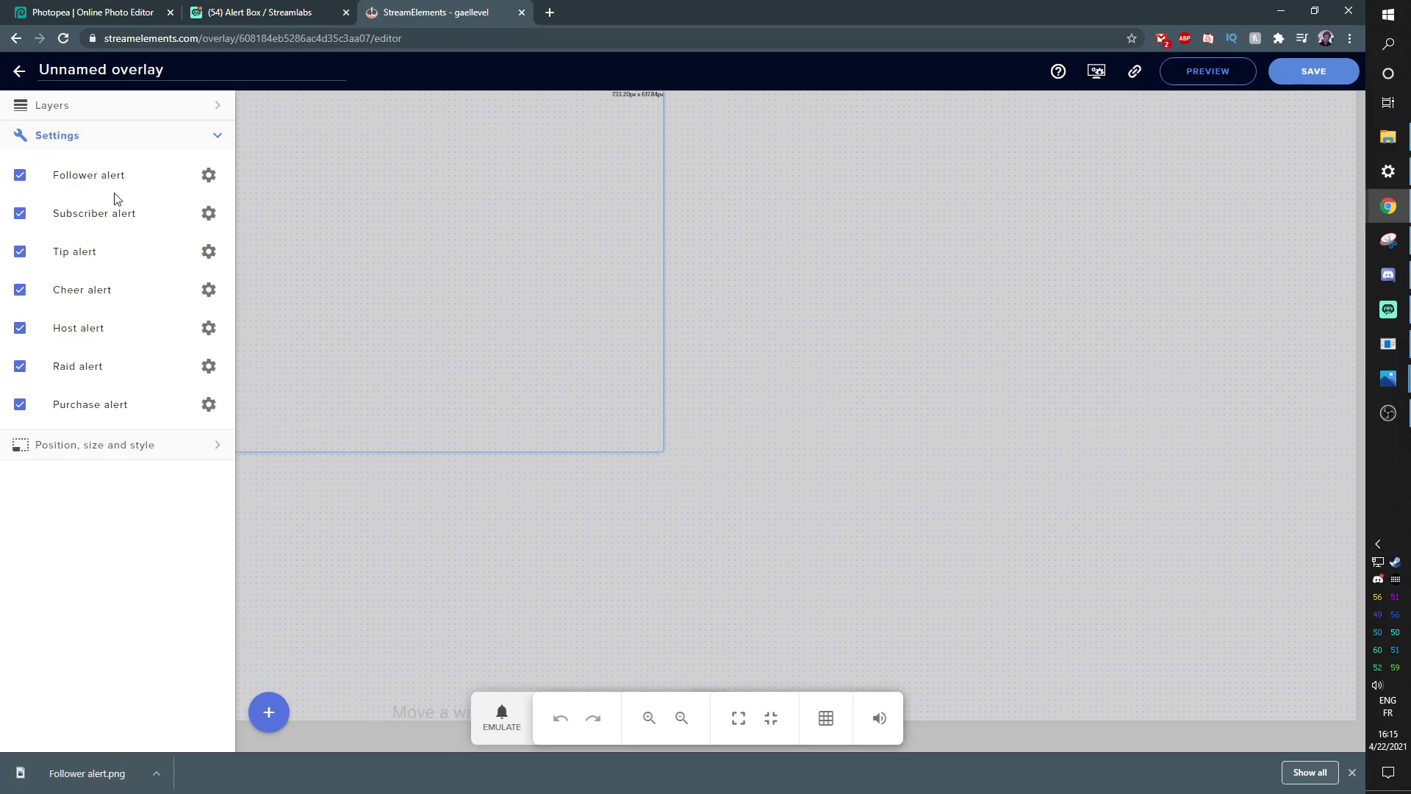
pyautogui.click(504, 732)
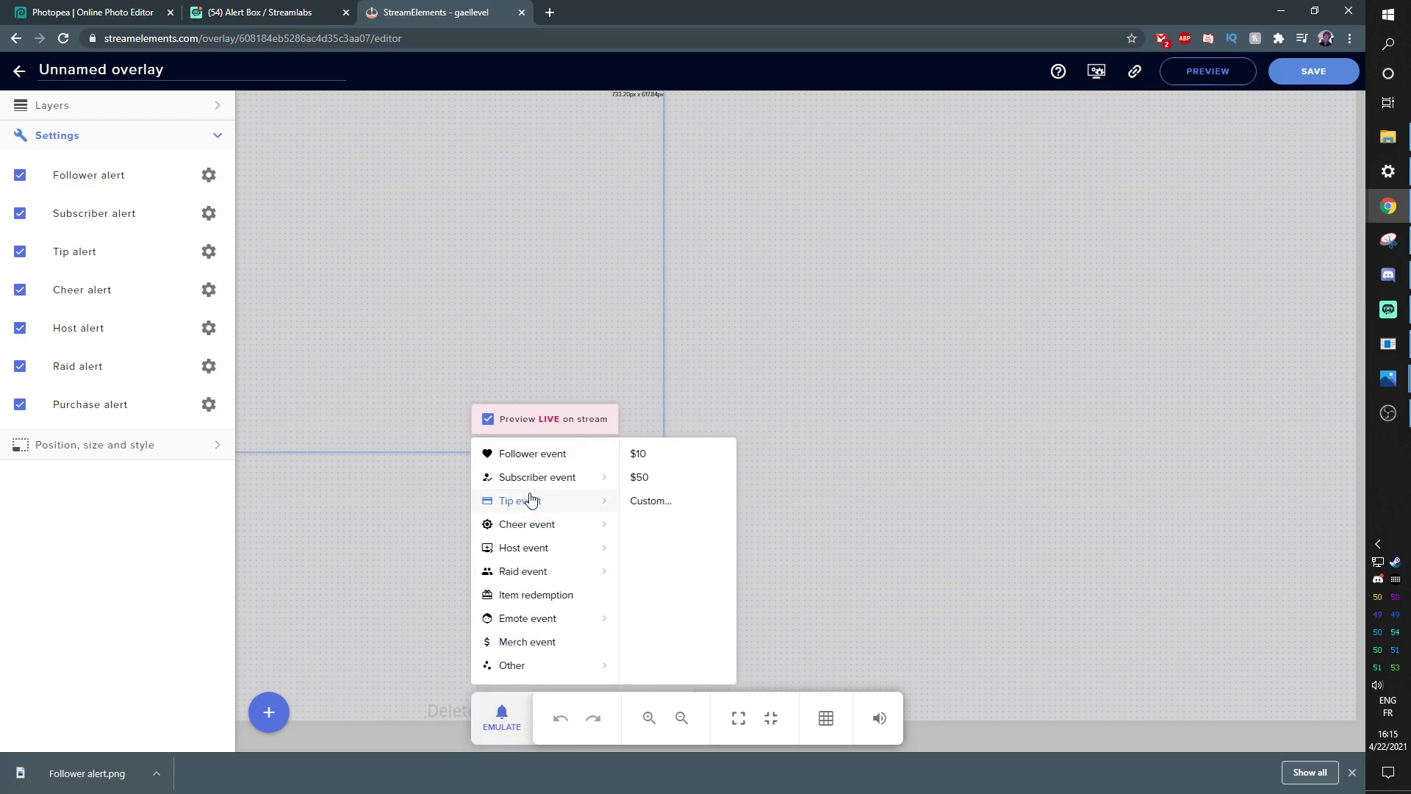
pyautogui.click(540, 455)
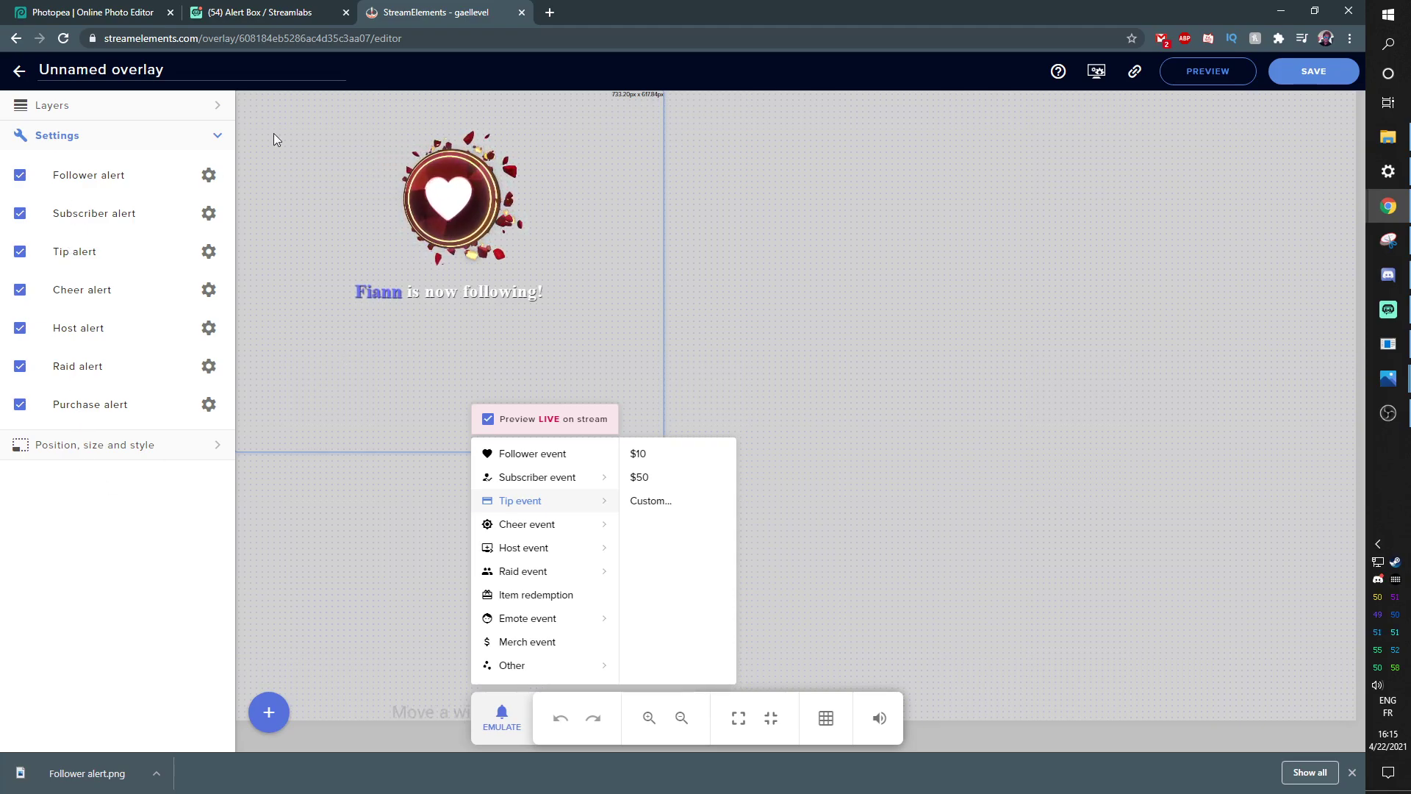
# Upload Follower alert.png to the StreamElements image library and set it as the follower alert's image
pyautogui.click(211, 180)
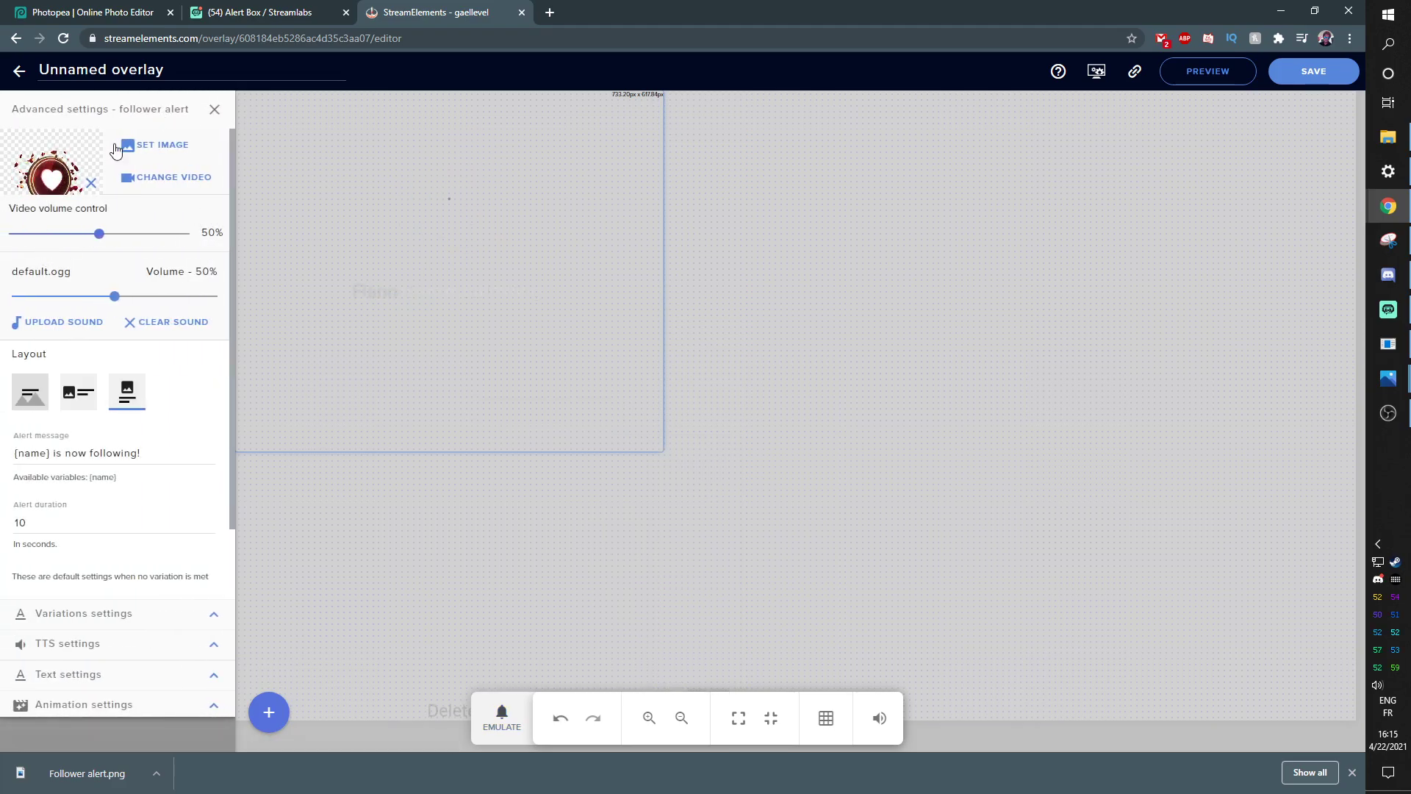
pyautogui.click(135, 147)
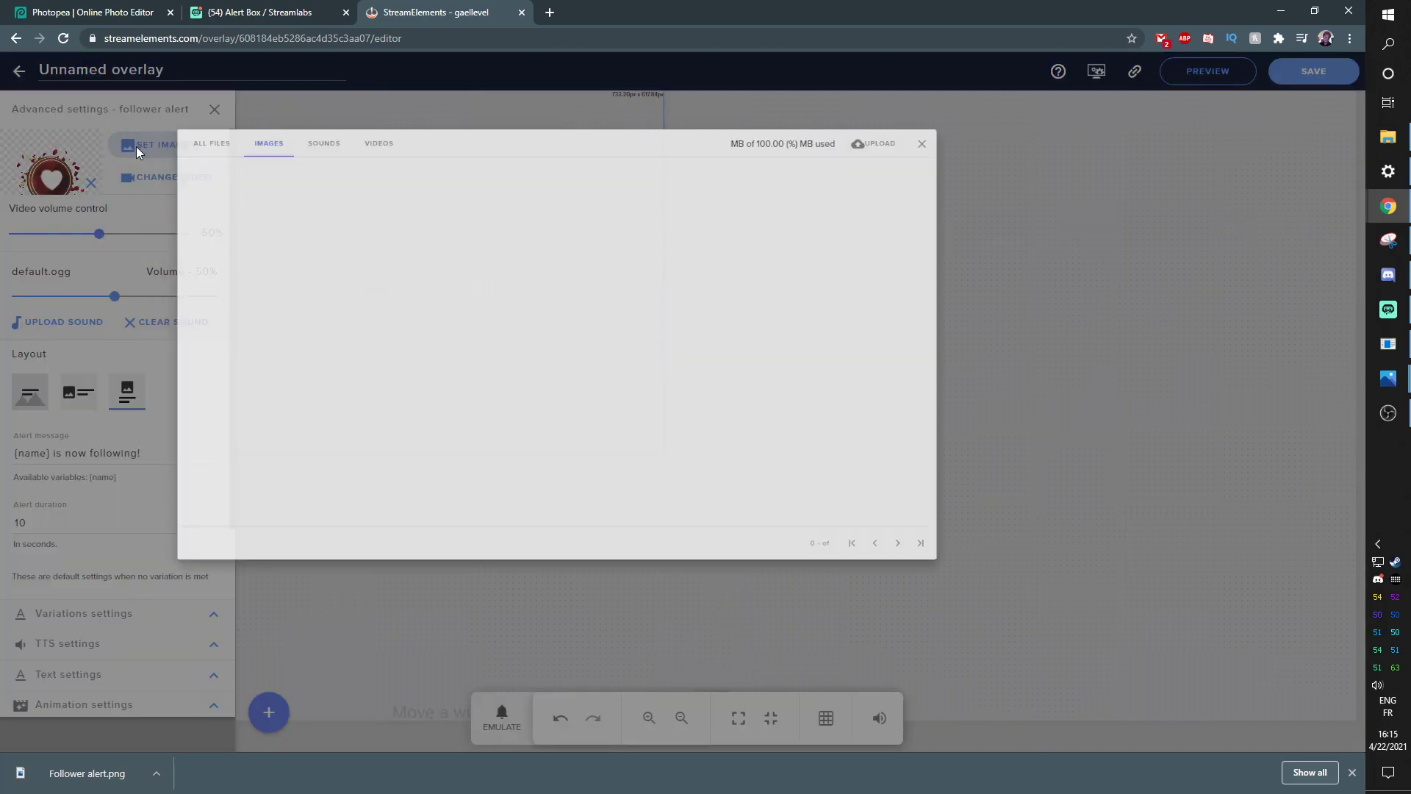
pyautogui.click(1103, 154)
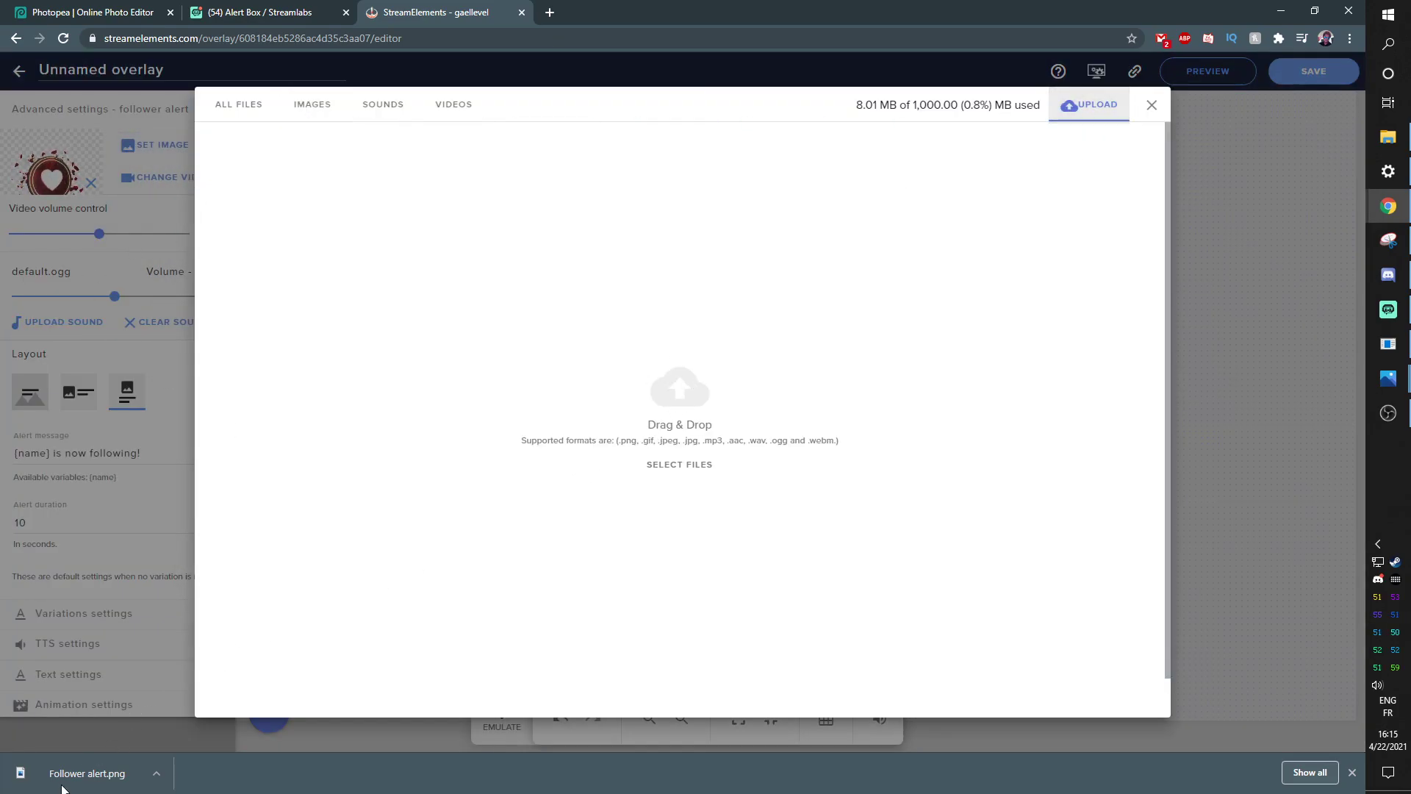
pyautogui.moveTo(74, 773); pyautogui.dragTo(668, 412)
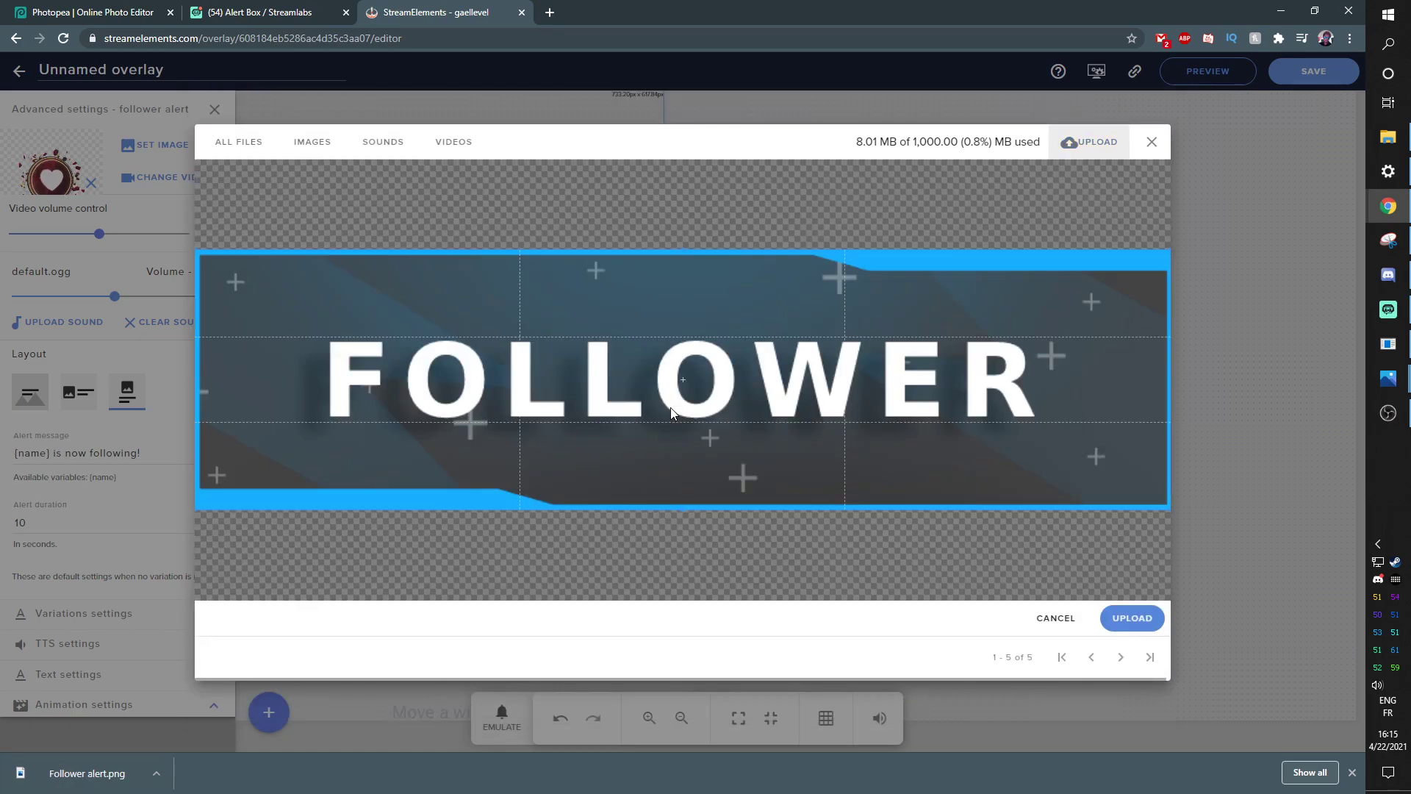
pyautogui.click(1138, 622)
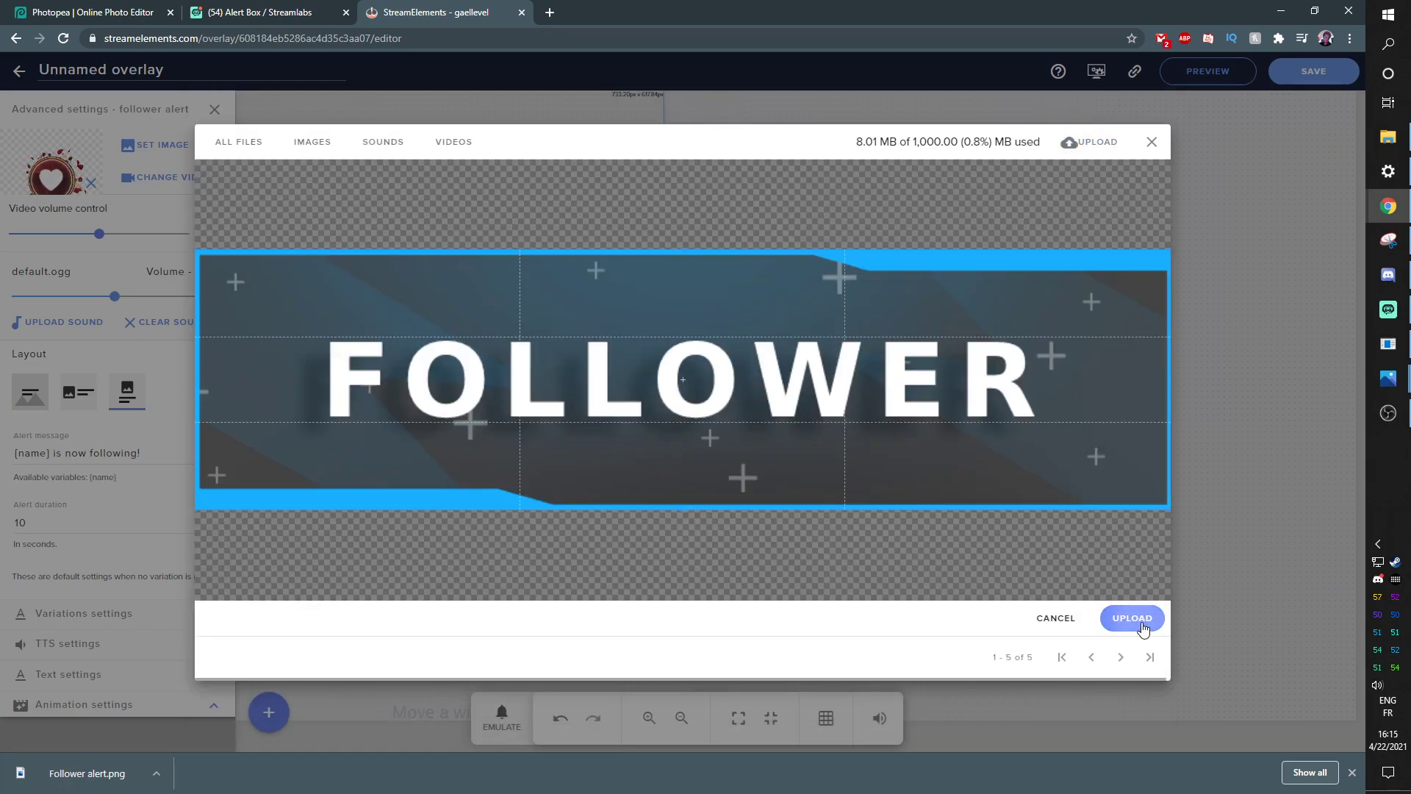
pyautogui.moveTo(268, 213)
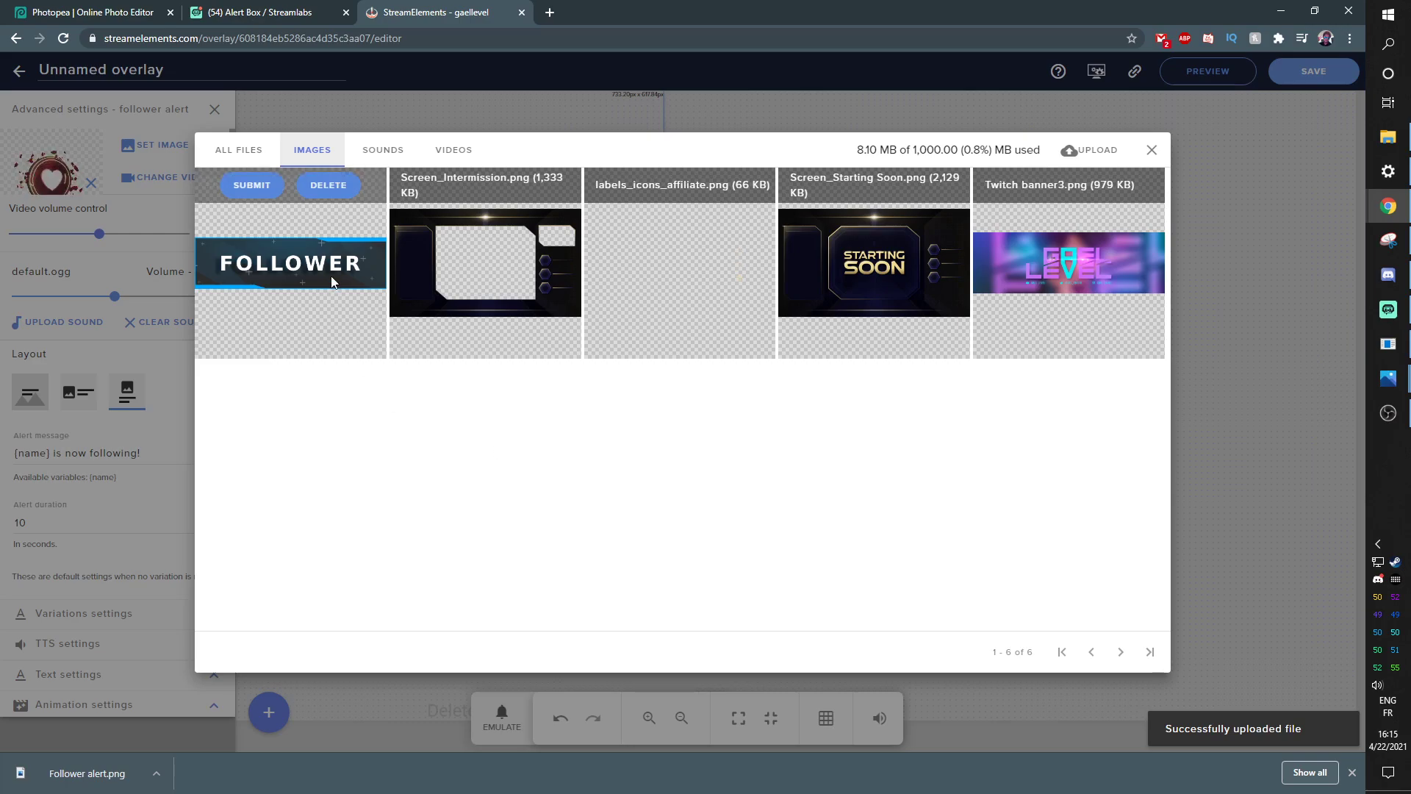
pyautogui.click(253, 186)
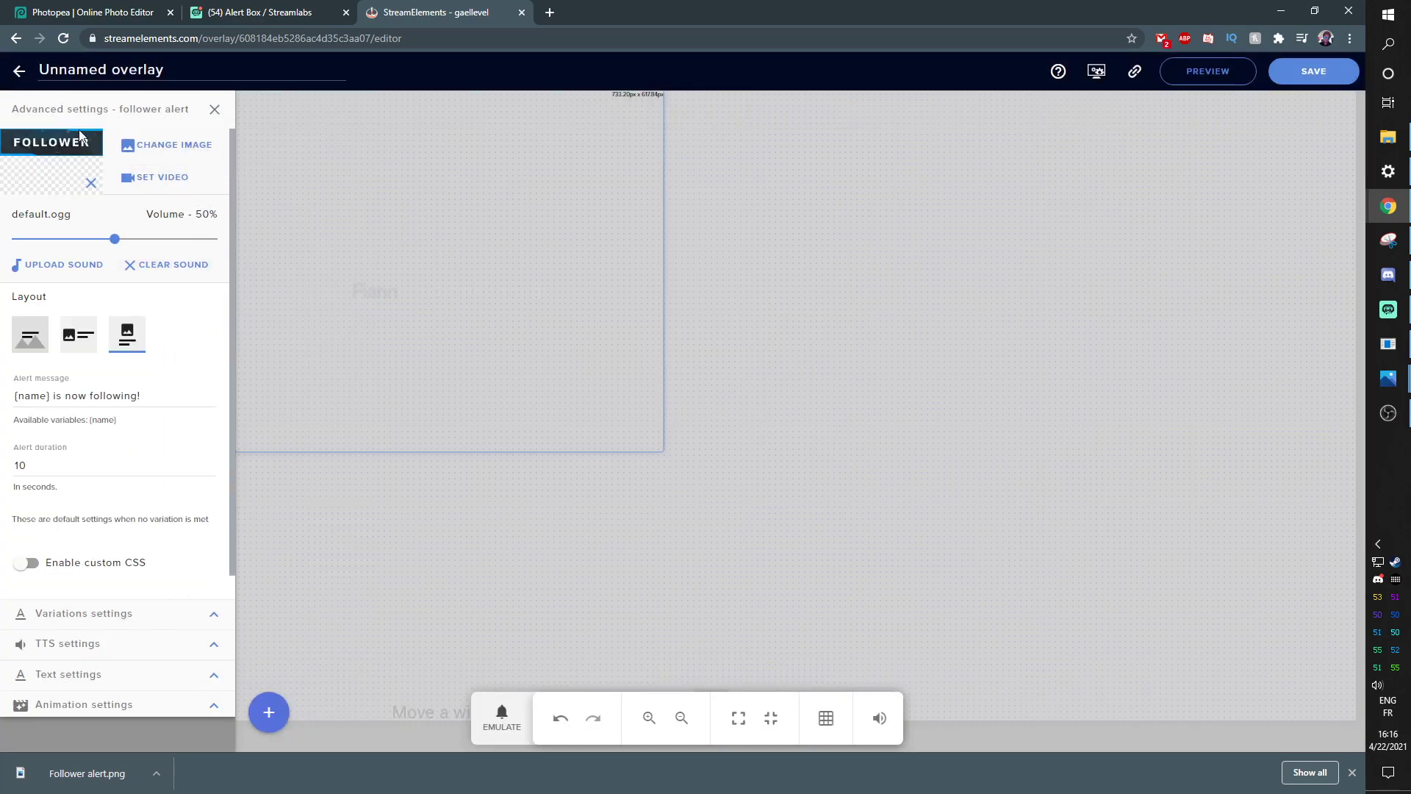
# Lower the follower alert's sound volume to 22% and set the alert duration to 5 seconds
pyautogui.click(58, 239)
pyautogui.scroll(-1, 185, 414)
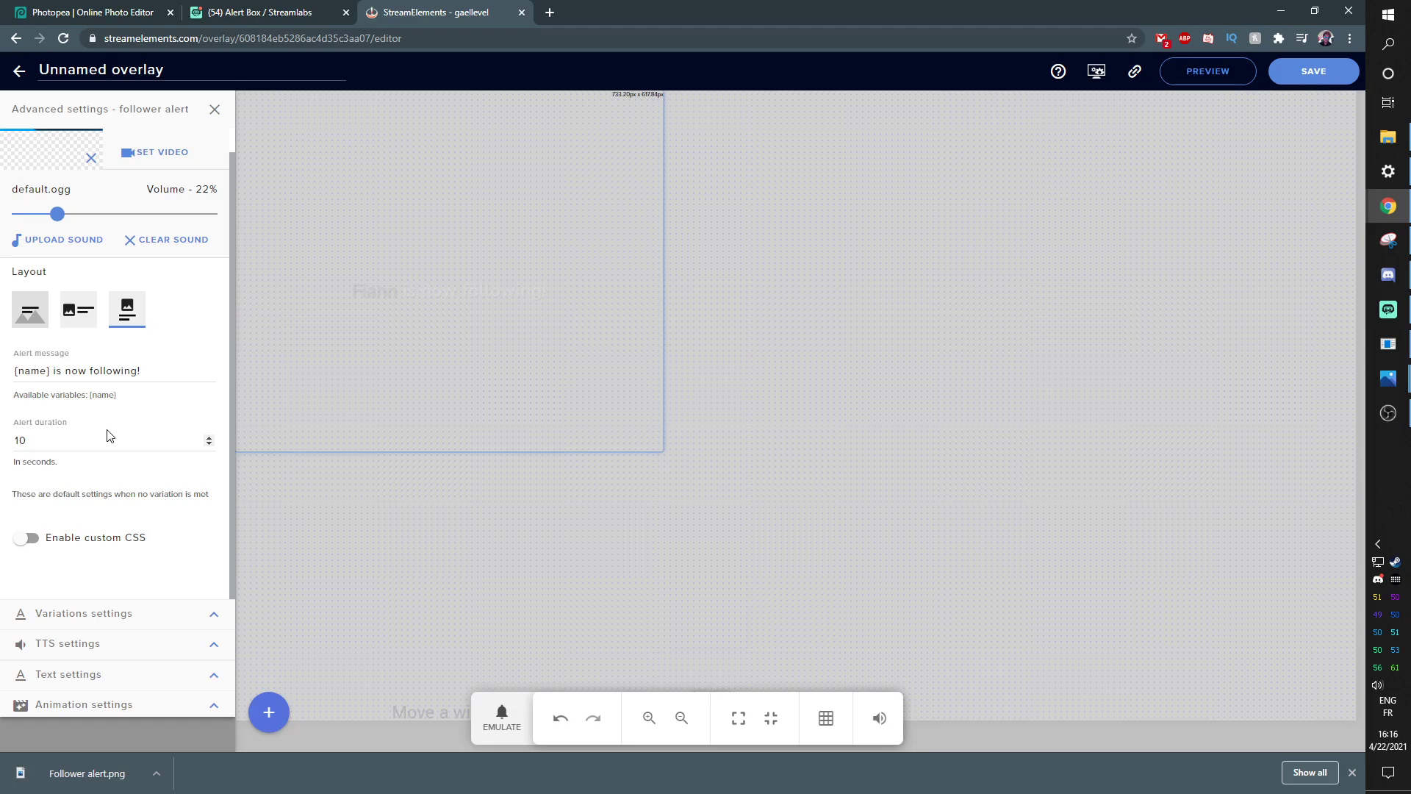
pyautogui.moveTo(52, 441); pyautogui.dragTo(2, 456)
pyautogui.click(74, 497)
# Save the overlay under the name Alert
pyautogui.click(1300, 77)
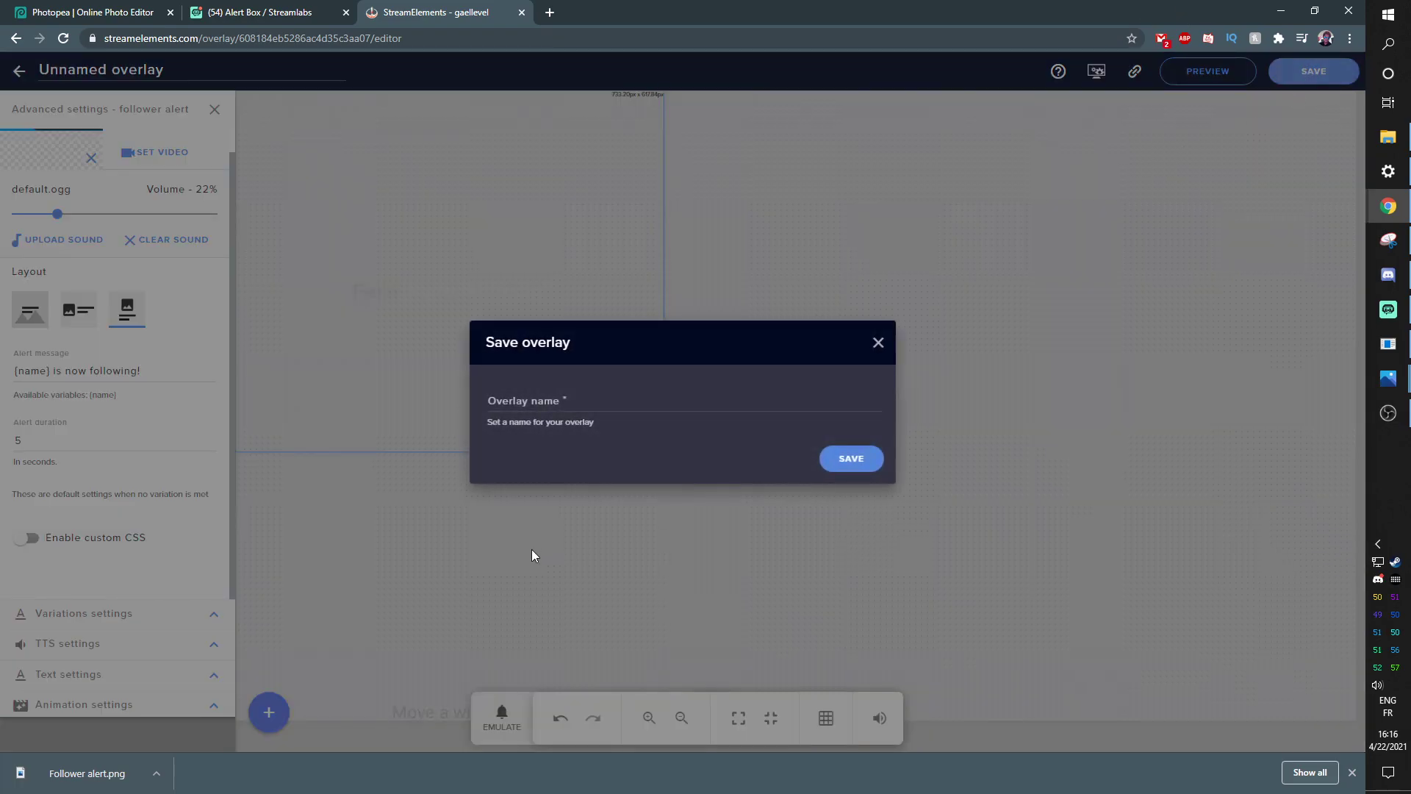
pyautogui.click(575, 402)
pyautogui.write('Alert')
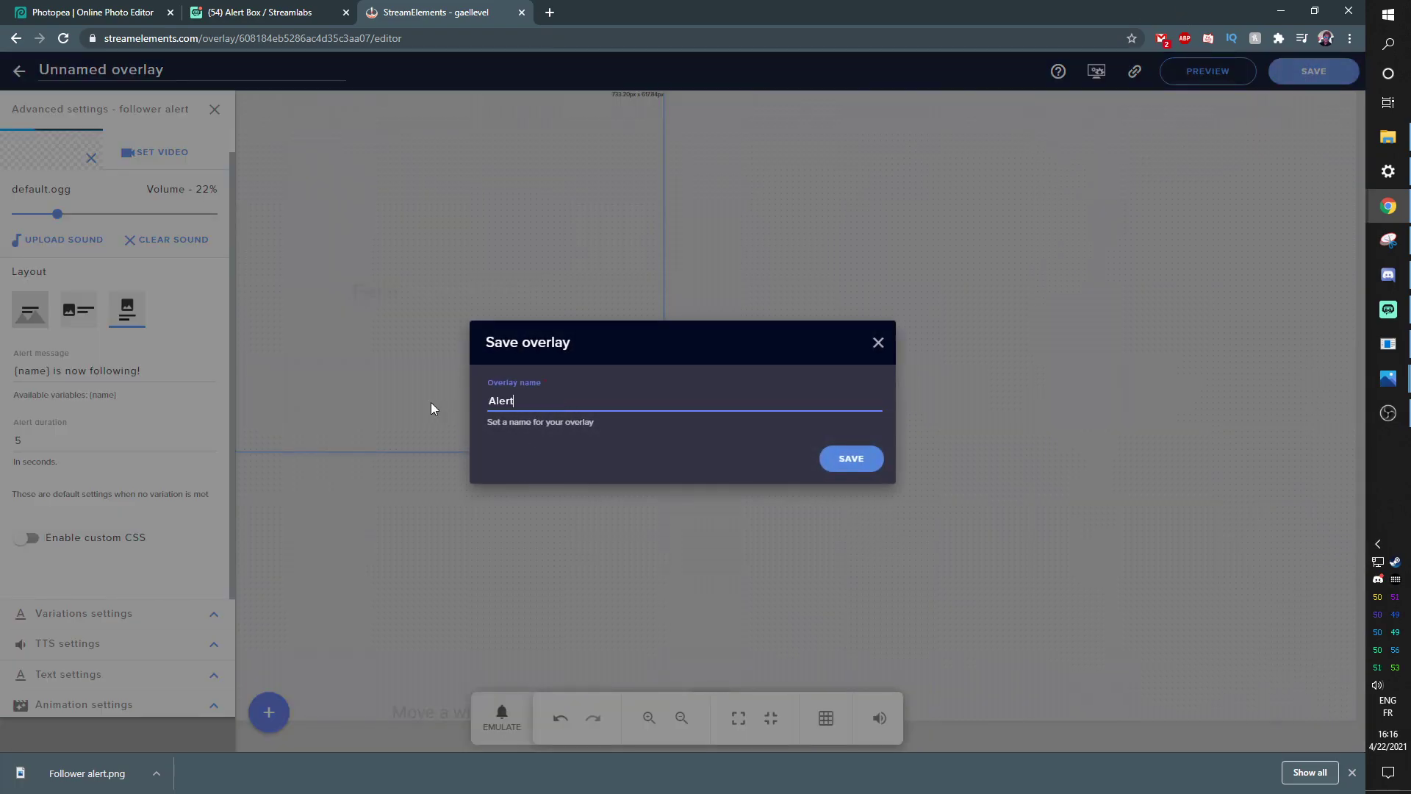
pyautogui.click(848, 461)
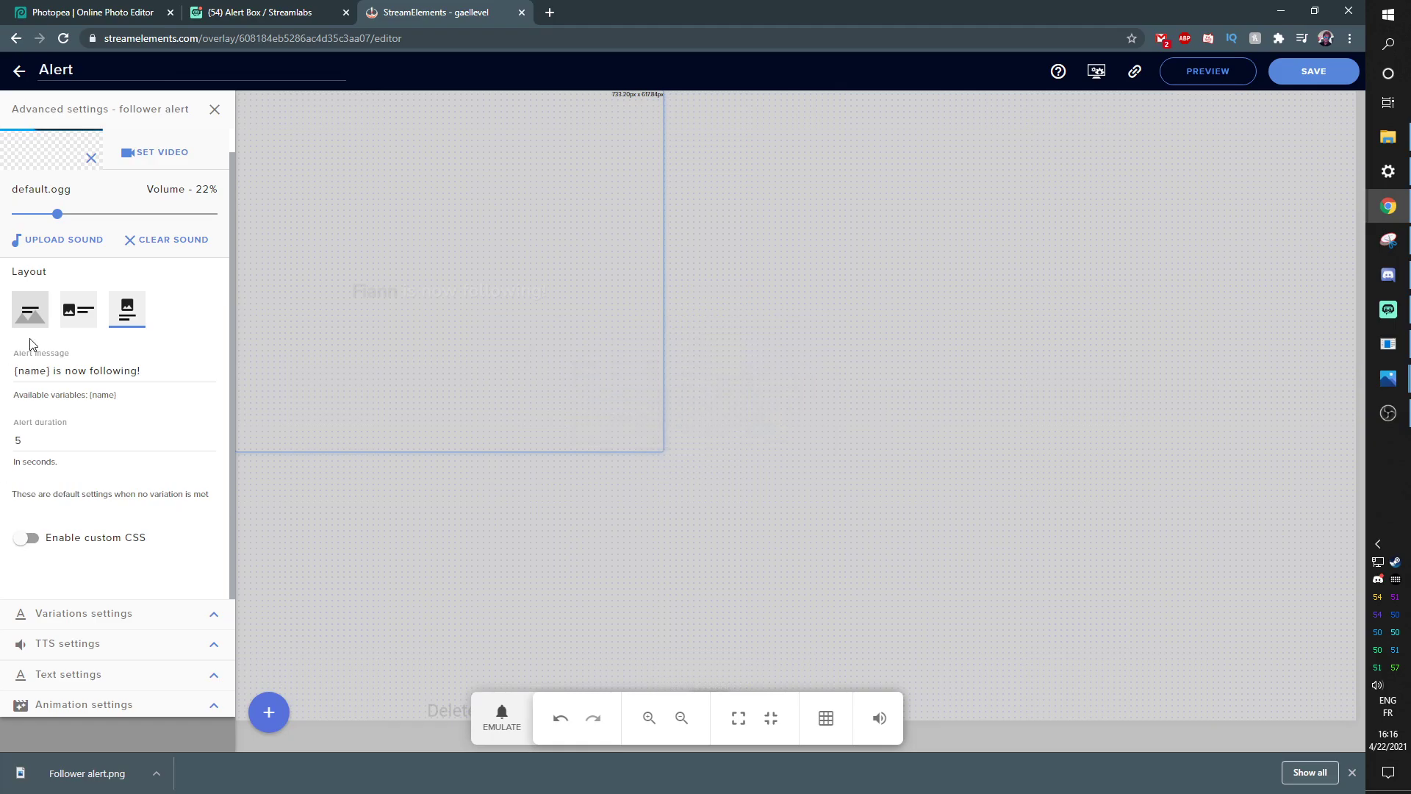
# Review the follower alert's text settings, emulate a follower event, and return to the list of alert types
pyautogui.click(214, 679)
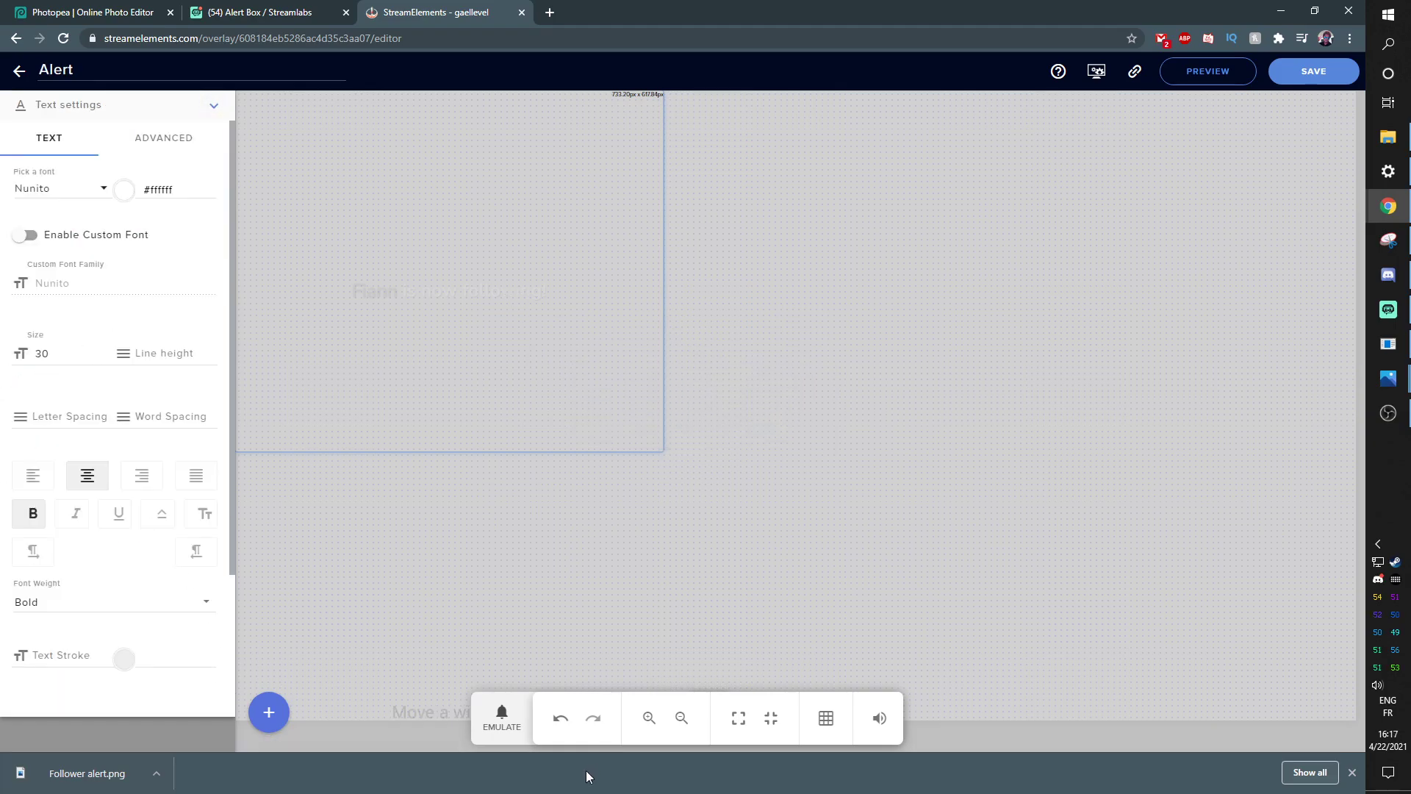
pyautogui.scroll(-2, 57, 491)
pyautogui.scroll(1, 58, 493)
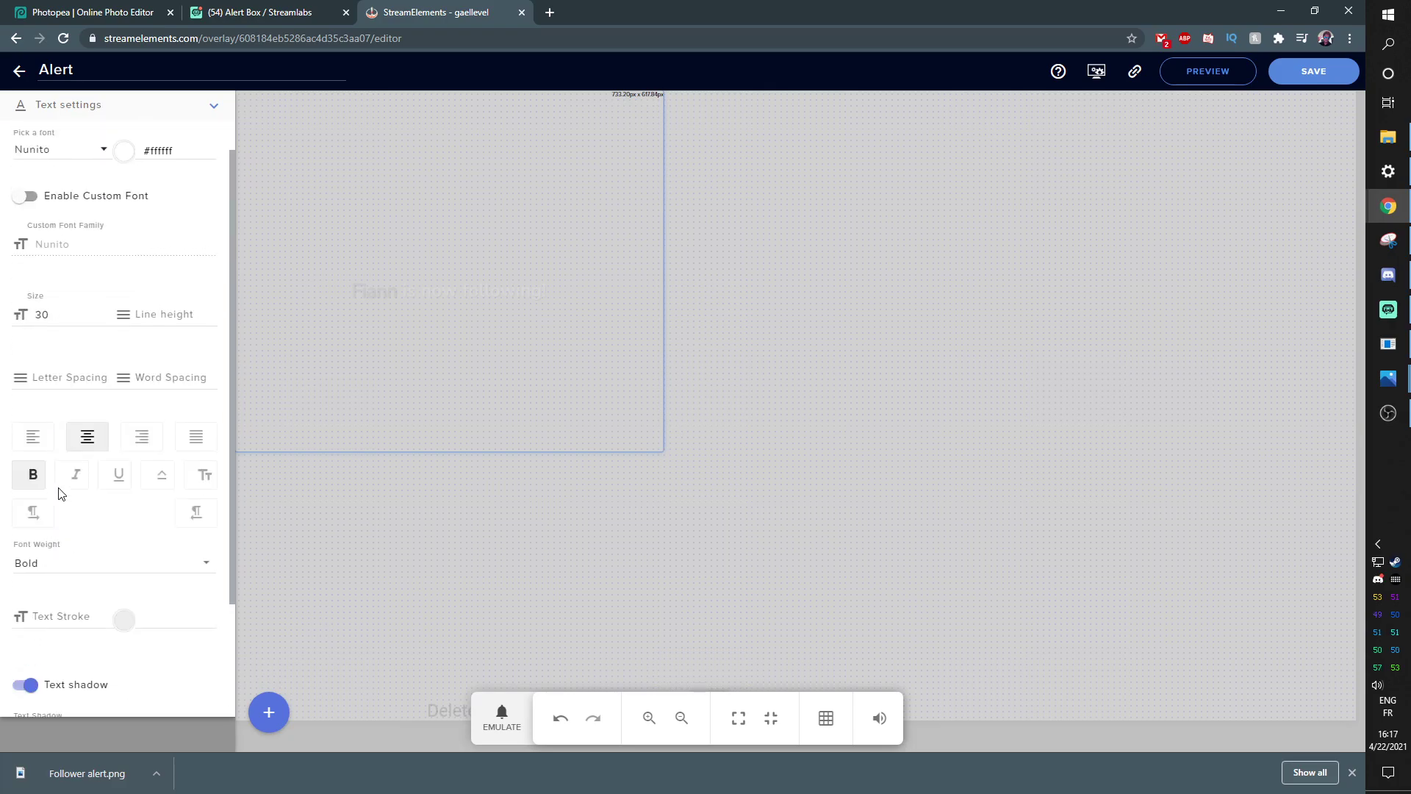
pyautogui.click(502, 717)
pyautogui.click(517, 458)
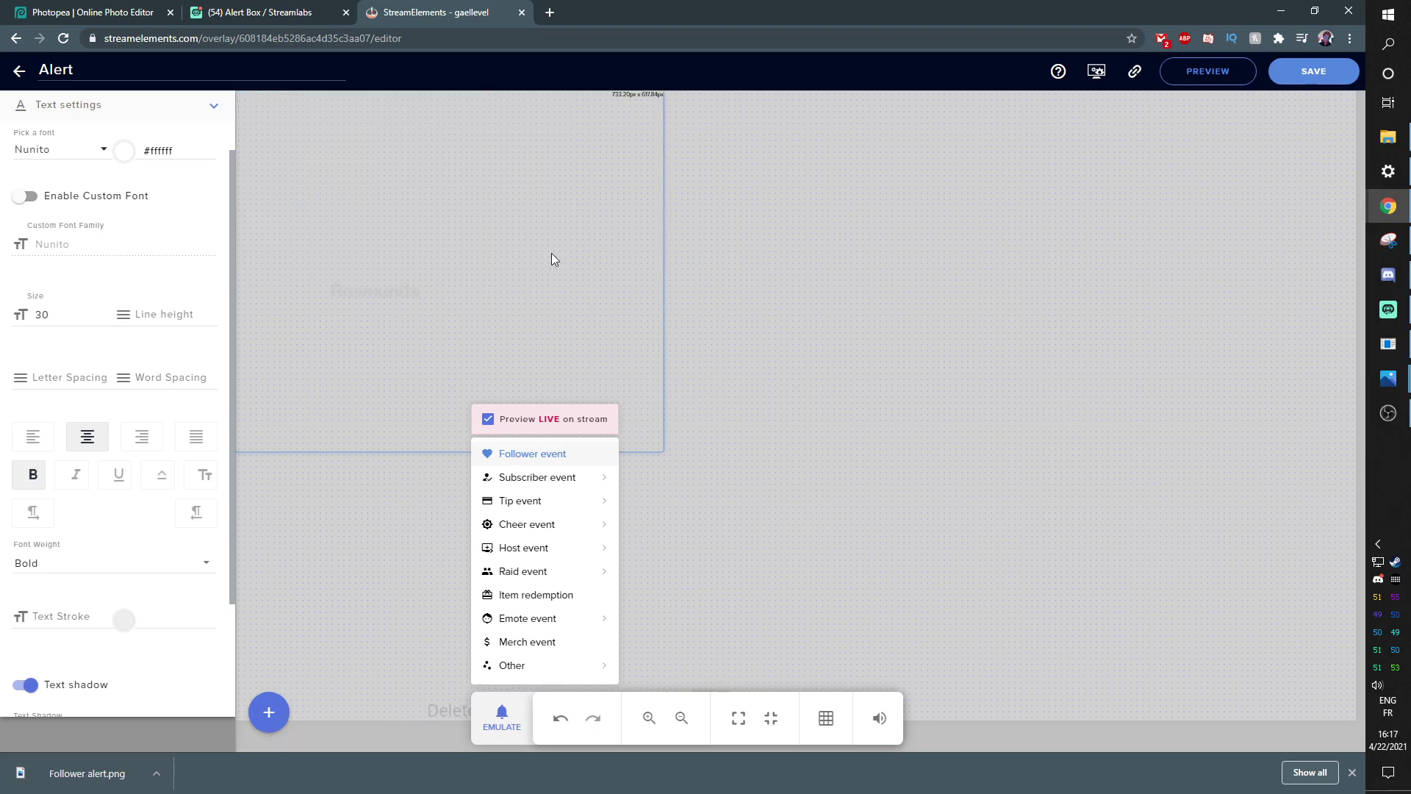
pyautogui.click(213, 111)
pyautogui.click(213, 110)
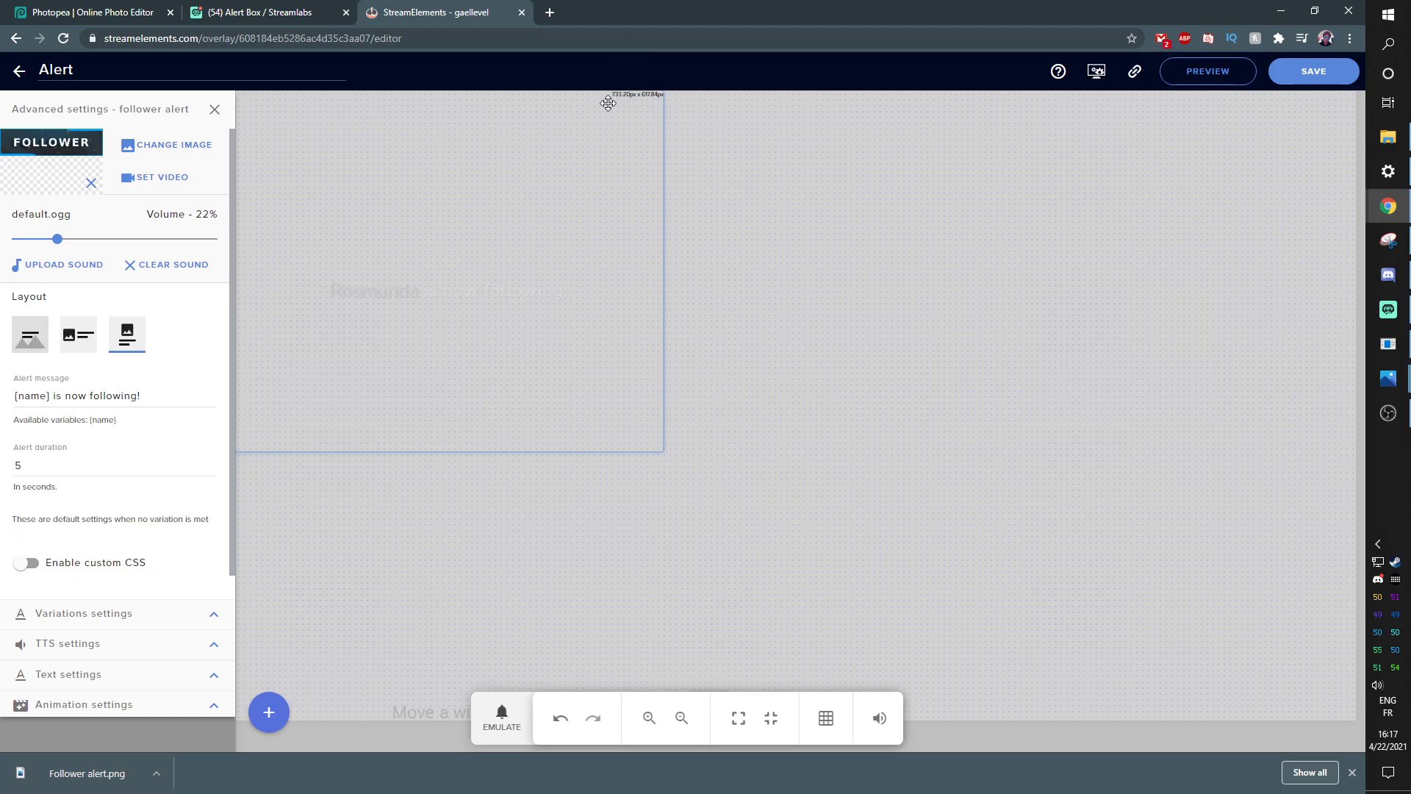
pyautogui.click(216, 112)
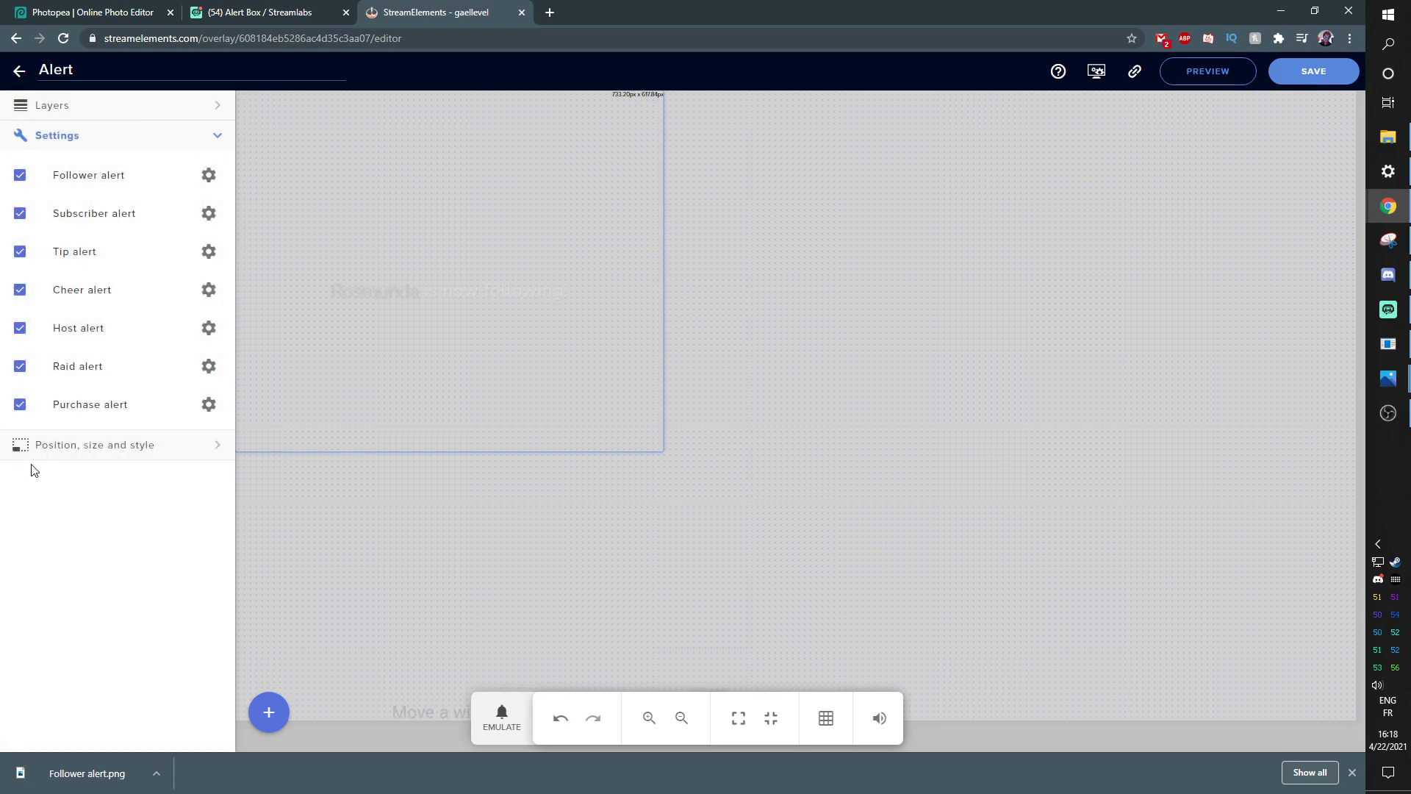
# Resize the AlertBox widget to 837 × 600 px to match the Alert SL source in OBS, and center it in the overlay
pyautogui.click(114, 450)
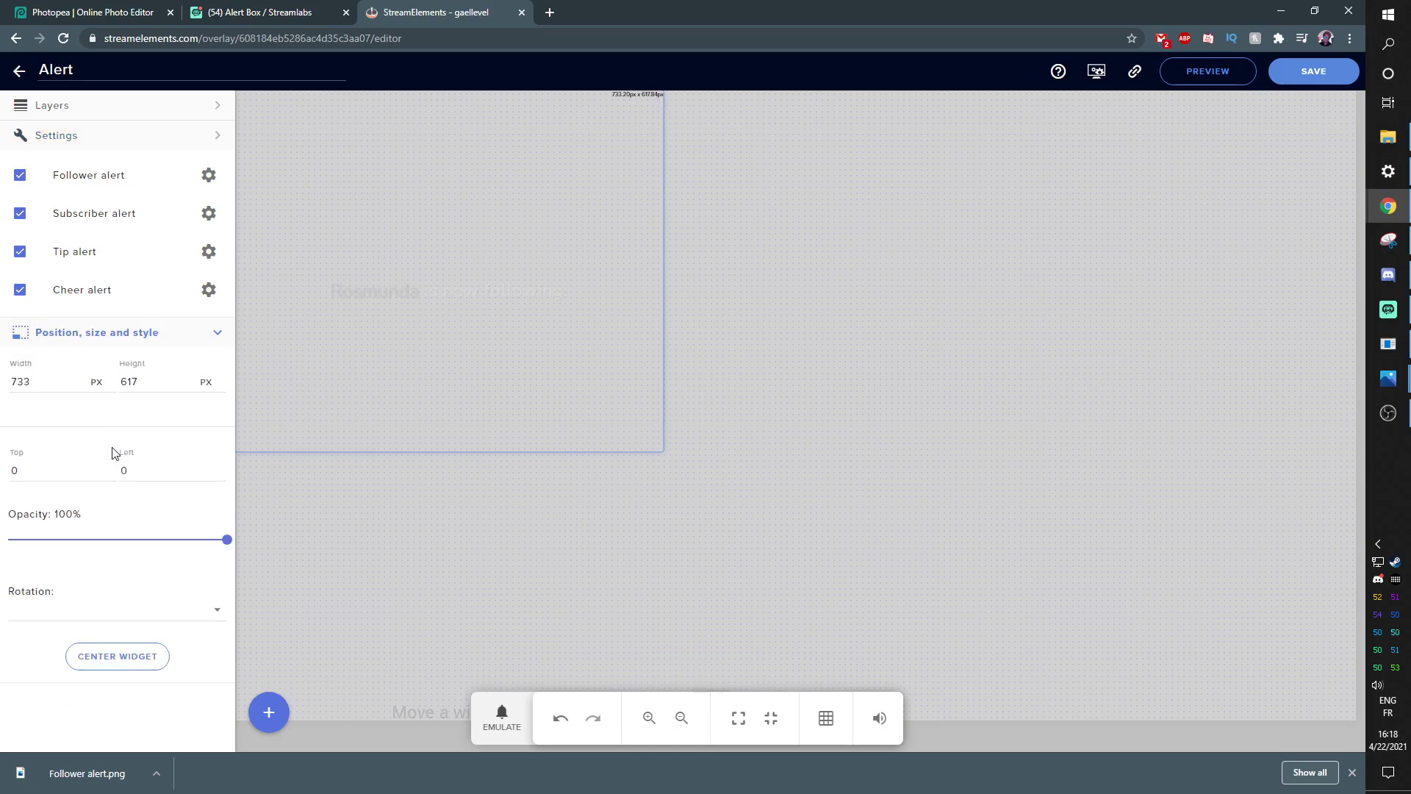
pyautogui.click(30, 214)
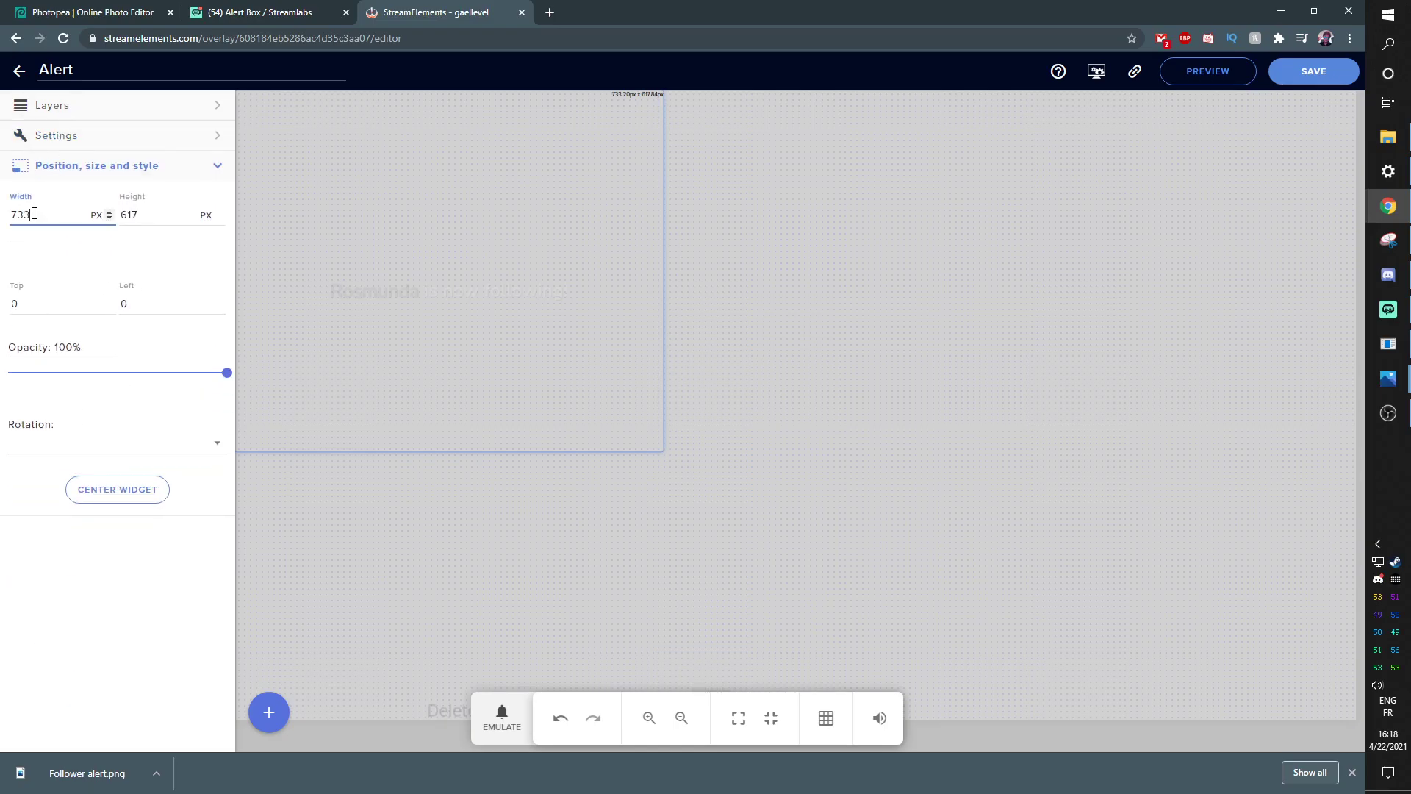
pyautogui.hotkey('ctrl', 'a')
pyautogui.write('837')
pyautogui.hotkey('alt', 'Tab')
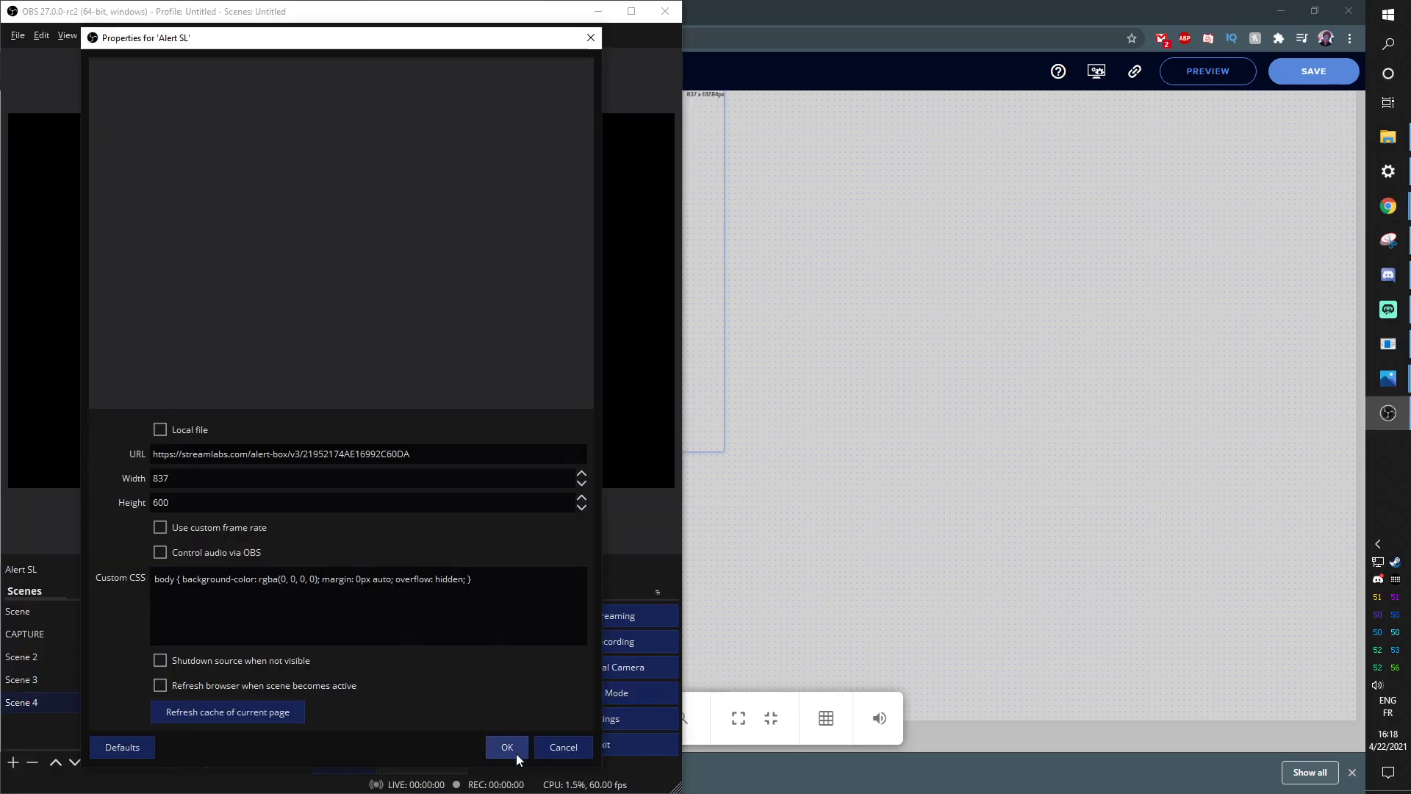
pyautogui.click(563, 748)
pyautogui.hotkey('alt', 'Tab')
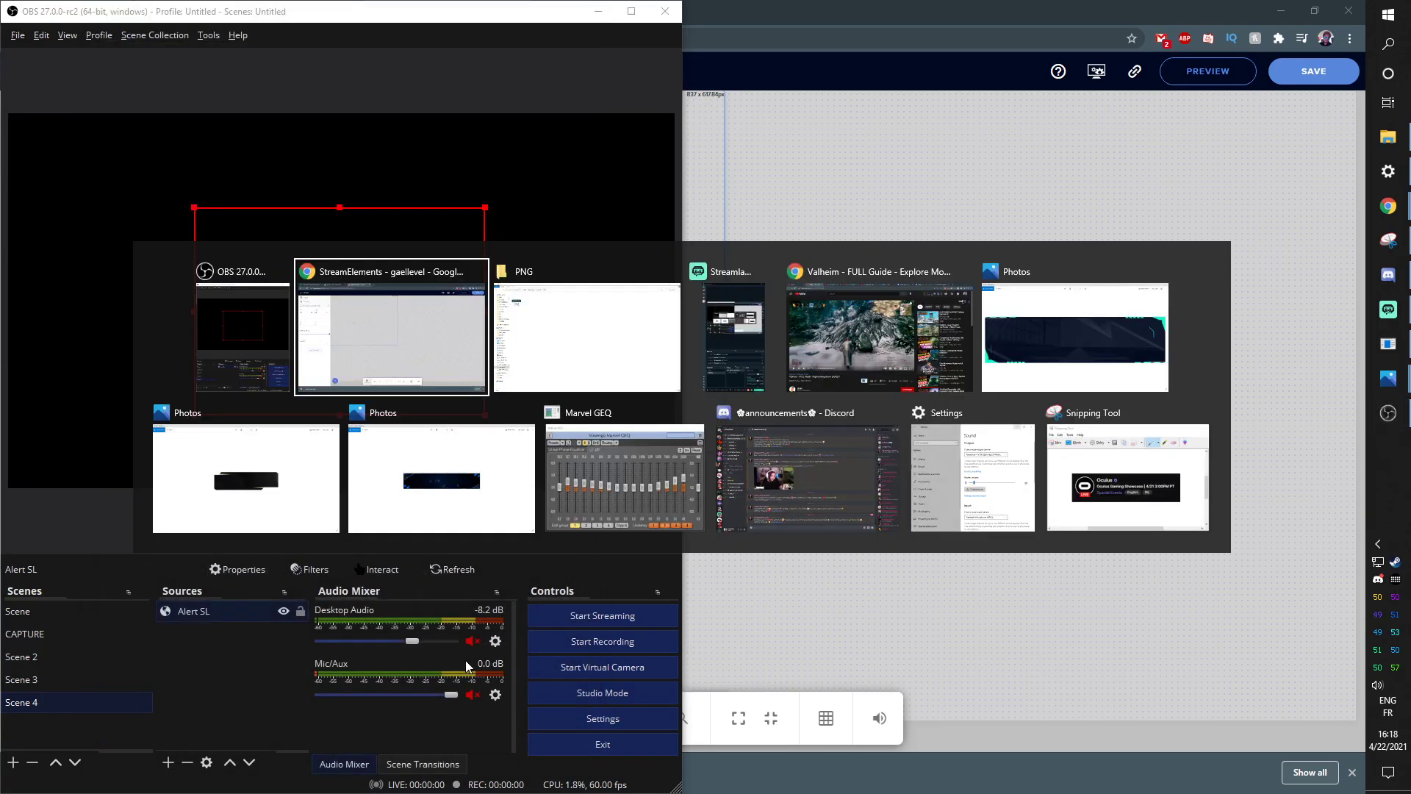
pyautogui.click(98, 492)
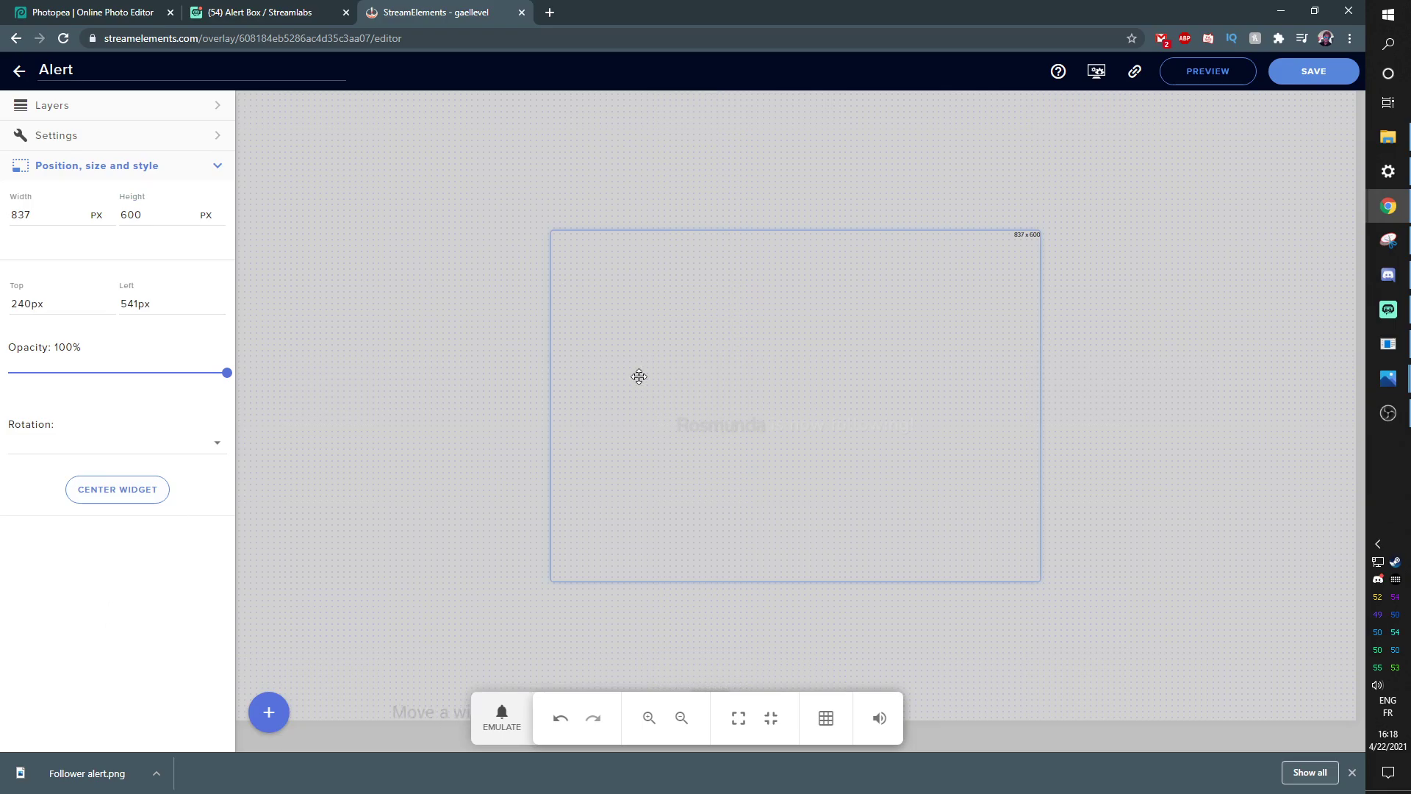
# Emulate a follower event on the resized widget and reopen the AlertBox's alert settings
pyautogui.click(493, 720)
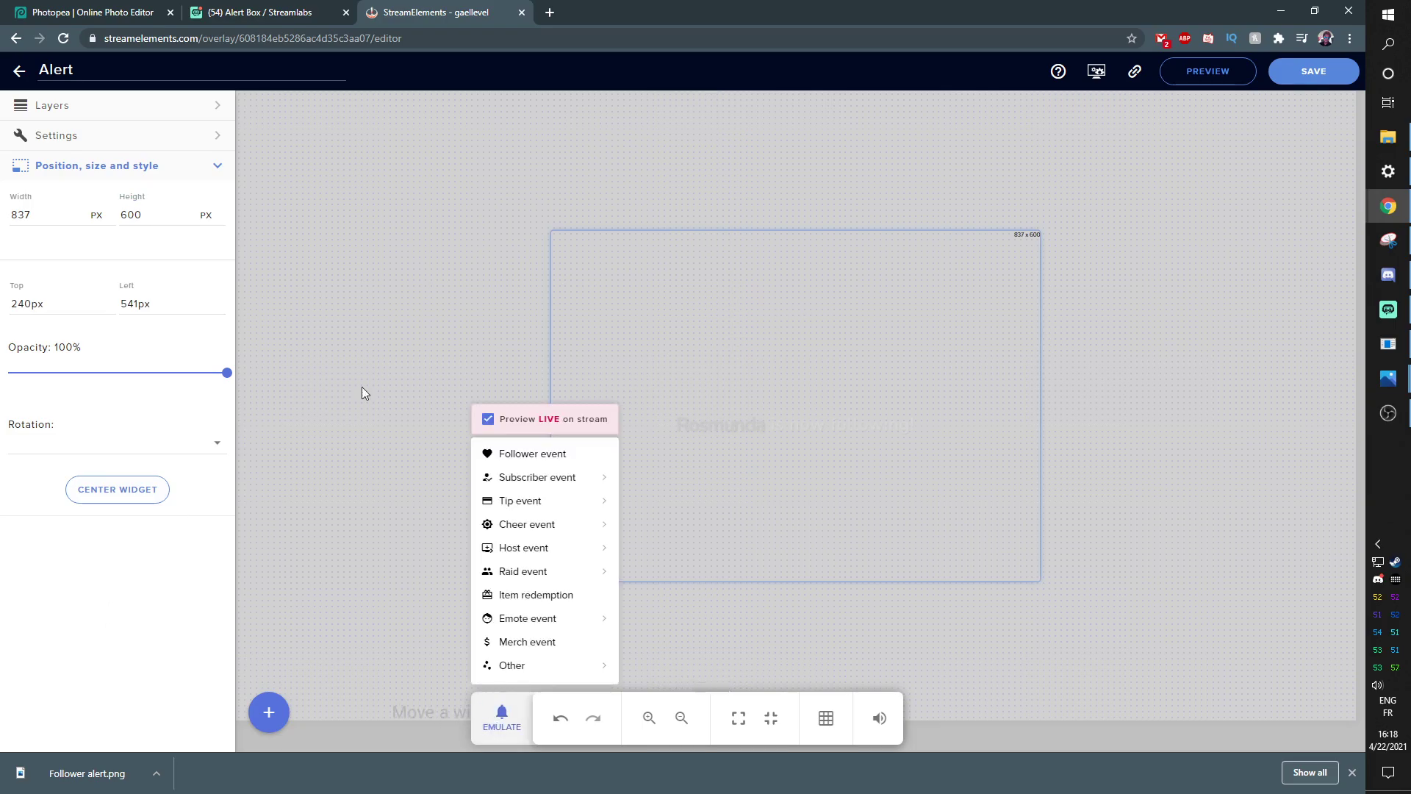
pyautogui.click(507, 455)
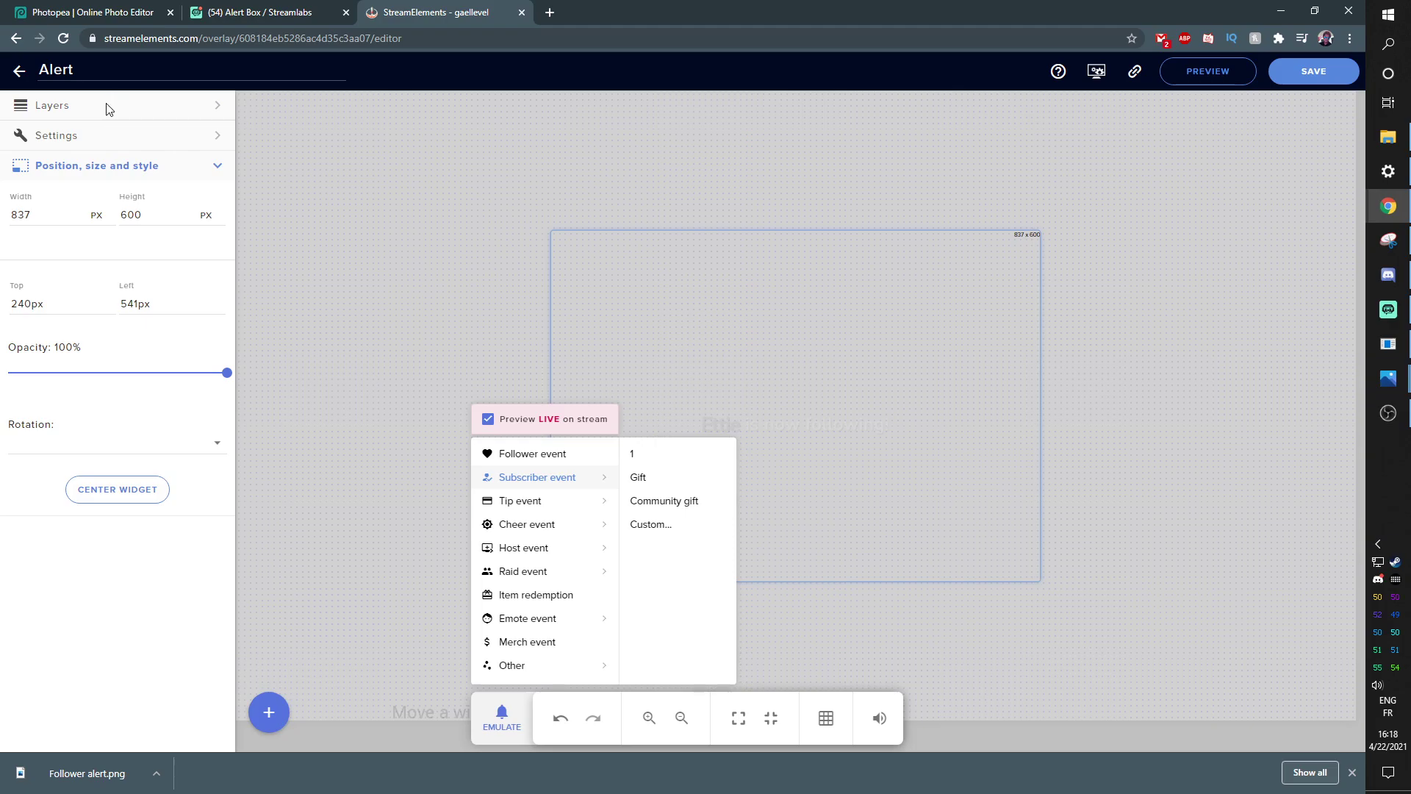
pyautogui.click(108, 109)
pyautogui.click(108, 107)
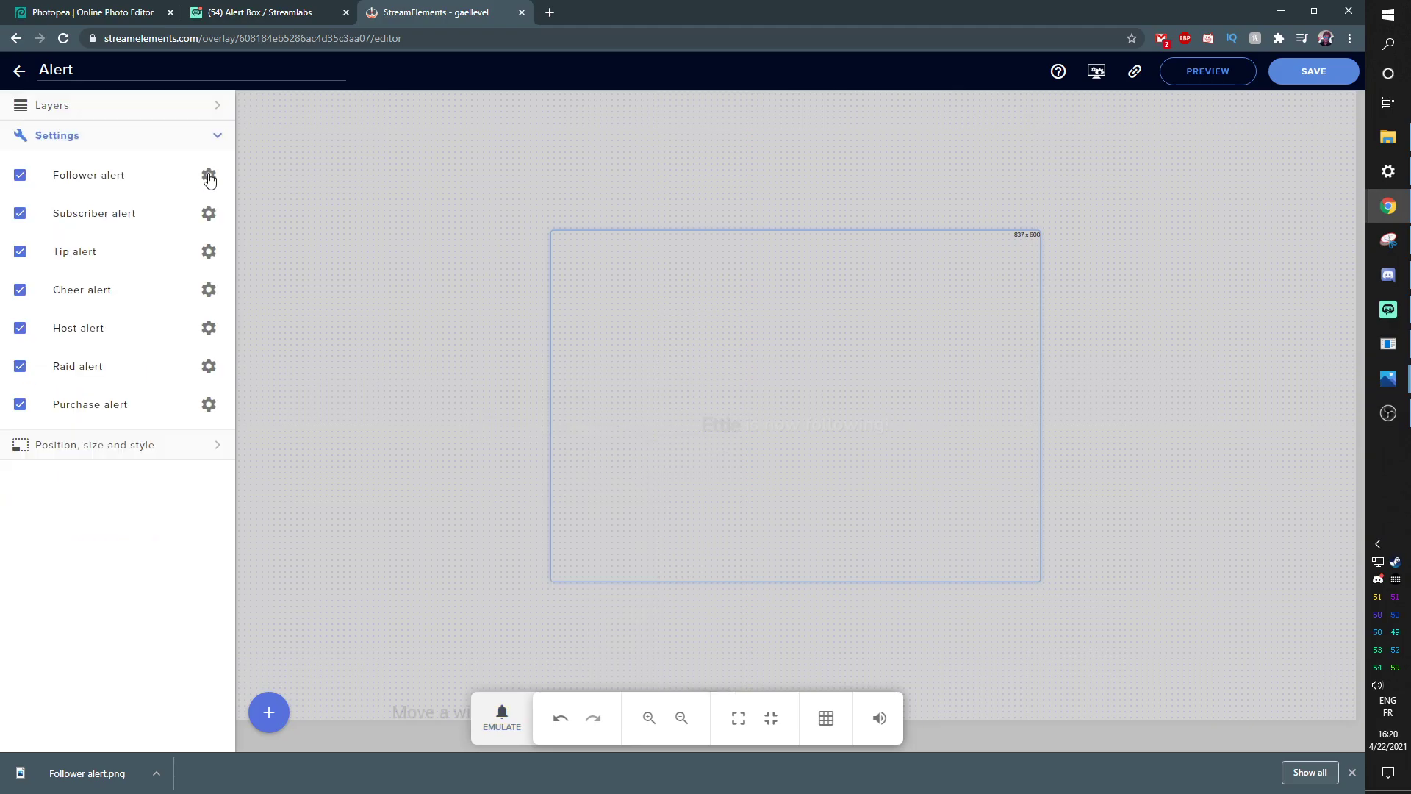
# Set the top margin of the follower alert's text to 0 and emulate a follower event
pyautogui.click(209, 177)
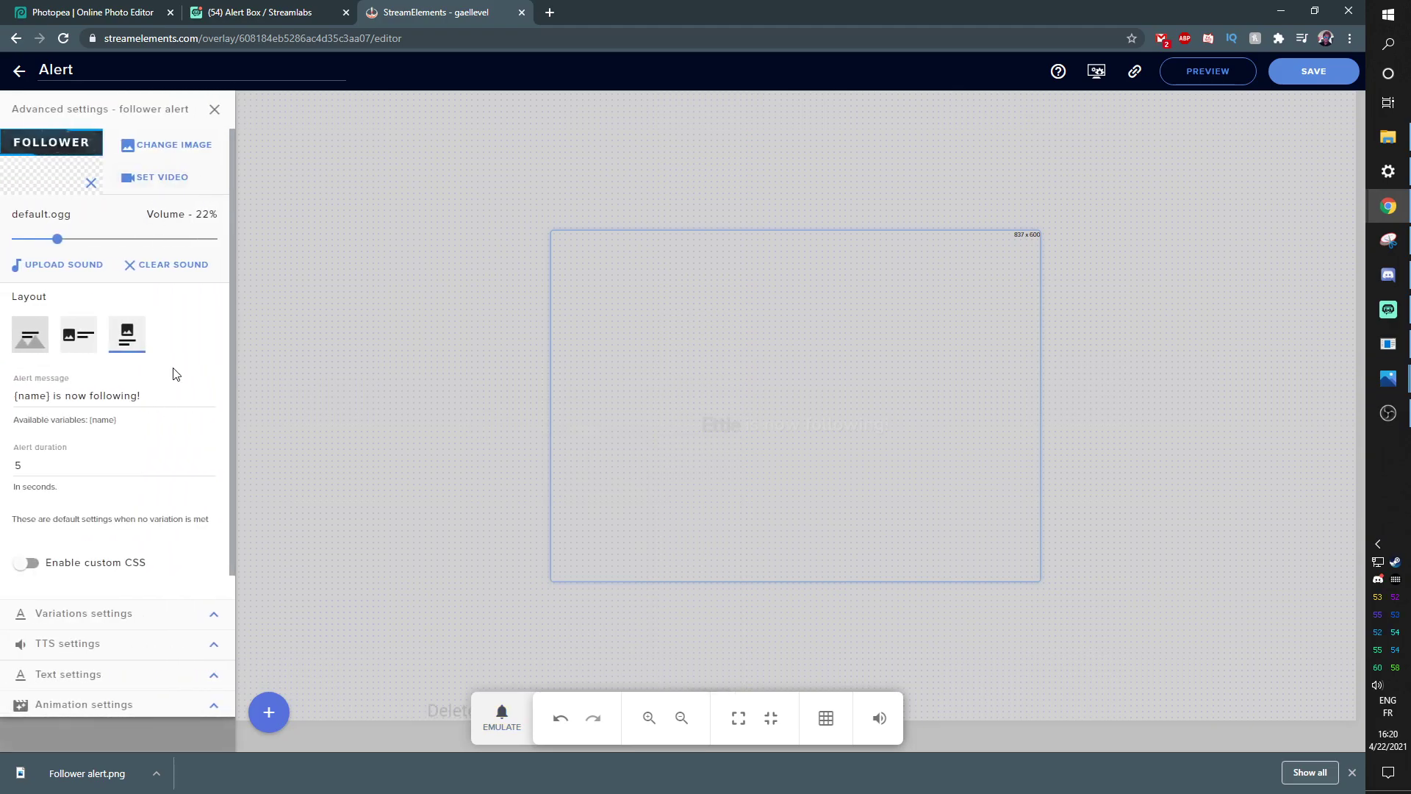
pyautogui.scroll(-1, 174, 374)
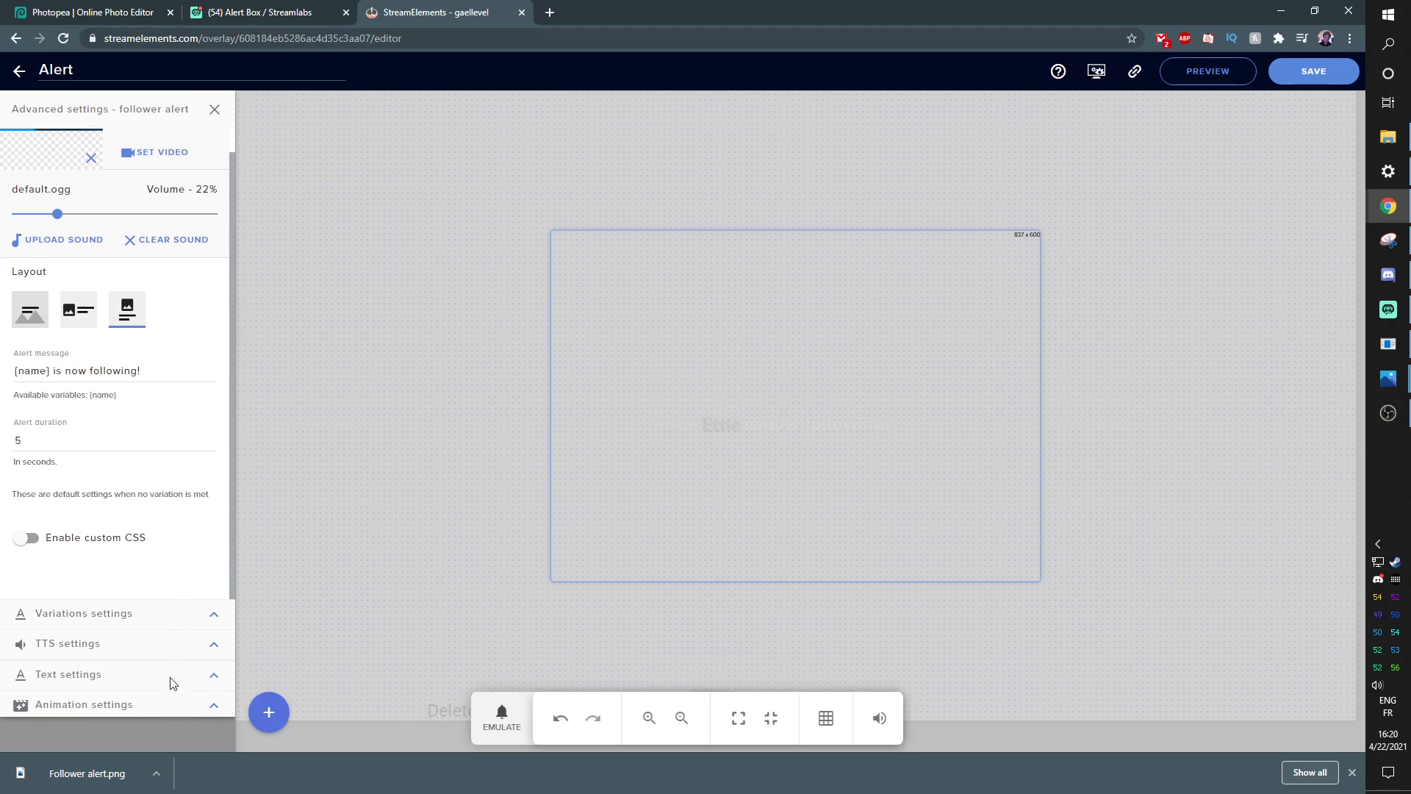
pyautogui.click(214, 675)
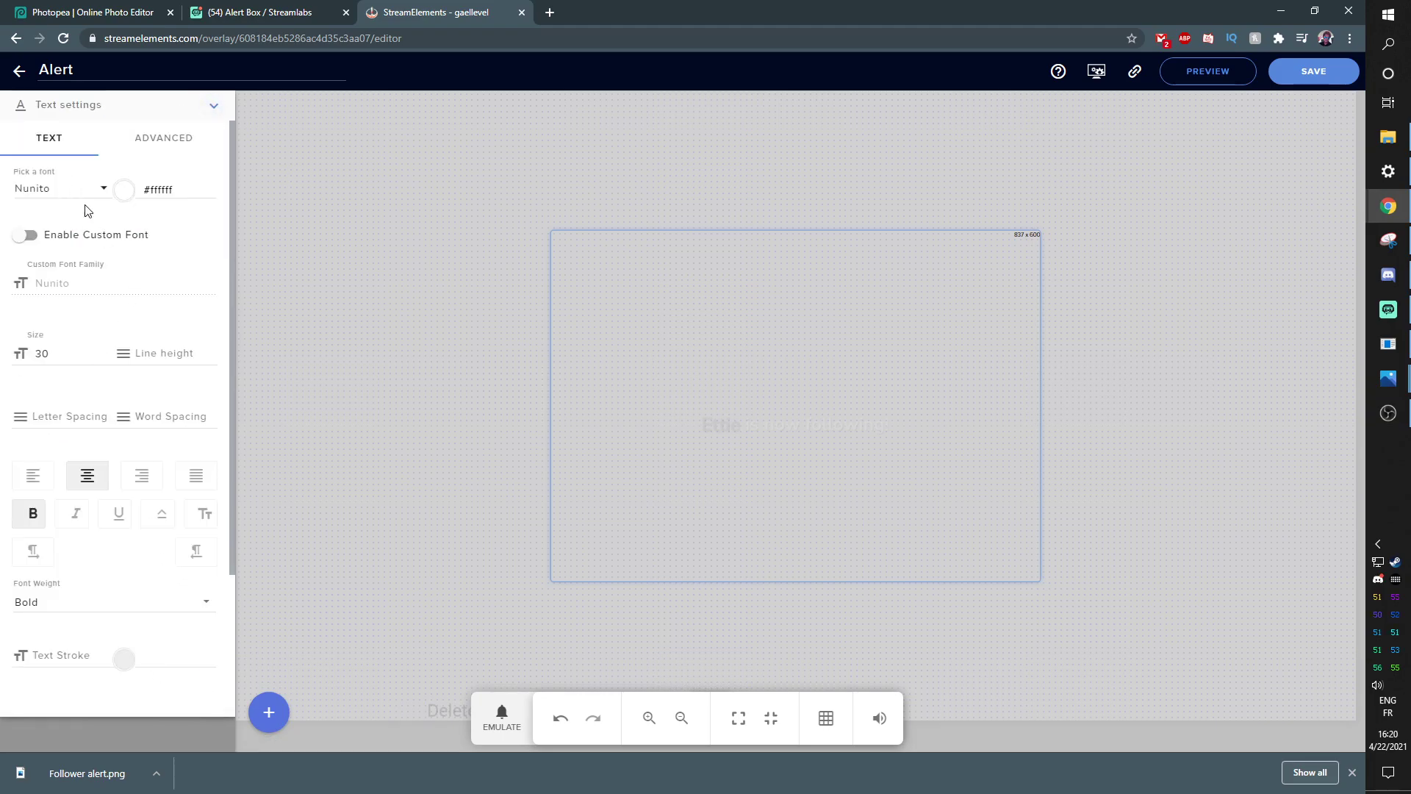
pyautogui.click(154, 138)
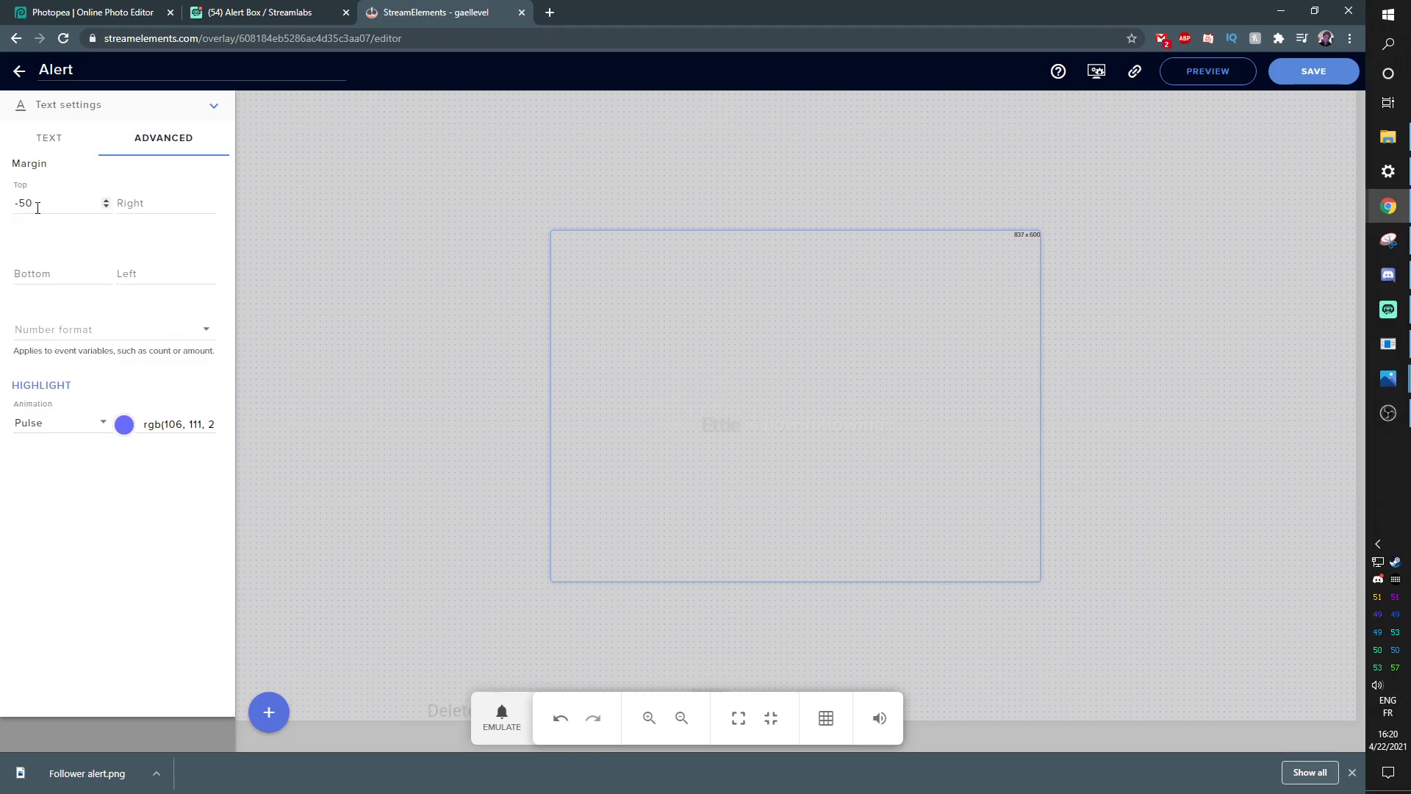
pyautogui.moveTo(37, 208); pyautogui.dragTo(10, 213)
pyautogui.write('0')
pyautogui.click(129, 553)
pyautogui.click(499, 714)
pyautogui.click(490, 454)
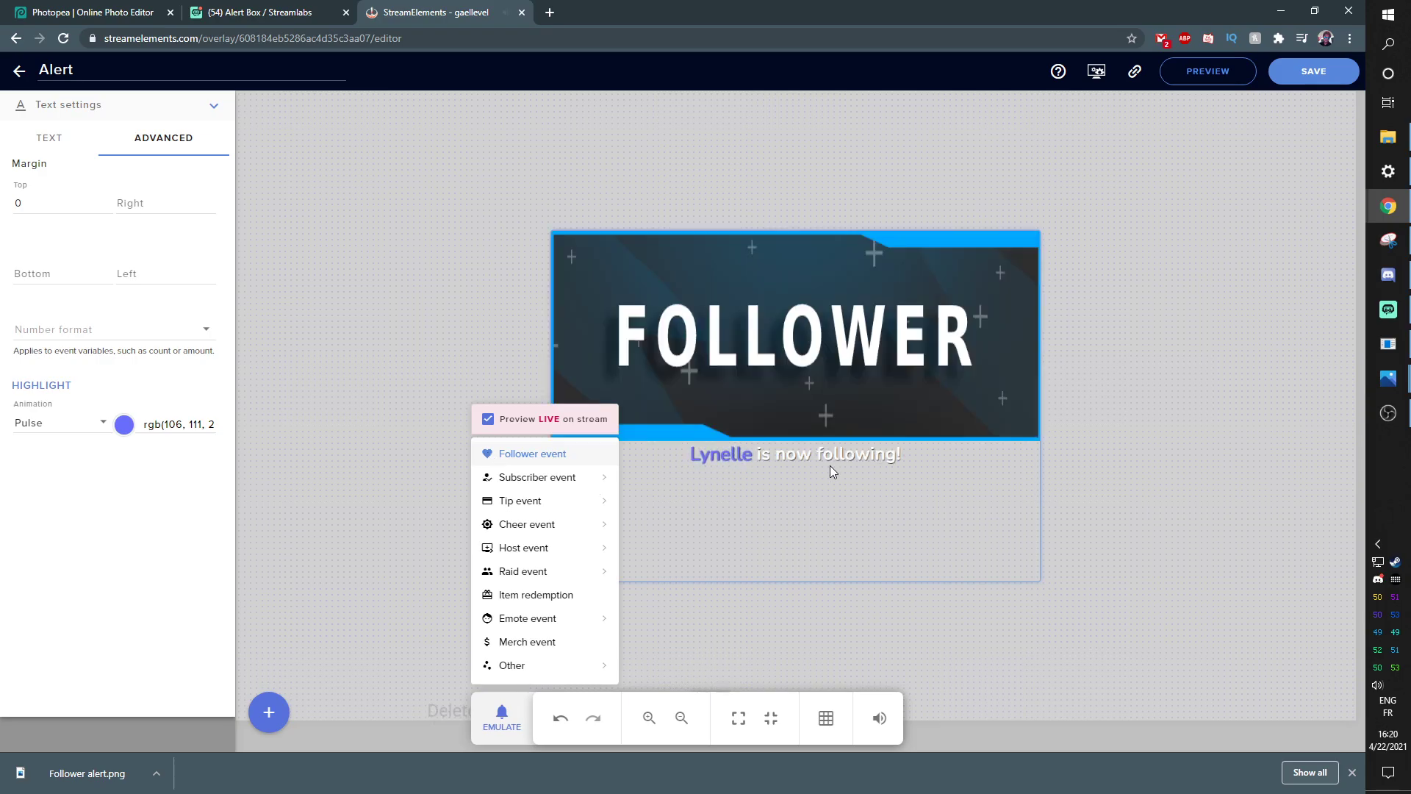
# Leave the follower alert's settings, set the AlertBox widget's height to 500 px, and emulate an event to check the fit
pyautogui.click(211, 112)
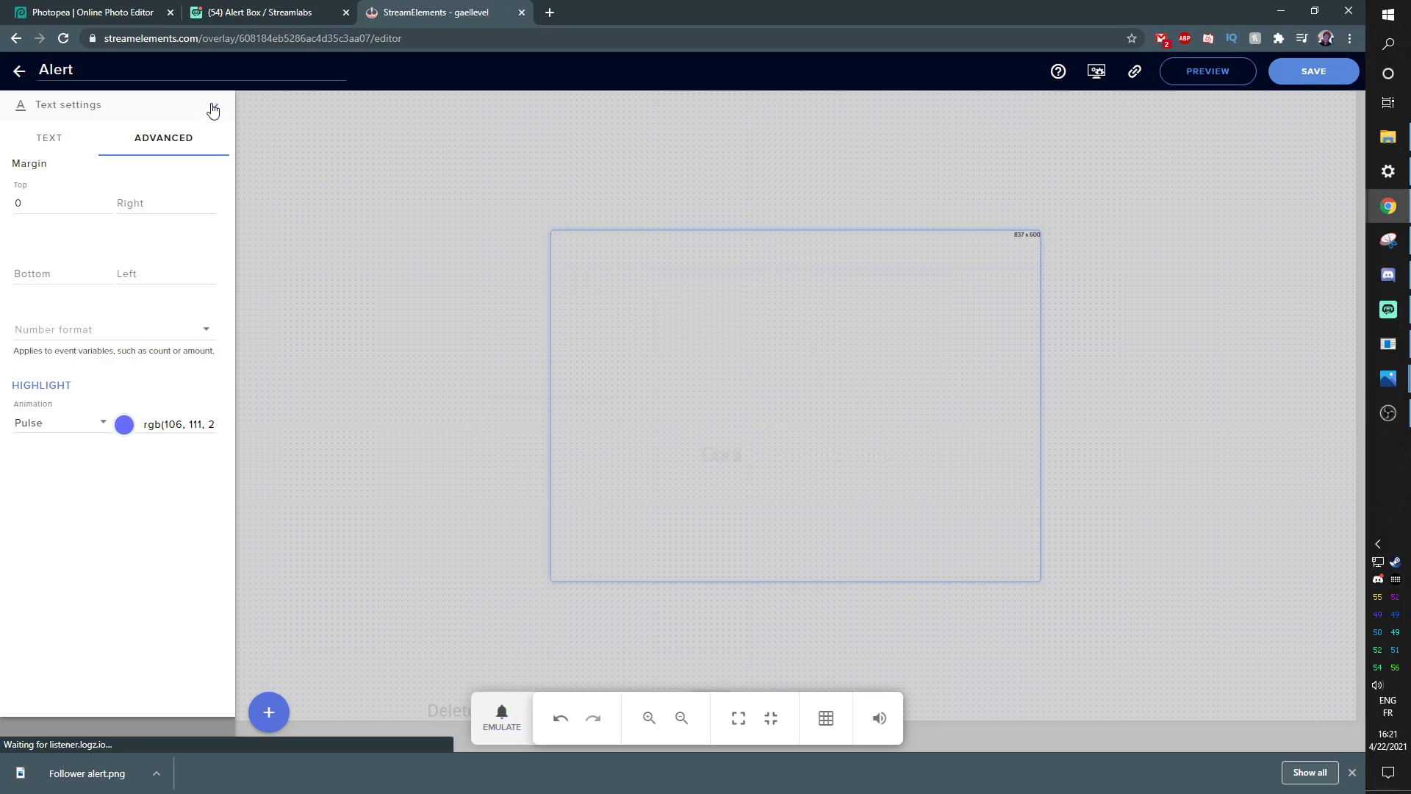
pyautogui.click(212, 110)
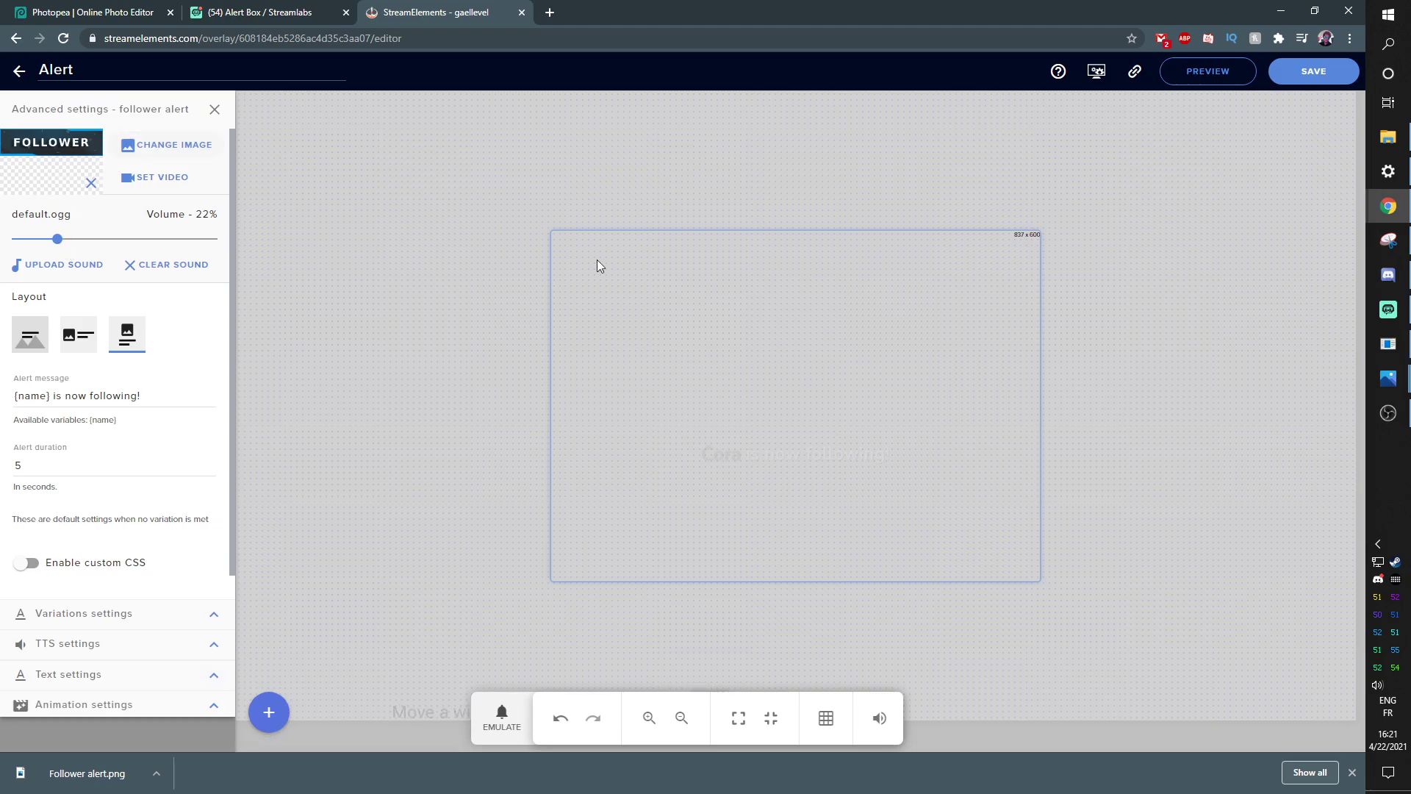
pyautogui.scroll(-2, 183, 400)
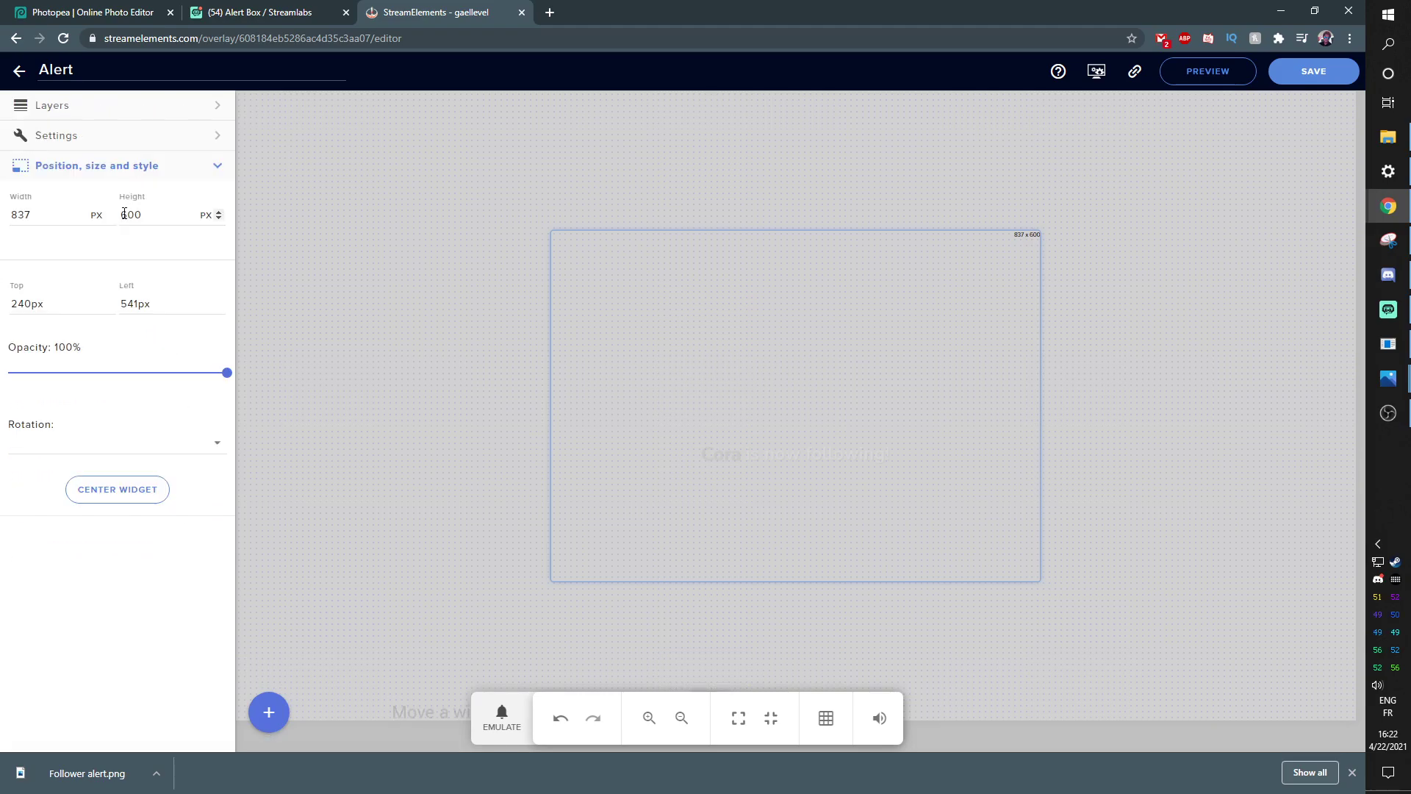
pyautogui.click(126, 213)
pyautogui.write('5')
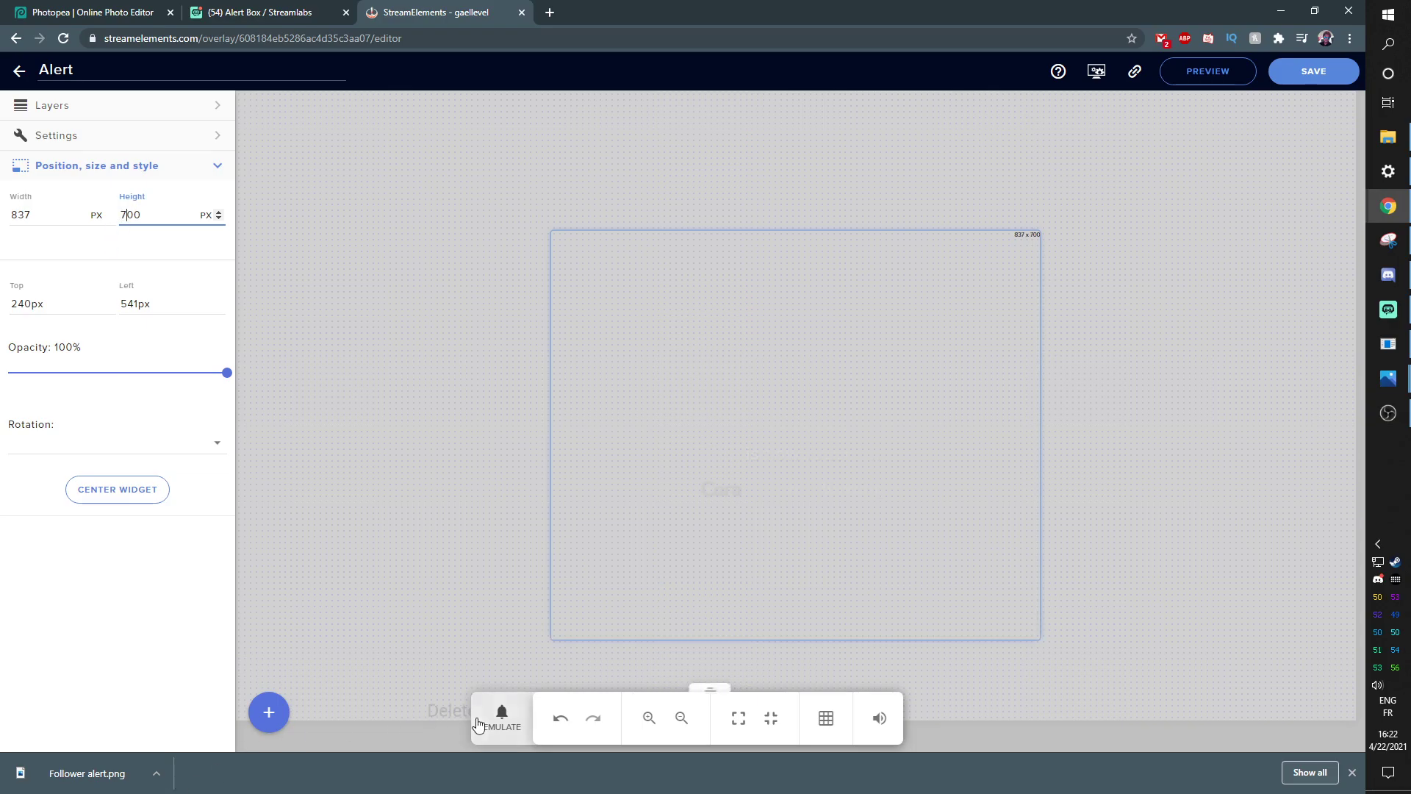
pyautogui.click(502, 717)
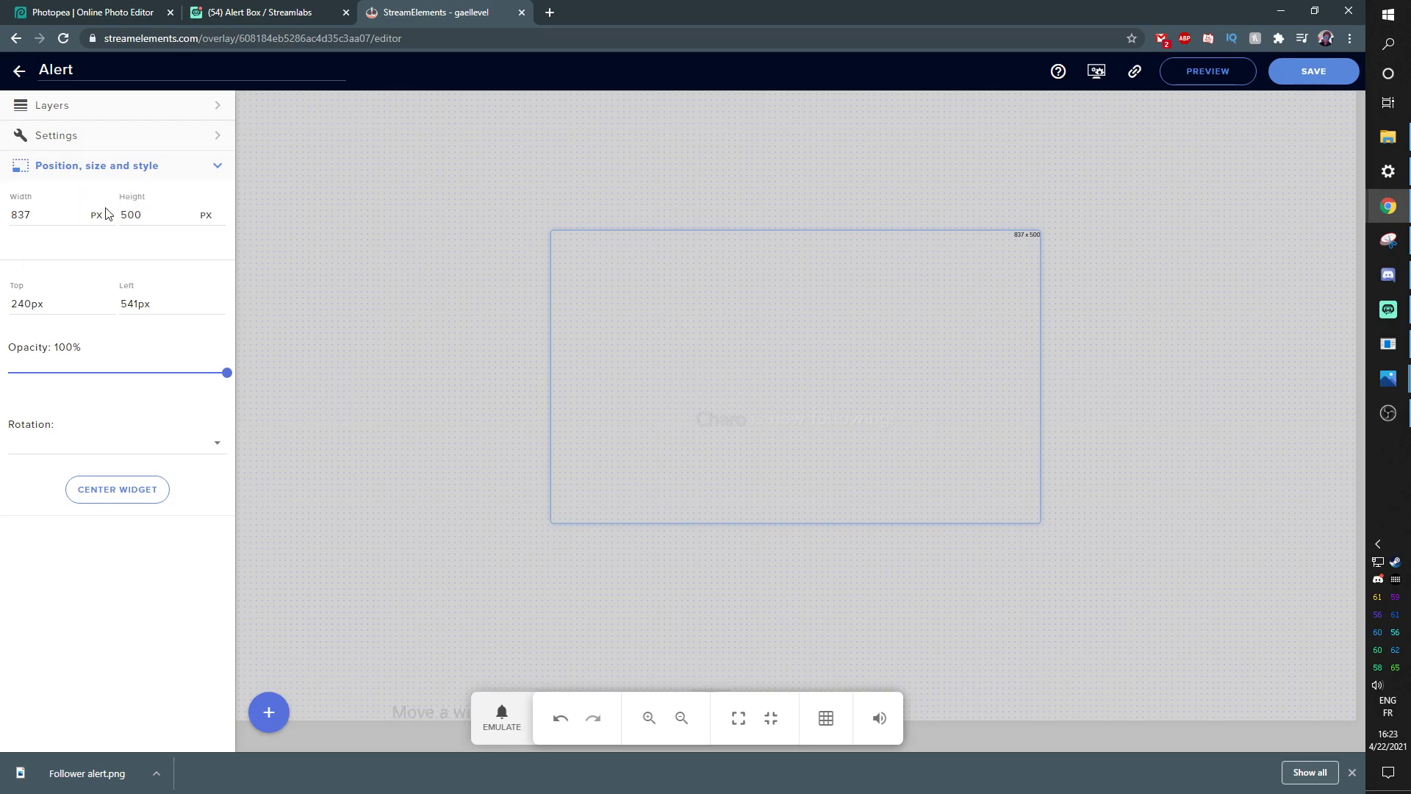
# Copy the overlay URL into the Alert SL source in OBS with a width of 1920, and emulate a follower event
pyautogui.click(1133, 74)
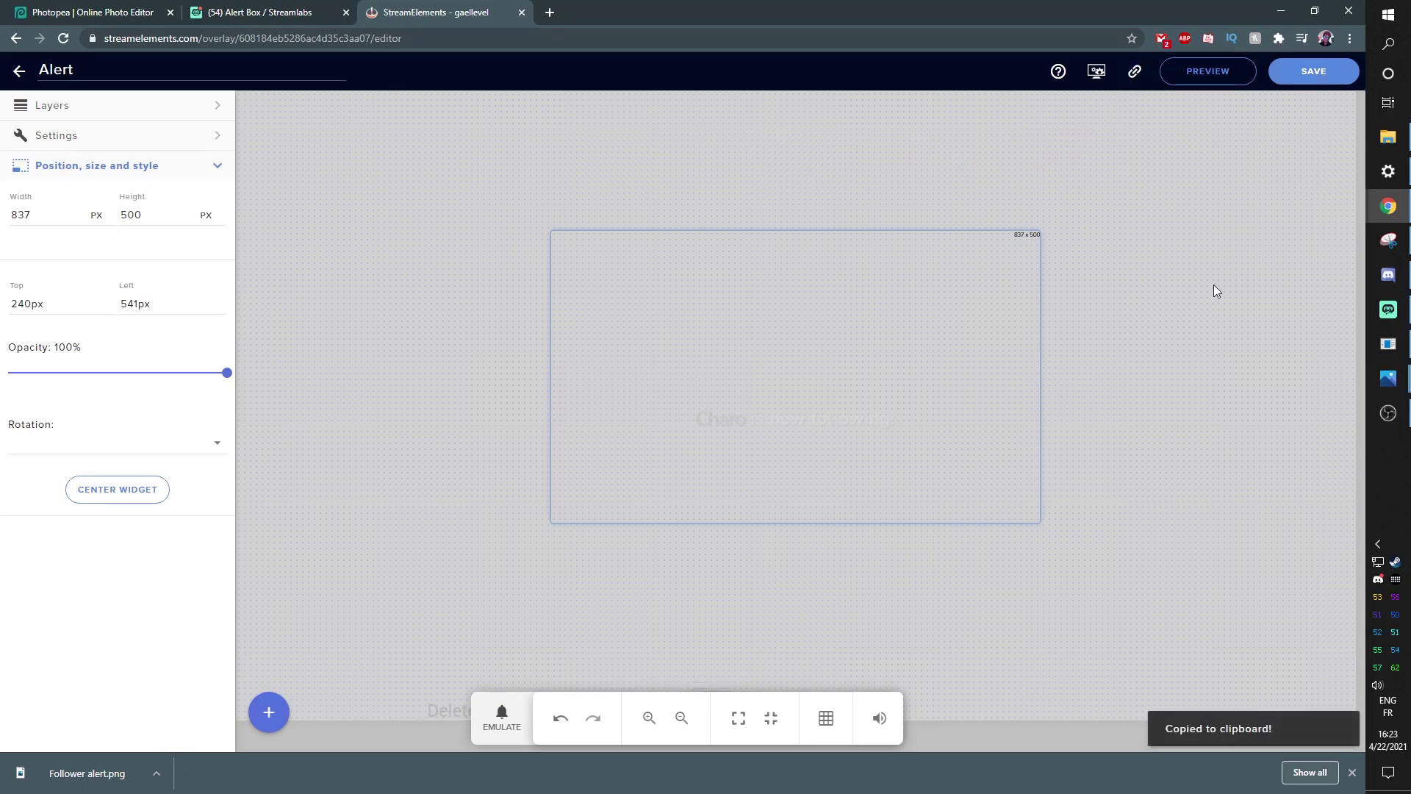
pyautogui.click(1389, 414)
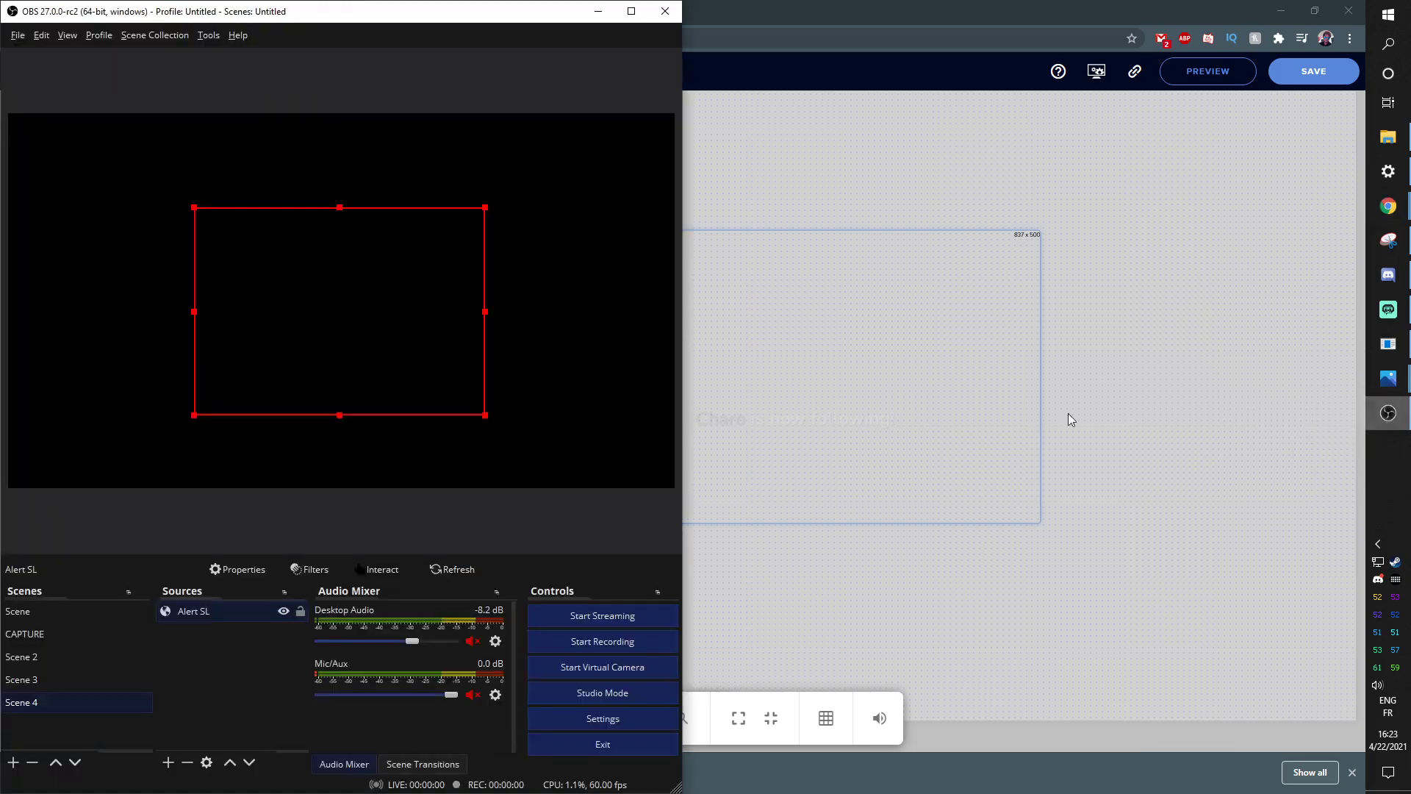
pyautogui.doubleClick(209, 616)
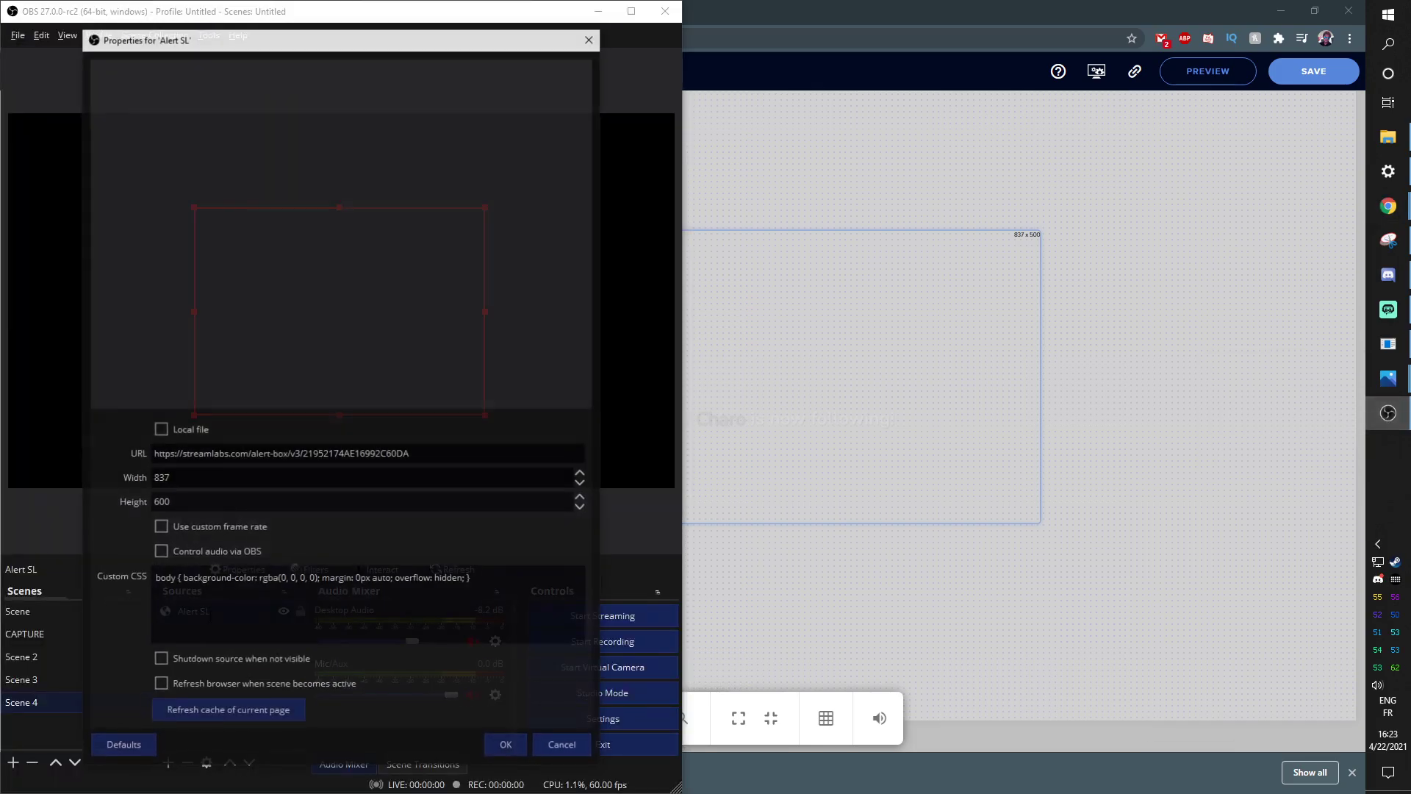
pyautogui.moveTo(433, 459); pyautogui.dragTo(100, 460)
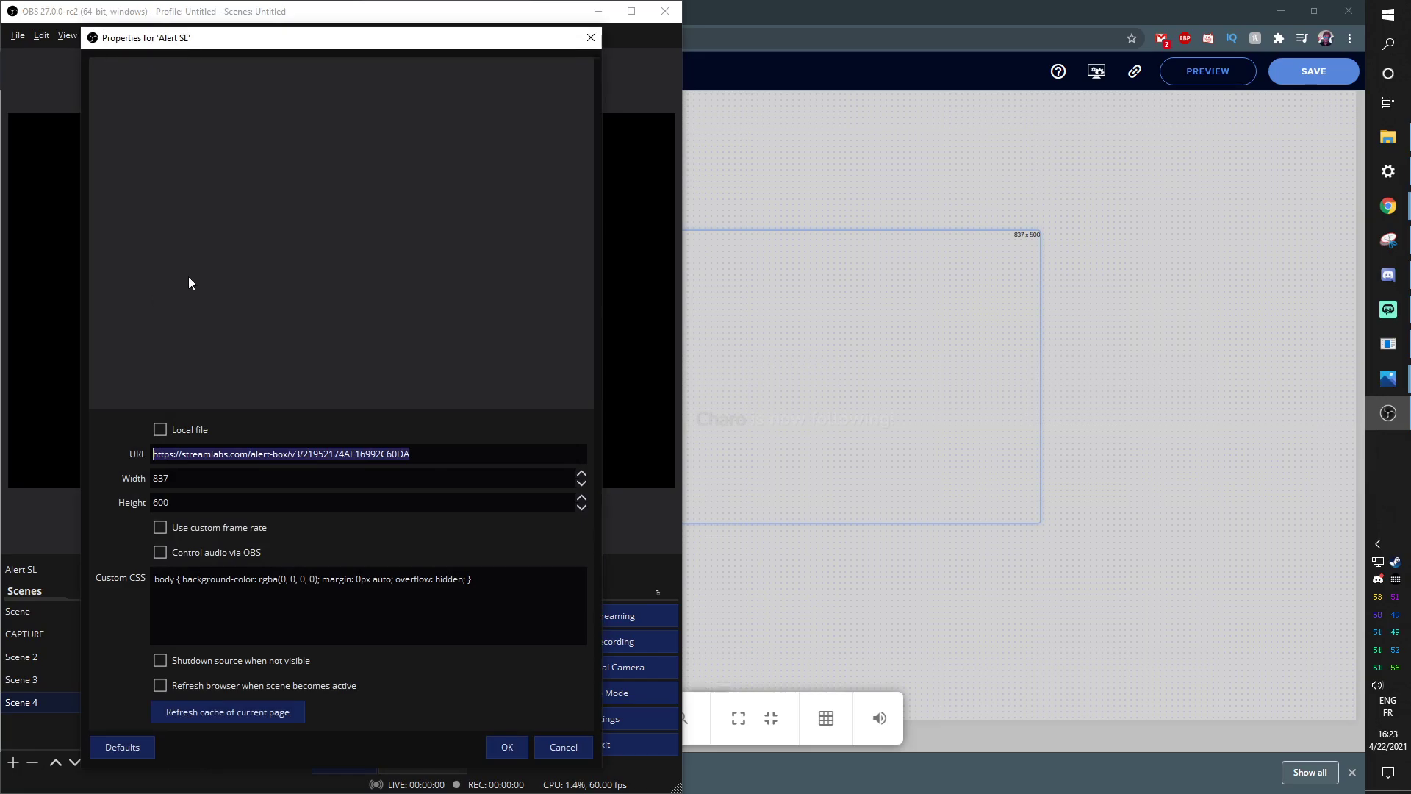
pyautogui.hotkey('ctrl', 'v')
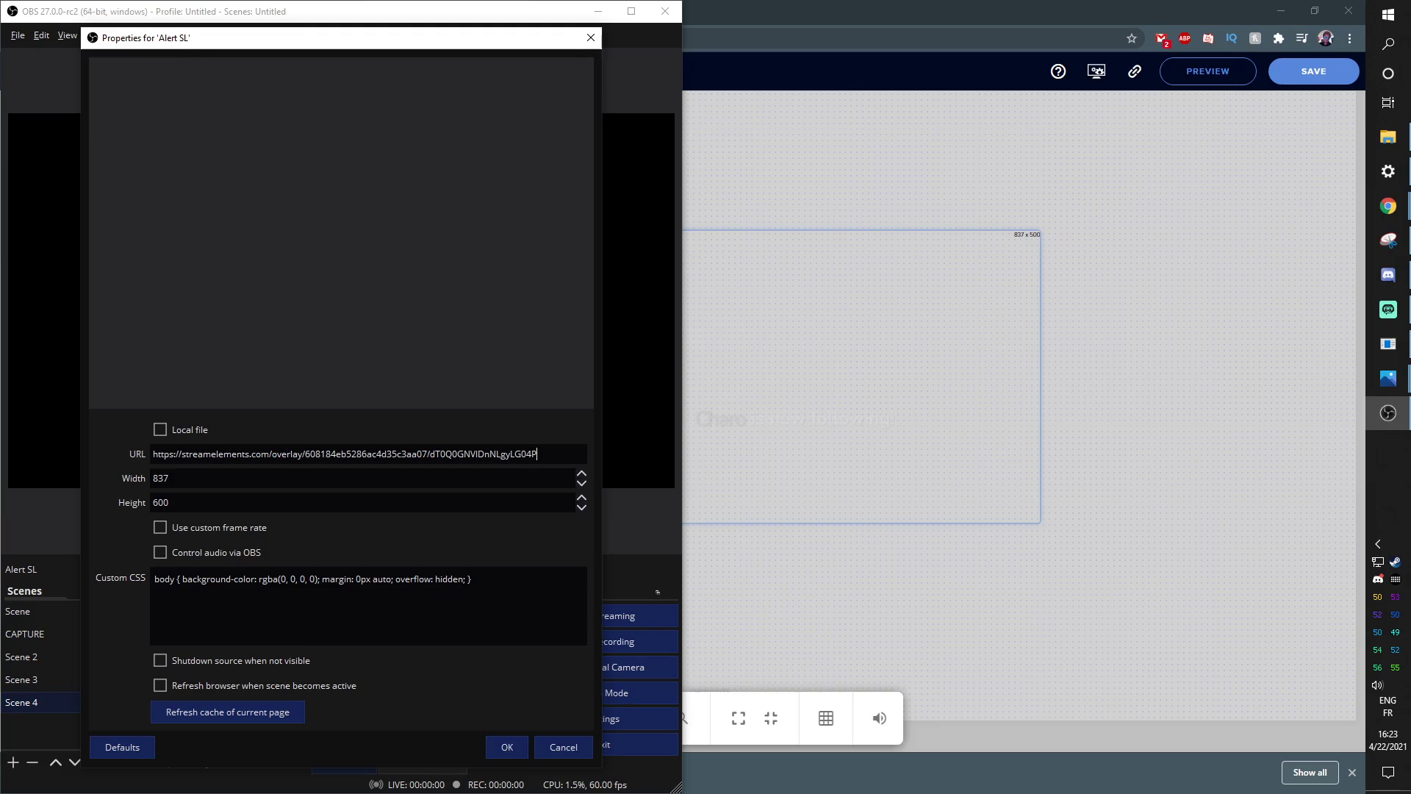
pyautogui.press('Tab')
pyautogui.write('1920')
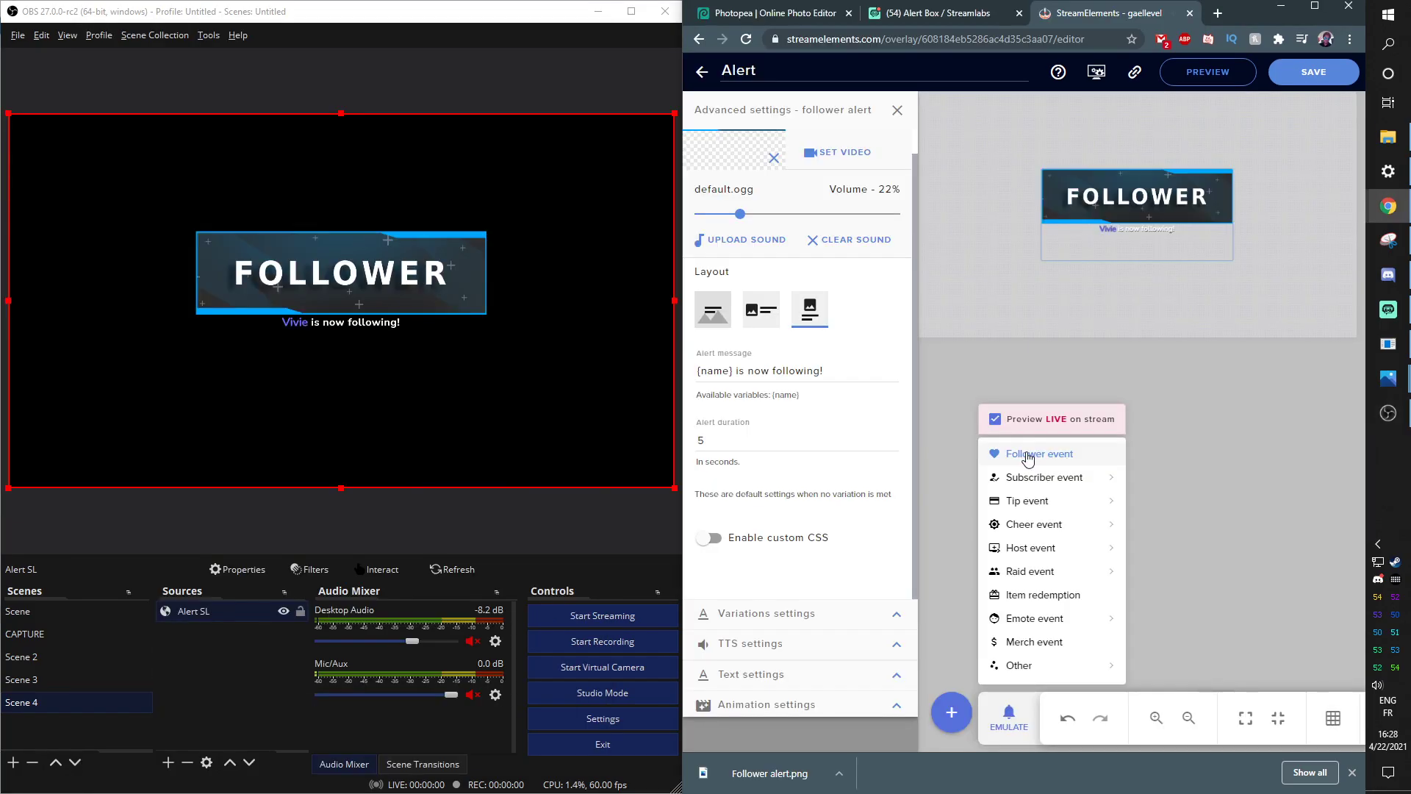
pyautogui.click(1027, 455)
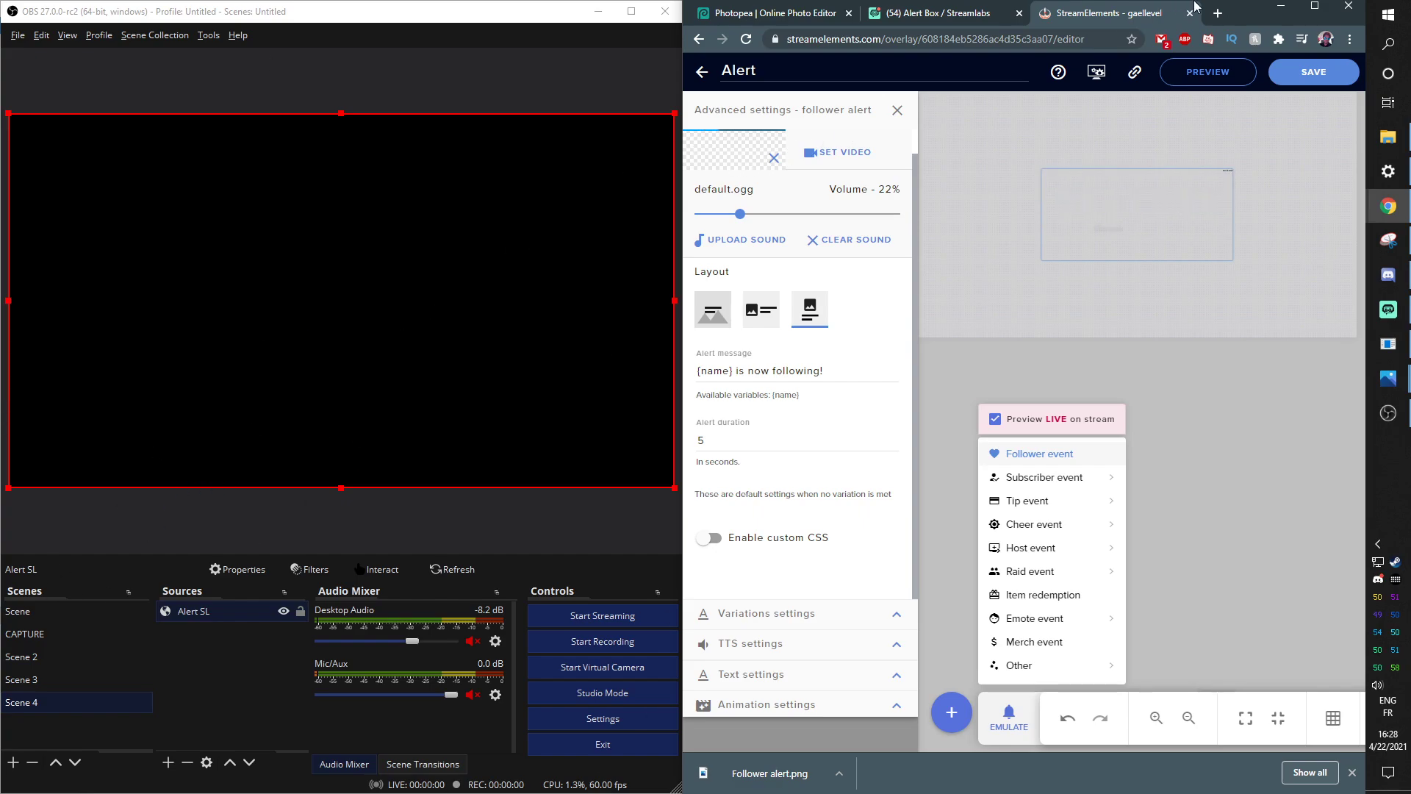
# Switch to the Photopea banner project and change the FOLLOWER text to "subscribe"
pyautogui.doubleClick(1194, 8)
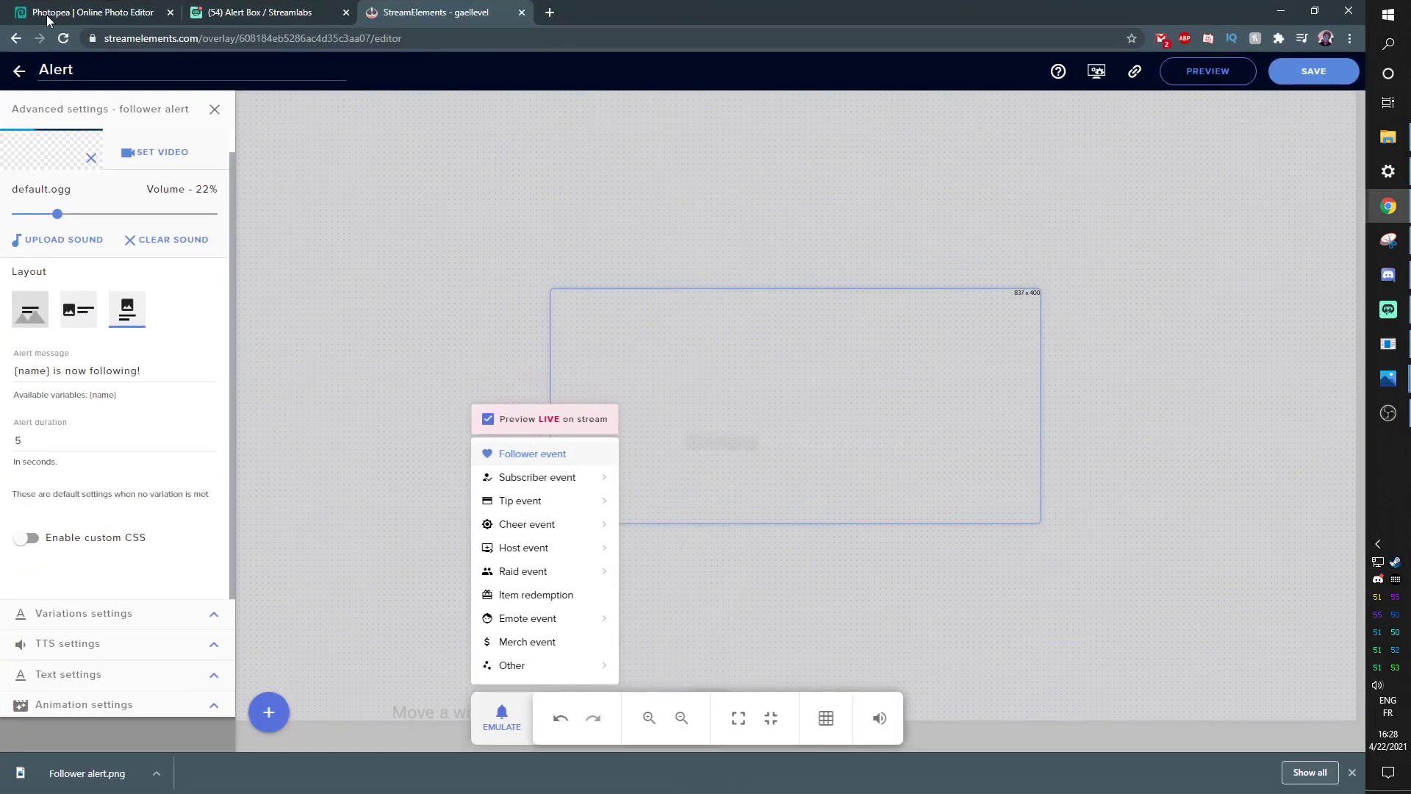
pyautogui.click(49, 17)
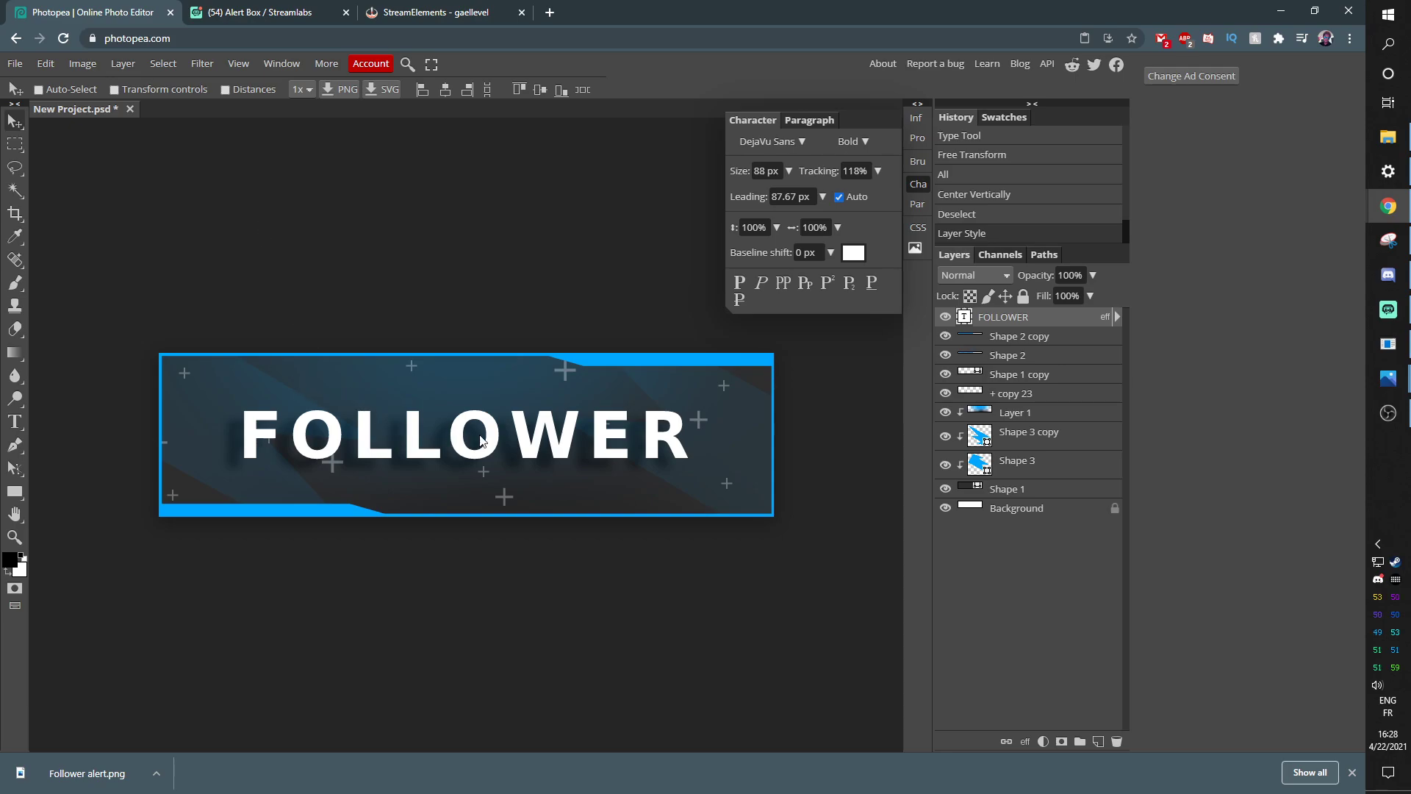
pyautogui.doubleClick(964, 318)
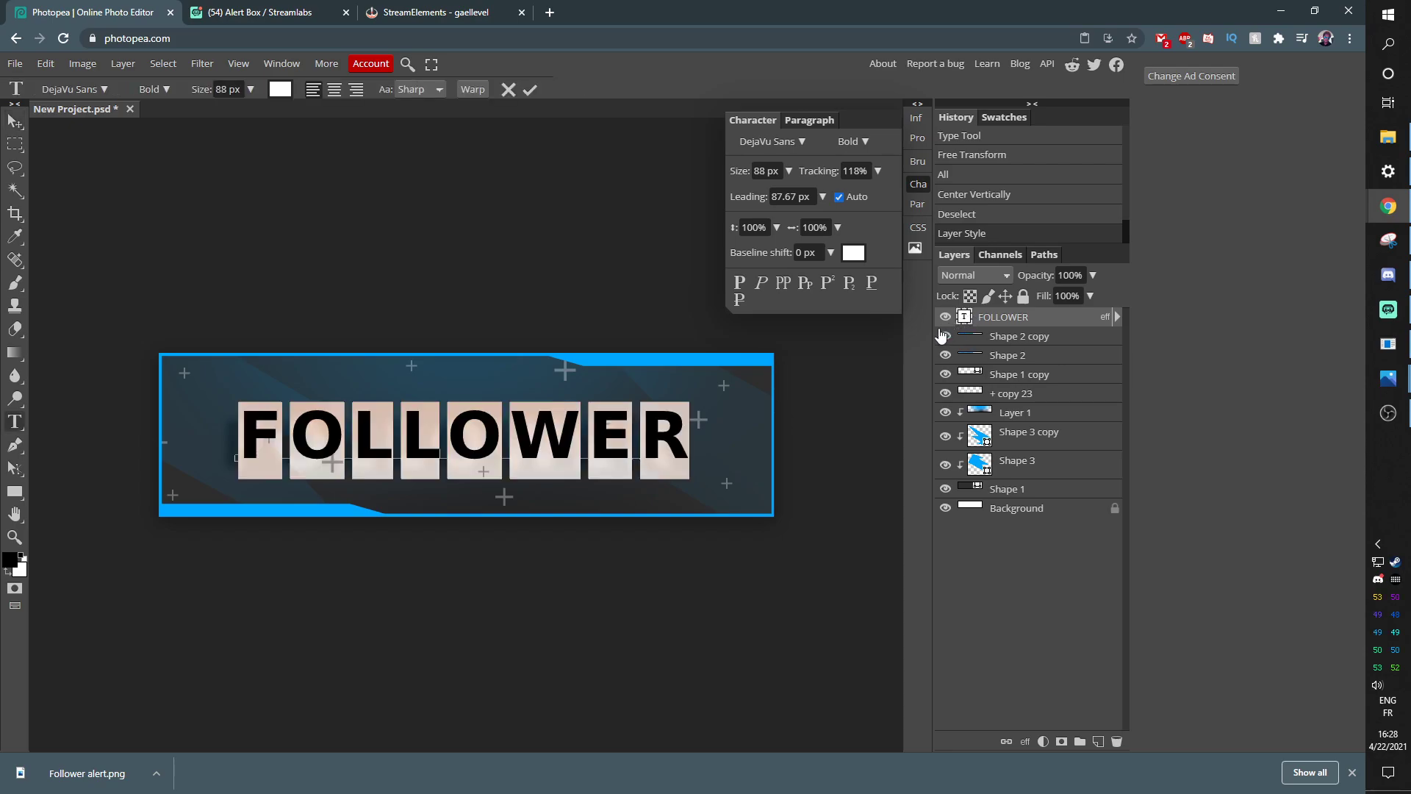
pyautogui.write('sub')
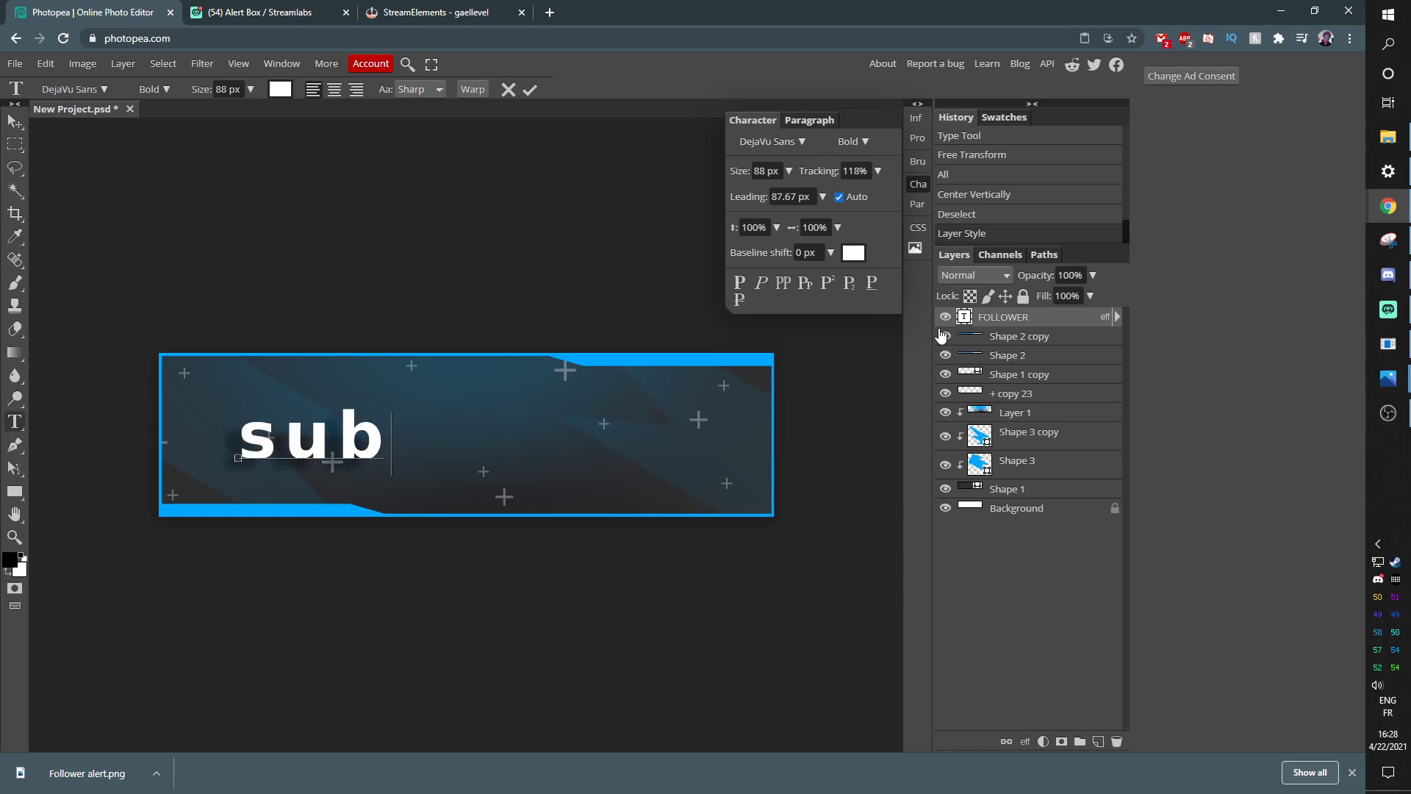
pyautogui.write('scribe')
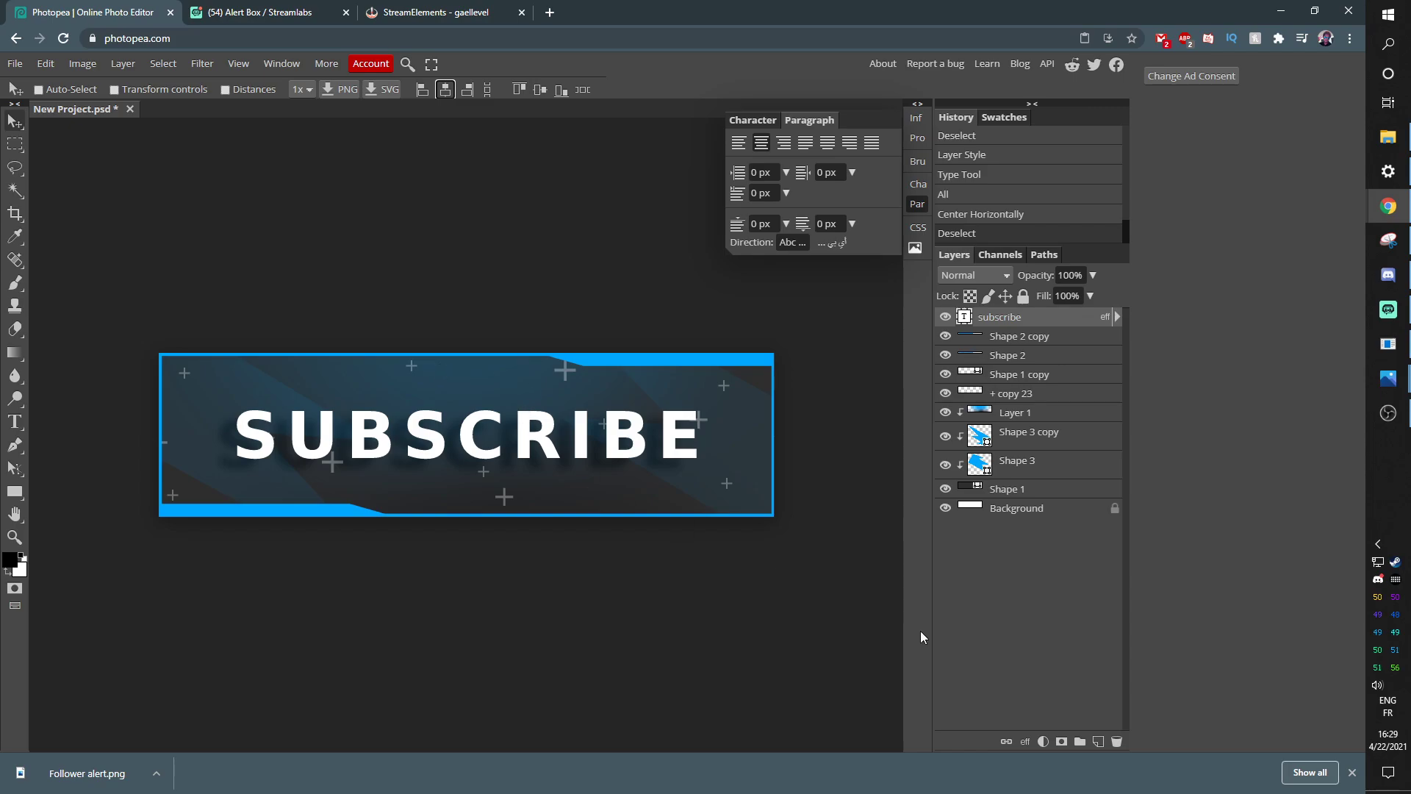
pyautogui.click(1354, 775)
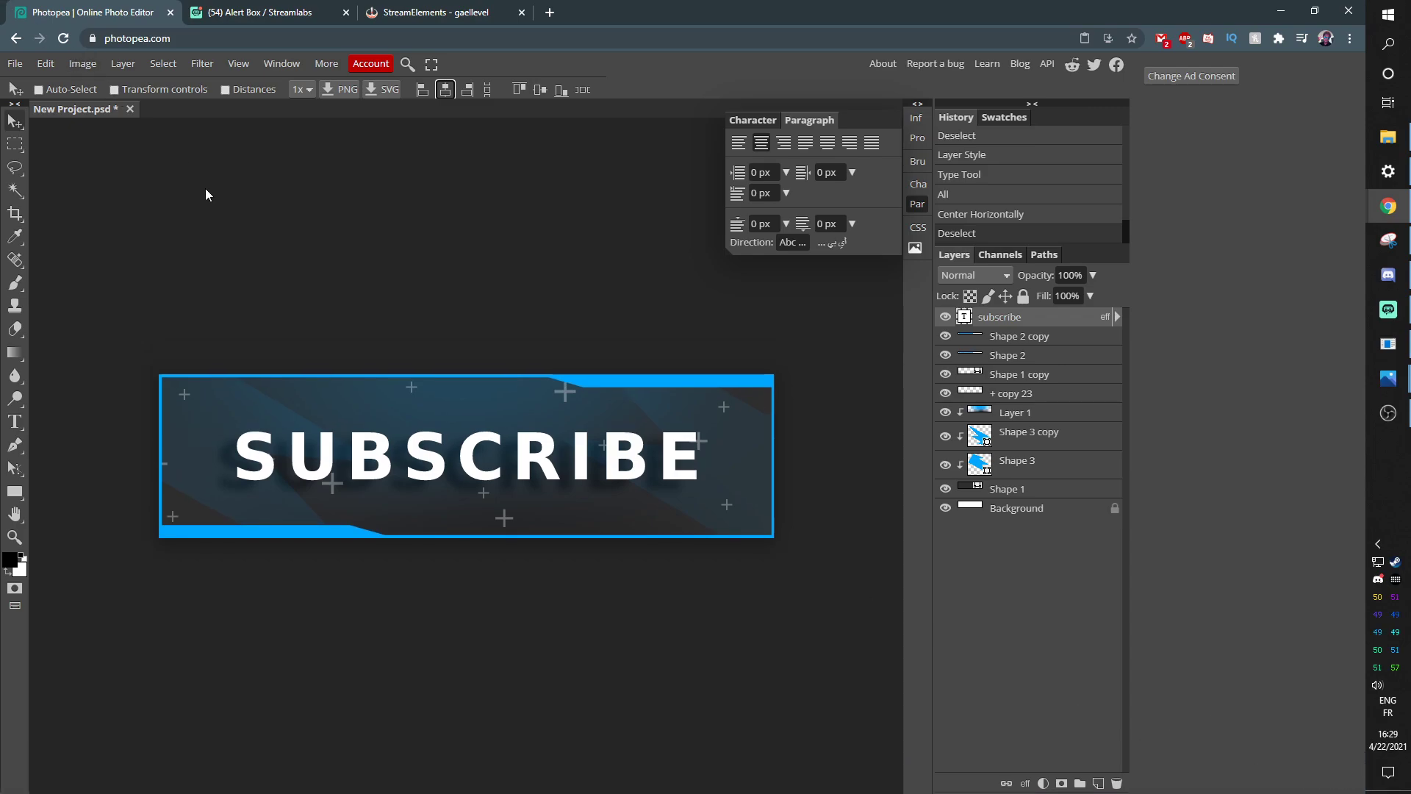
# Publish the banner project online as a PSD, open the published copy, and select its web address
pyautogui.click(14, 63)
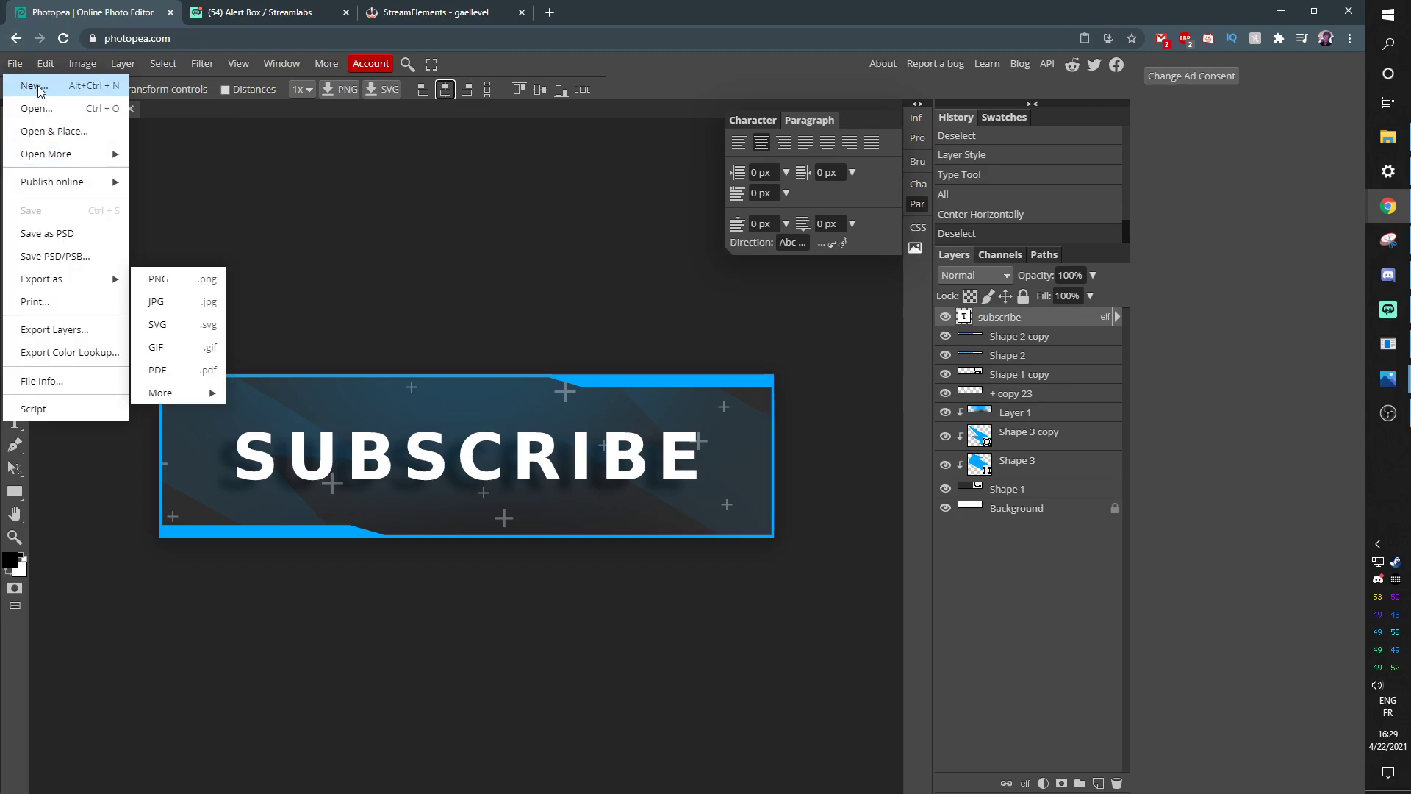
pyautogui.moveTo(64, 182)
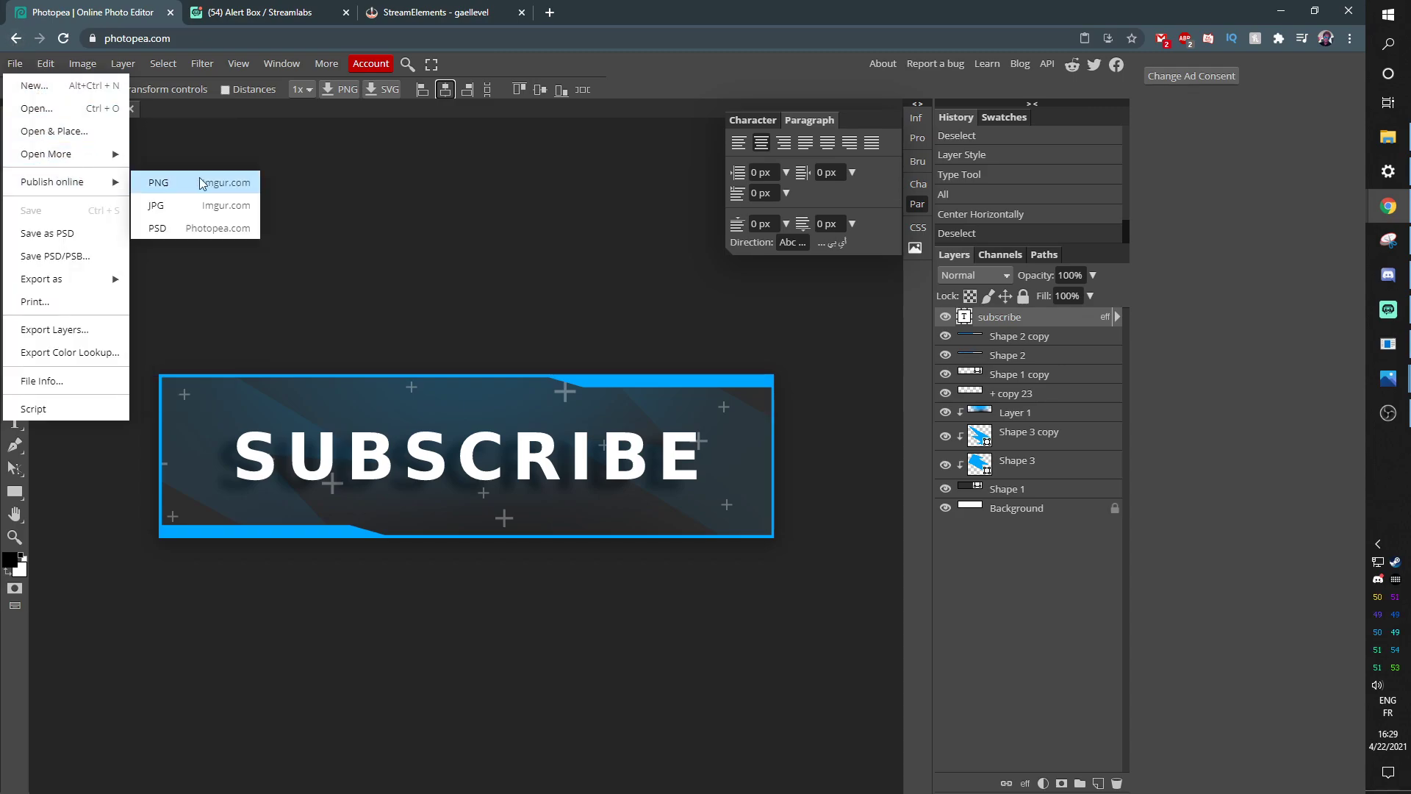
pyautogui.click(222, 234)
pyautogui.click(743, 154)
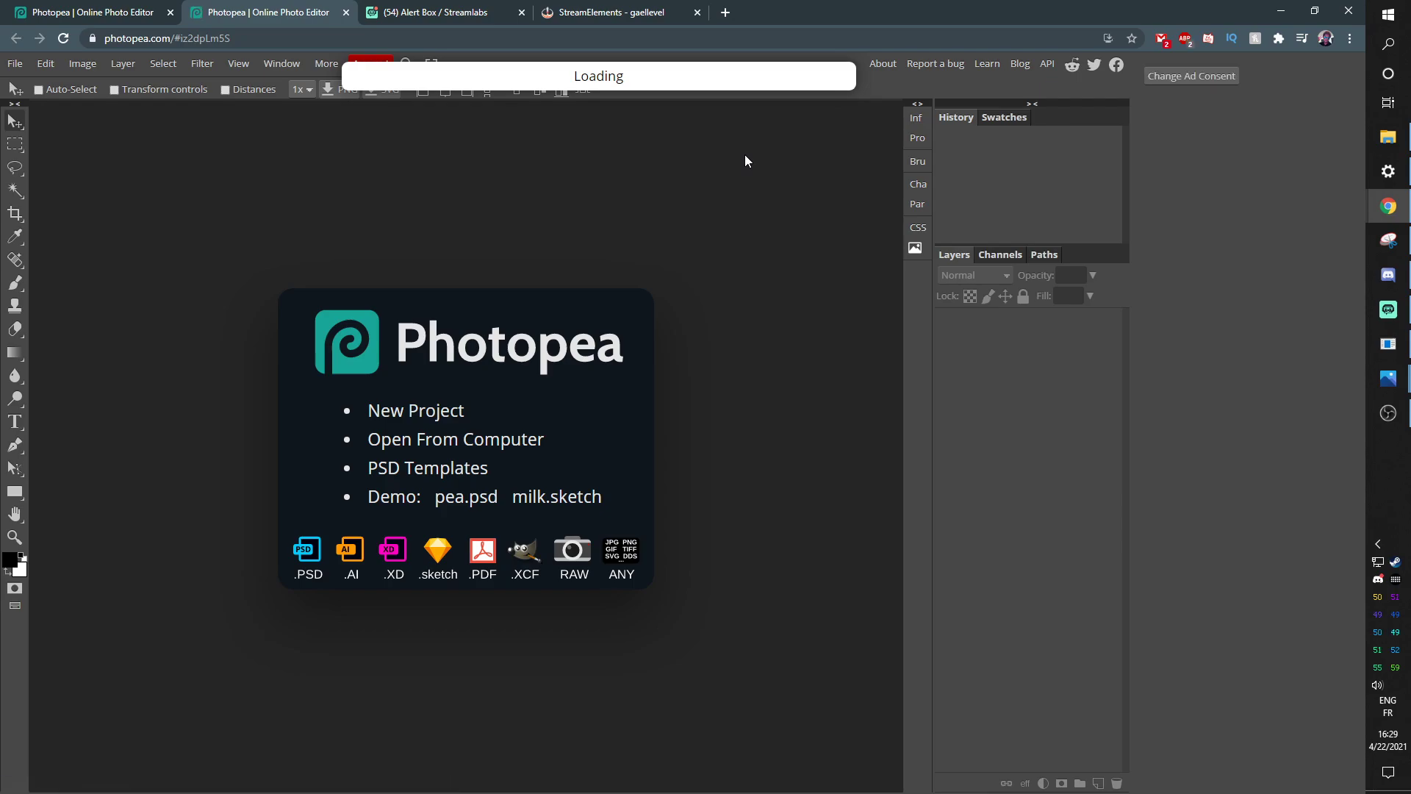
pyautogui.click(286, 38)
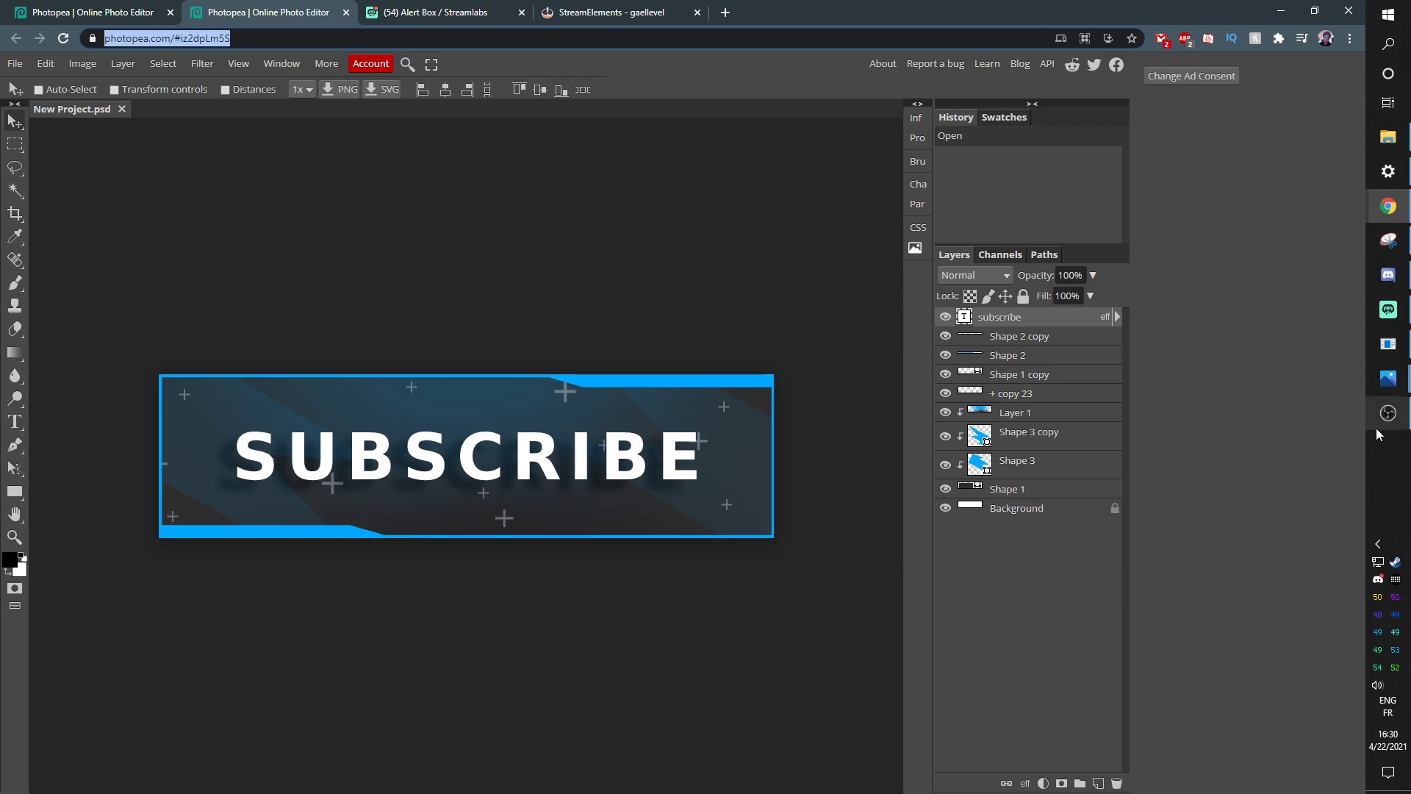
# Add a Color Correction effect filter to the Alert SL source in OBS and adjust its hue shift to turn the alert green
pyautogui.click(1388, 413)
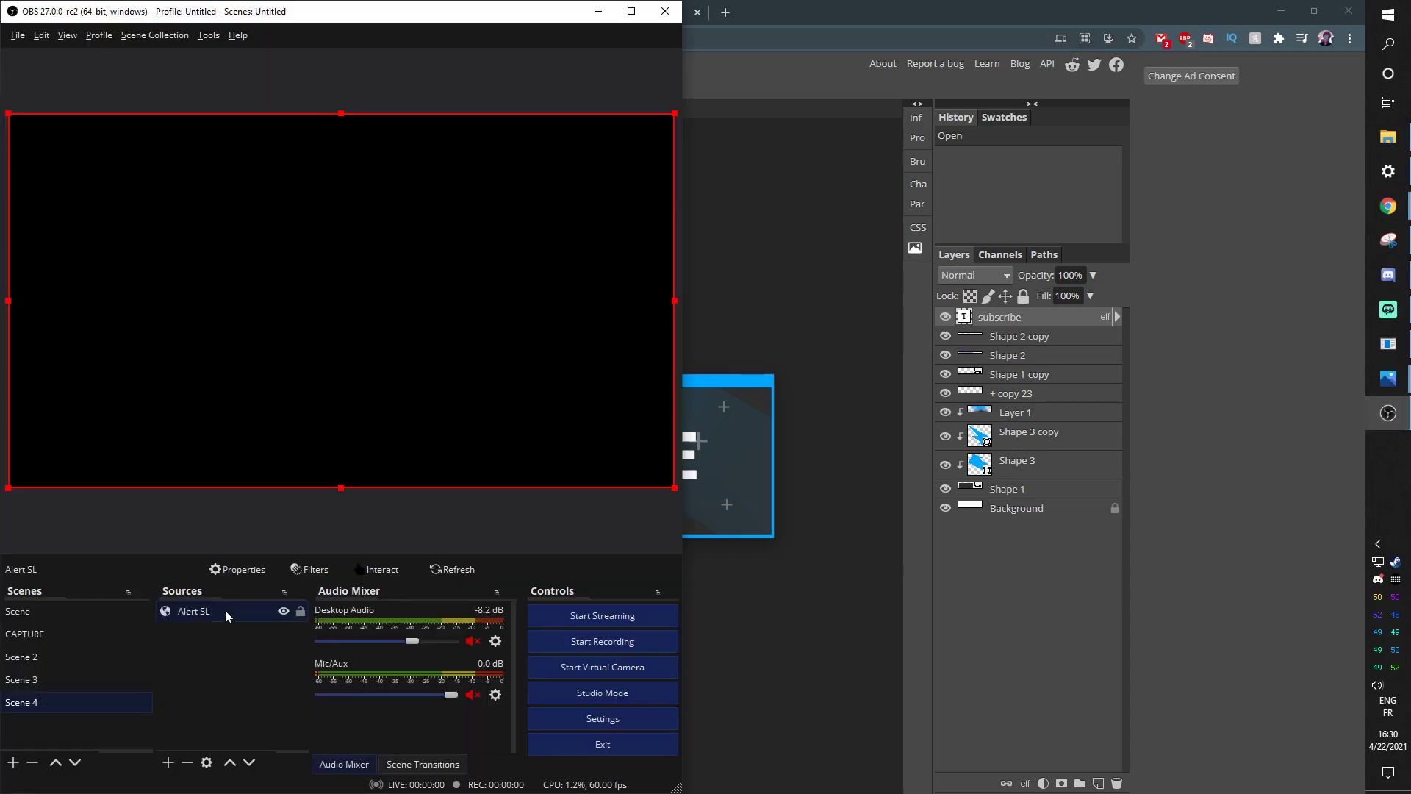
pyautogui.rightClick(206, 613)
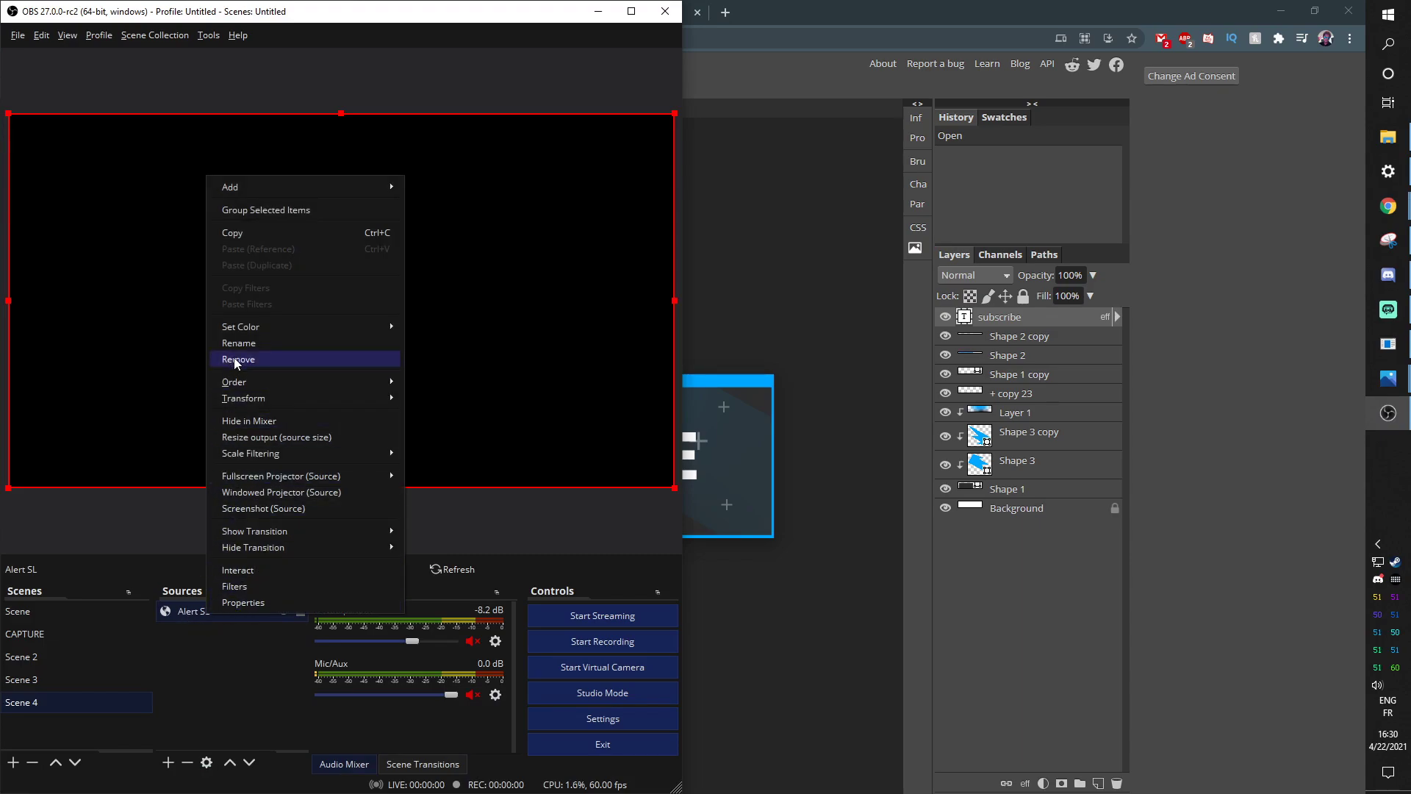
pyautogui.click(247, 585)
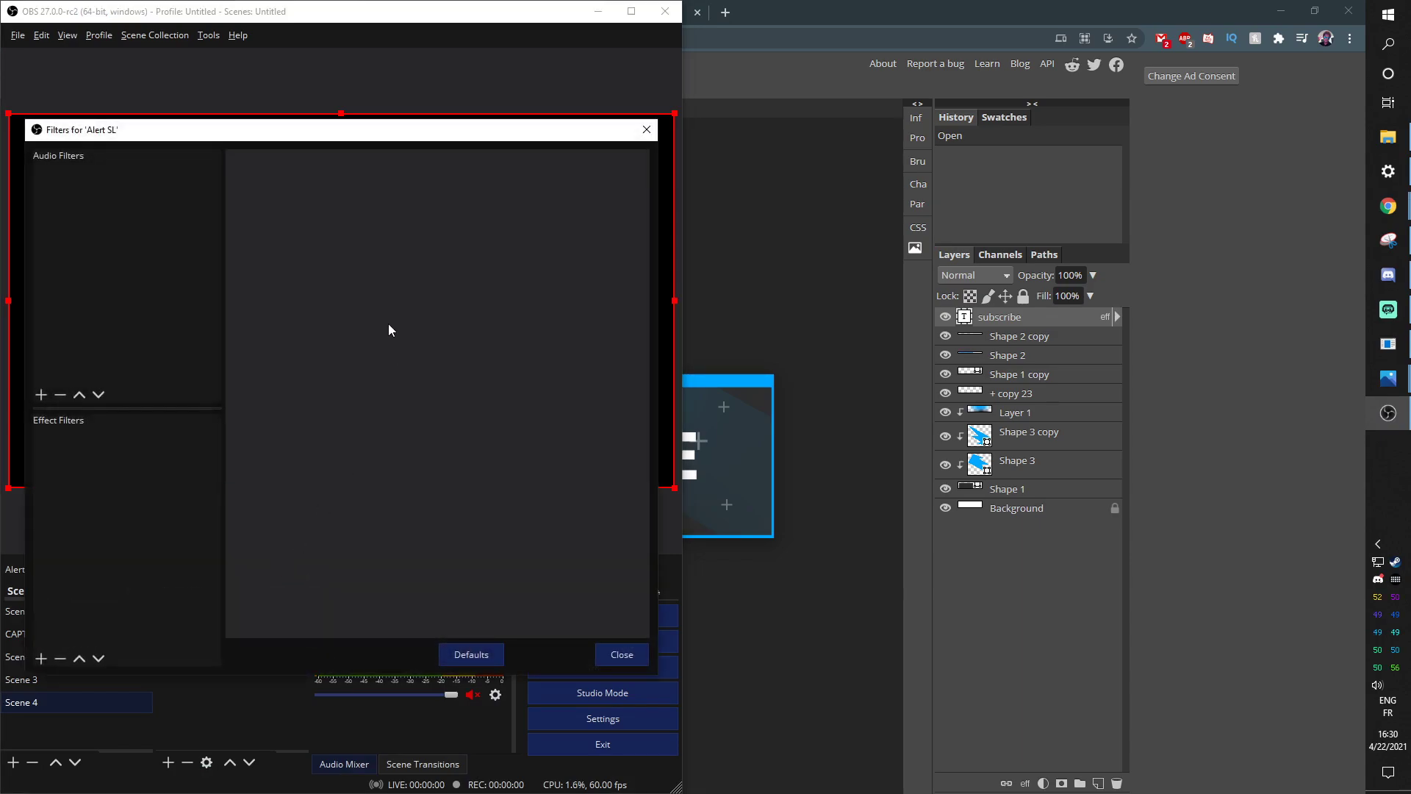
pyautogui.click(47, 660)
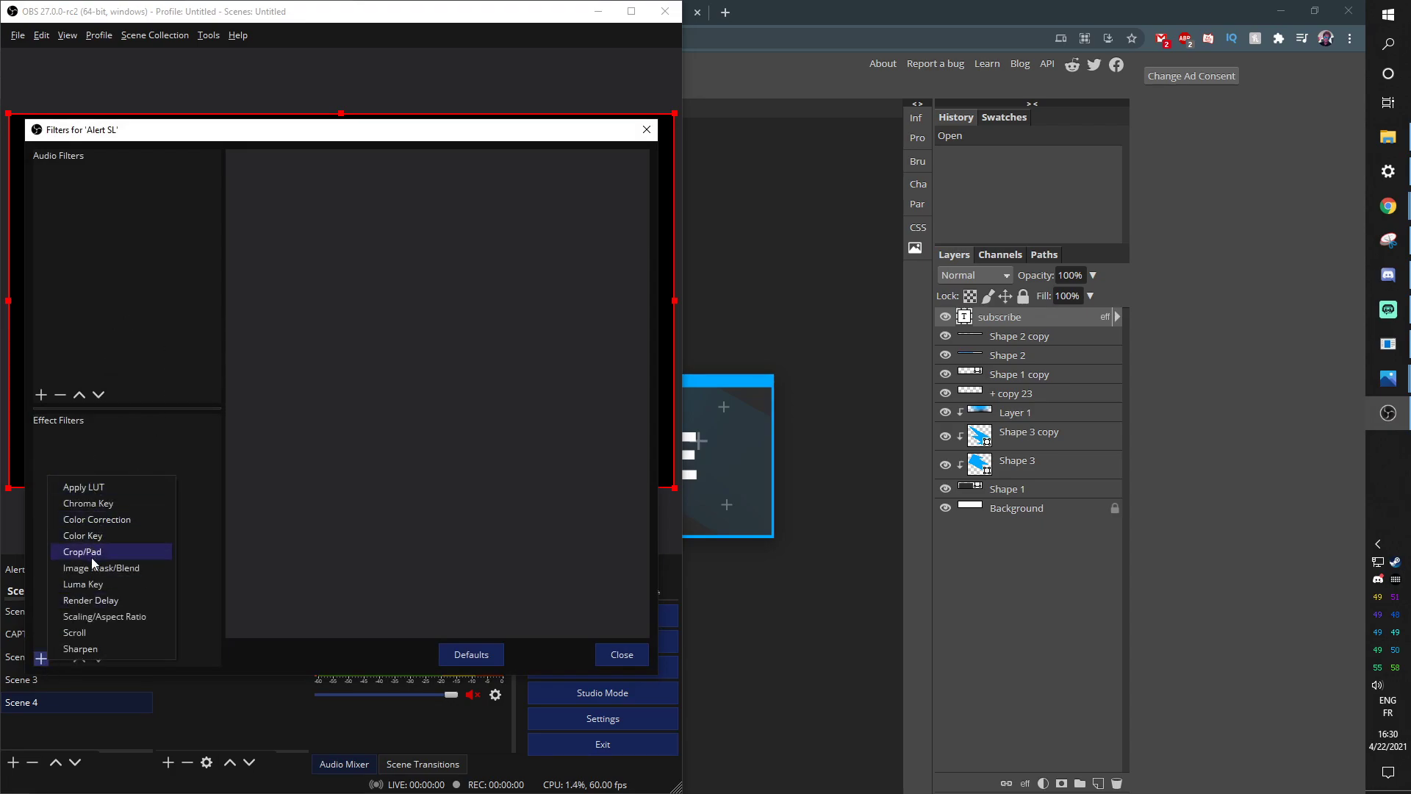
pyautogui.click(121, 519)
pyautogui.click(310, 429)
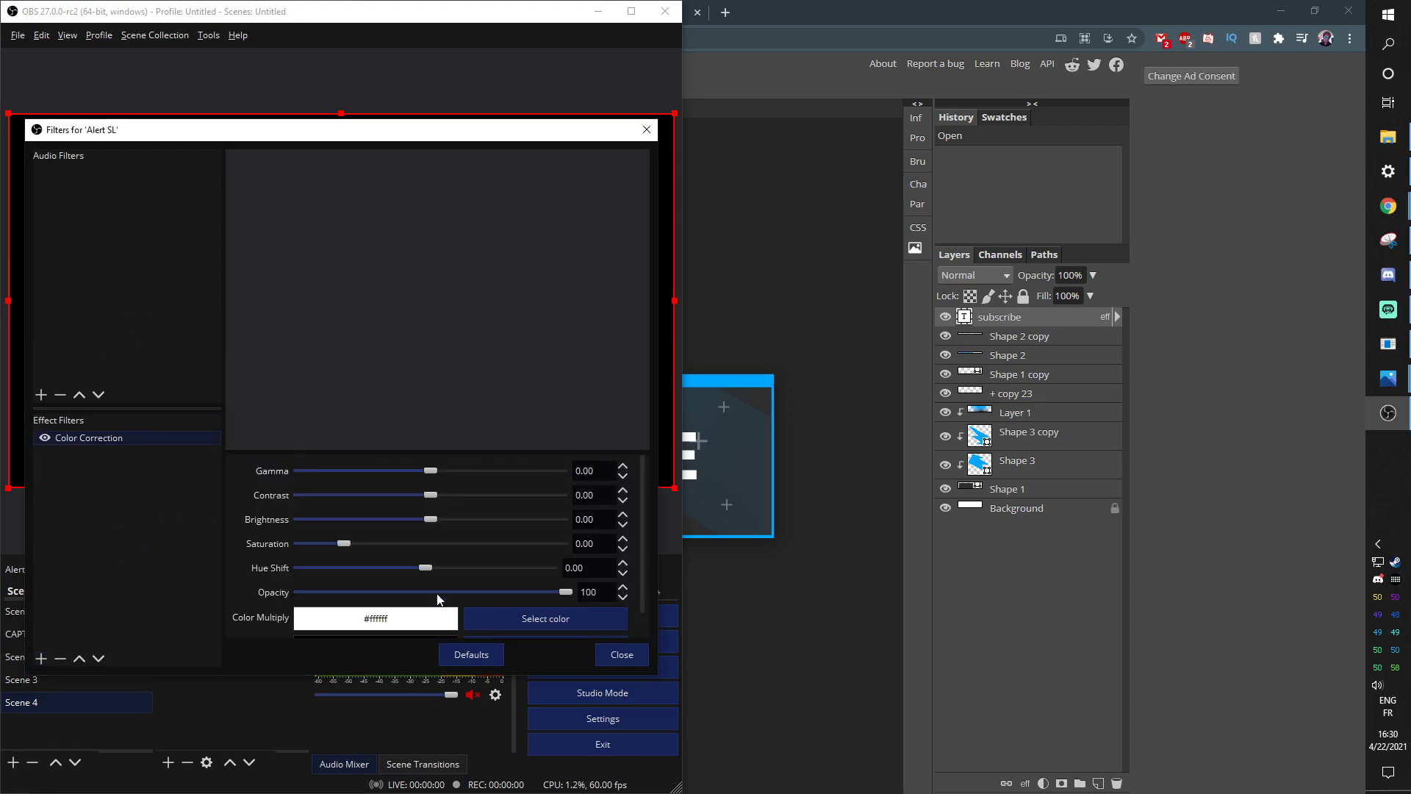
pyautogui.moveTo(426, 568); pyautogui.dragTo(475, 568)
pyautogui.click(616, 661)
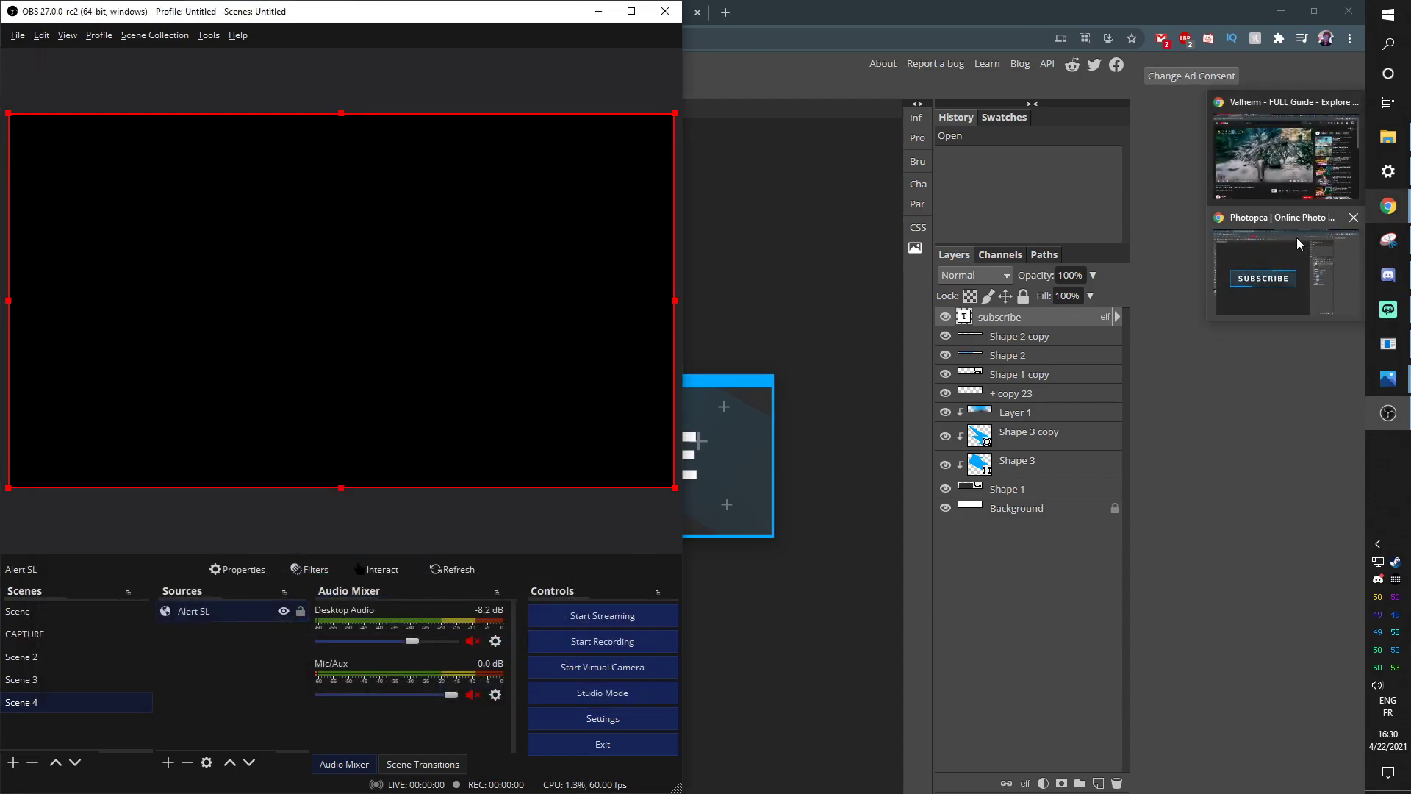
# Return to the StreamElements overlay and emulate follower events to check the recolored alert in OBS
pyautogui.click(1286, 154)
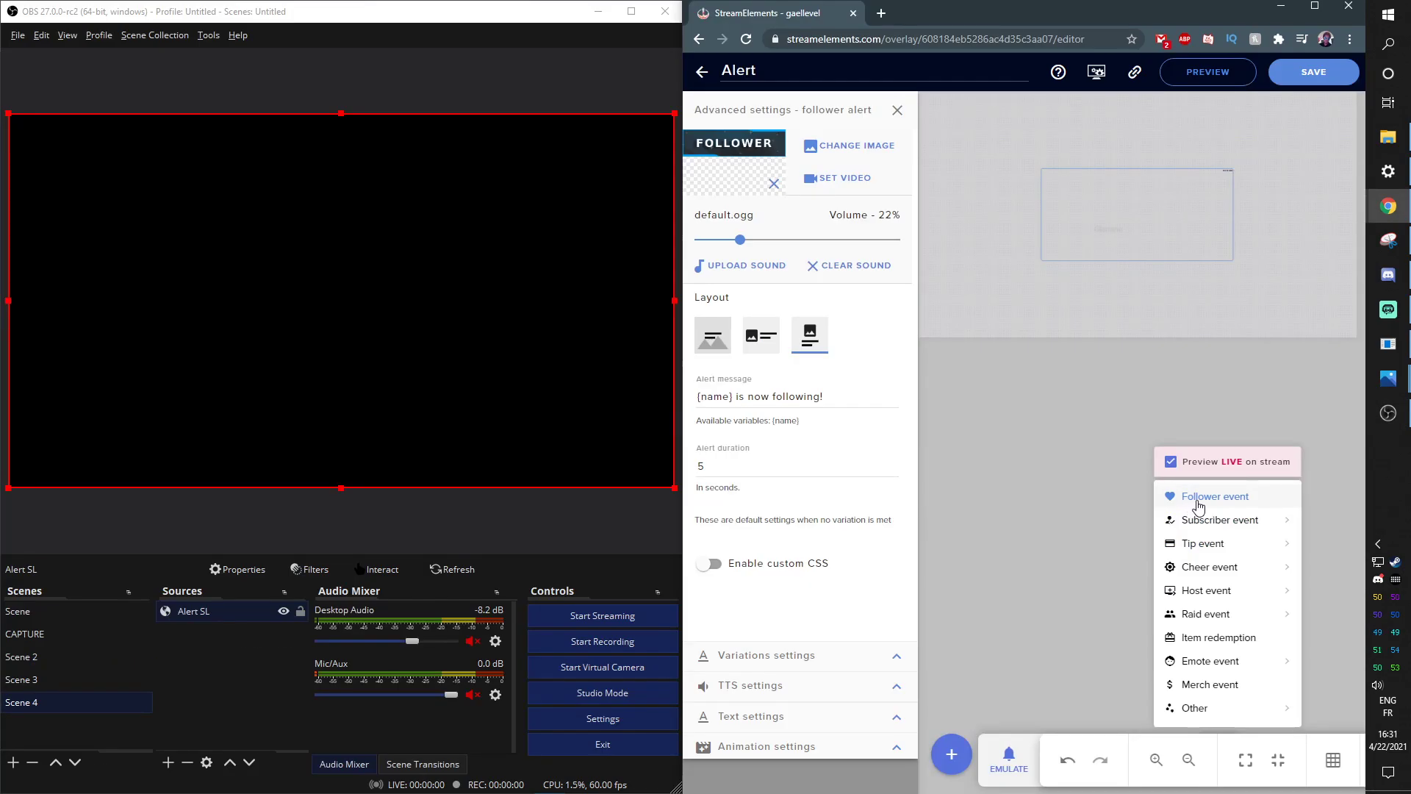
pyautogui.click(1199, 504)
pyautogui.click(1199, 498)
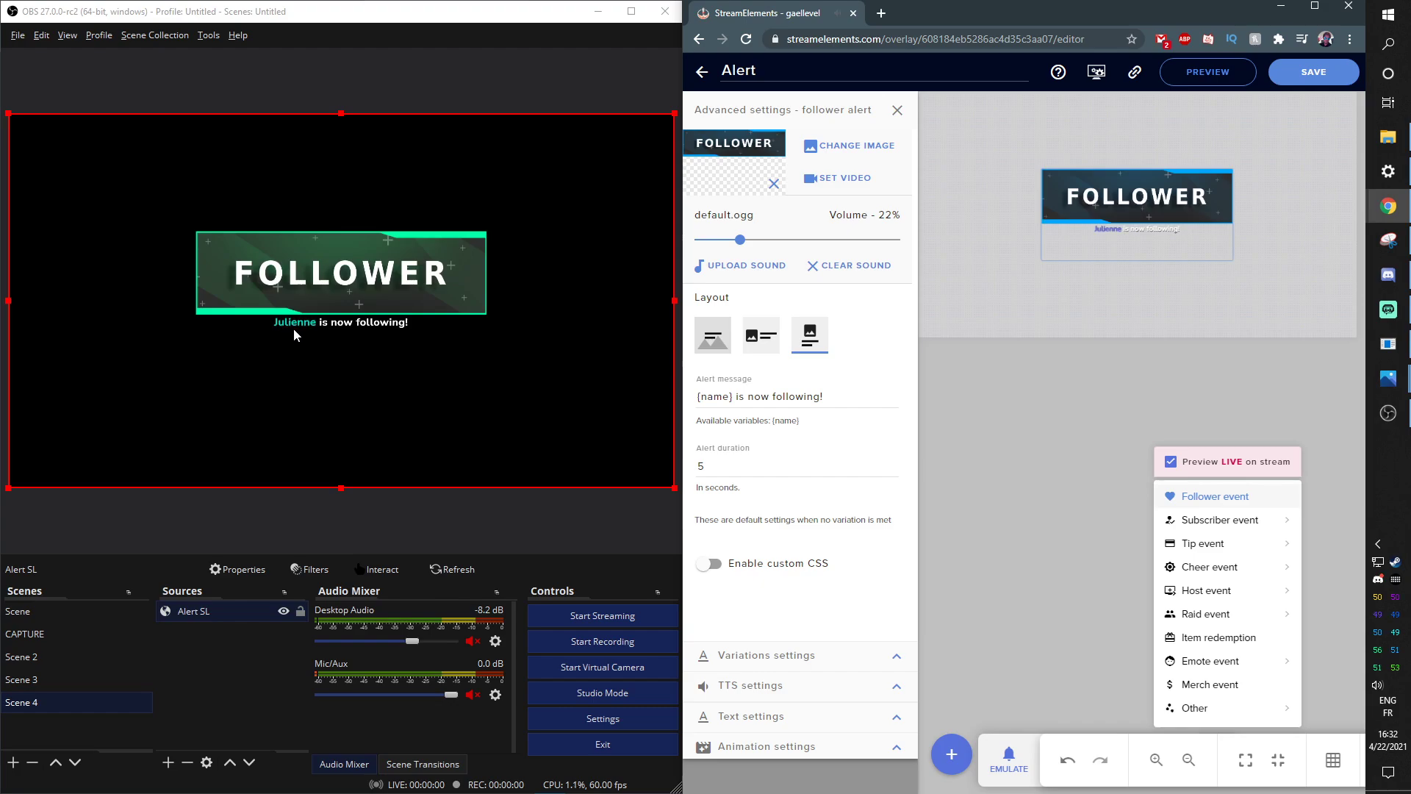
pyautogui.click(1180, 506)
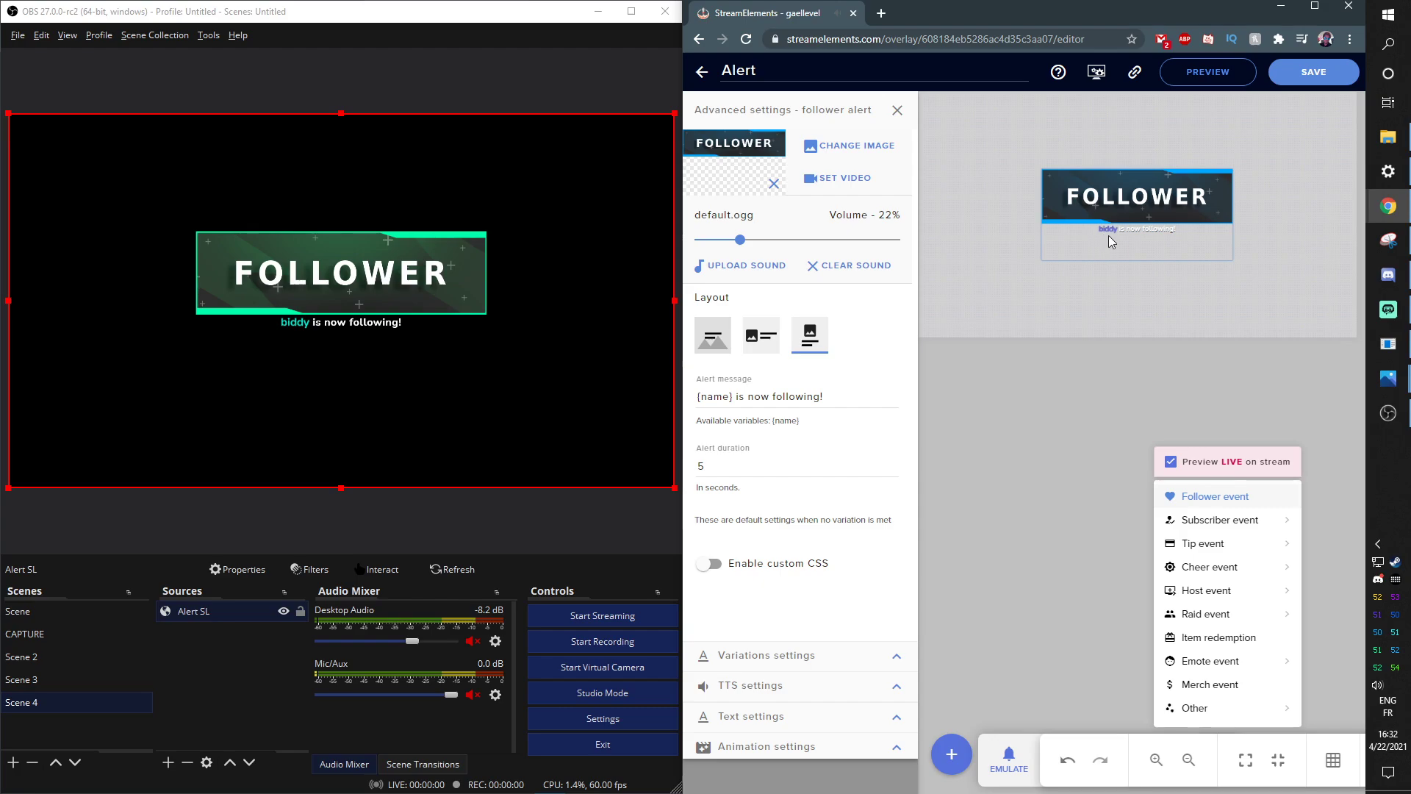